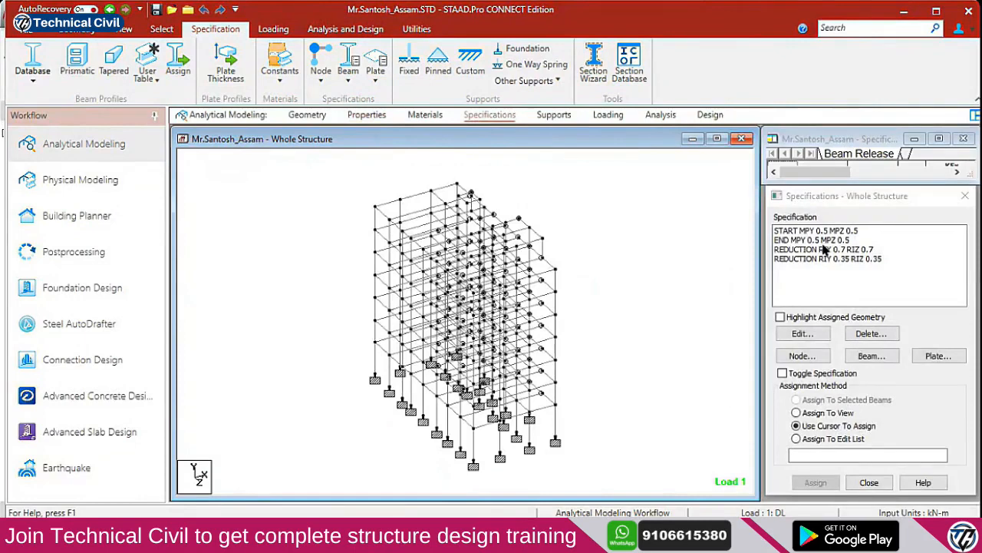
# Go from the Supports page (S1, S2) to the Loading page's Load & Definition panel
pyautogui.click(554, 116)
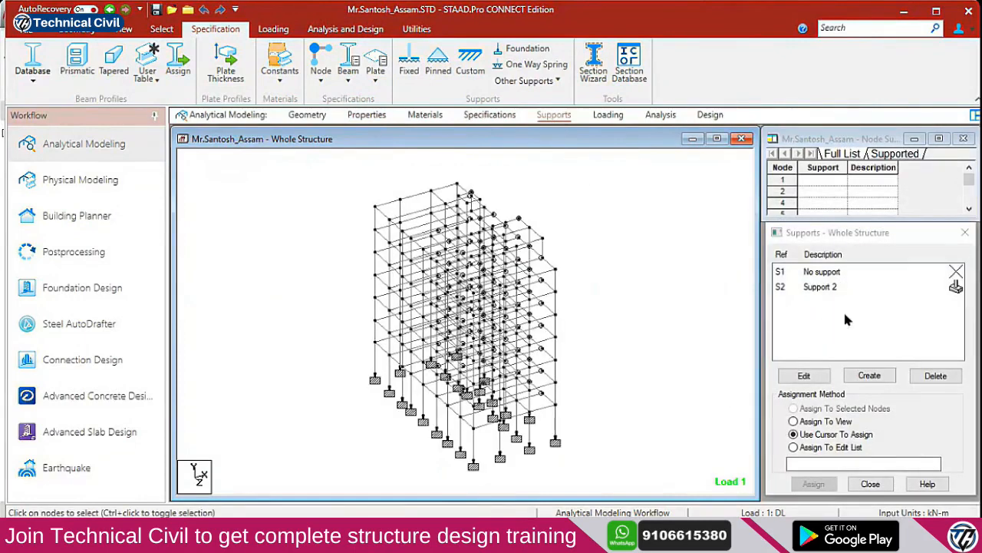
pyautogui.click(610, 116)
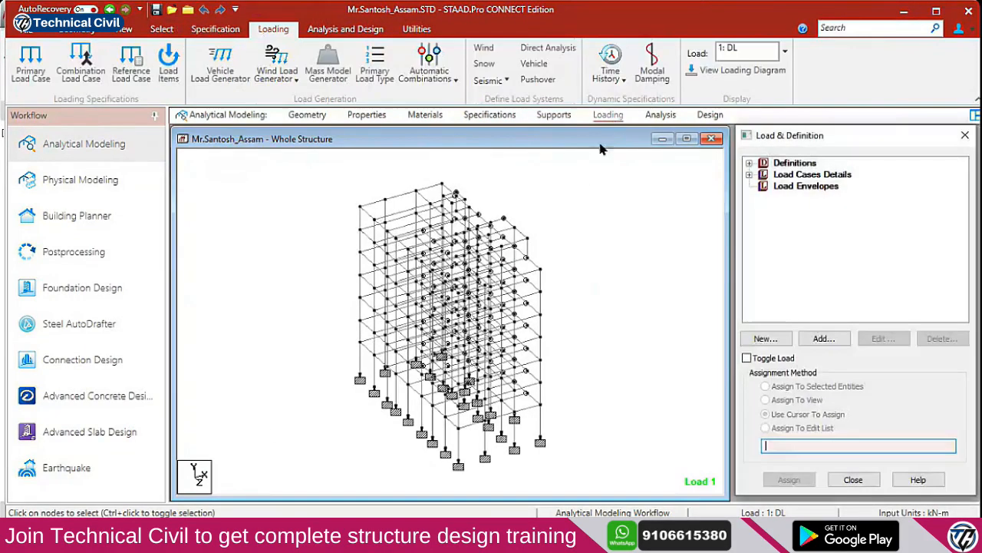
# Expand Load Cases Details, Definitions, Seismic Definition and the ZONE entry's weights
pyautogui.click(749, 175)
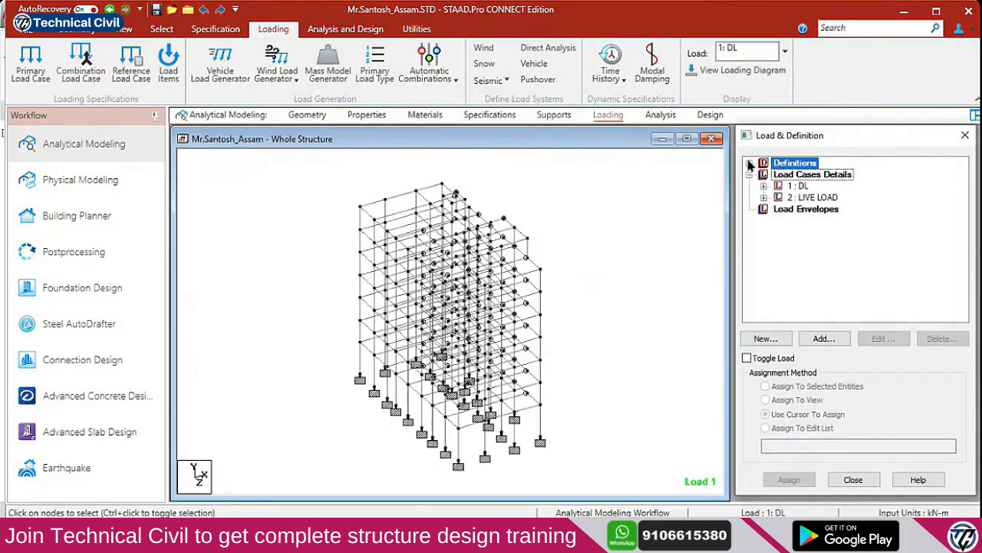
pyautogui.click(749, 163)
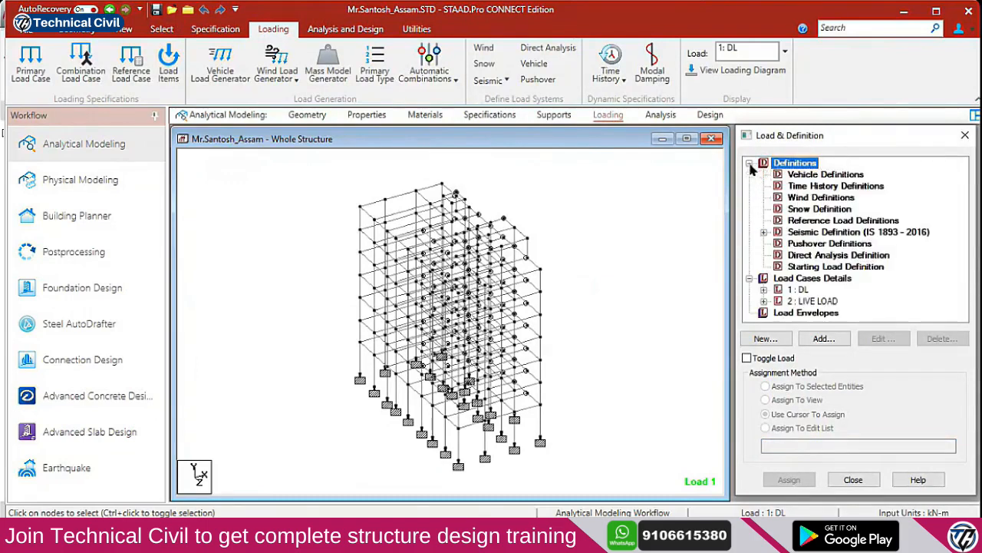
pyautogui.click(764, 231)
pyautogui.click(778, 243)
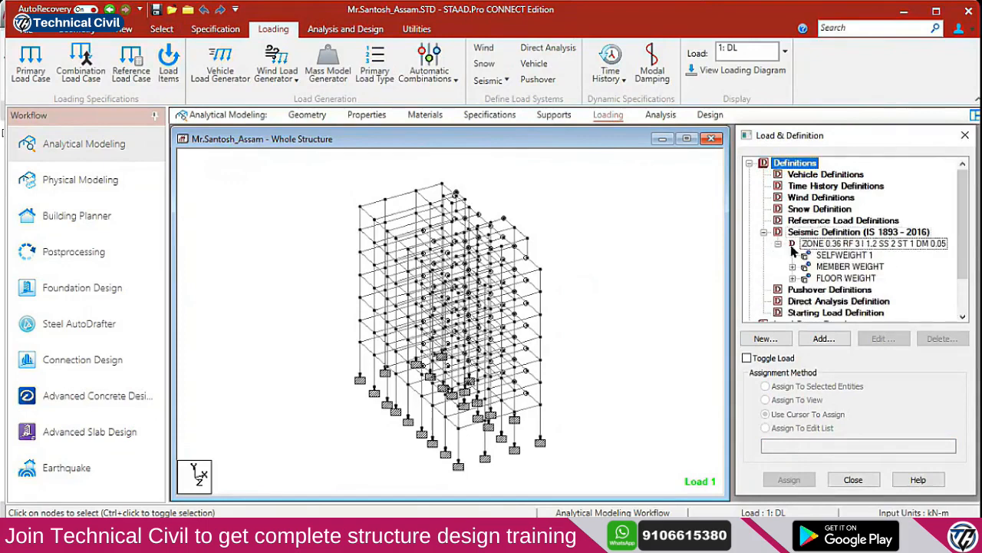
pyautogui.scroll(-2, 835, 278)
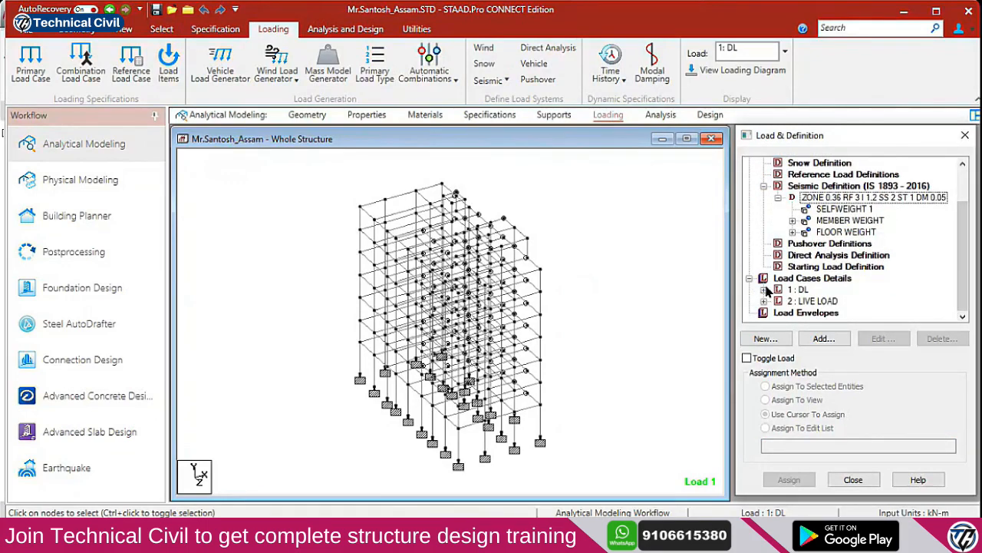
# Expand load cases 1 : DL and 2 : LIVE LOAD to list their load items
pyautogui.click(764, 289)
pyautogui.scroll(-1, 807, 296)
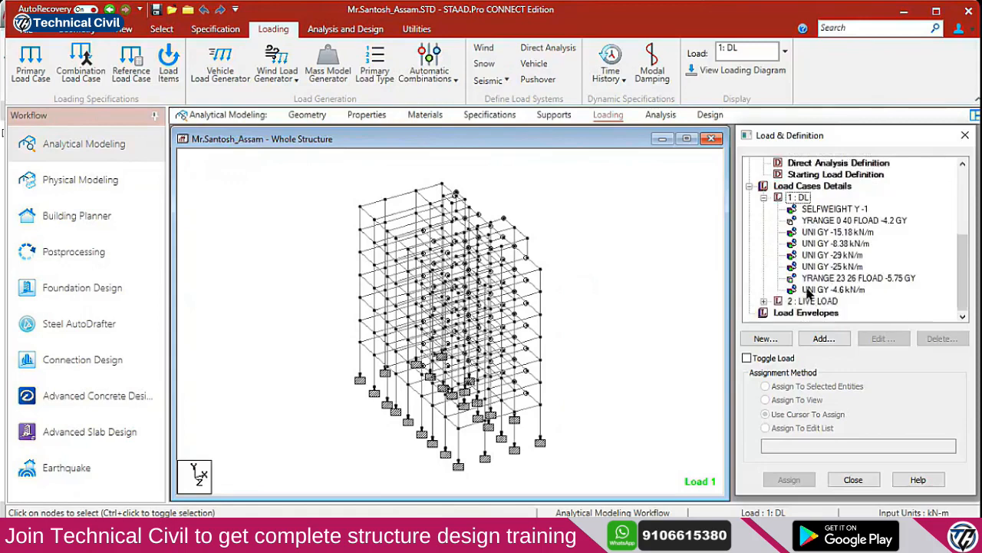
pyautogui.click(763, 301)
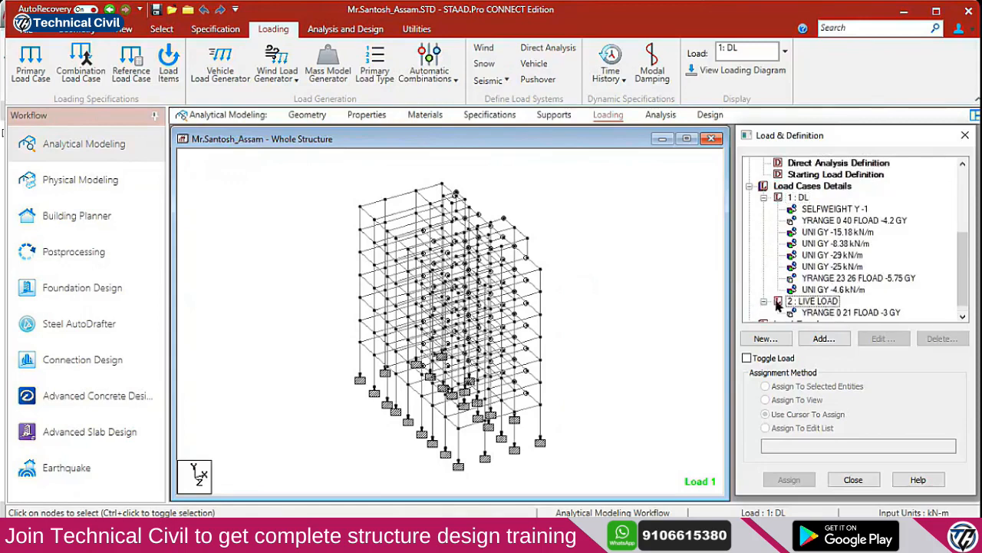
pyautogui.scroll(-1, 777, 314)
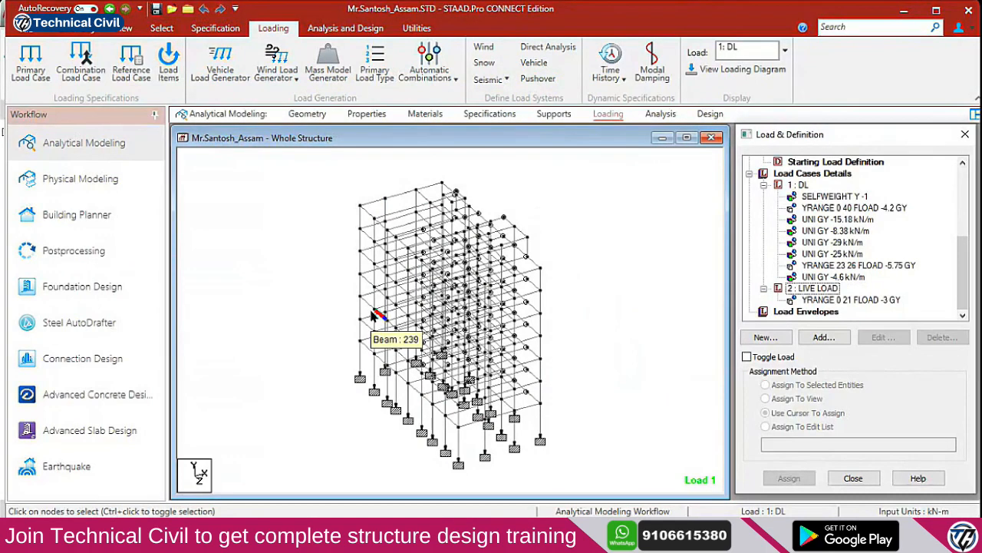
# Select the beams missing a section property via Select > Attributes > Missing Property
pyautogui.click(119, 29)
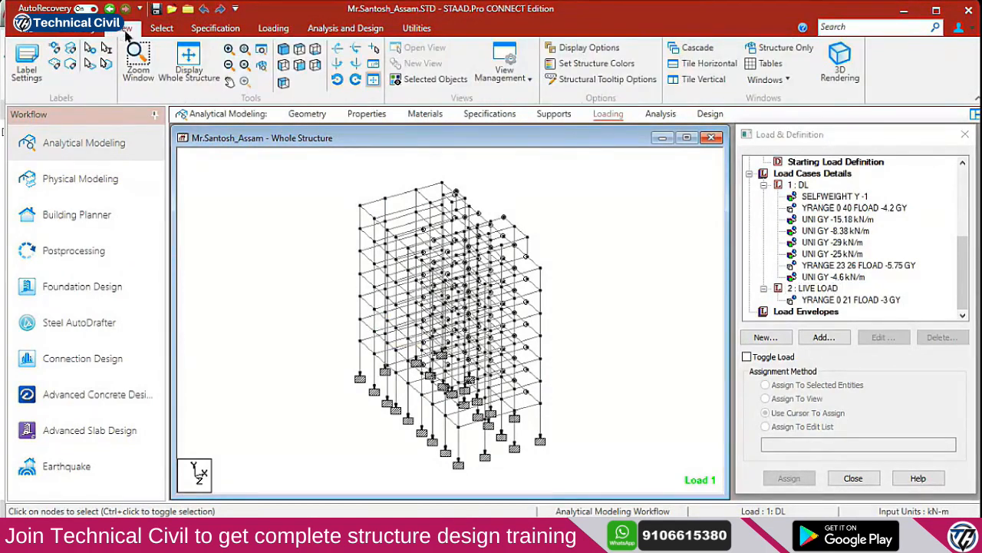
pyautogui.click(162, 29)
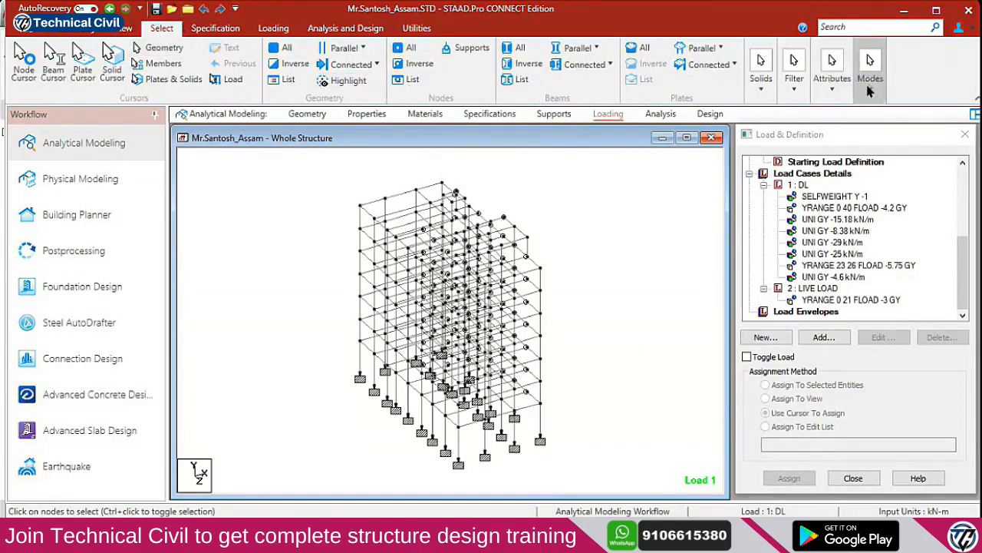
pyautogui.click(832, 77)
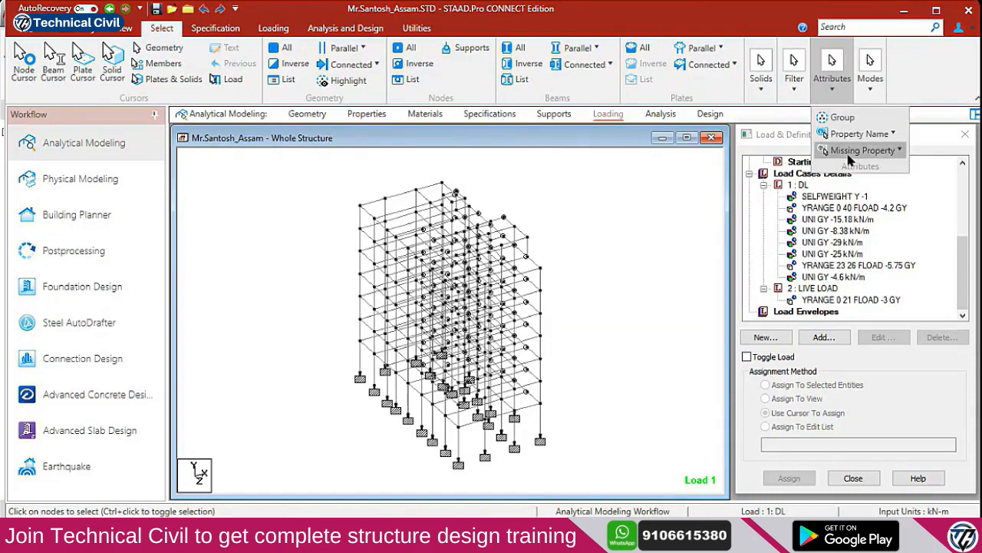
pyautogui.moveTo(850, 158)
pyautogui.click(873, 243)
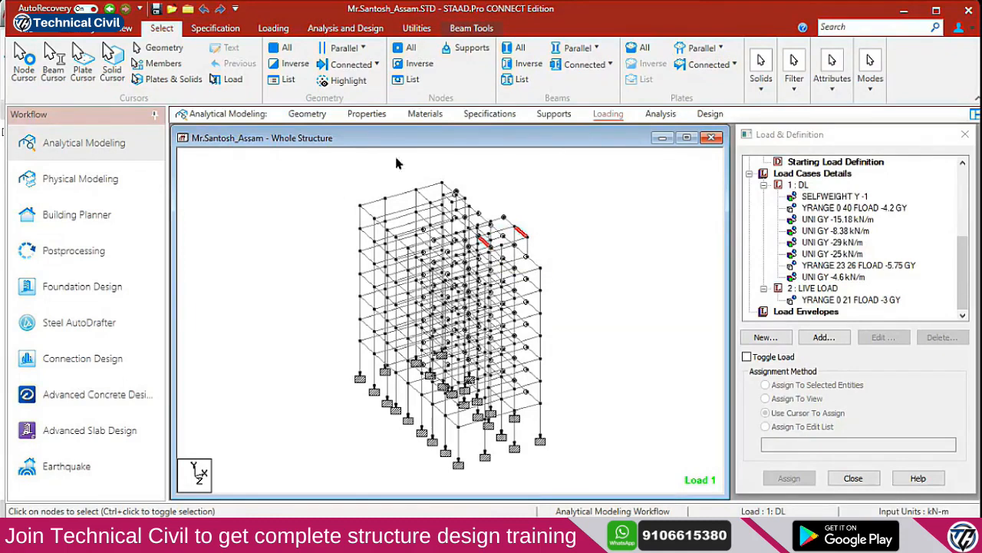
# View the selected red beams in front elevation, then go to the Properties page
pyautogui.click(121, 28)
pyautogui.click(298, 48)
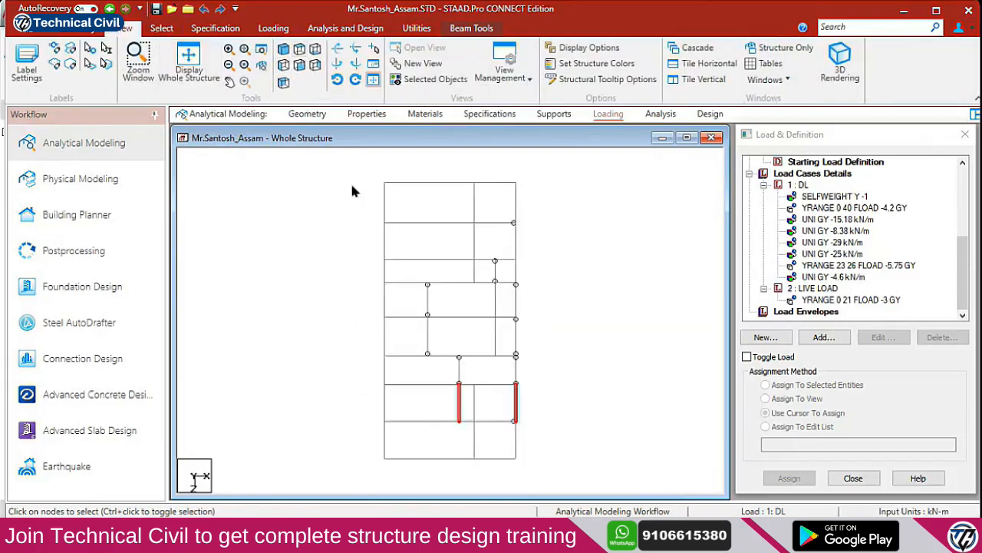
pyautogui.scroll(2, 489, 421)
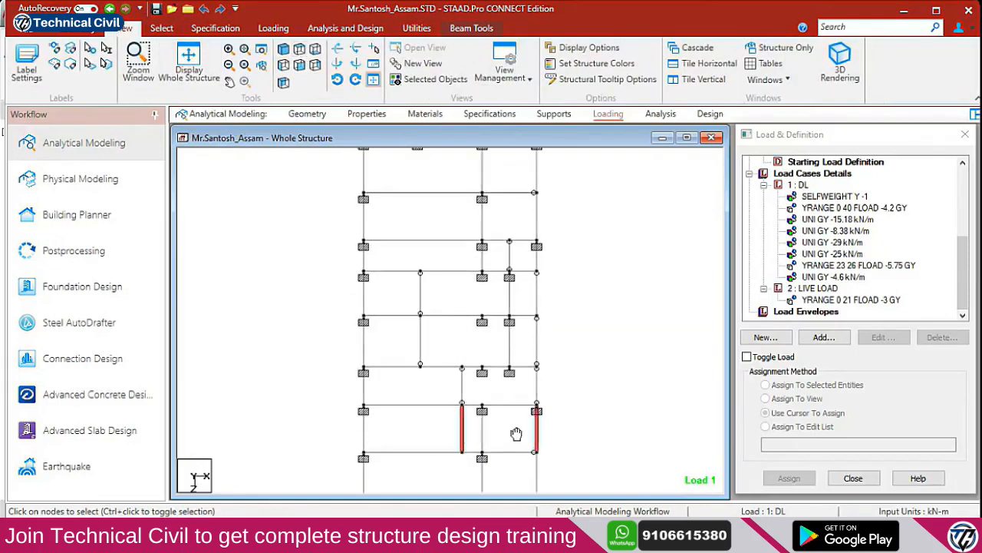
pyautogui.moveTo(518, 432); pyautogui.dragTo(478, 389, button='middle')
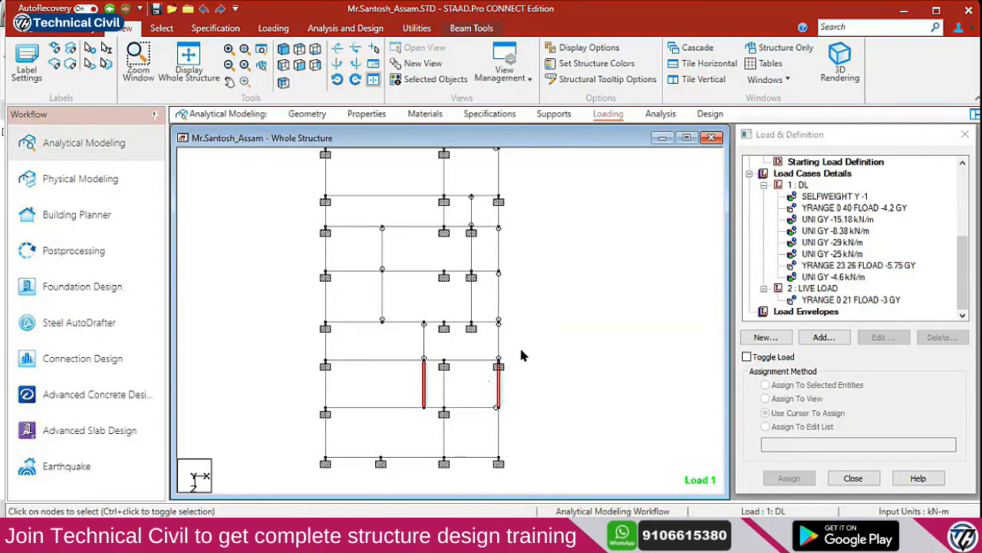
pyautogui.click(366, 114)
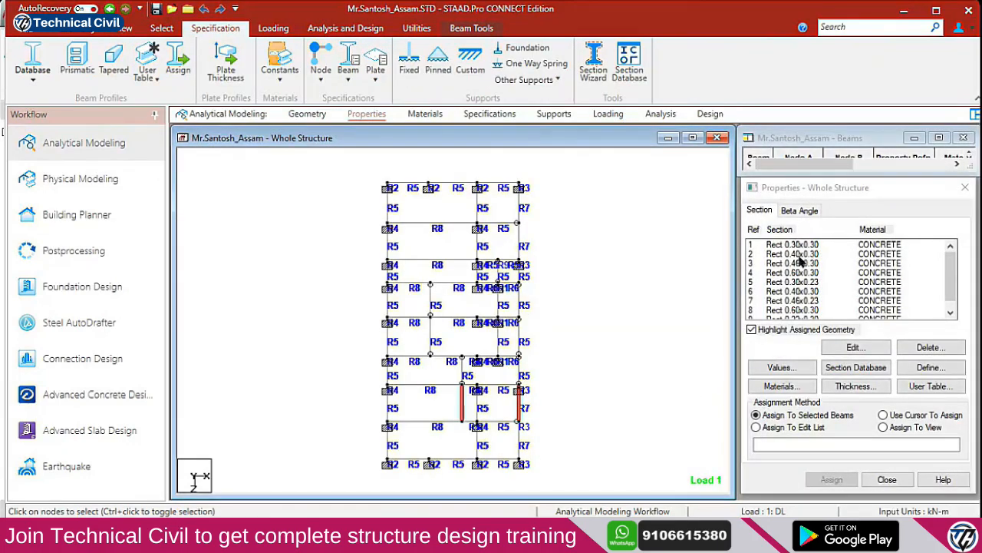
# Assign section 5 Rect 0.30x0.23 to the two selected beams
pyautogui.scroll(-1, 806, 284)
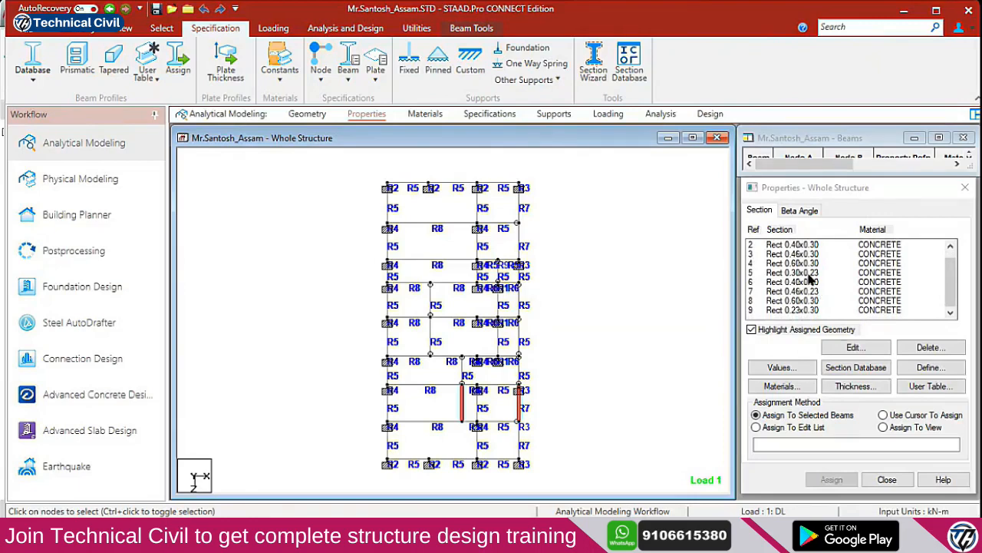
pyautogui.click(809, 274)
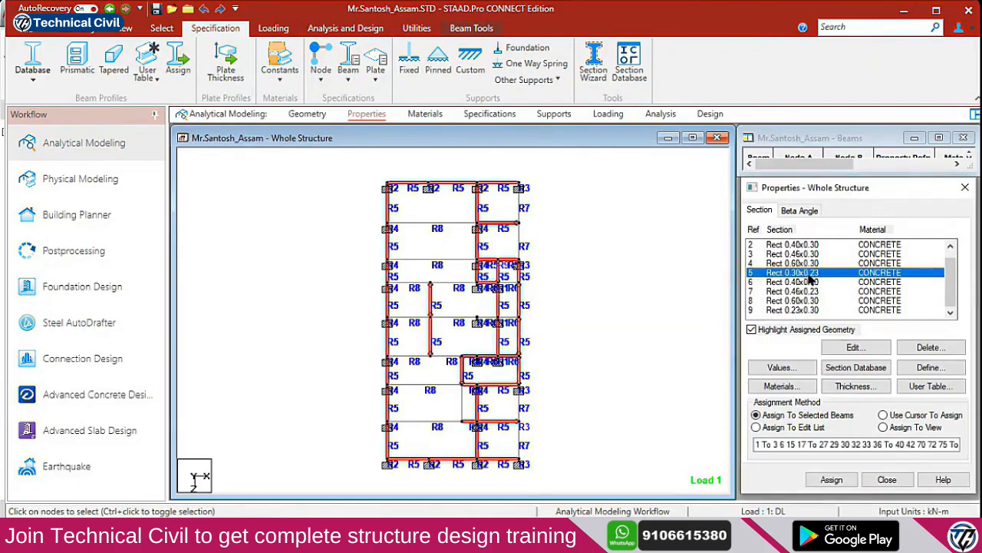
pyautogui.click(464, 408)
pyautogui.click(832, 479)
pyautogui.click(872, 376)
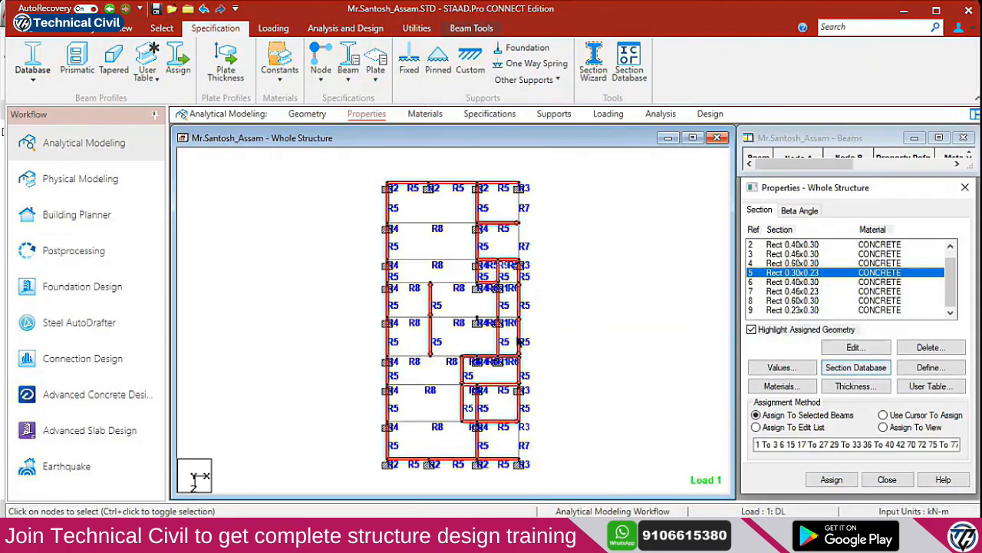
# Rerun the Missing Property selection and confirm no beam lacks a section
pyautogui.click(162, 28)
pyautogui.click(832, 83)
pyautogui.moveTo(871, 157)
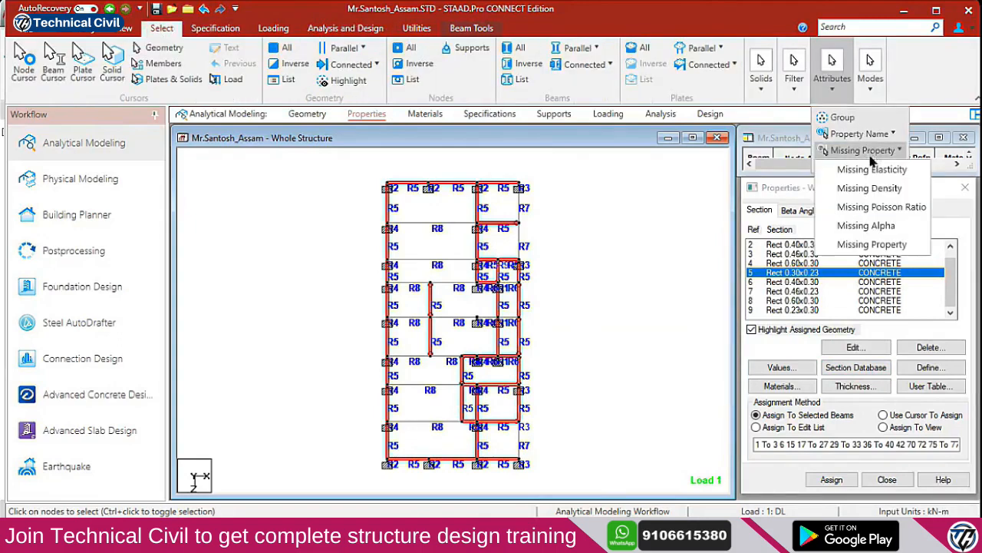
pyautogui.click(872, 244)
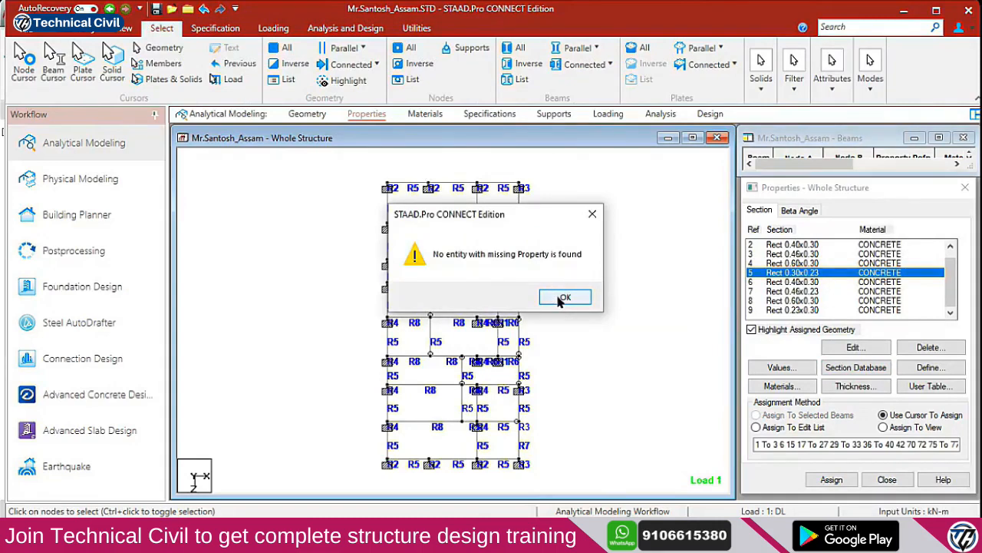
pyautogui.click(559, 299)
pyautogui.click(125, 28)
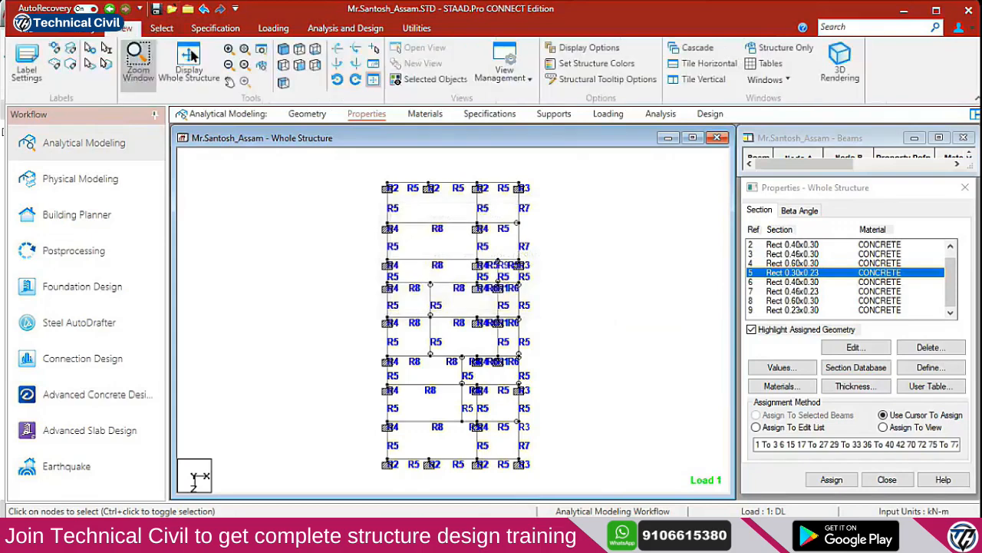
# Return to isometric view and check the model for duplicate nodes, finding none
pyautogui.click(299, 48)
pyautogui.click(416, 29)
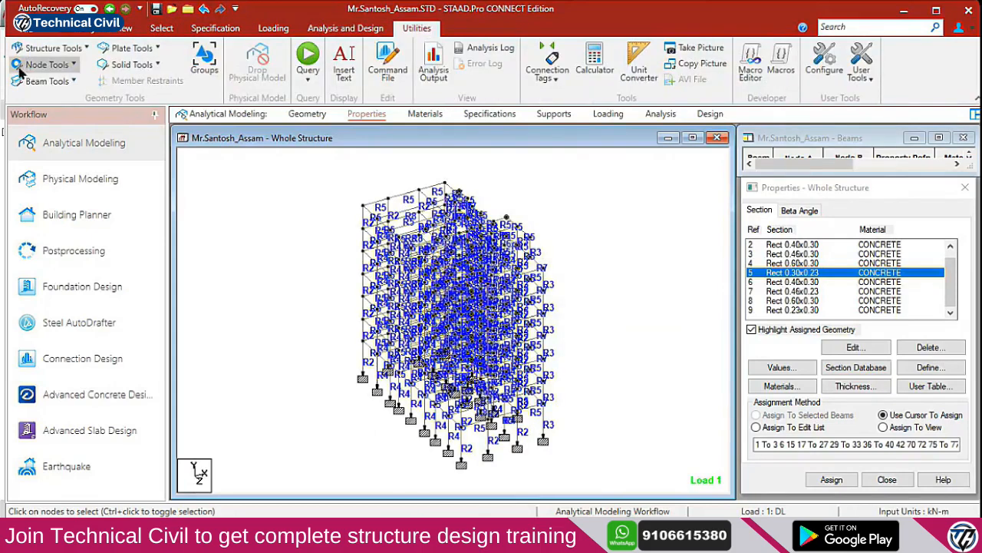
pyautogui.click(47, 64)
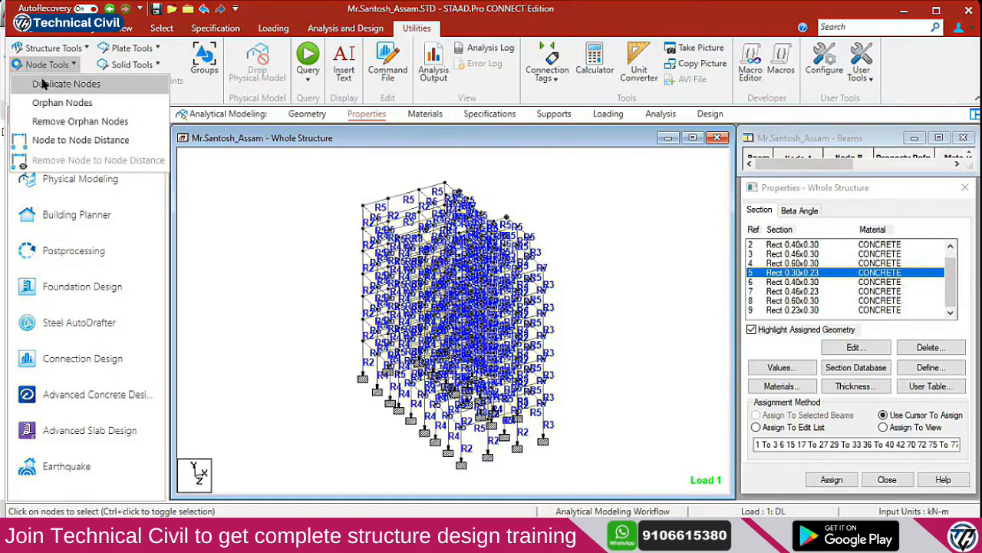
pyautogui.click(74, 88)
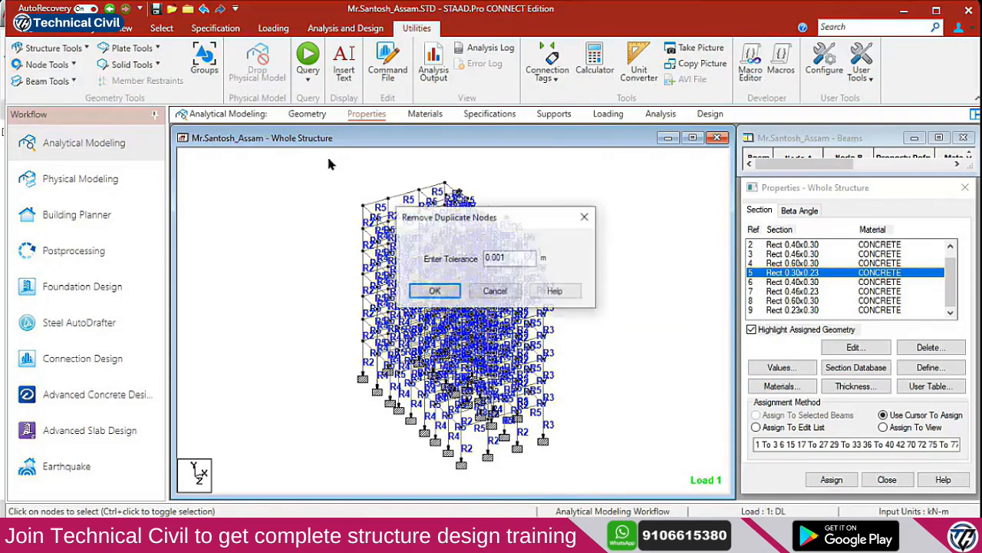
pyautogui.click(433, 290)
pyautogui.click(545, 297)
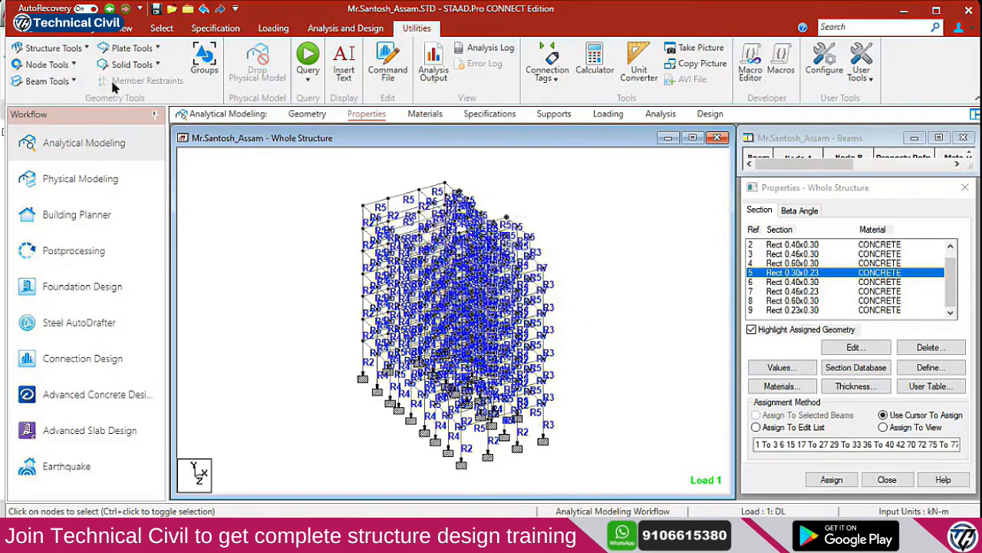
# Check for orphan nodes and duplicate beams, both reporting none
pyautogui.click(62, 68)
pyautogui.click(61, 99)
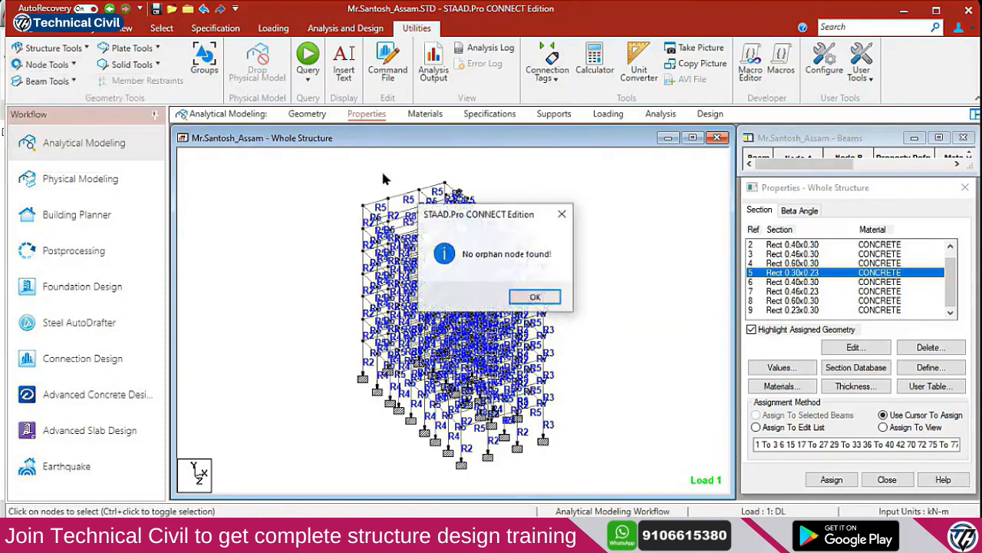
pyautogui.click(535, 297)
pyautogui.click(47, 64)
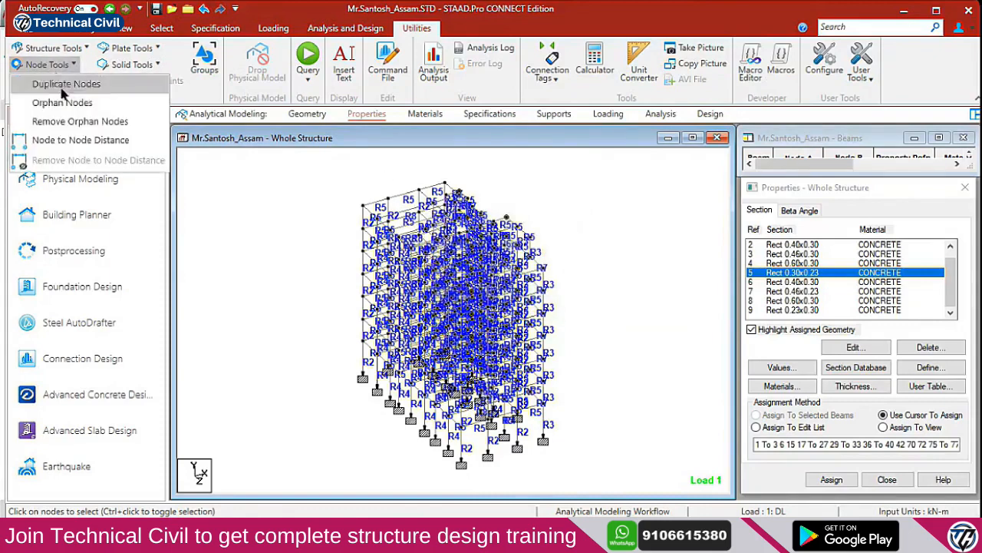
pyautogui.click(61, 68)
pyautogui.click(62, 82)
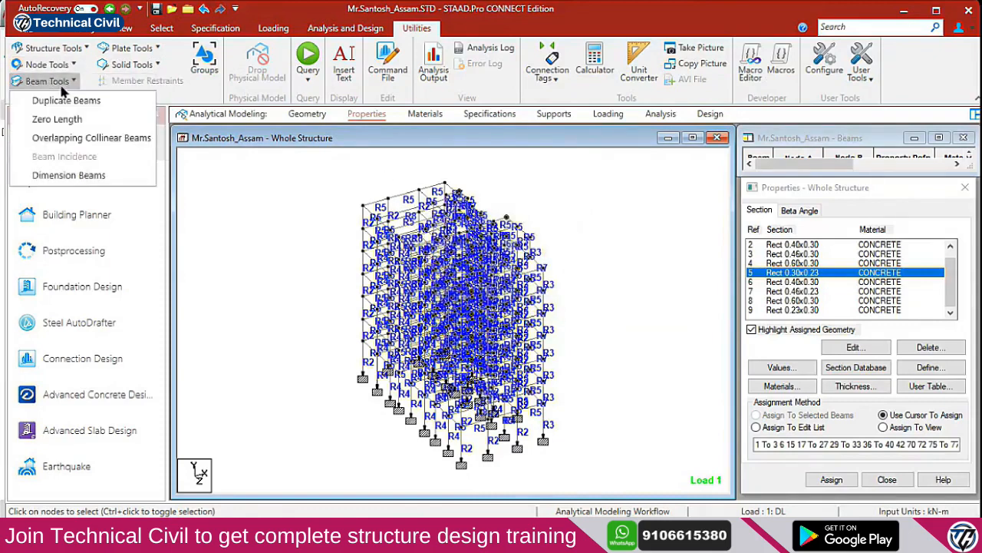
pyautogui.click(76, 100)
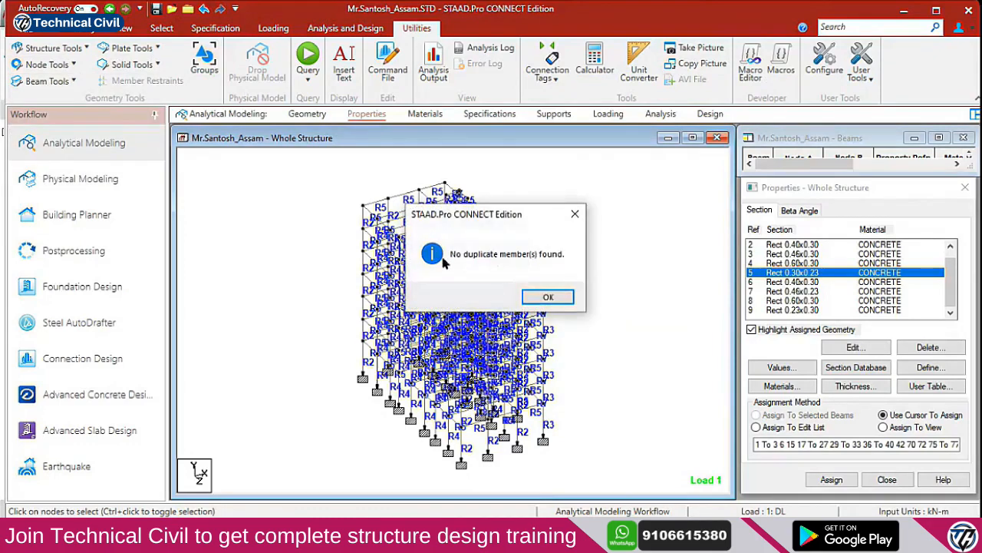
pyautogui.click(551, 299)
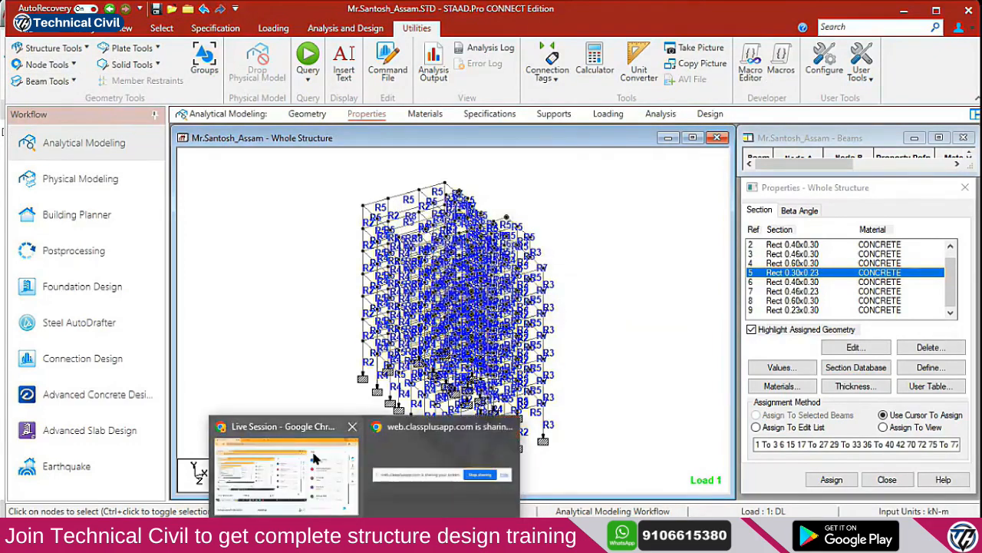
# Return to STAAD from the live session window and open the Loading page
pyautogui.click(322, 453)
pyautogui.click(904, 6)
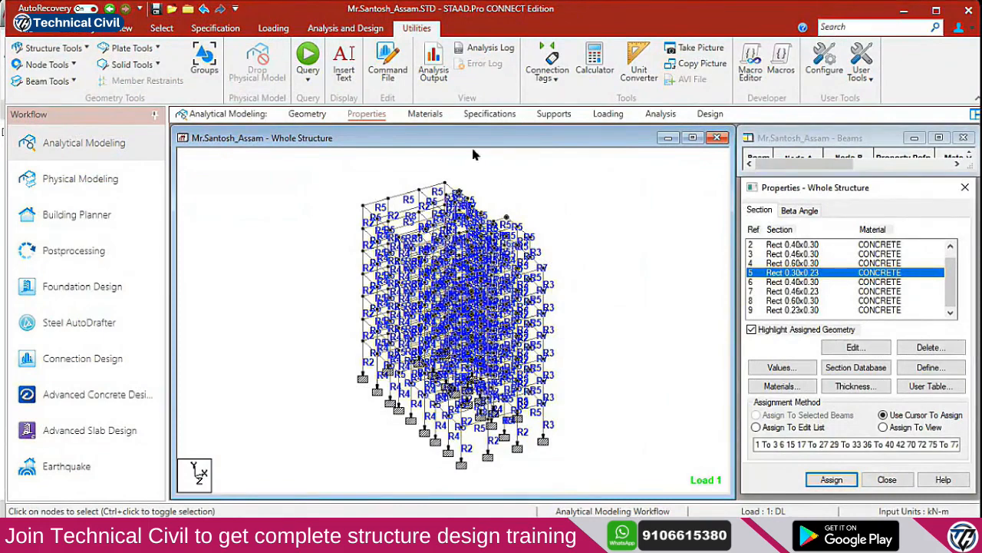
pyautogui.click(608, 113)
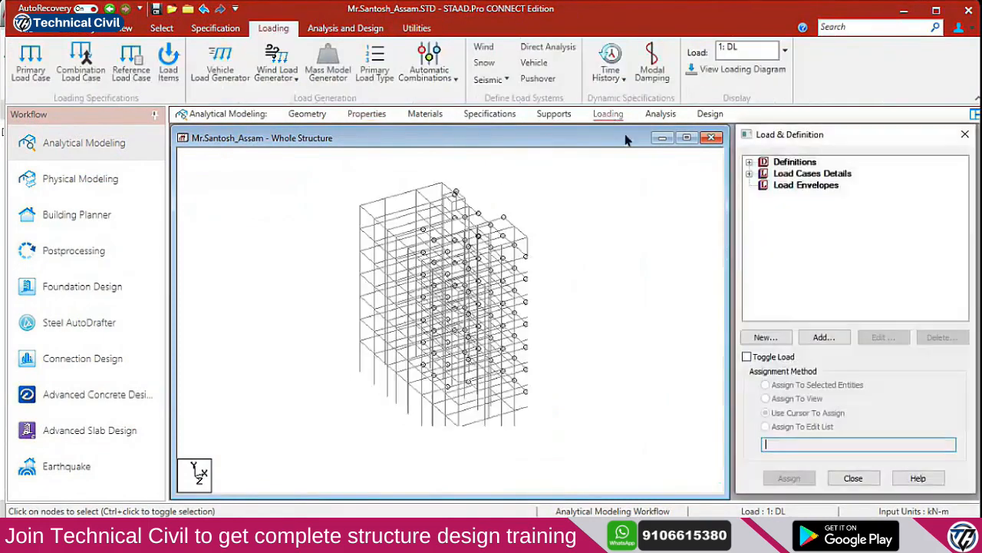
# Add load case 3 'Seismic +X' with Seismic-H loading type via Load Cases Details
pyautogui.click(749, 173)
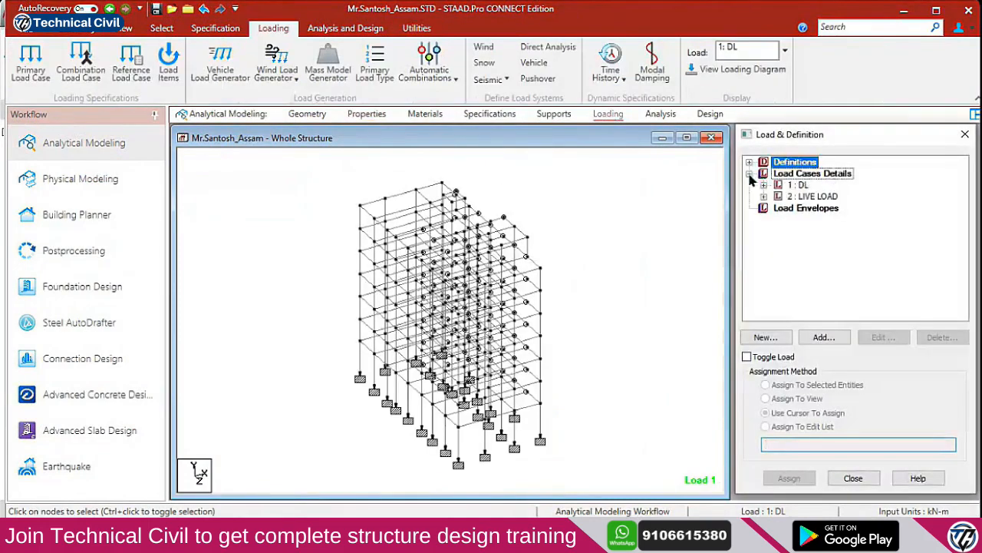
pyautogui.click(803, 175)
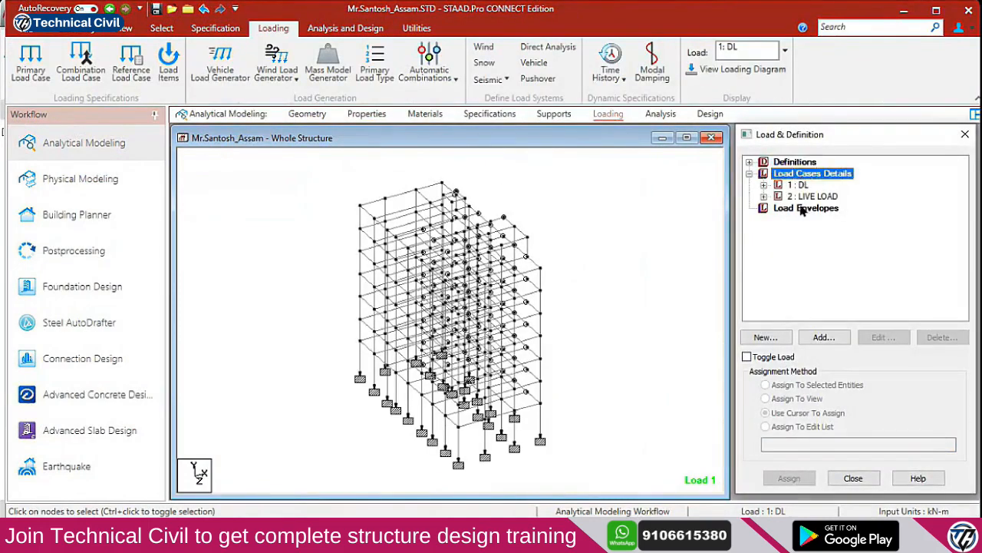
pyautogui.click(835, 337)
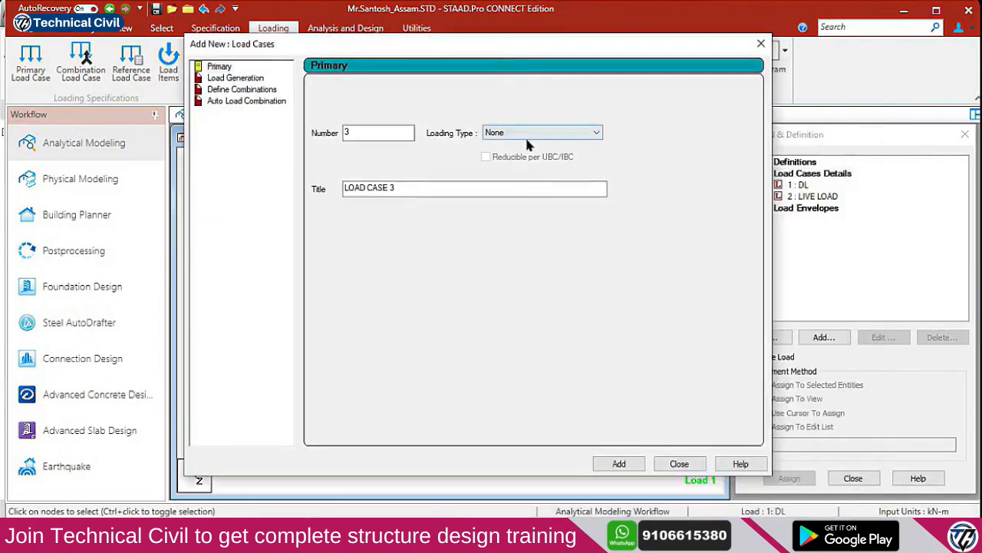
pyautogui.click(522, 136)
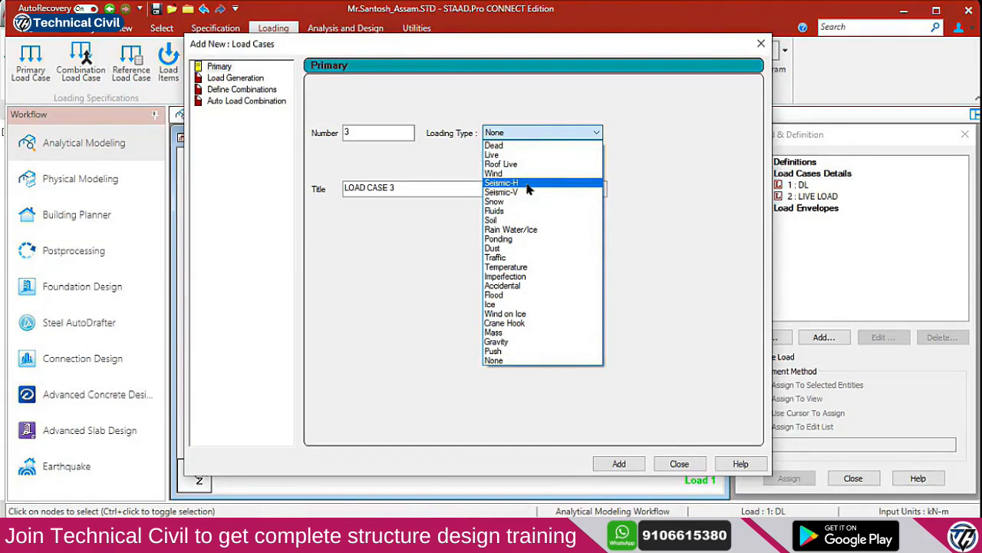
pyautogui.click(527, 189)
pyautogui.moveTo(438, 194); pyautogui.dragTo(245, 187)
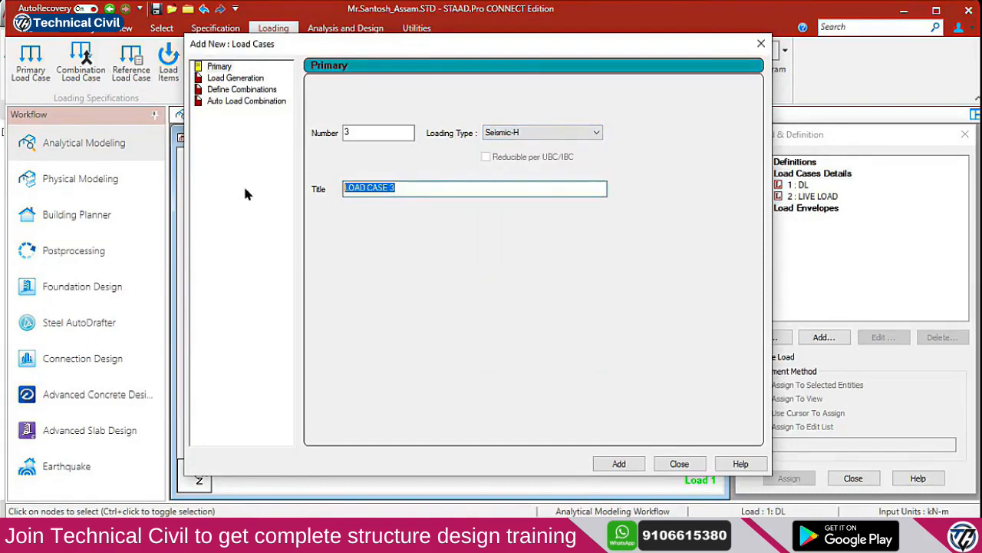
pyautogui.write('Seis')
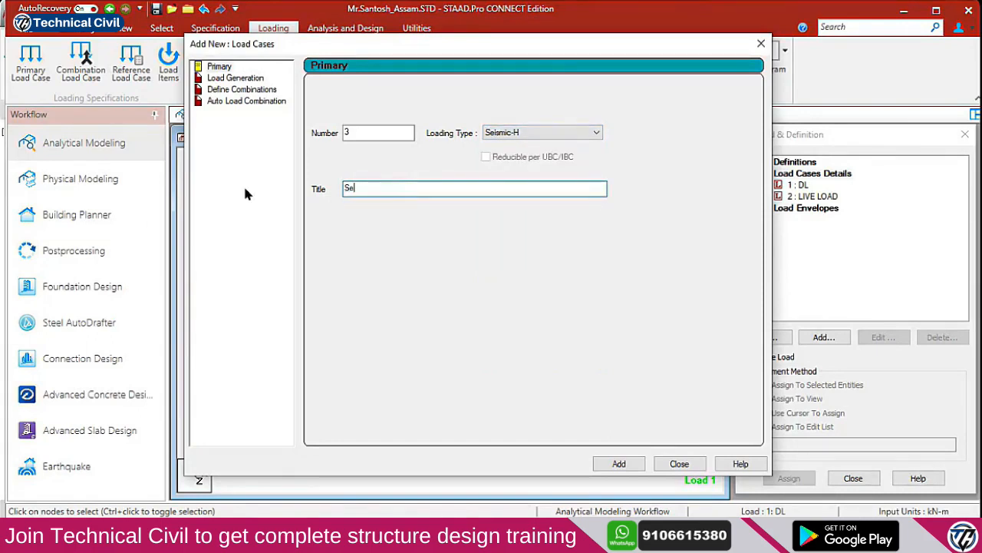
pyautogui.write('mic')
pyautogui.write('+X')
pyautogui.click(618, 464)
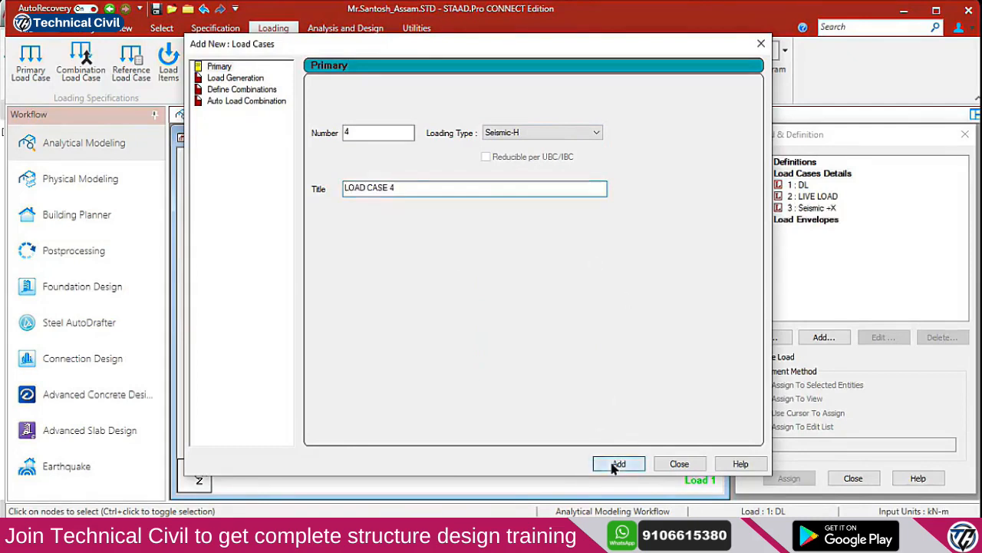
# Add load case 4 titled 'SEISMIC-X'
pyautogui.moveTo(413, 184); pyautogui.dragTo(159, 193)
pyautogui.write('SEI')
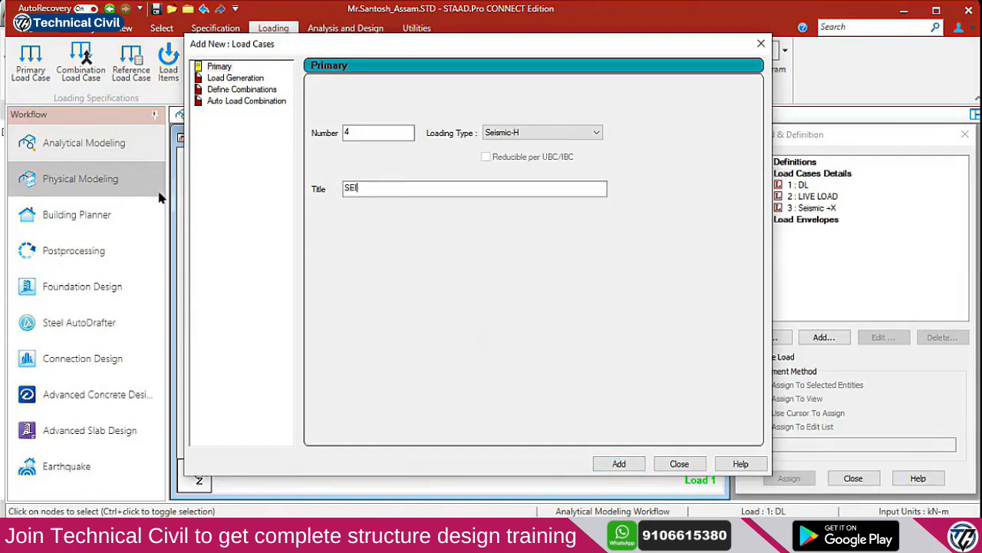
pyautogui.write('SMIC-Z')
pyautogui.press('BackSpace')
pyautogui.write('X')
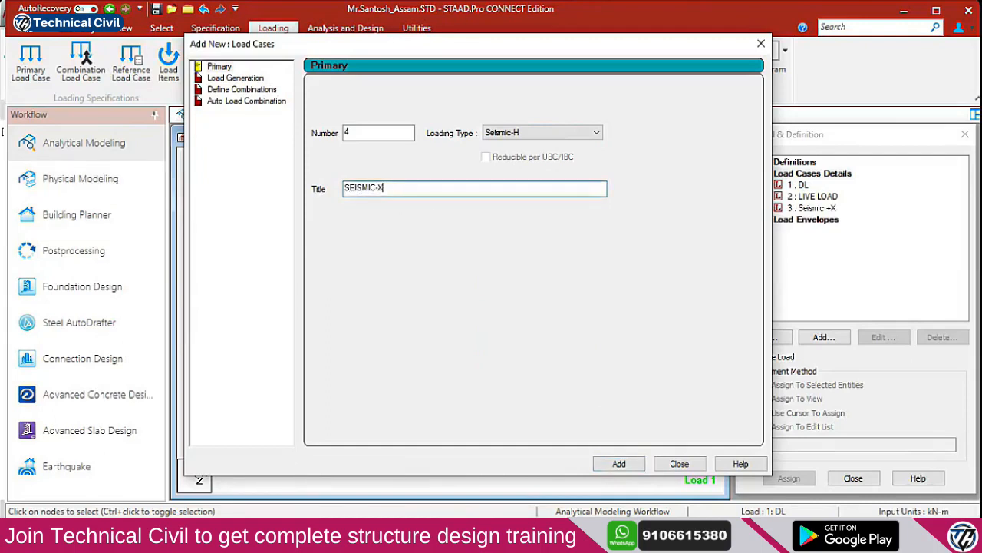
pyautogui.click(623, 464)
# Add load cases 5 'SEISMIC+Z' and 6 'SEISMIC-Z'
pyautogui.moveTo(431, 192); pyautogui.dragTo(92, 154)
pyautogui.write('SEIS')
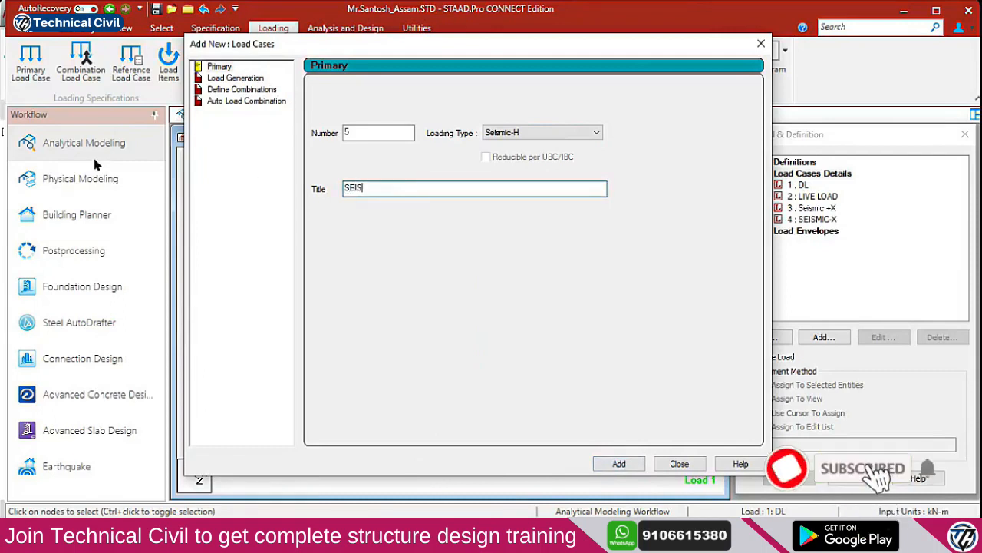
pyautogui.write('MIC+Z')
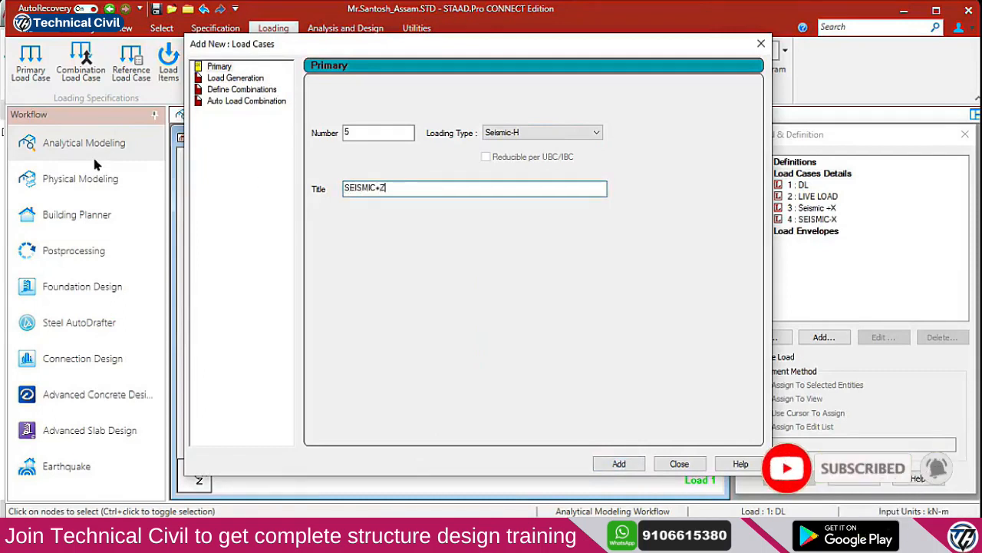
pyautogui.click(620, 463)
pyautogui.moveTo(426, 191); pyautogui.dragTo(262, 191)
pyautogui.write('SEIS')
pyautogui.write('C-Z')
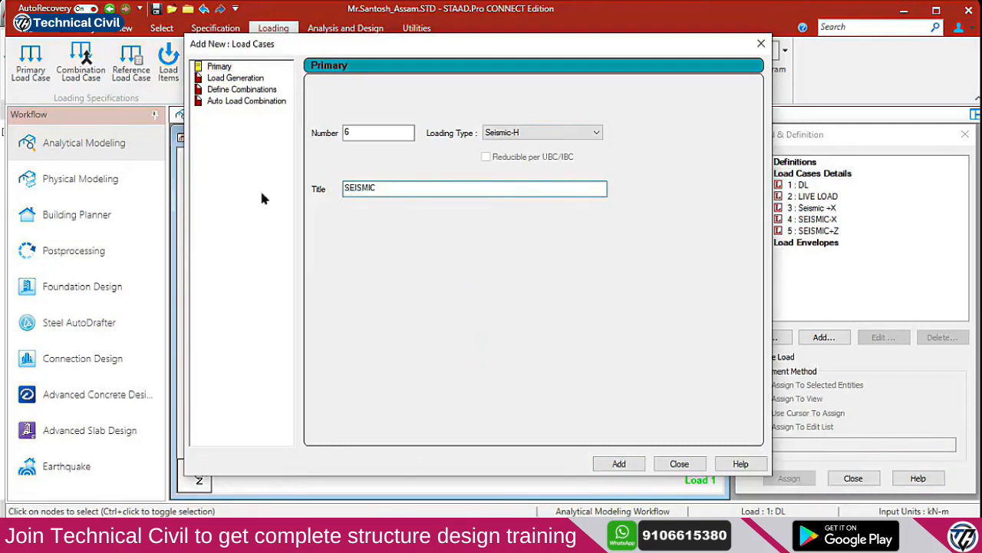
pyautogui.click(619, 465)
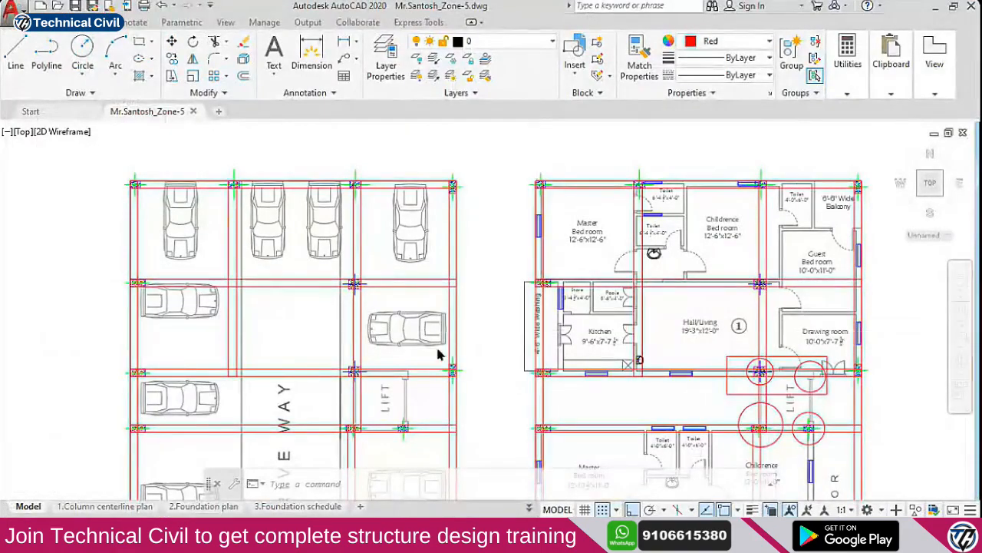
pyautogui.scroll(-5, 461, 337)
pyautogui.scroll(3, 558, 297)
pyautogui.scroll(5, 558, 297)
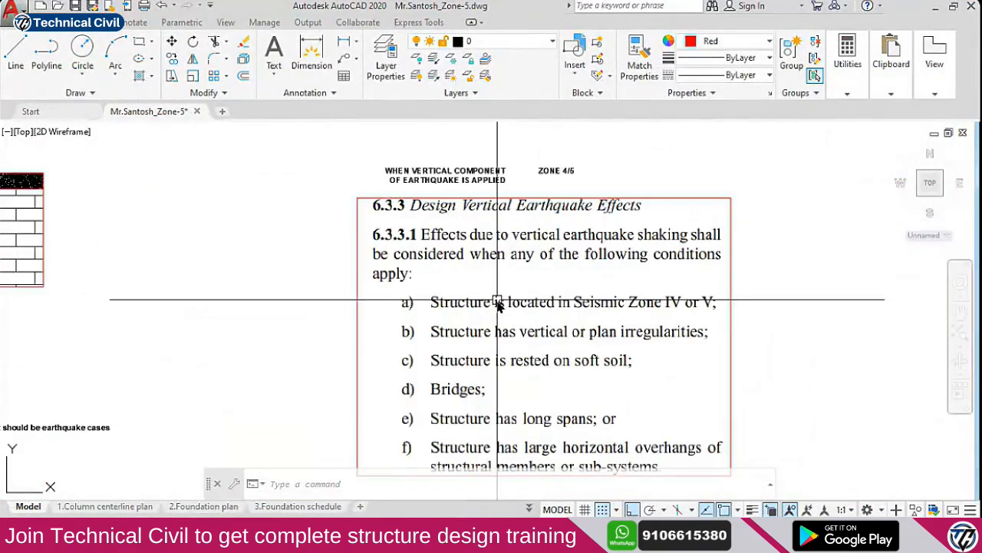
pyautogui.scroll(-1, 518, 323)
pyautogui.scroll(3, 518, 322)
pyautogui.scroll(-2, 526, 324)
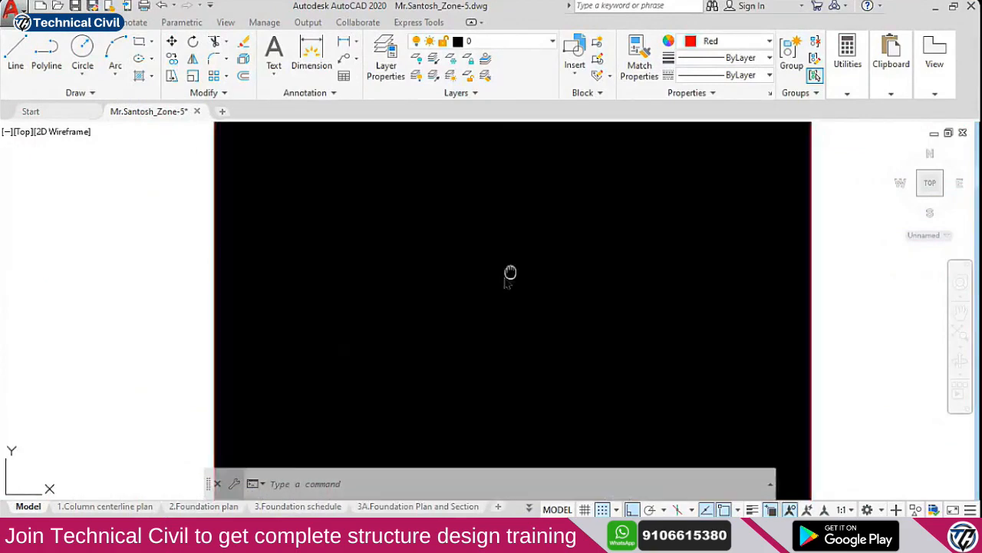
pyautogui.scroll(1, 461, 280)
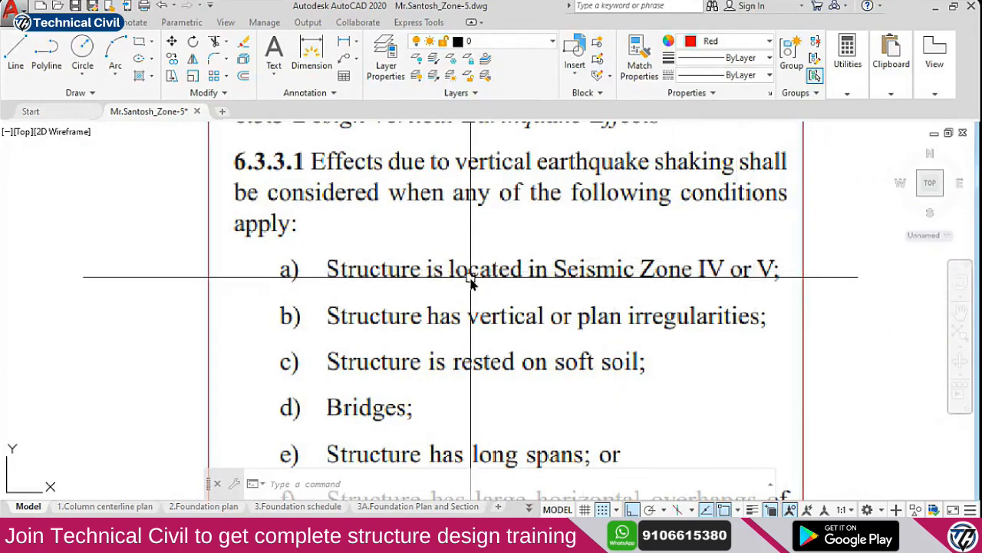
pyautogui.moveTo(439, 272); pyautogui.dragTo(434, 360, button='middle')
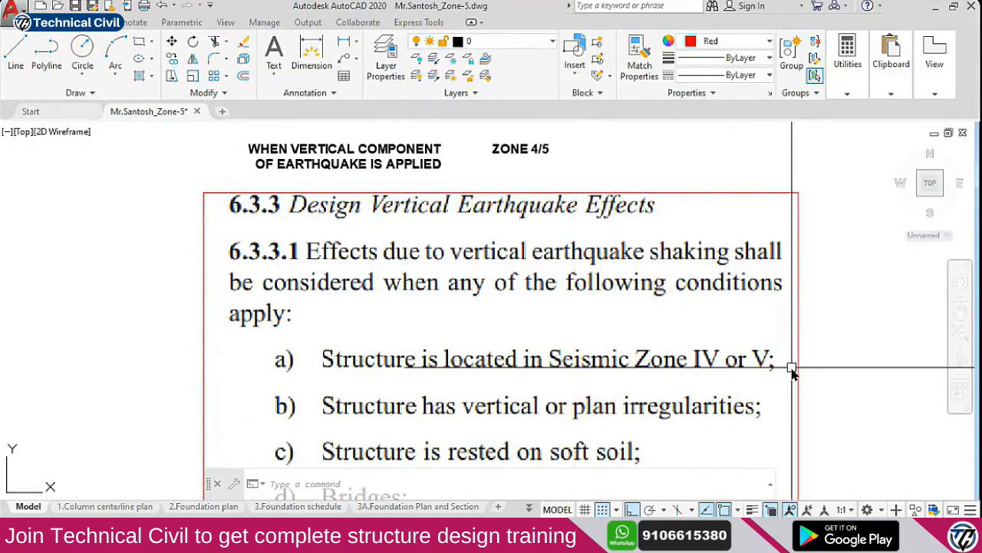
pyautogui.hotkey('alt', 'Tab')
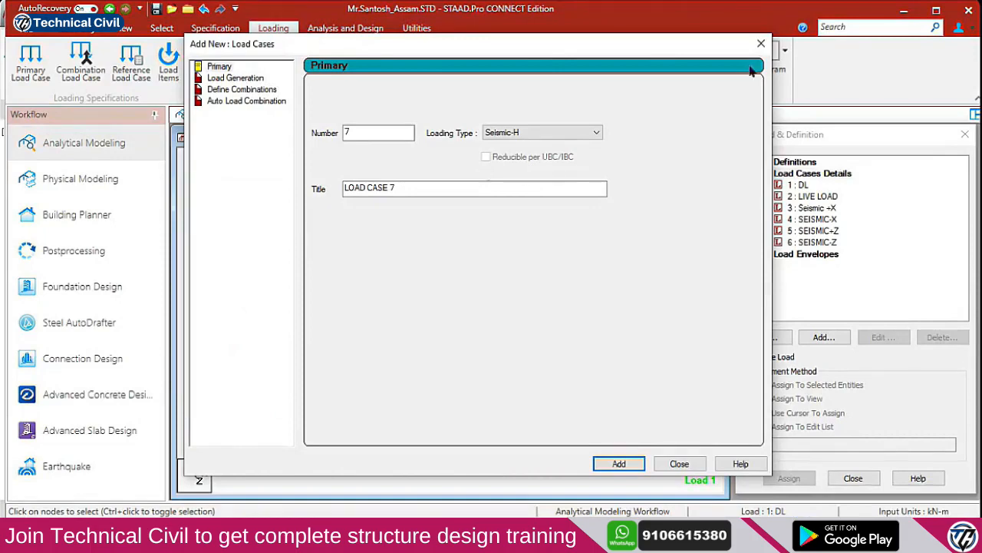
# Back in STAAD, add load case 7 'SEISMIC+Y' with Seismic-V loading type
pyautogui.hotkey('alt', 'Tab')
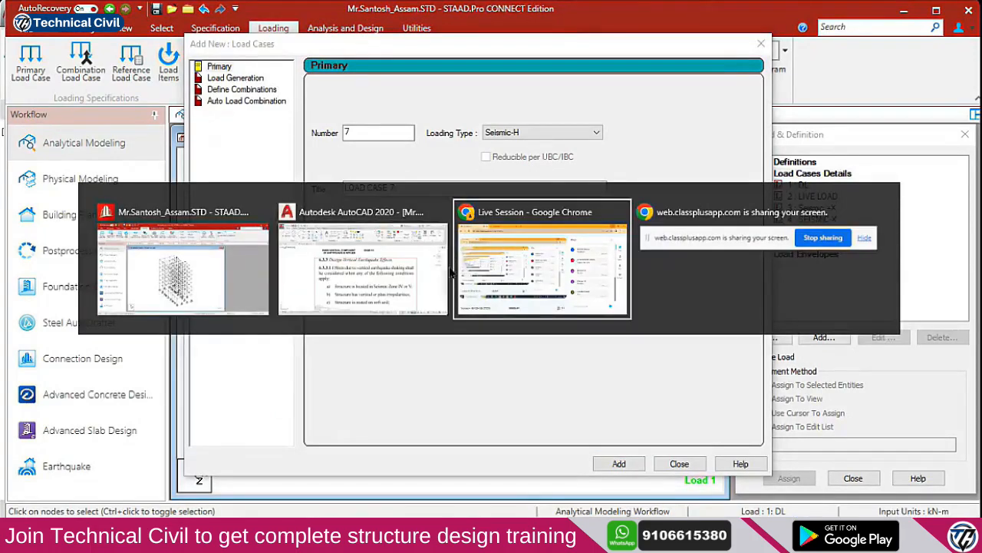
pyautogui.click(526, 292)
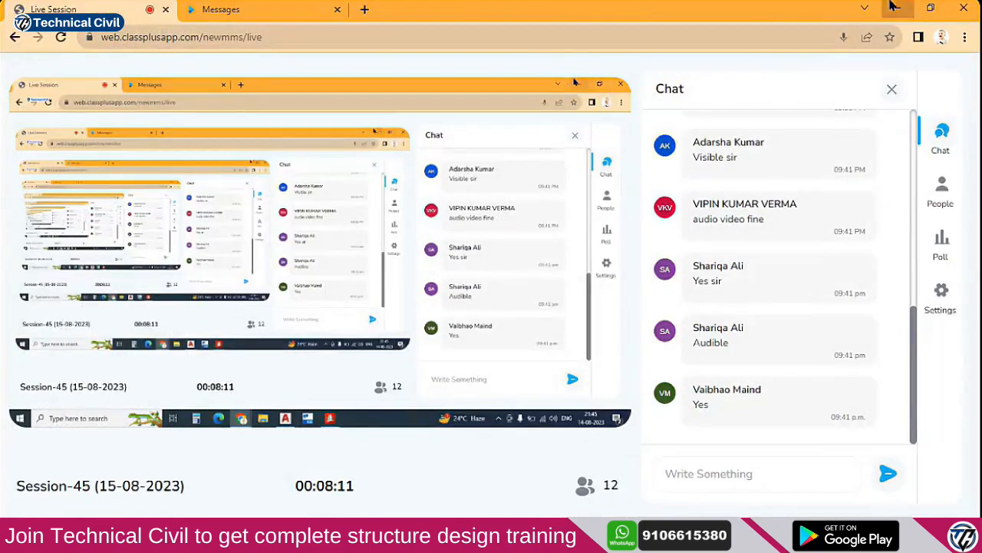
pyautogui.click(897, 8)
pyautogui.click(541, 132)
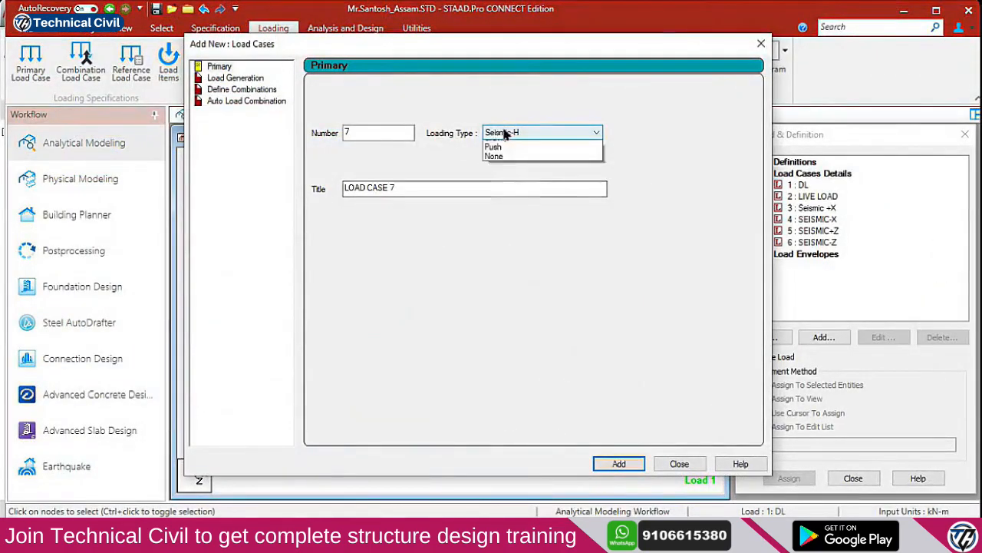
pyautogui.click(510, 190)
pyautogui.moveTo(439, 190); pyautogui.dragTo(207, 194)
pyautogui.write('SEISMIC+Y')
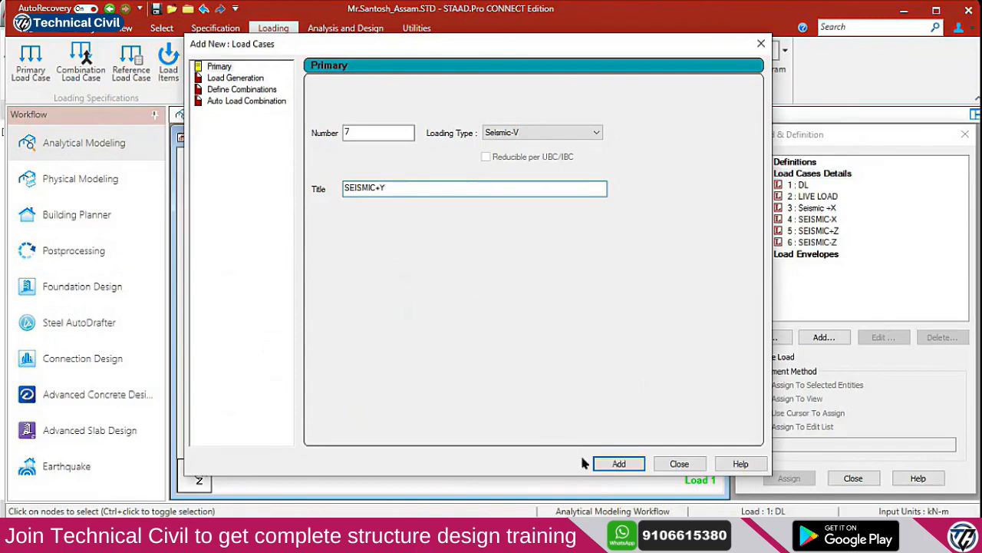
pyautogui.click(616, 463)
# Enter 'SEISMIC-Y' as the title for case 8 and move the dialog aside
pyautogui.moveTo(449, 189); pyautogui.dragTo(257, 174)
pyautogui.write('SEISMIC-Y')
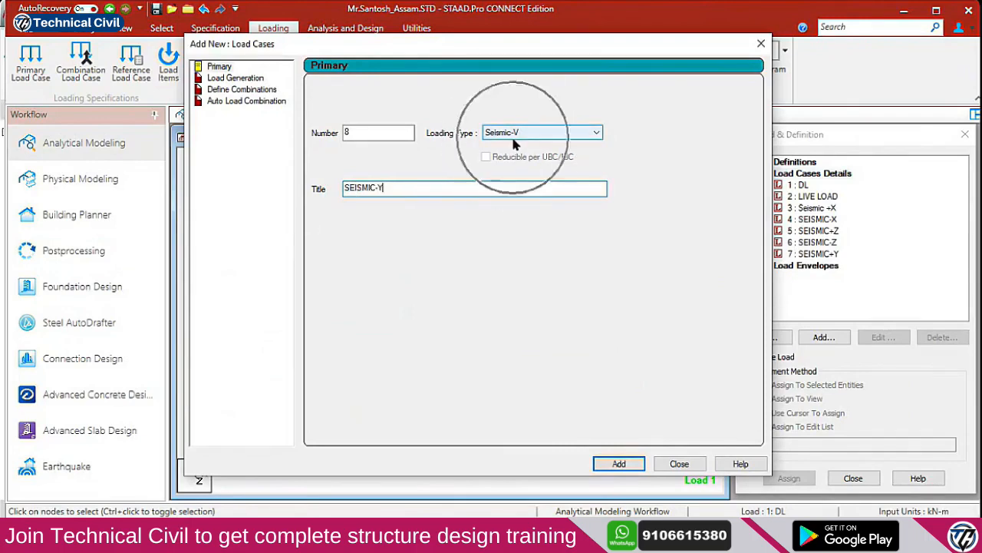
pyautogui.moveTo(298, 49); pyautogui.dragTo(459, 50)
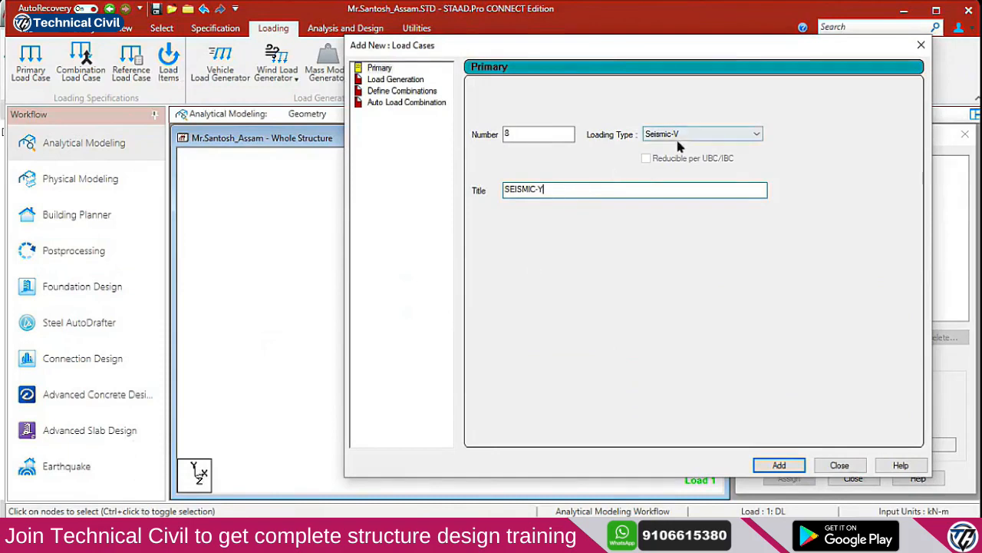
# Add load case 8 SEISMIC-Y, close the dialog, and review seismic cases 3 to 8
pyautogui.click(779, 465)
pyautogui.click(839, 465)
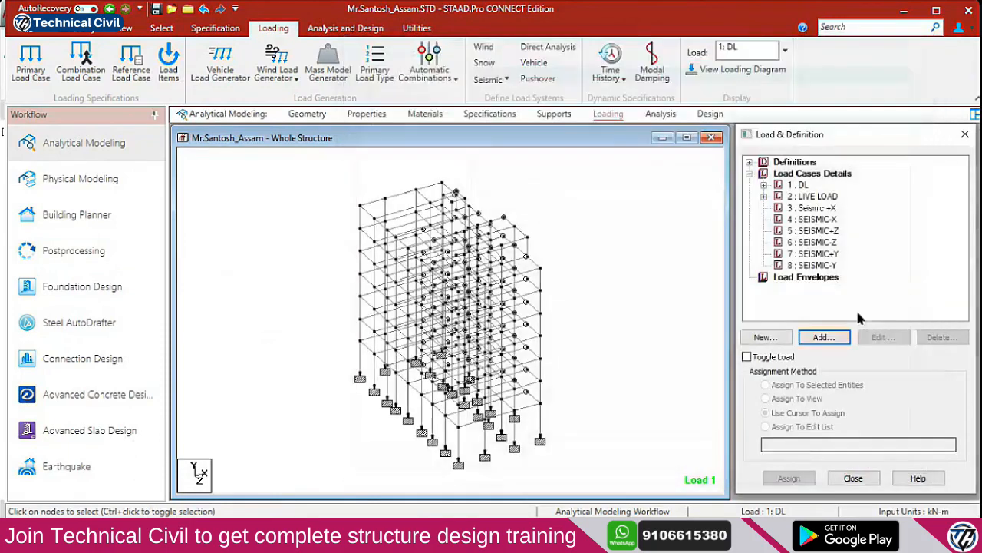
pyautogui.click(830, 210)
pyautogui.click(831, 220)
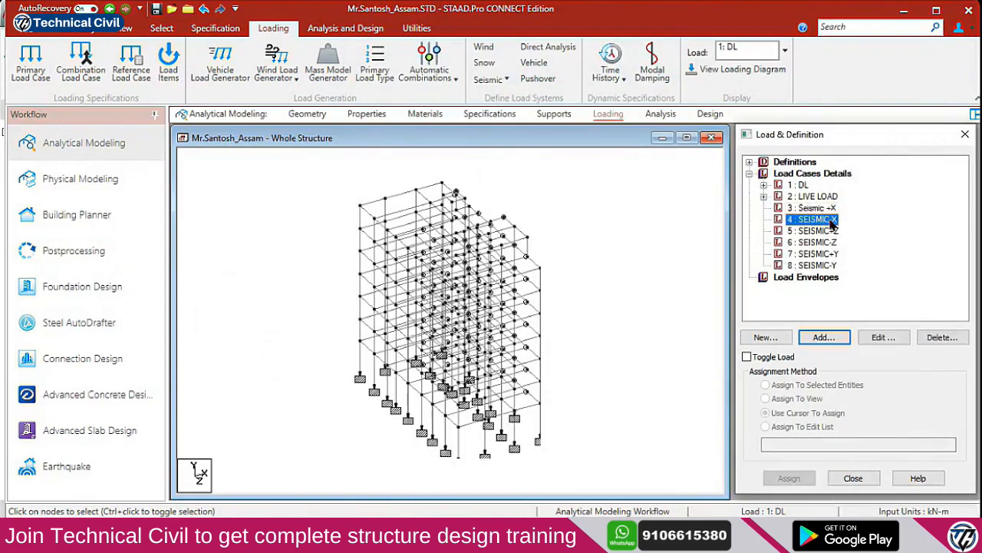
pyautogui.click(831, 231)
pyautogui.click(833, 243)
pyautogui.click(833, 254)
pyautogui.click(835, 265)
pyautogui.click(830, 209)
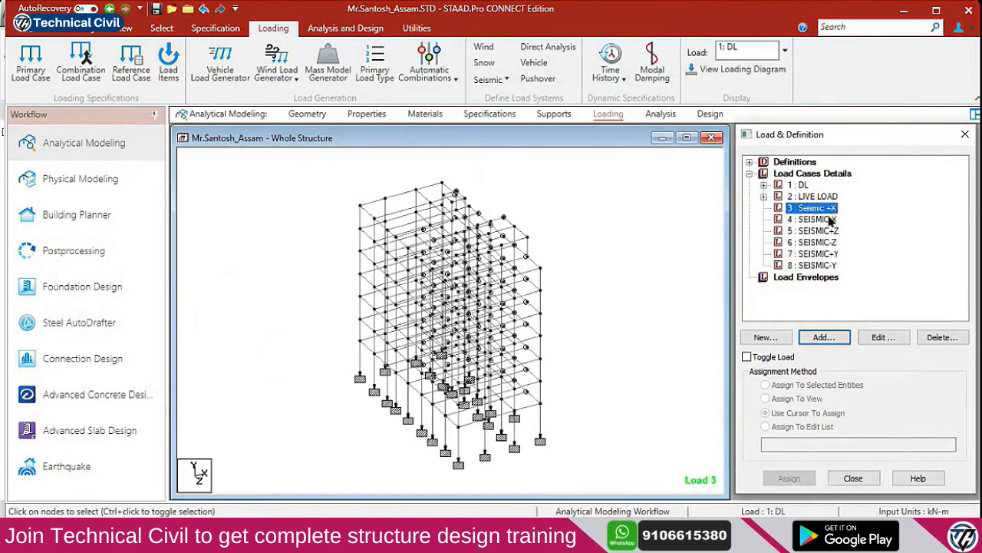
pyautogui.click(830, 244)
pyautogui.click(833, 254)
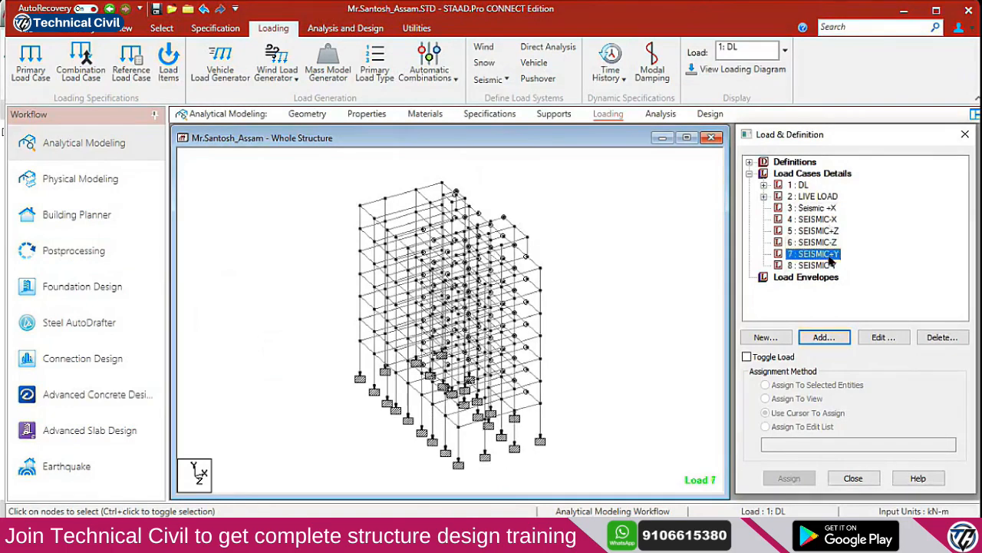
pyautogui.click(830, 265)
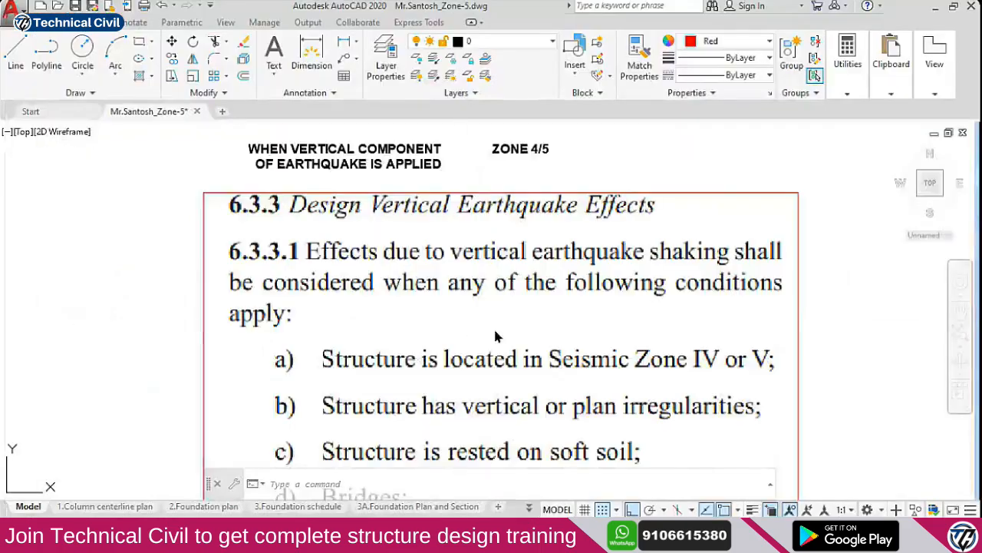
# After checking the earthquake code drawing, start adding a load item to 3 : Seismic +X
pyautogui.scroll(-3, 506, 346)
pyautogui.scroll(4, 491, 460)
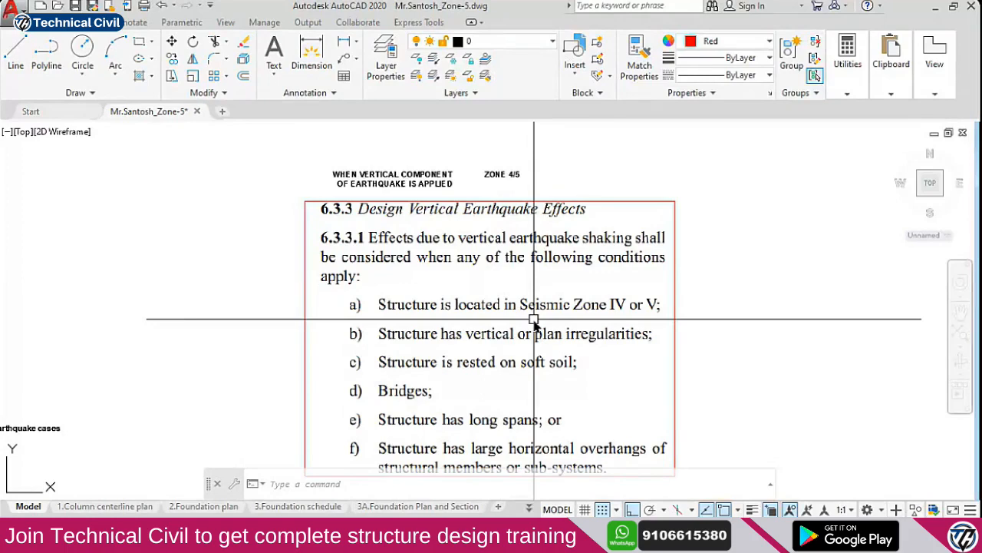
pyautogui.click(934, 8)
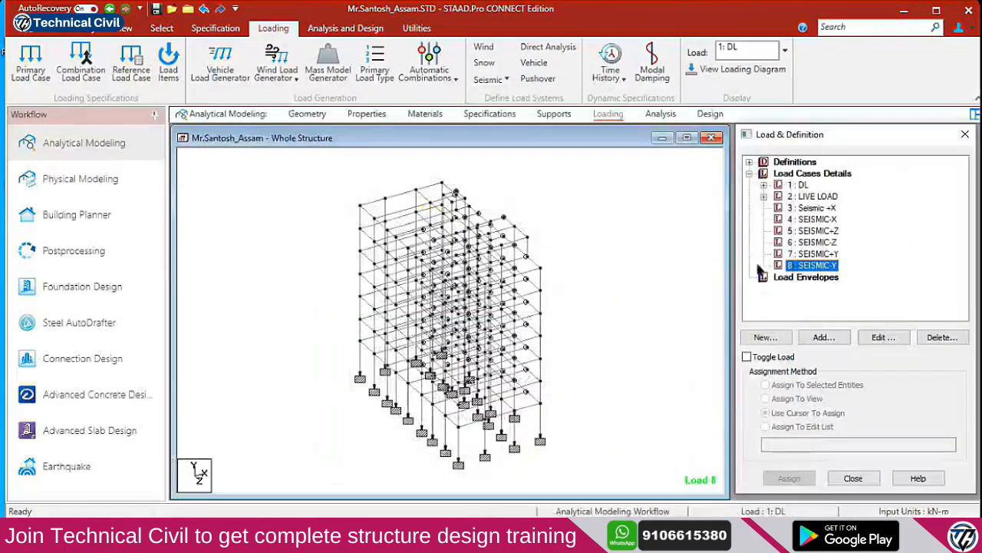
pyautogui.click(816, 209)
pyautogui.click(827, 340)
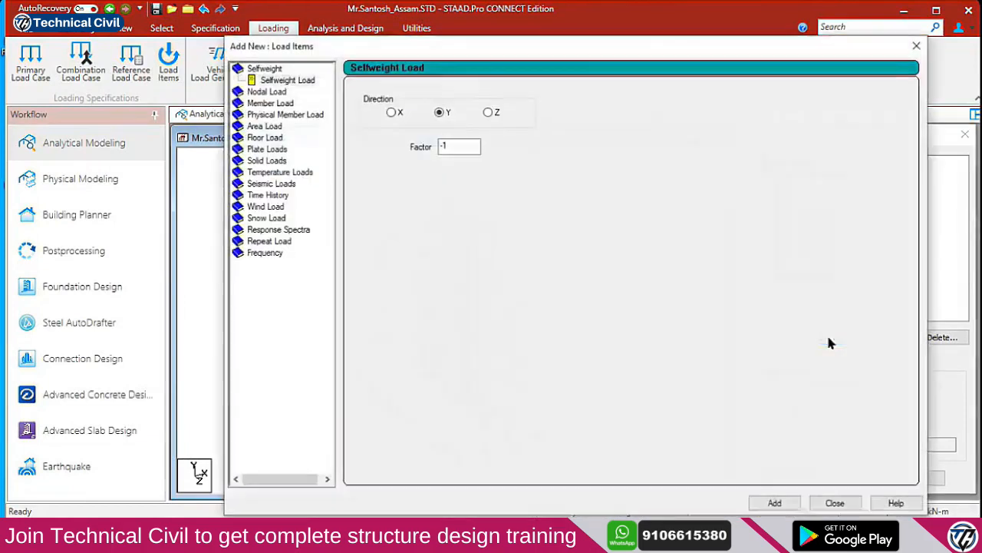
# Add 1893 seismic items in X direction: factor 1 to Seismic +X, -1 to SEISMIC-X
pyautogui.click(285, 185)
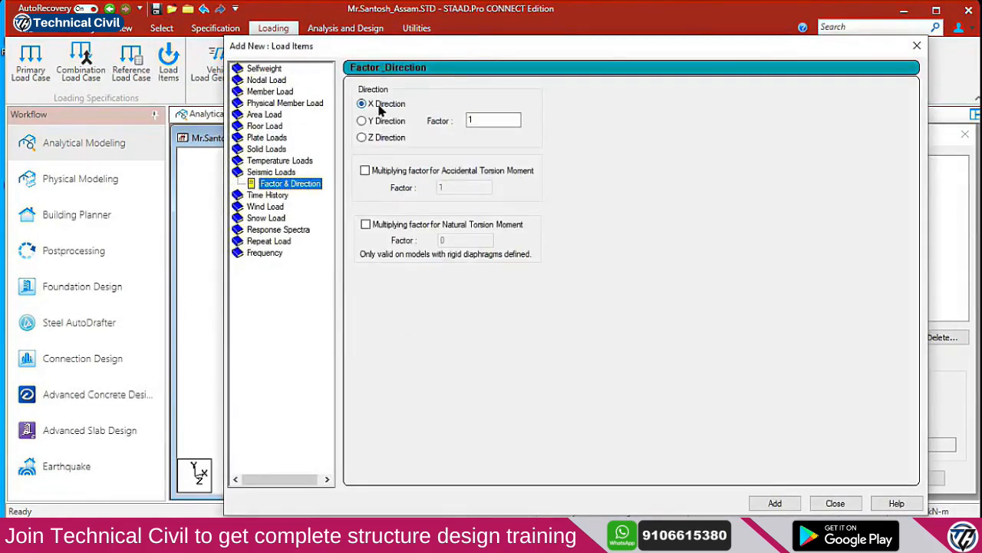
pyautogui.moveTo(497, 121); pyautogui.dragTo(409, 120)
pyautogui.click(776, 503)
pyautogui.click(835, 503)
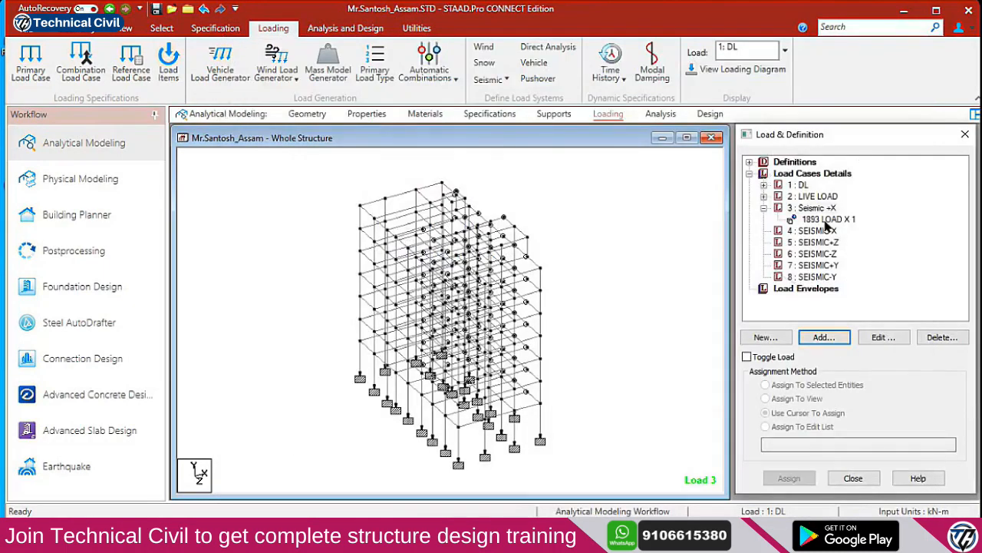
pyautogui.click(822, 231)
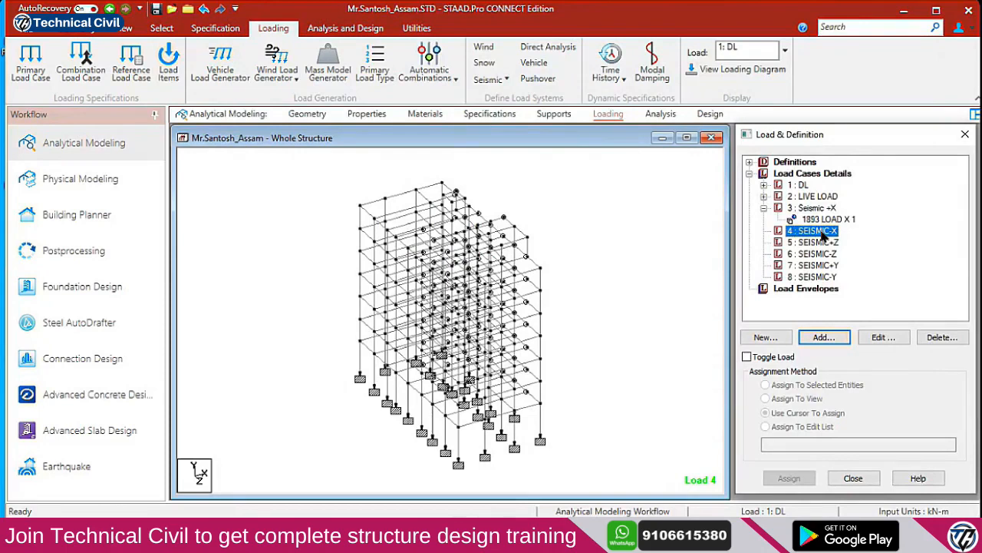
pyautogui.click(820, 337)
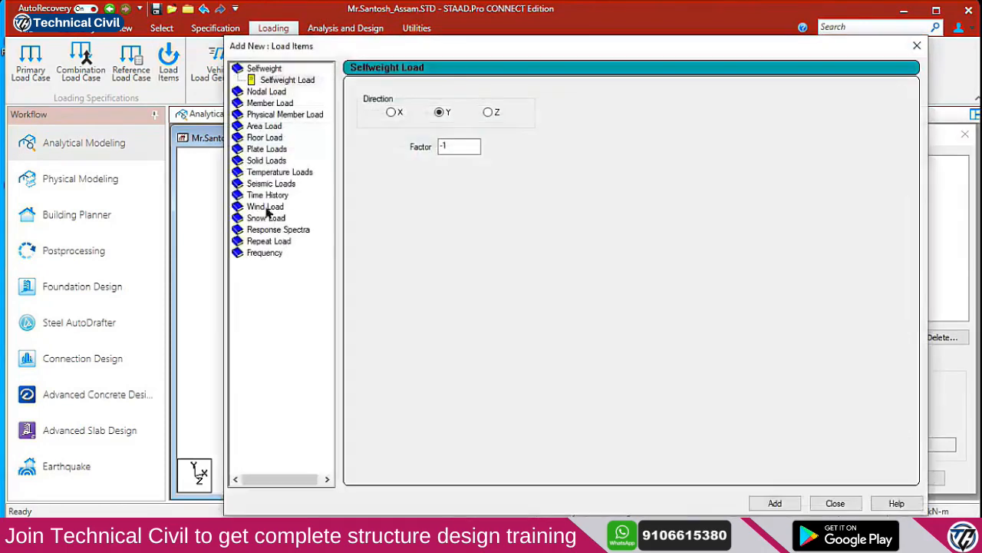
pyautogui.click(265, 185)
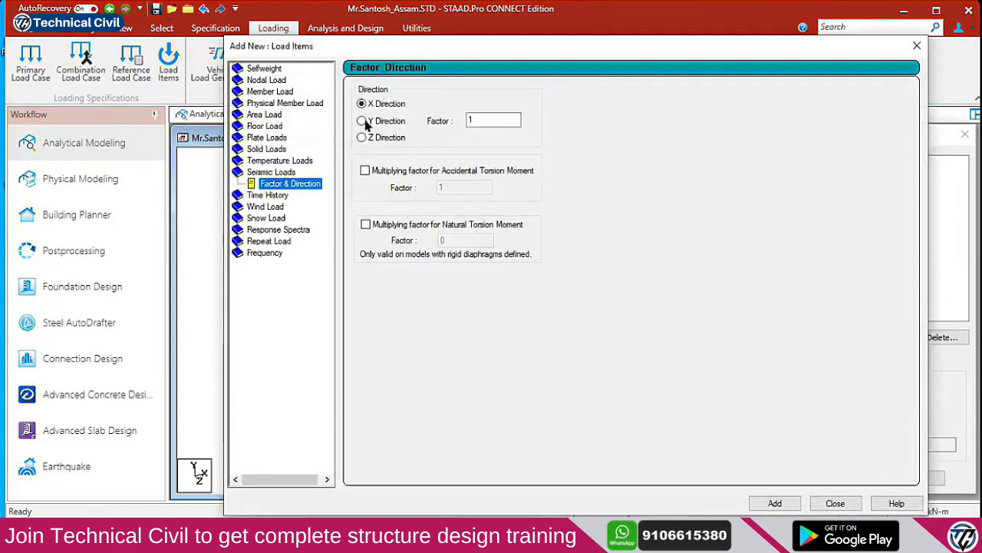
pyautogui.press('Tab')
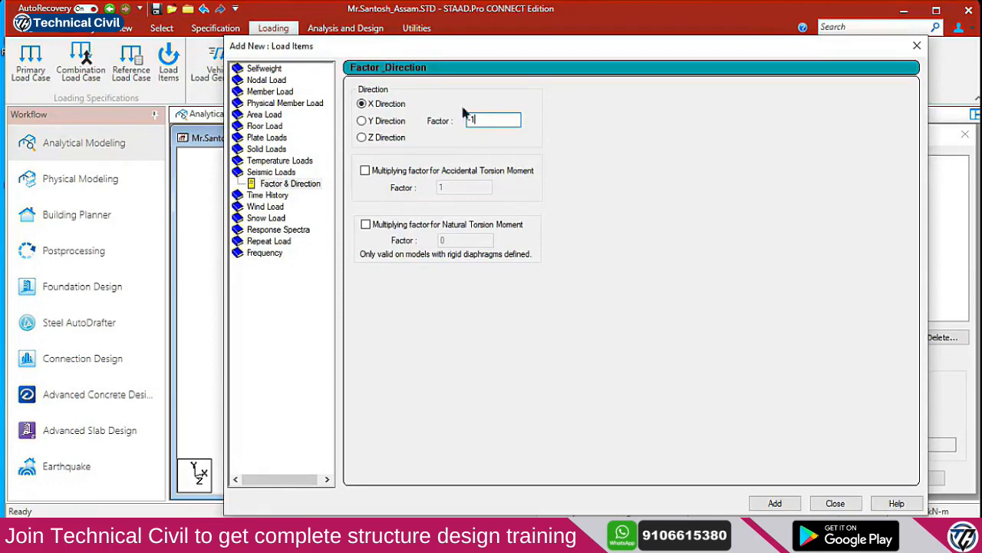
pyautogui.moveTo(489, 115); pyautogui.dragTo(390, 111)
pyautogui.click(776, 503)
pyautogui.click(835, 503)
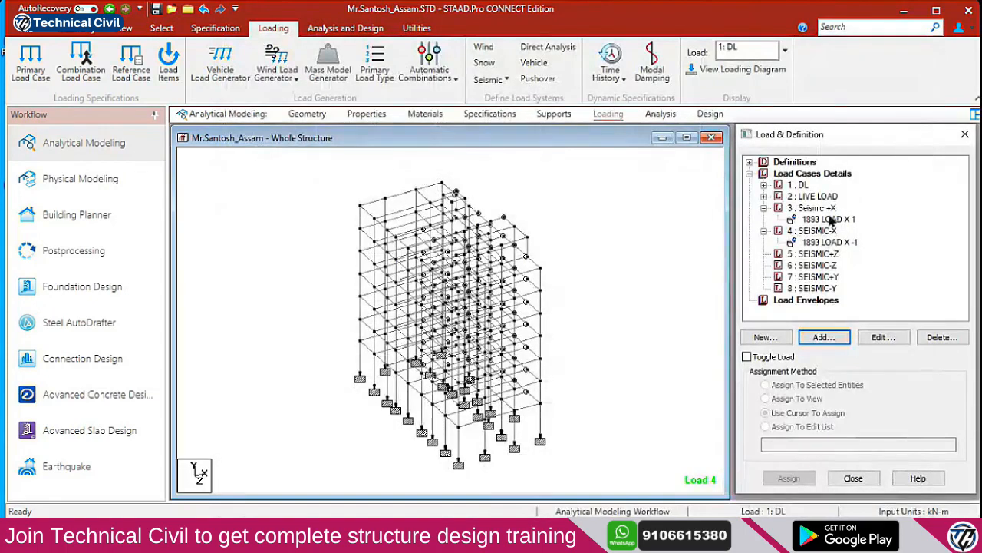
# Add 1893 seismic items in Z direction: factor 1 to SEISMIC+Z, -1 to SEISMIC-Z
pyautogui.click(821, 231)
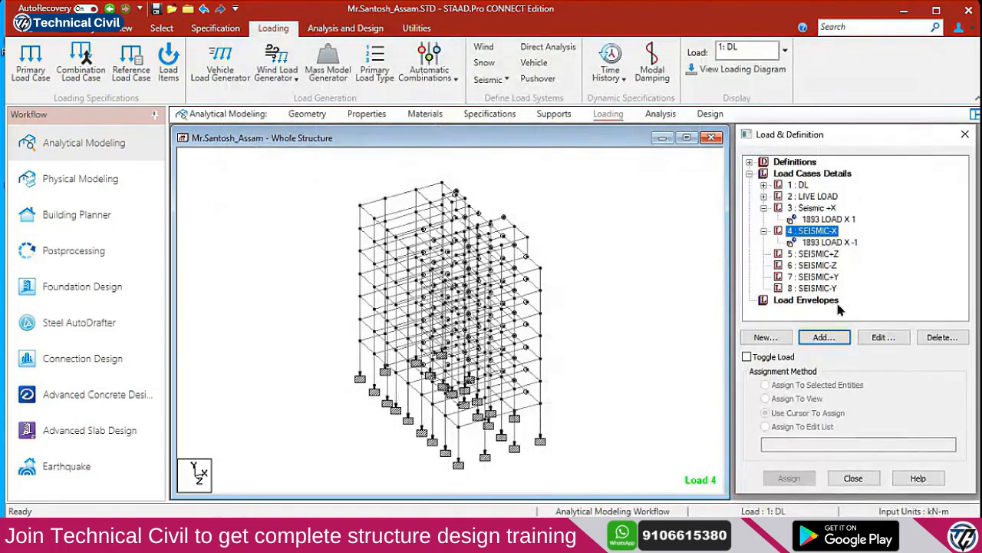
pyautogui.click(826, 254)
pyautogui.click(820, 338)
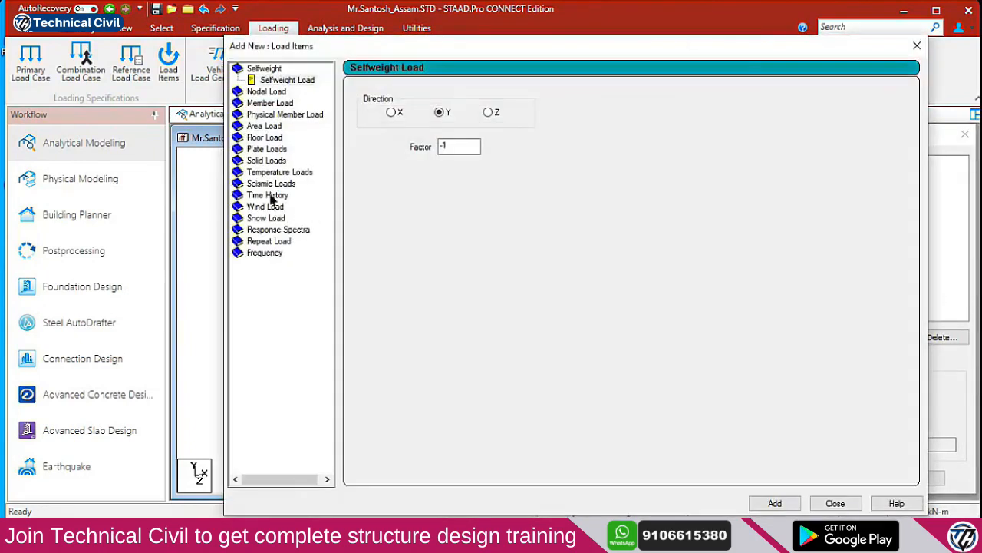
pyautogui.click(271, 178)
pyautogui.click(388, 138)
pyautogui.moveTo(483, 121); pyautogui.dragTo(418, 113)
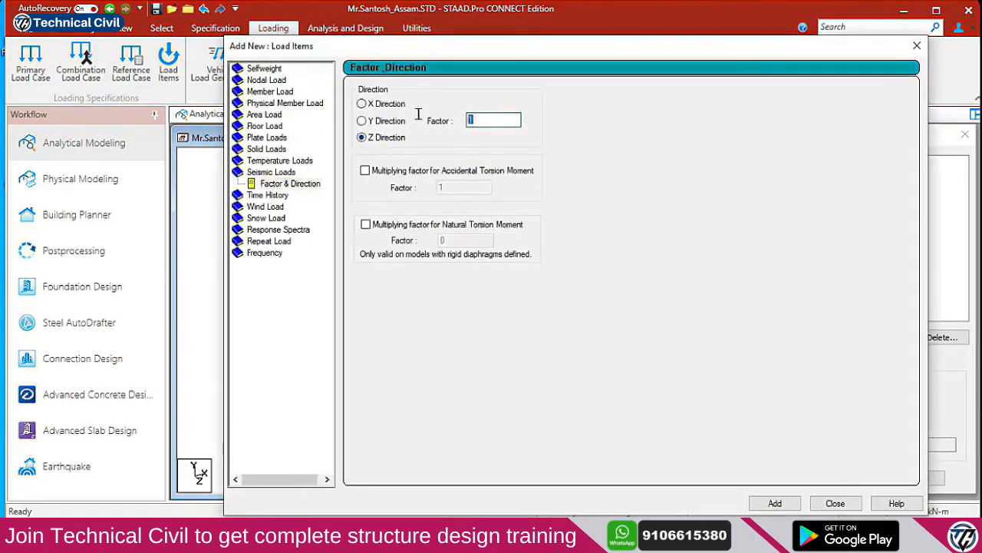
pyautogui.click(776, 503)
pyautogui.click(835, 502)
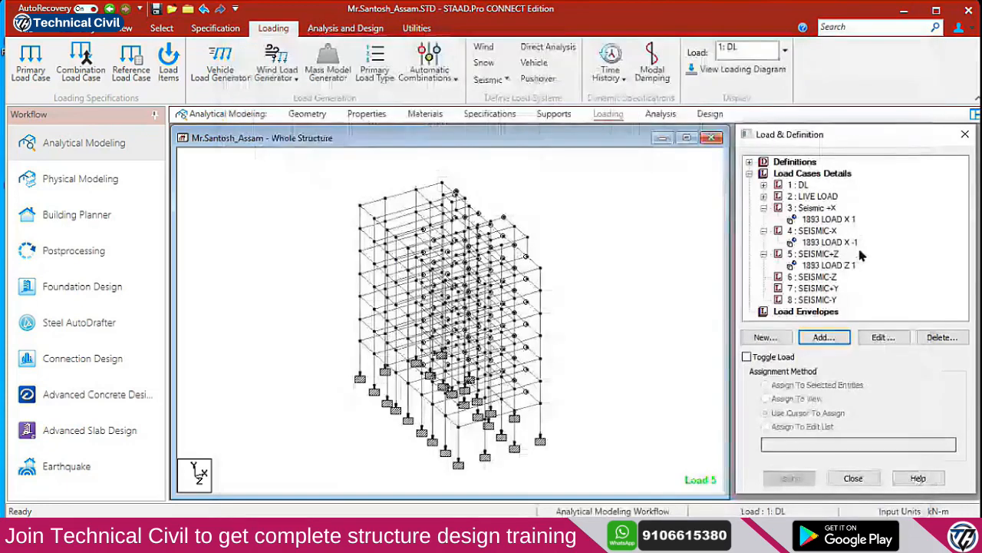
pyautogui.click(831, 276)
pyautogui.click(824, 337)
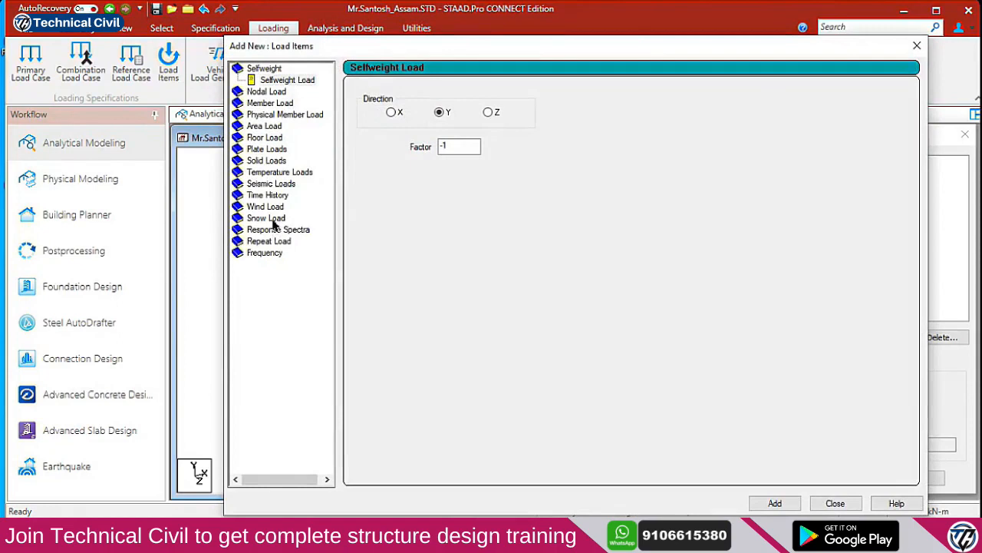
pyautogui.click(268, 184)
pyautogui.click(395, 138)
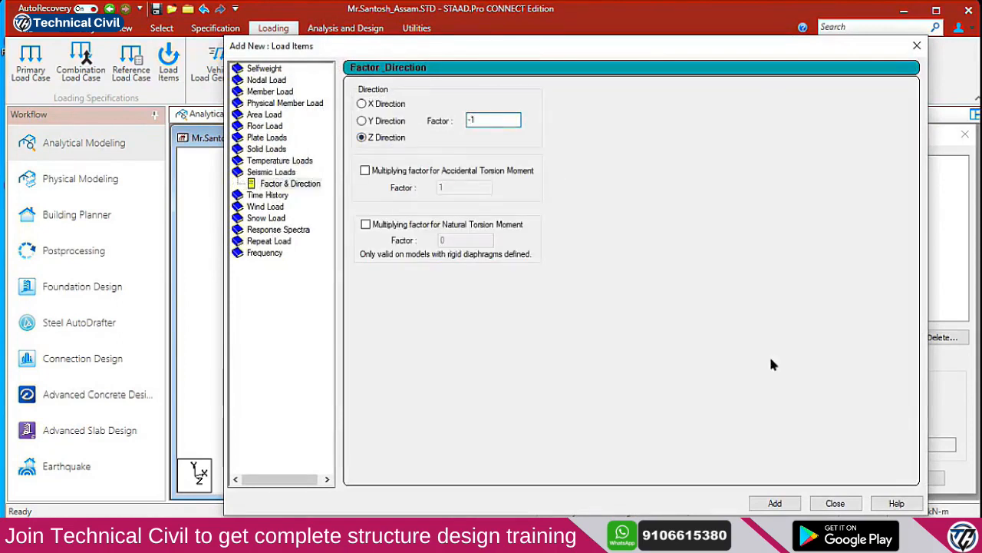
pyautogui.click(775, 502)
pyautogui.click(835, 503)
# Add 1893 seismic items in Y direction: factor 1 to SEISMIC+Y, -1 to SEISMIC-Y
pyautogui.click(819, 300)
pyautogui.click(823, 337)
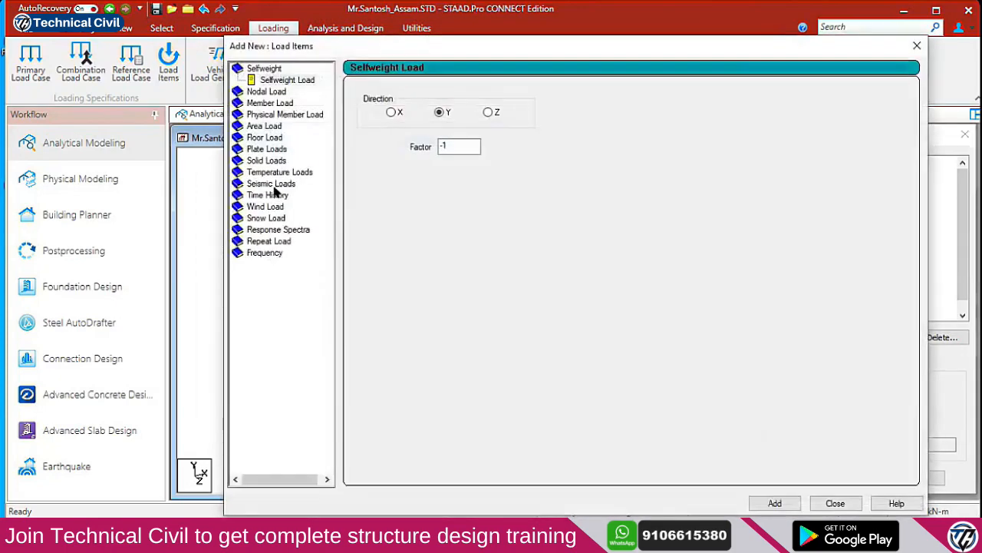
pyautogui.click(271, 184)
pyautogui.click(363, 121)
pyautogui.doubleClick(477, 120)
pyautogui.click(776, 502)
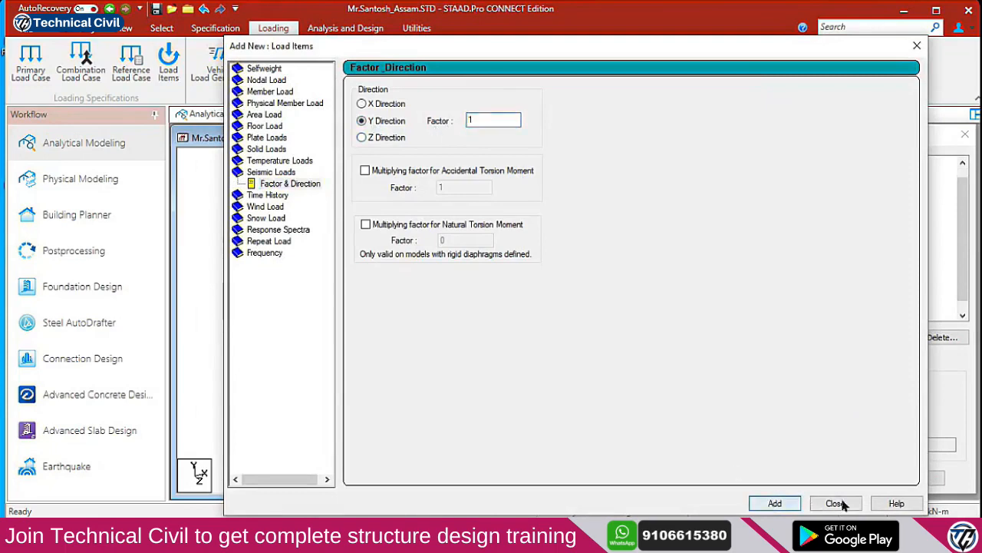
pyautogui.click(835, 503)
pyautogui.click(815, 299)
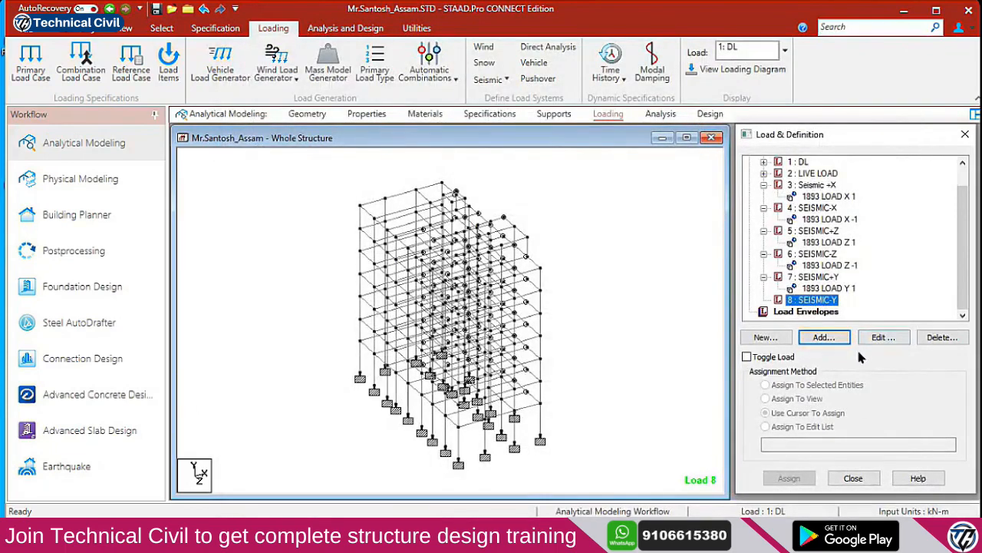
pyautogui.click(823, 337)
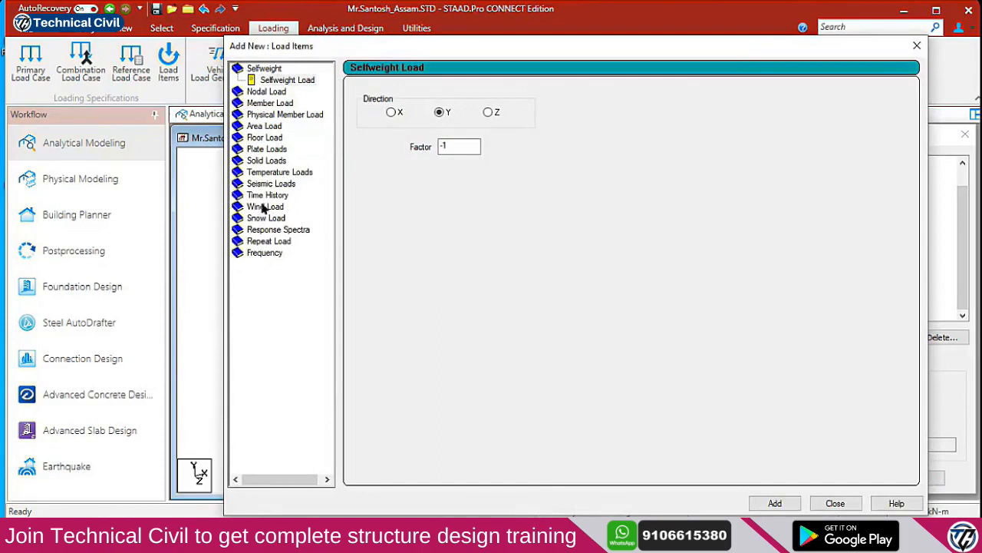
pyautogui.click(265, 185)
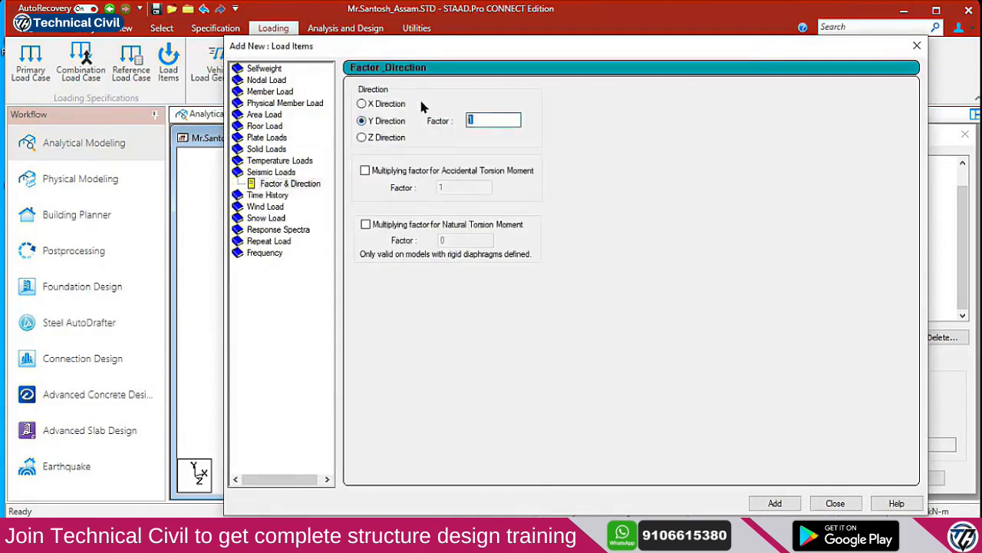
pyautogui.press('BackSpace')
pyautogui.click(775, 503)
pyautogui.click(835, 503)
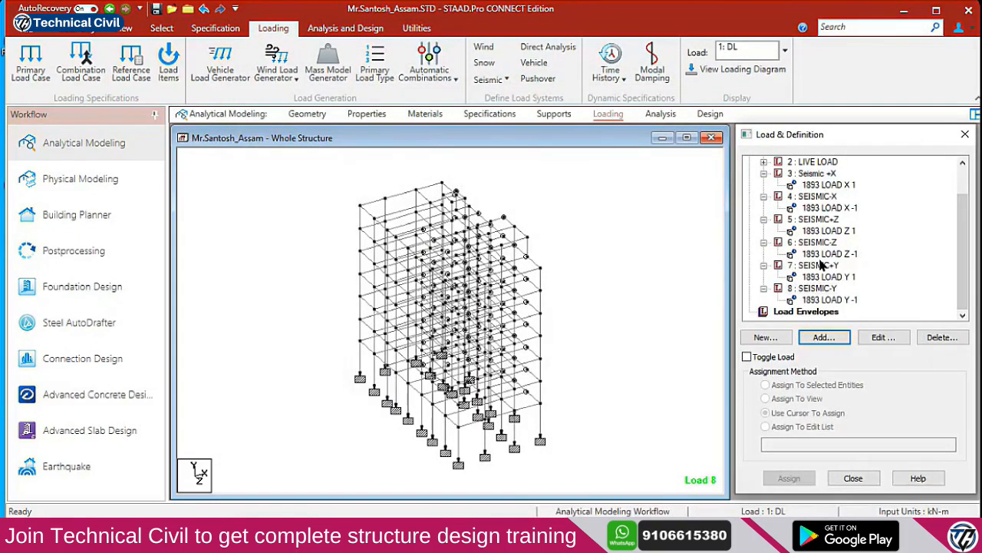
# Check the 2 : LIVE LOAD and 3 : Seismic +X load items, then switch to the Chrome live class session
pyautogui.scroll(1, 827, 280)
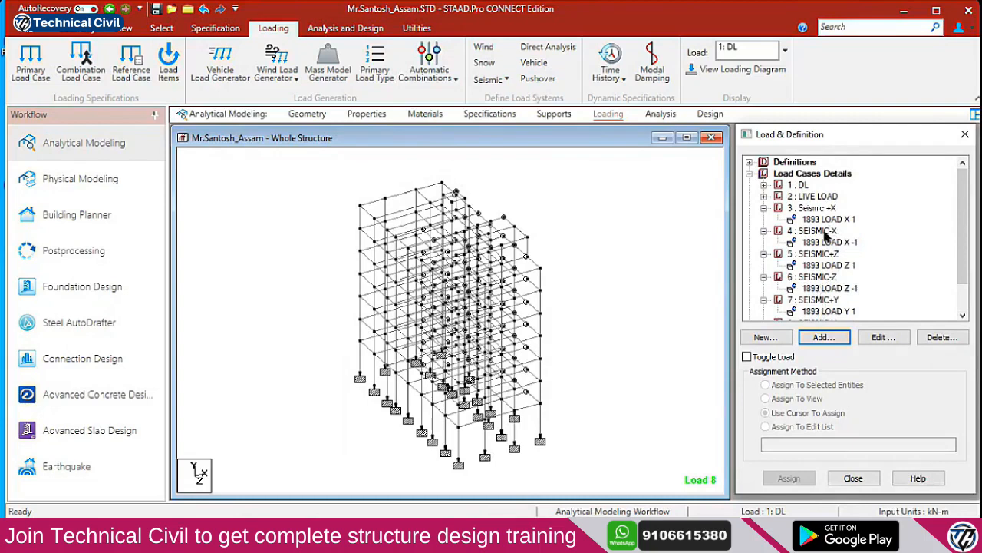
pyautogui.scroll(-1, 825, 219)
pyautogui.scroll(1, 815, 205)
pyautogui.click(803, 195)
pyautogui.click(812, 209)
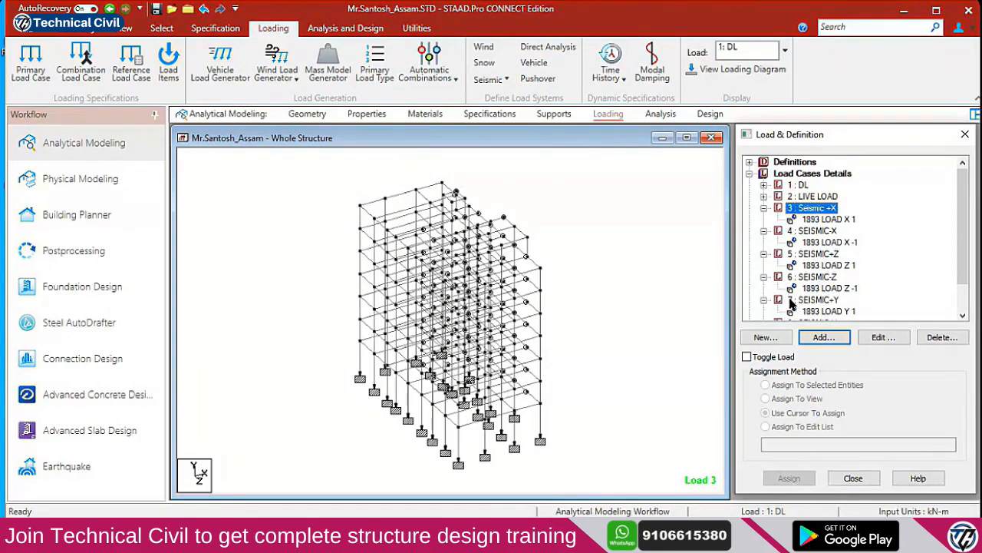
pyautogui.click(370, 531)
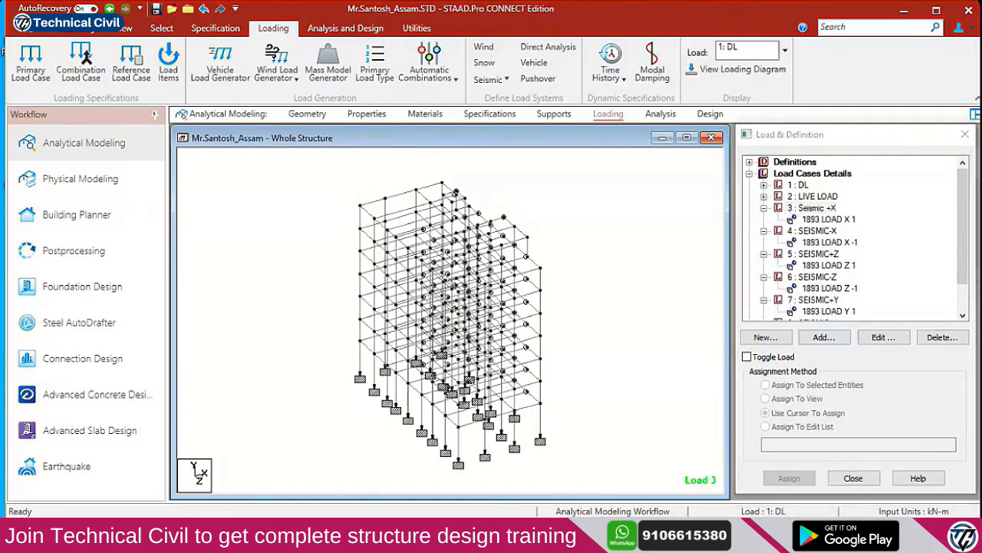
pyautogui.click(305, 484)
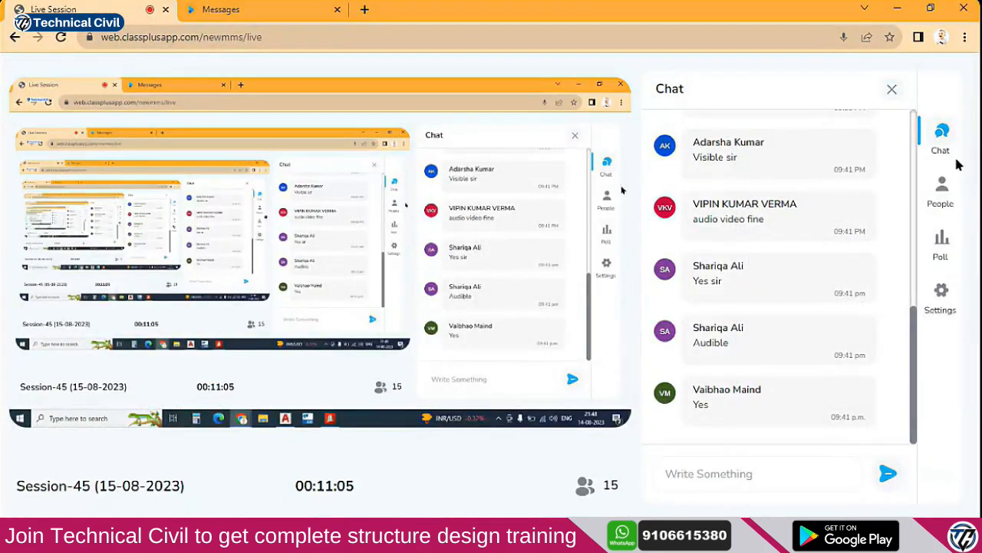
# View the session's People list and chat, then minimise Chrome to bring STAAD.Pro back
pyautogui.click(940, 190)
pyautogui.click(940, 138)
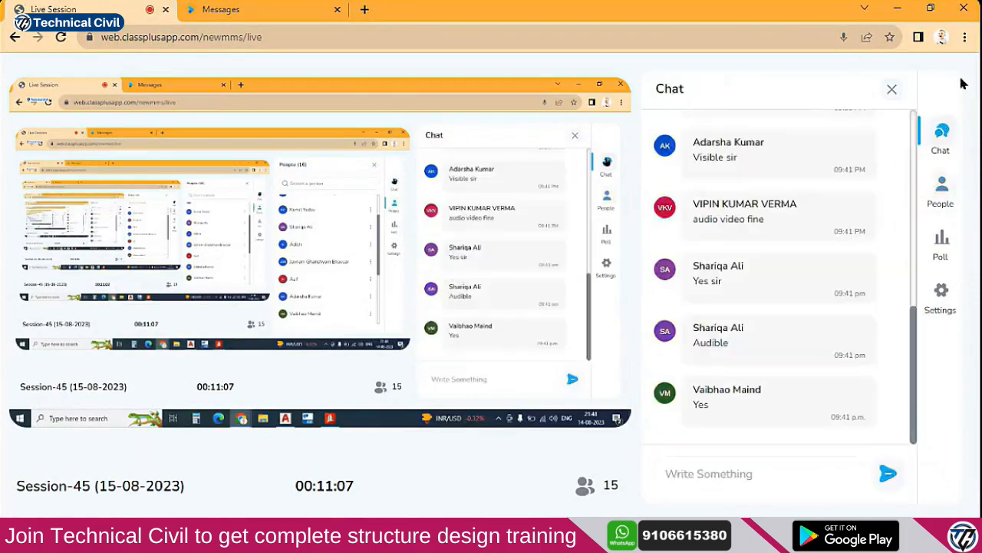
pyautogui.click(897, 9)
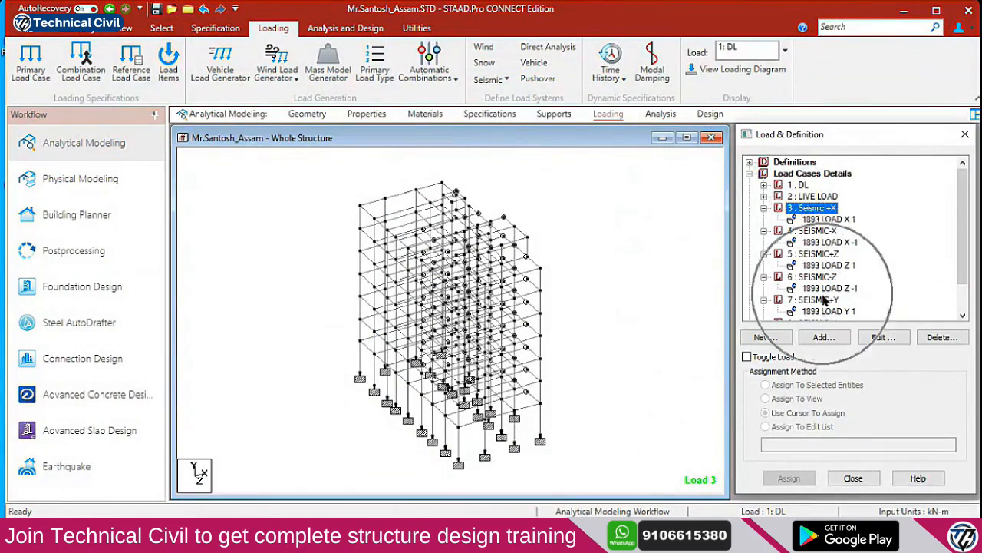
# Make 1 : DL the active load, save the model, and open its command file maximised in the Editor
pyautogui.click(801, 186)
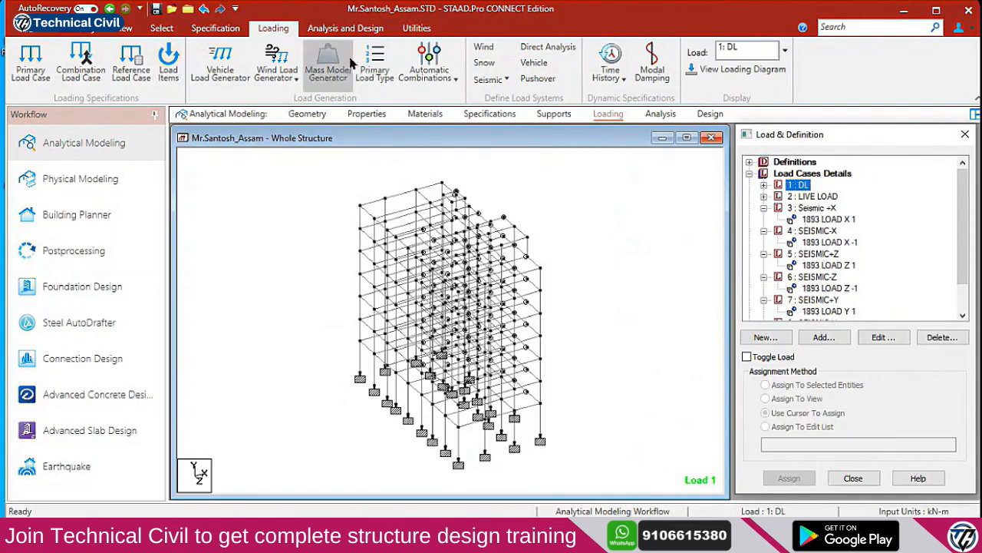
pyautogui.click(414, 28)
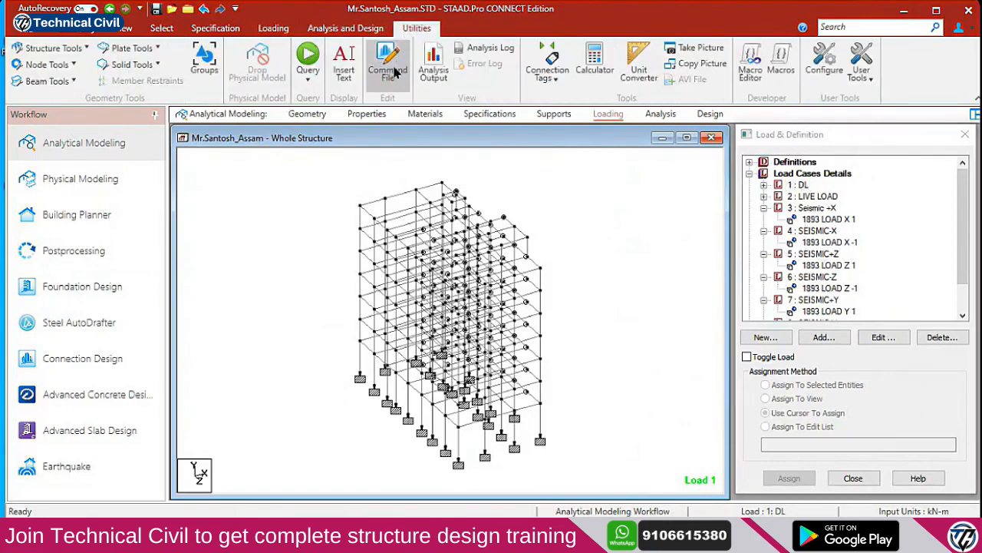
pyautogui.click(391, 65)
pyautogui.click(488, 339)
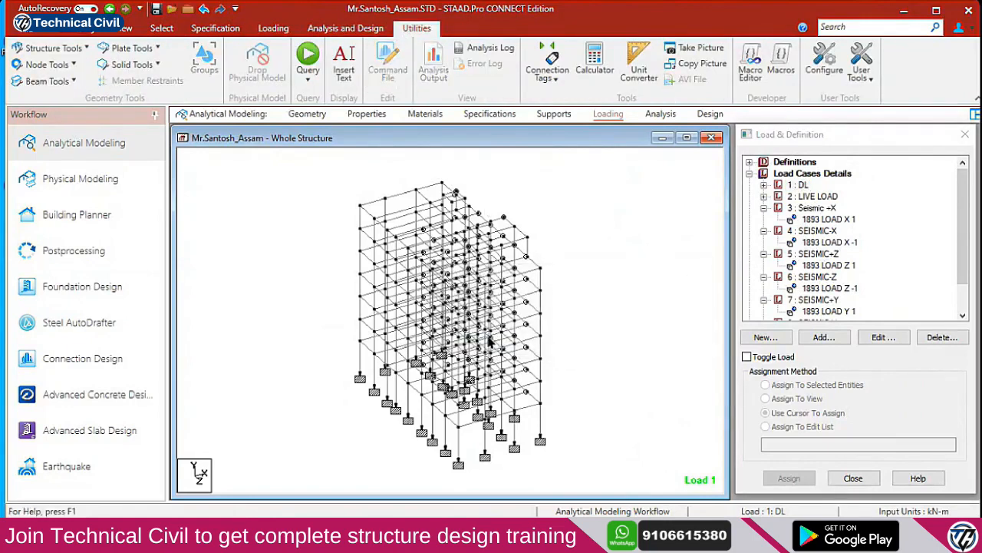
pyautogui.click(810, 83)
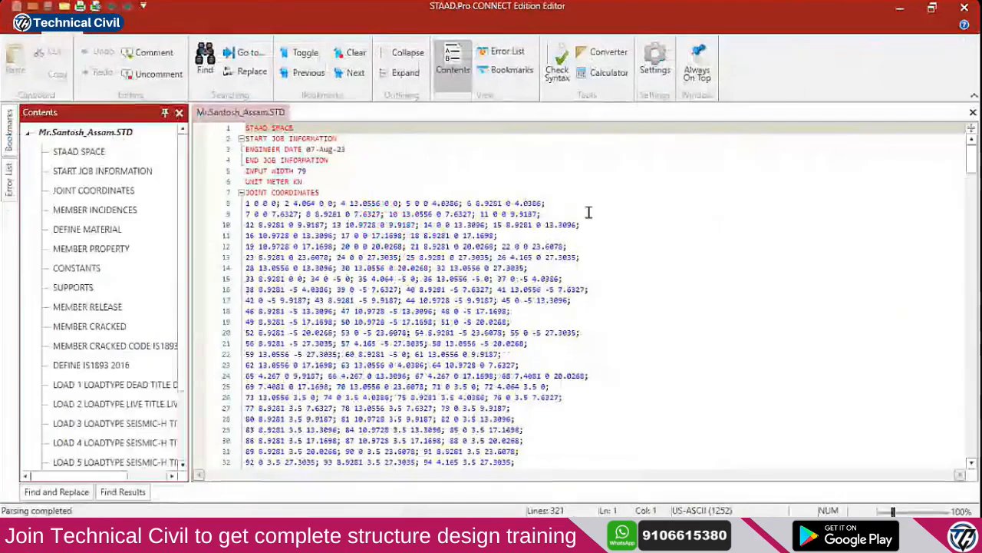
# Scroll down to the LOAD definitions and select the LOAD 1 dead load lines
pyautogui.scroll(-7, 362, 289)
pyautogui.scroll(-20, 362, 288)
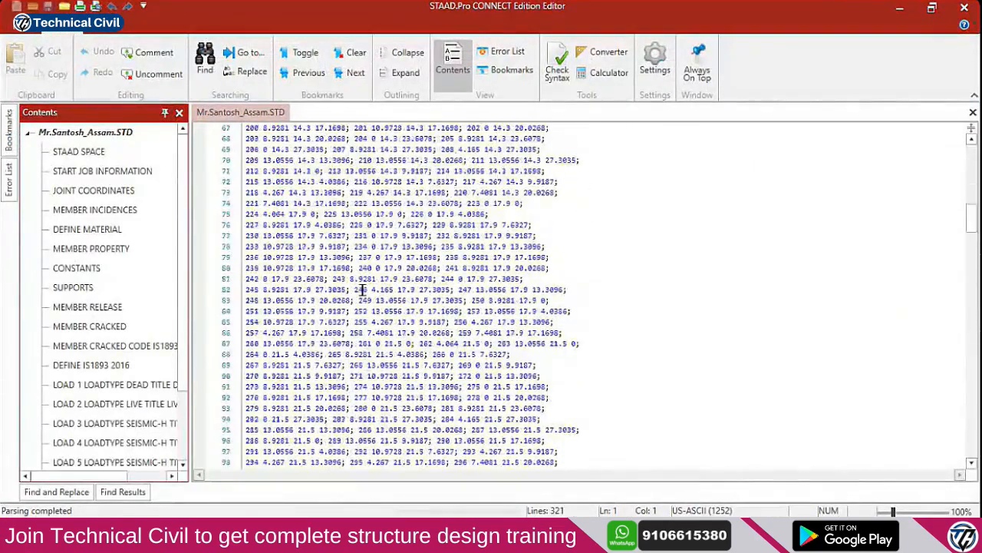
pyautogui.scroll(-20, 362, 296)
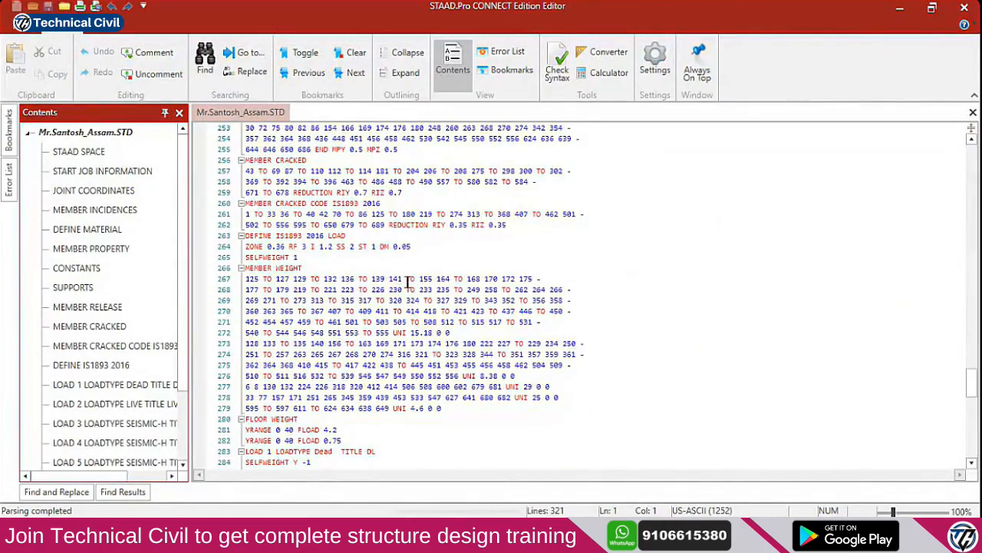
pyautogui.scroll(-6, 361, 296)
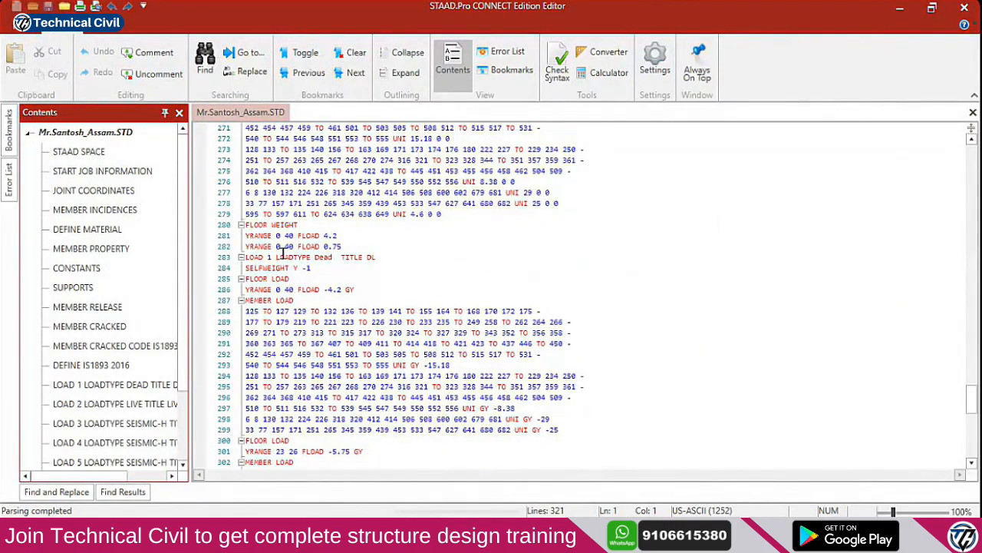
pyautogui.scroll(1, 272, 238)
pyautogui.scroll(-1, 279, 261)
pyautogui.click(274, 257)
pyautogui.scroll(-2, 241, 270)
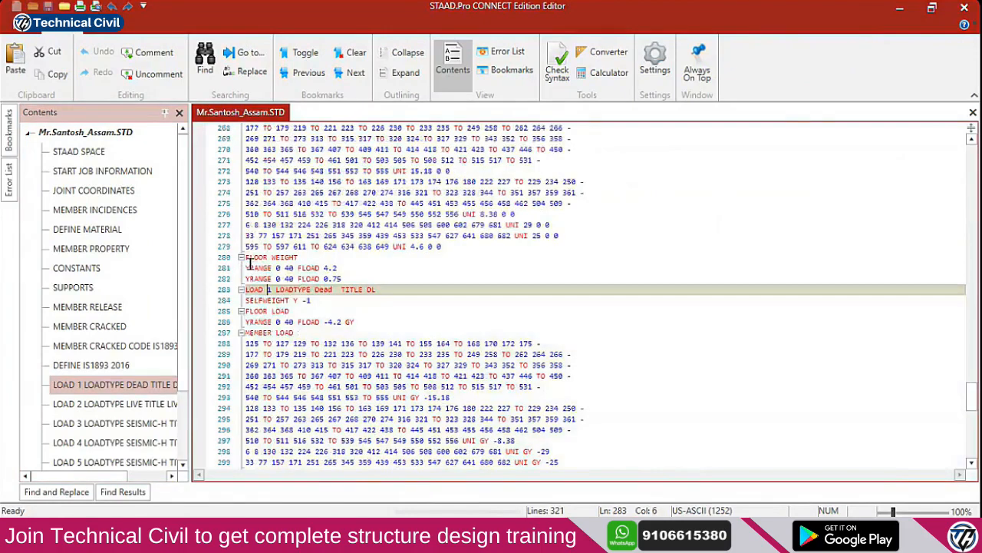
pyautogui.click(248, 193)
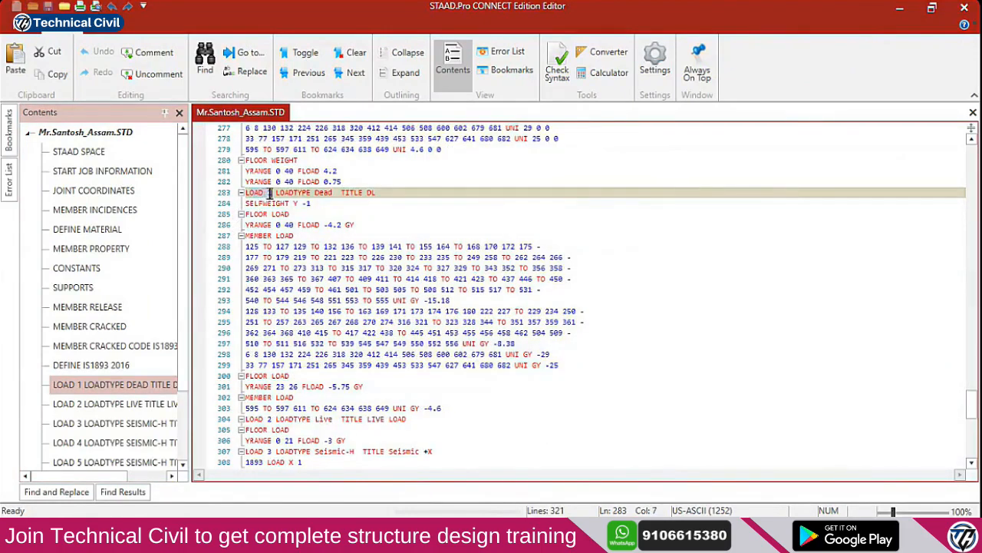
pyautogui.keyDown('shift'); pyautogui.moveTo(338, 198); pyautogui.dragTo(559, 365); pyautogui.keyUp('shift')
# Select the seismic load case definitions LOAD 3 to LOAD 8
pyautogui.scroll(-4, 391, 314)
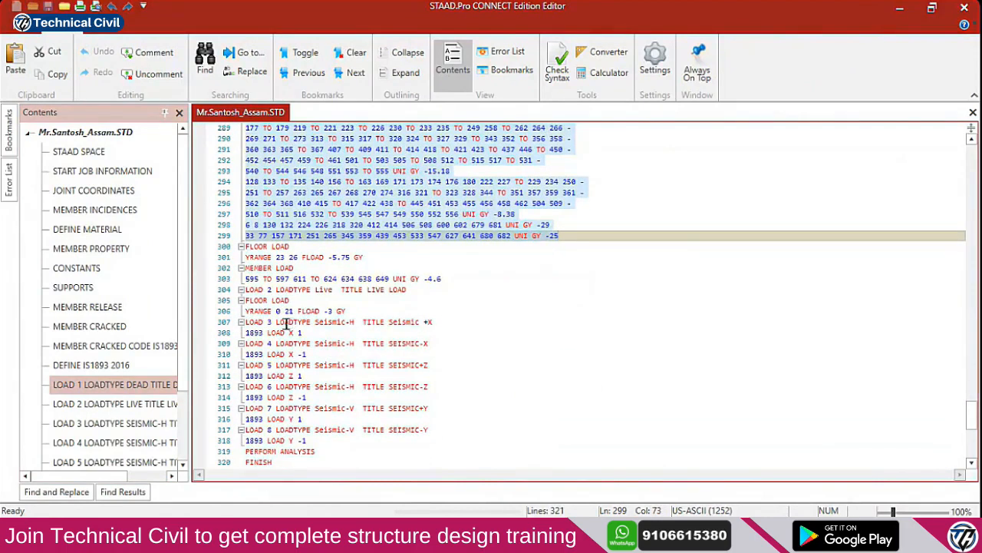
pyautogui.scroll(-1, 270, 321)
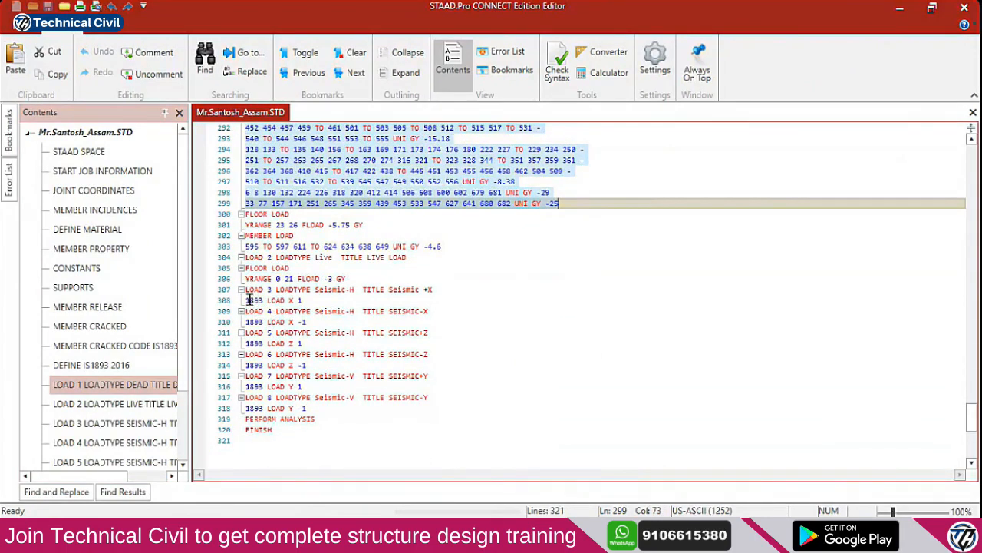
pyautogui.moveTo(245, 290); pyautogui.dragTo(330, 407)
pyautogui.hotkey('ctrl', 'c')
# Cut the seismic load case lines out of the command file and remove the empty line
pyautogui.press('Delete')
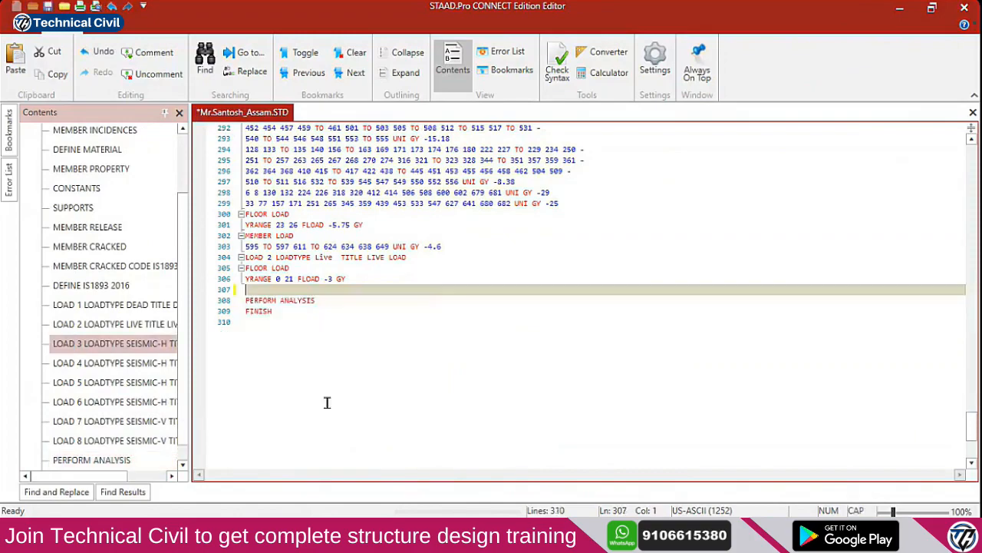
pyautogui.press('BackSpace')
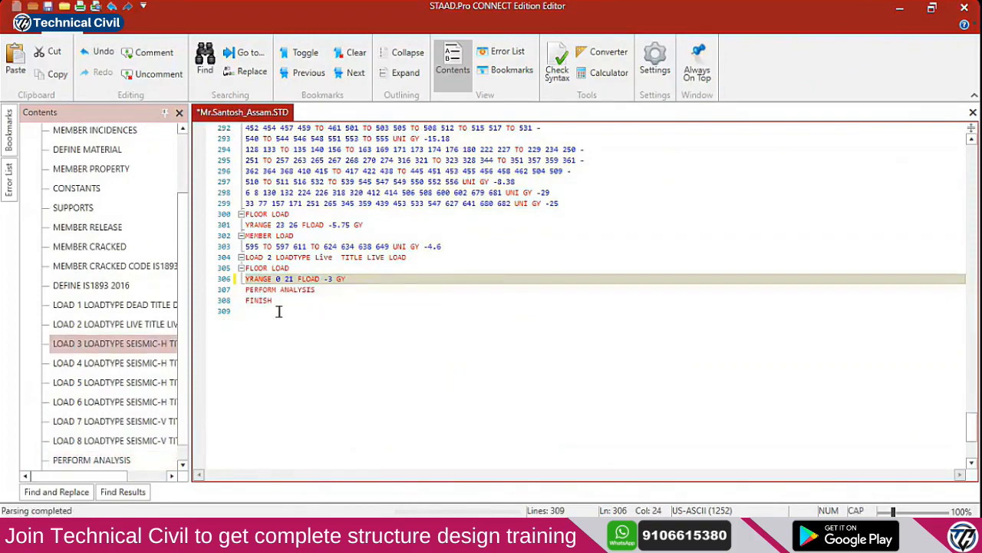
pyautogui.scroll(4, 266, 298)
pyautogui.scroll(-2, 284, 299)
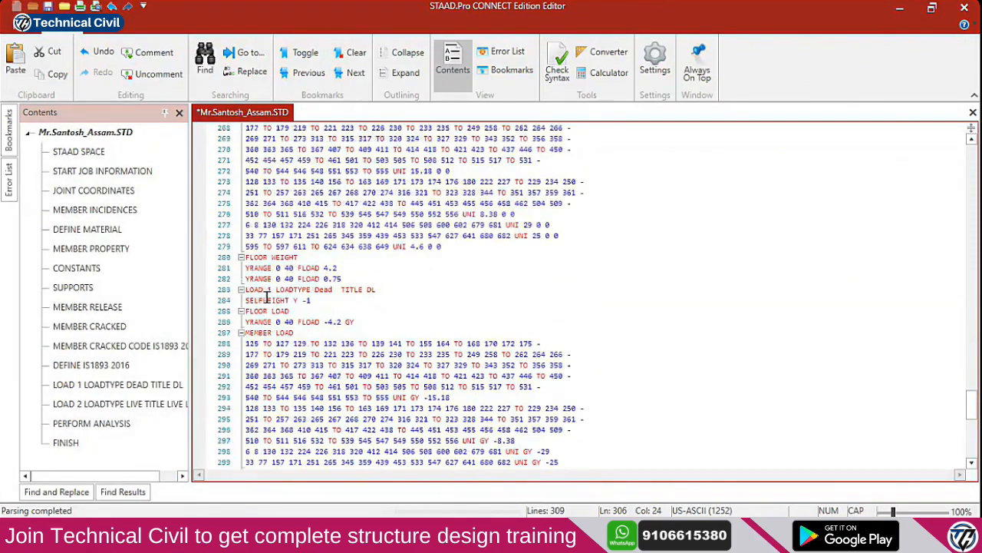
pyautogui.scroll(3, 290, 301)
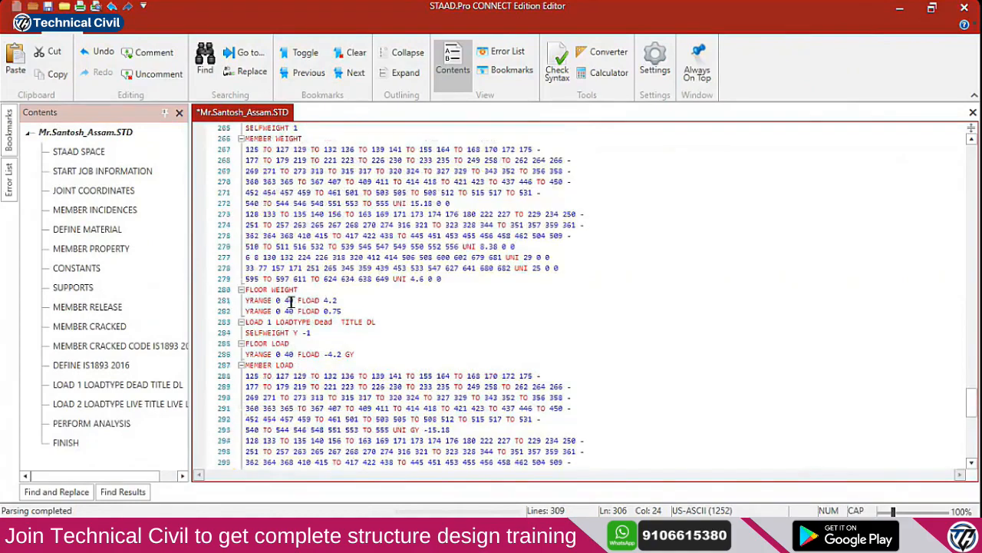
pyautogui.scroll(2, 313, 322)
pyautogui.scroll(-2, 313, 322)
pyautogui.scroll(2, 311, 323)
pyautogui.scroll(-2, 303, 325)
# Paste the seismic load cases onto a new line above the LOAD 1 dead load
pyautogui.click(248, 322)
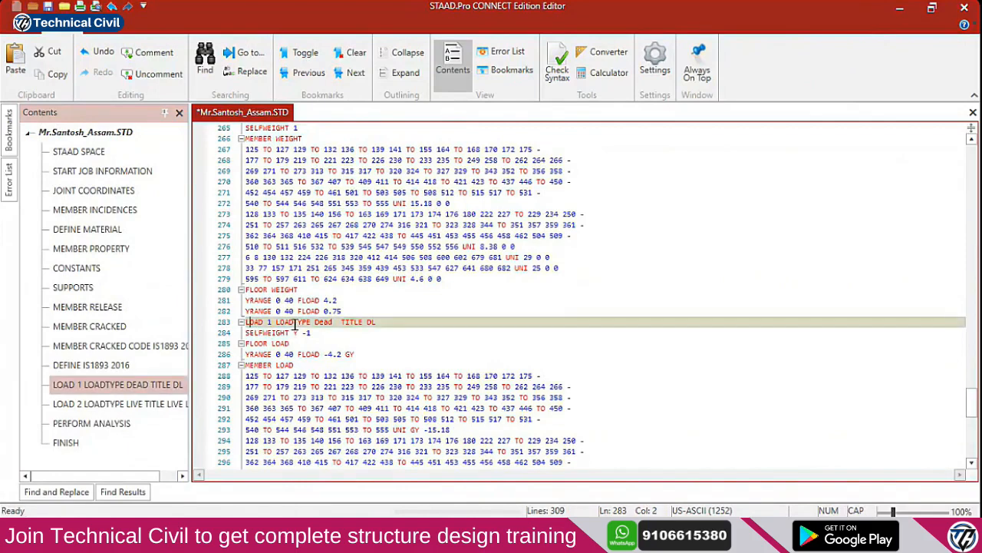
pyautogui.press('Return')
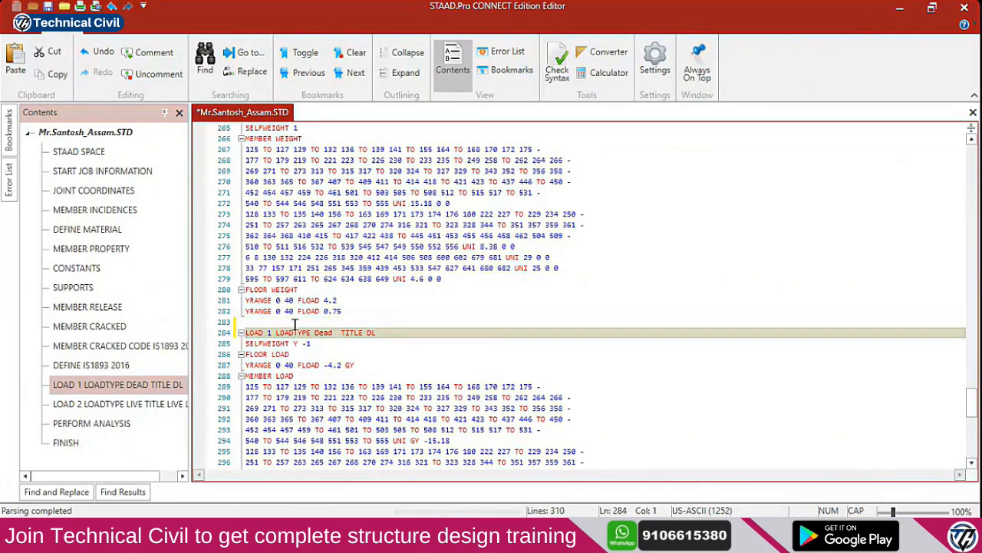
pyautogui.click(295, 324)
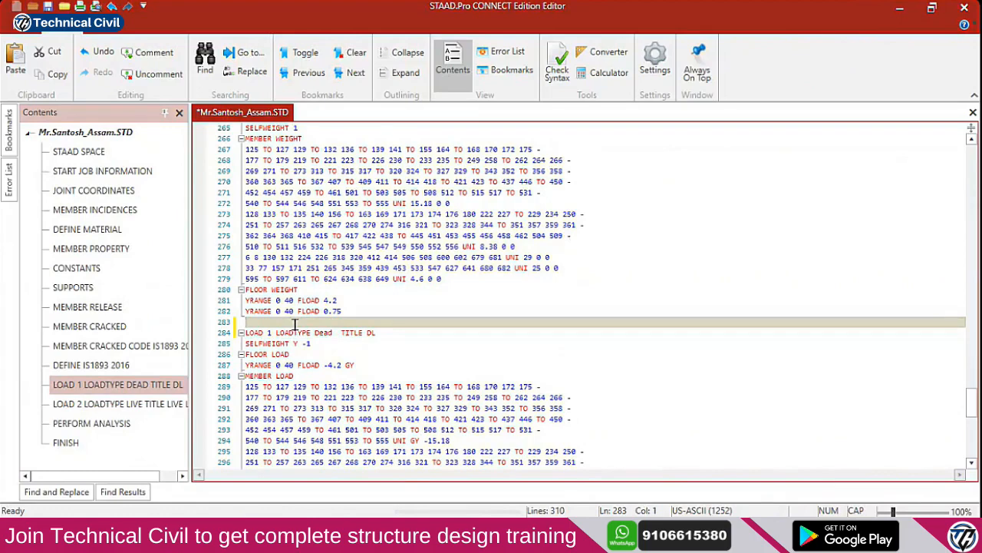
pyautogui.hotkey('ctrl', 'v')
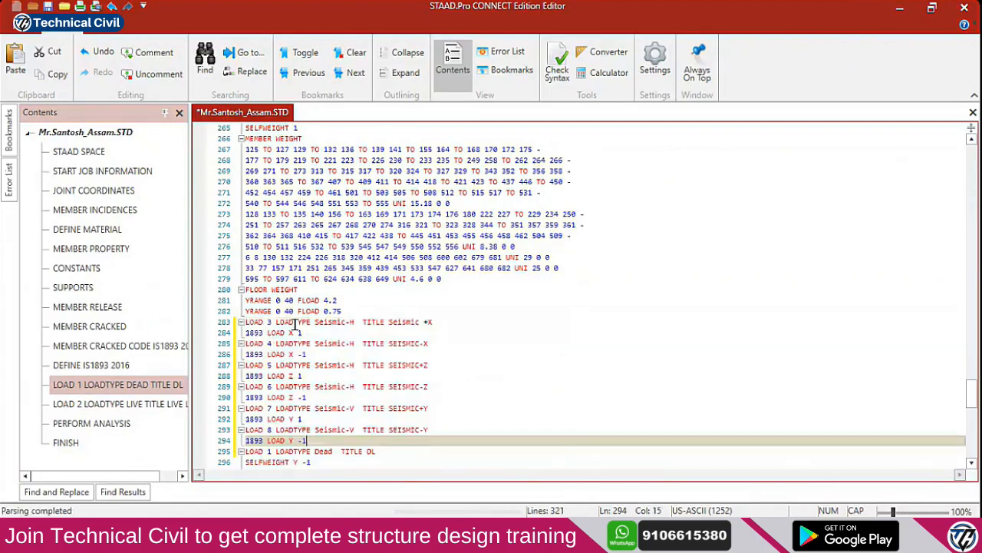
# Renumber the pasted seismic cases 1, 2 (SEISMIC-X) and 3 (SEISMIC+Z), continuing to SEISMIC-Z
pyautogui.click(268, 322)
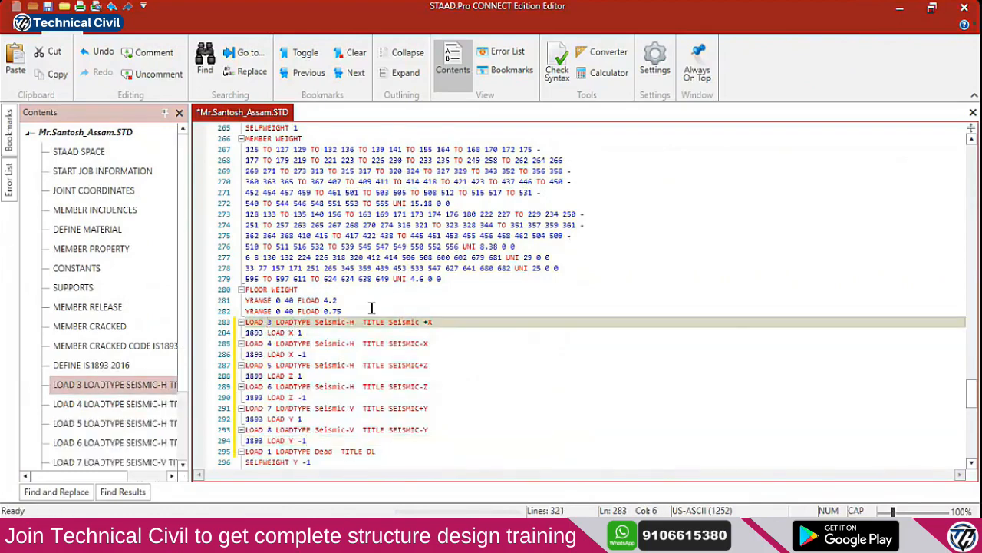
pyautogui.write('1')
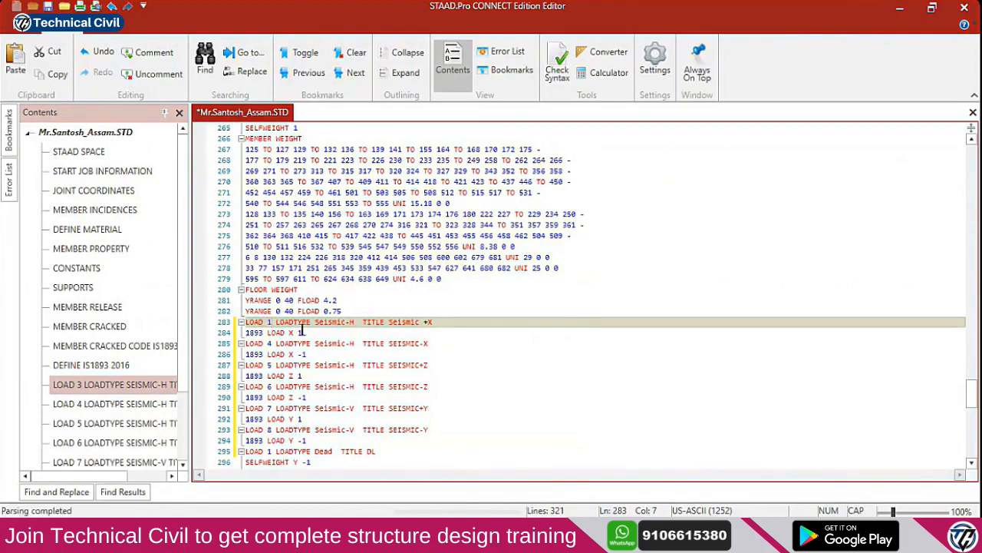
pyautogui.click(270, 343)
pyautogui.press('BackSpace')
pyautogui.write('2')
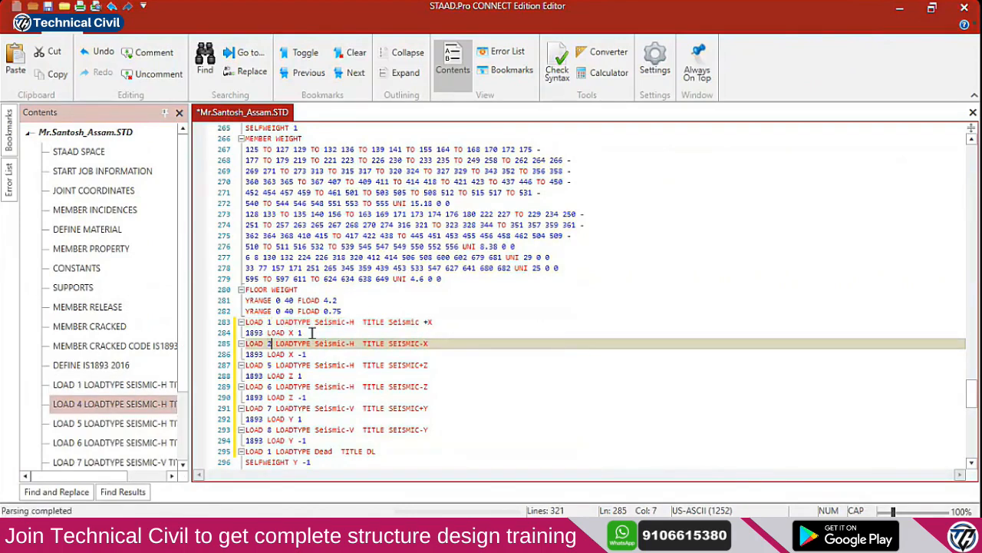
pyautogui.scroll(-2, 270, 310)
pyautogui.click(272, 301)
pyautogui.press('BackSpace')
pyautogui.write('3')
pyautogui.scroll(-1, 279, 294)
pyautogui.click(269, 291)
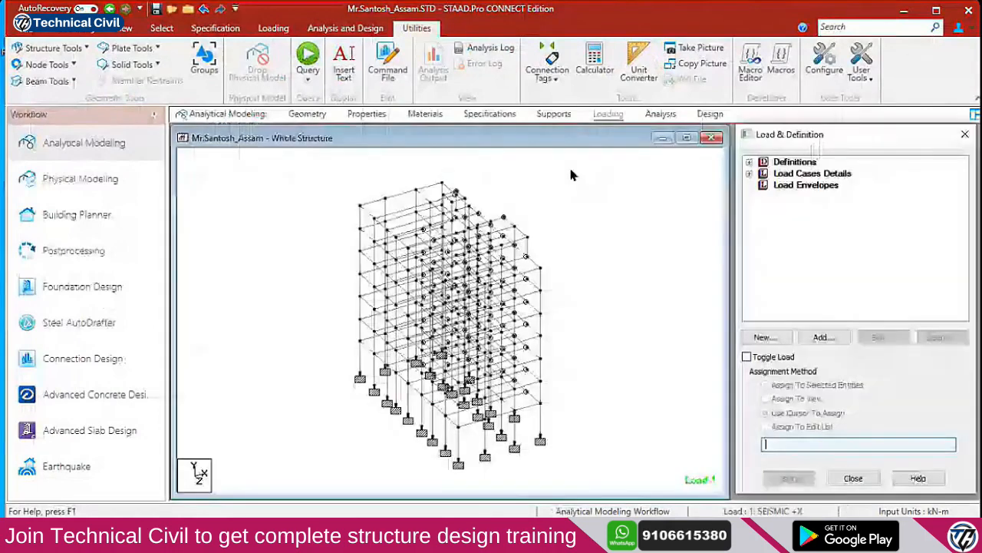
# Expand load cases 1 SEISMIC +X through 8 LIVE LOAD to check their contents
pyautogui.click(750, 174)
pyautogui.click(763, 185)
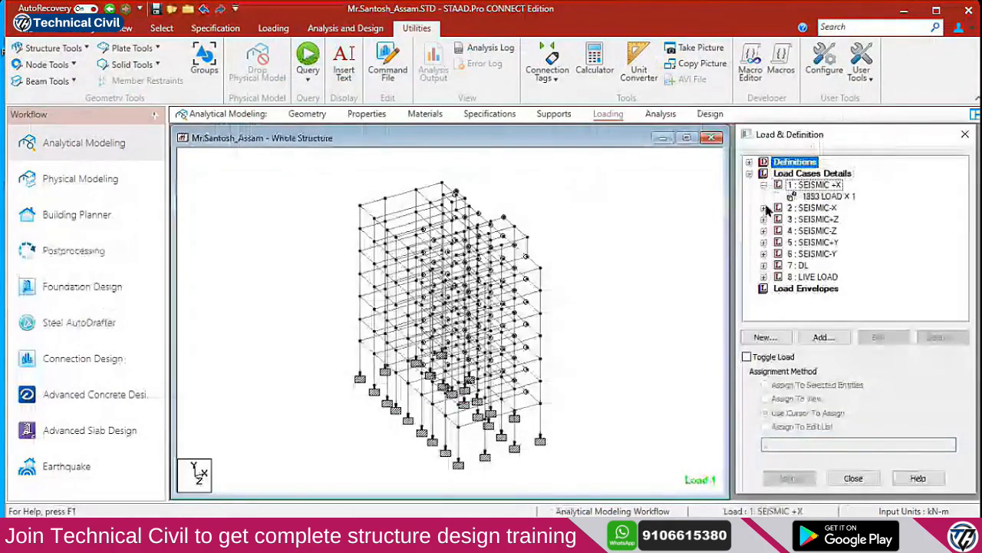
pyautogui.click(764, 208)
pyautogui.click(763, 231)
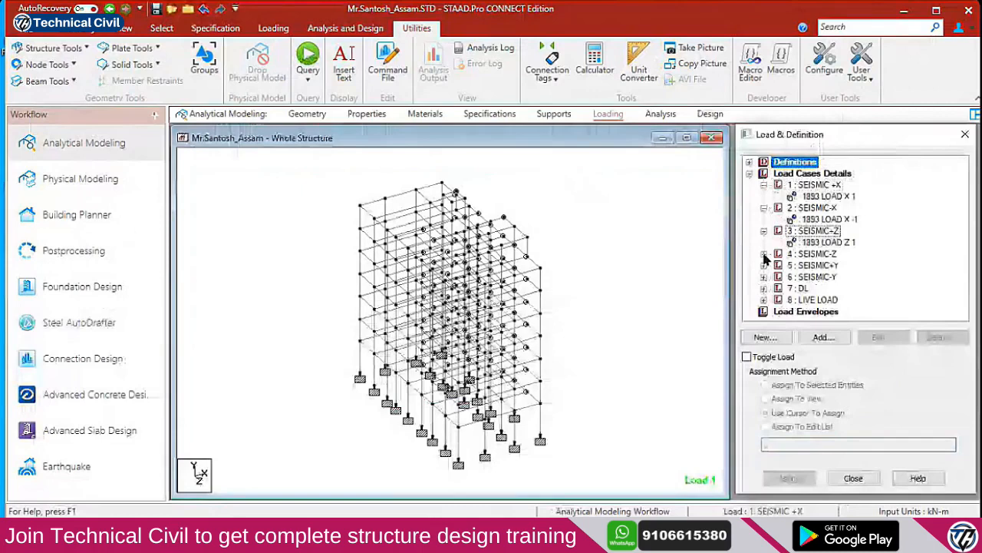
pyautogui.click(763, 254)
pyautogui.click(764, 265)
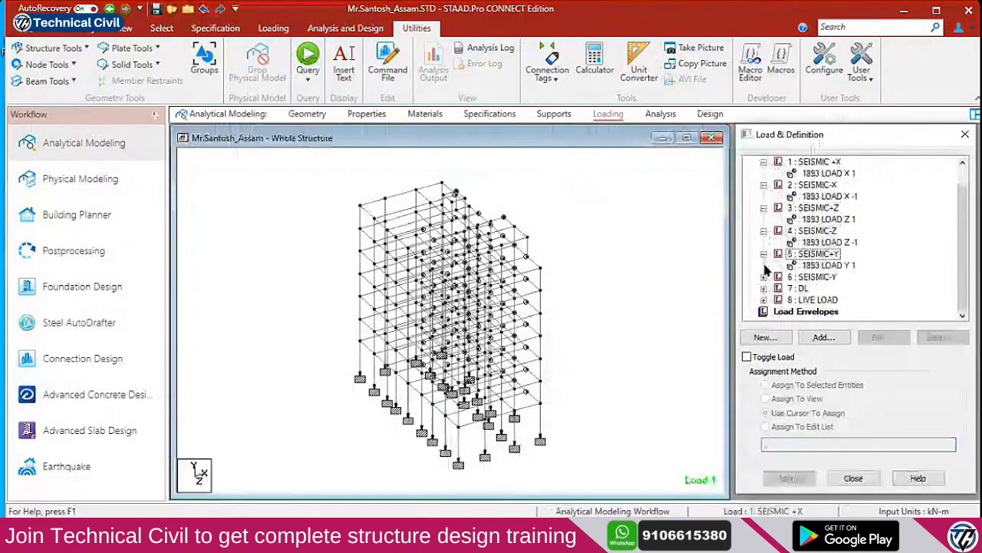
pyautogui.click(763, 277)
pyautogui.click(764, 288)
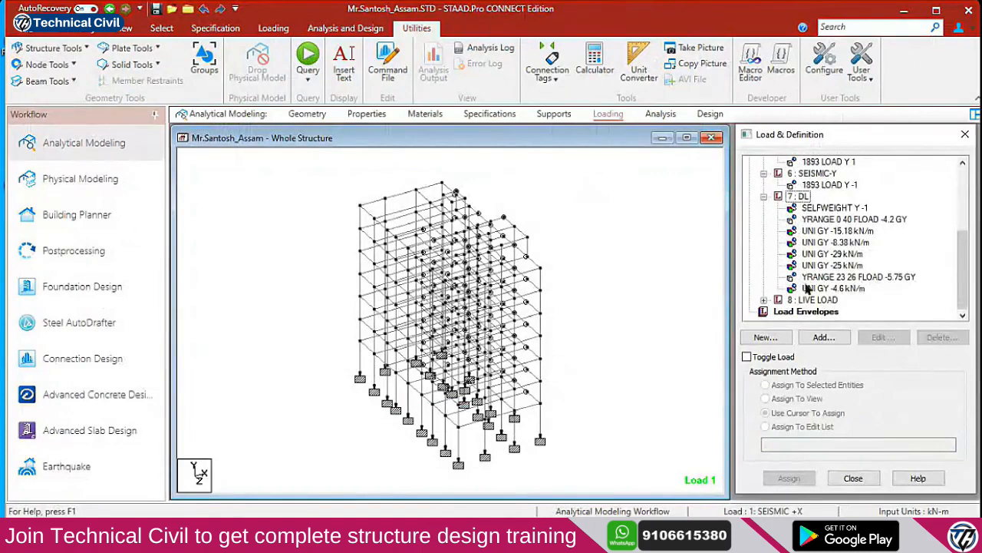
pyautogui.click(763, 299)
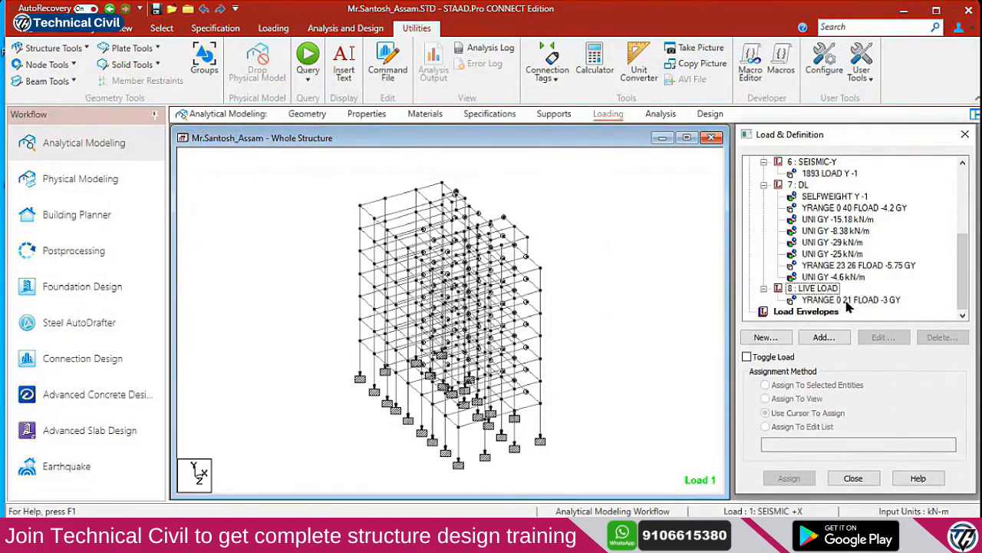
# Reopen the command file and select the LOAD 8 number and its floor load lines
pyautogui.click(387, 68)
pyautogui.scroll(-20, 445, 314)
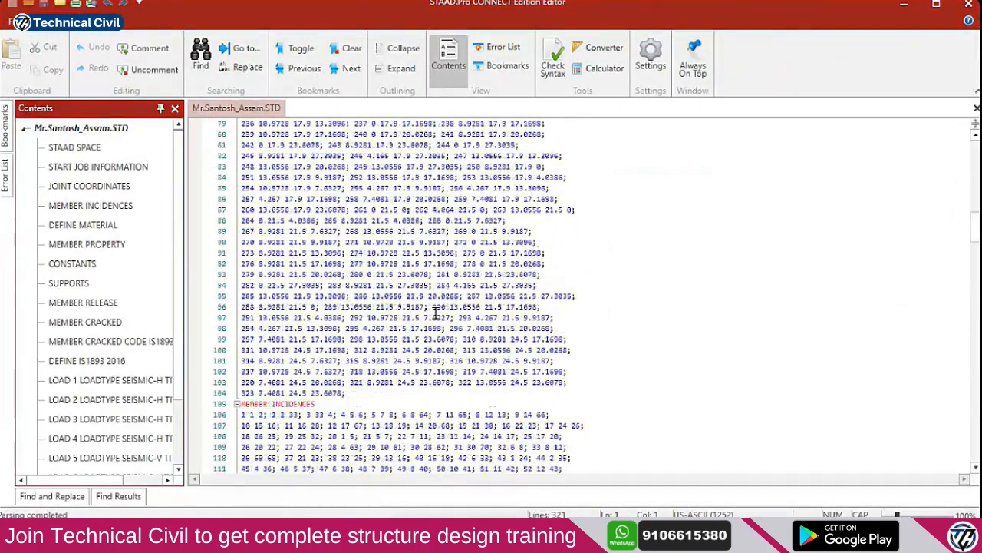
pyautogui.scroll(-20, 452, 328)
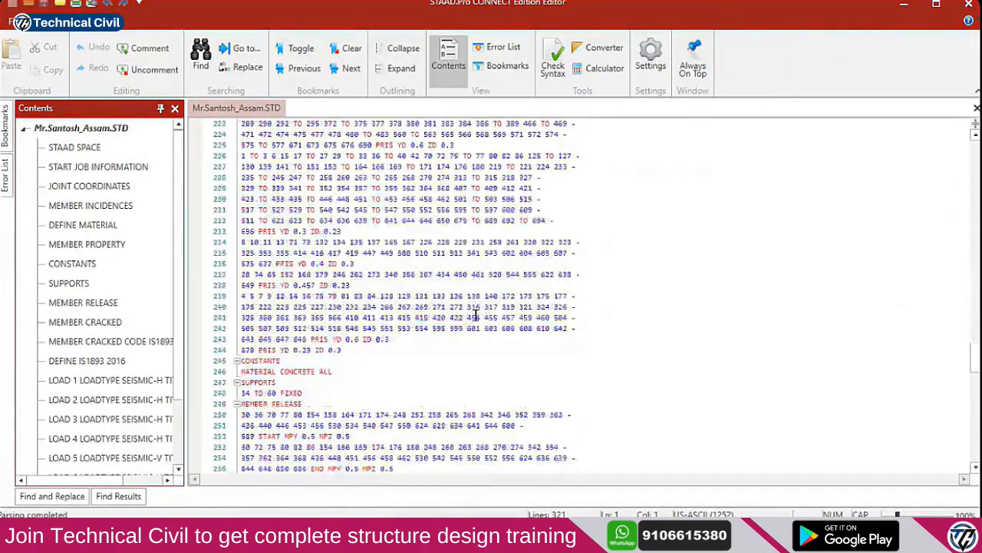
pyautogui.scroll(-8, 466, 323)
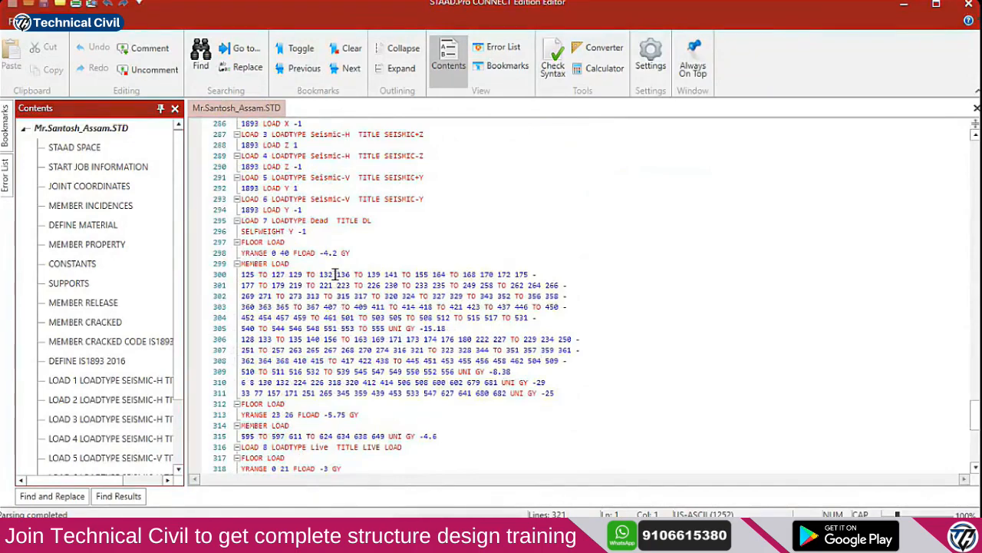
pyautogui.scroll(-1, 335, 274)
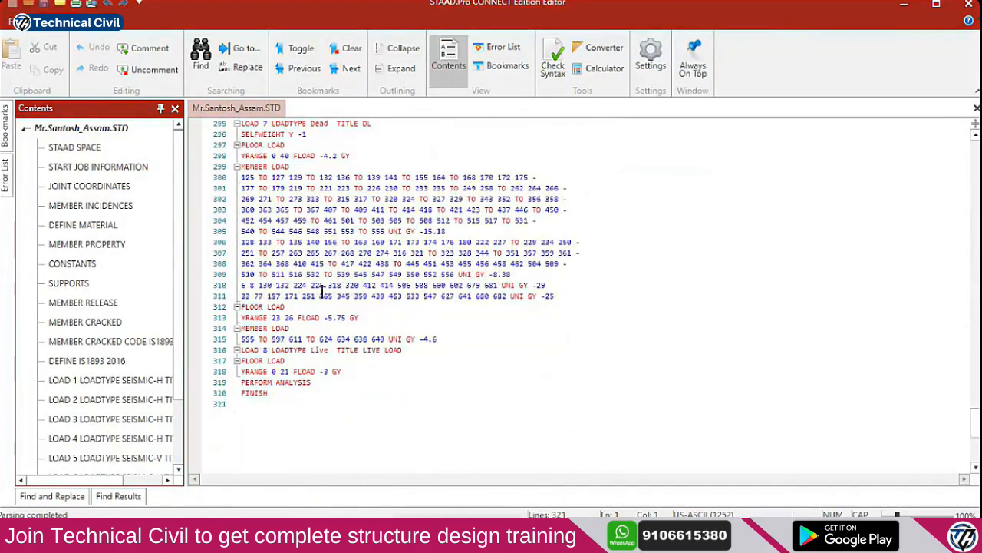
pyautogui.click(281, 350)
pyautogui.click(294, 349)
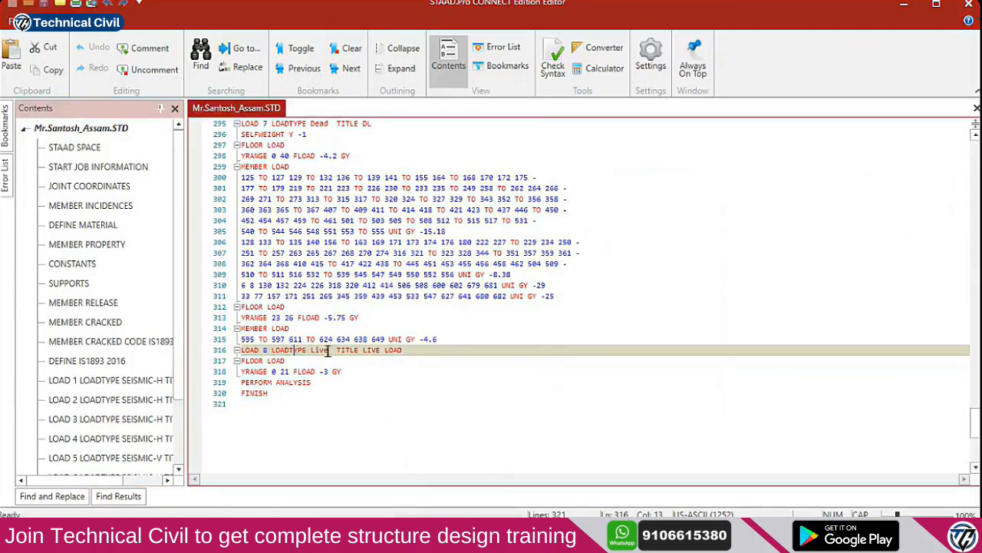
pyautogui.doubleClick(265, 350)
pyautogui.moveTo(246, 359); pyautogui.dragTo(353, 372)
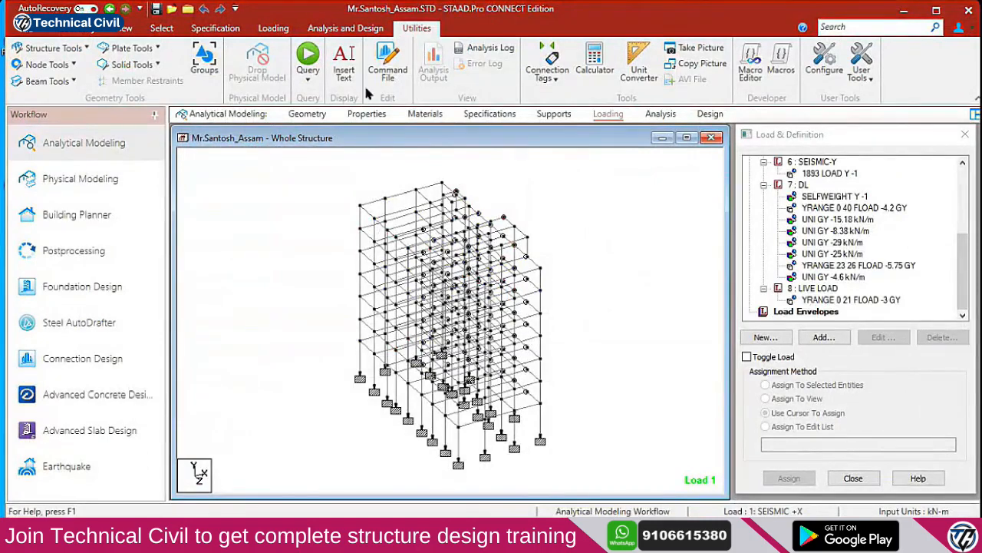
# Run the analysis from the Analysis and Design tab and wait for it to finish
pyautogui.click(357, 31)
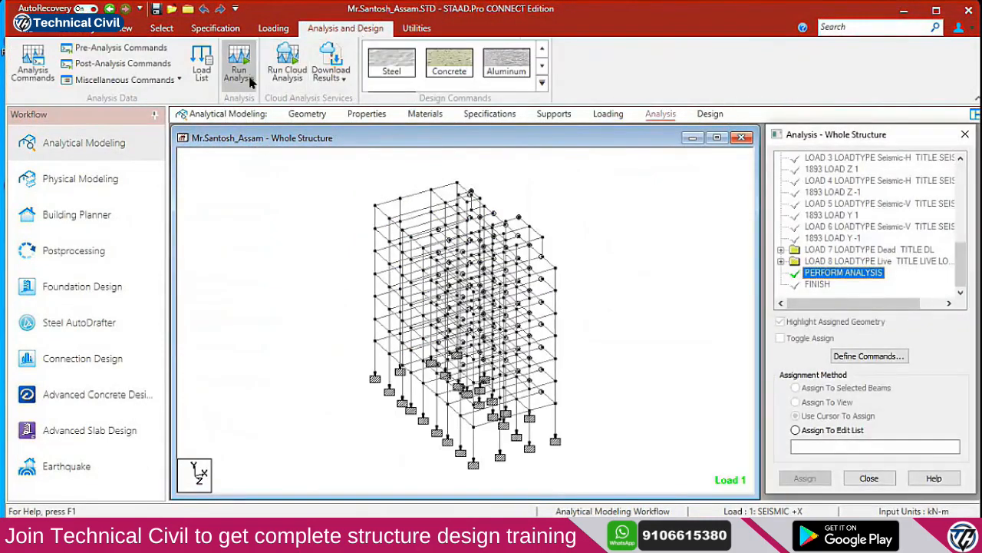
pyautogui.click(240, 83)
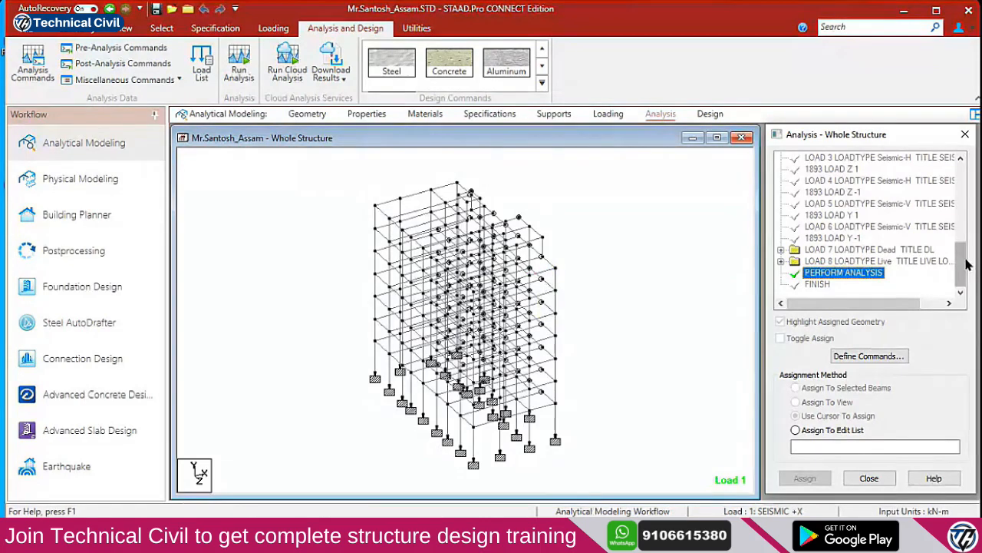
pyautogui.scroll(5, 965, 265)
pyautogui.scroll(-5, 965, 261)
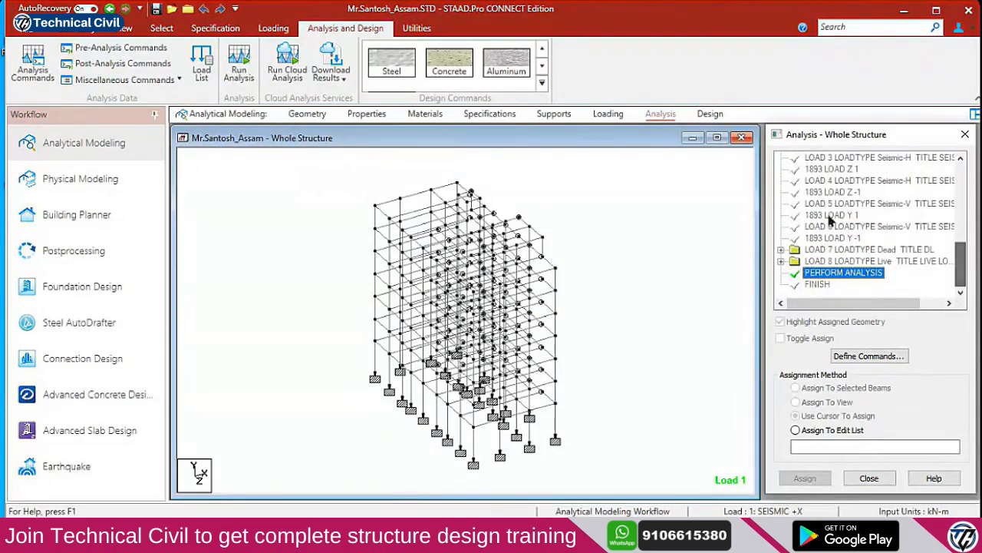
# Return to the Loading workflow and expand Load Cases Details to list cases 1 to 8
pyautogui.click(608, 114)
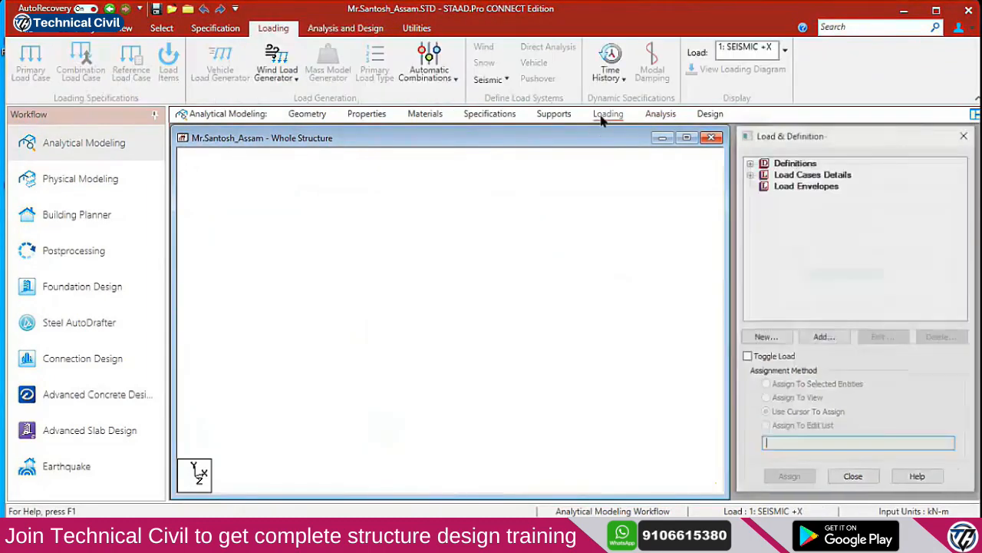
pyautogui.click(661, 115)
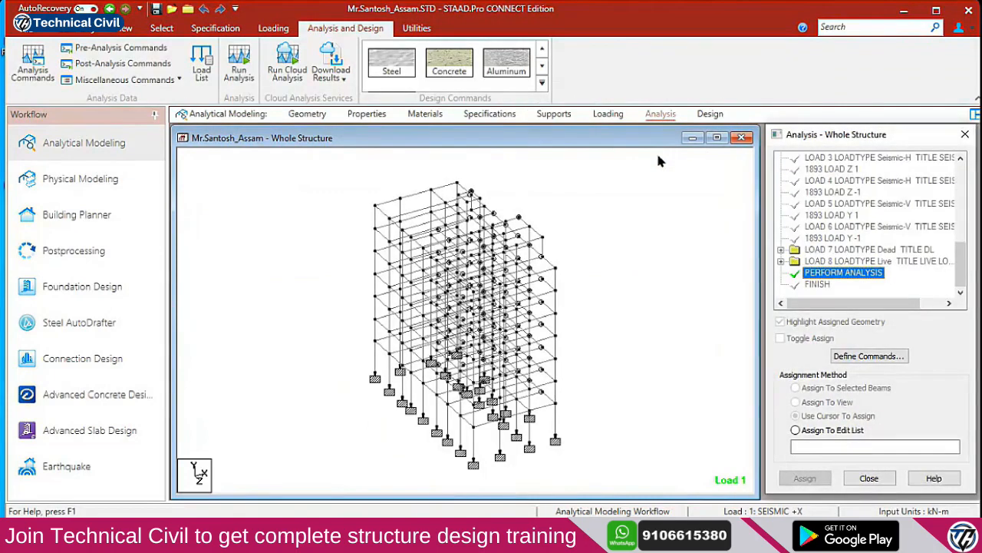
pyautogui.click(613, 117)
pyautogui.click(750, 174)
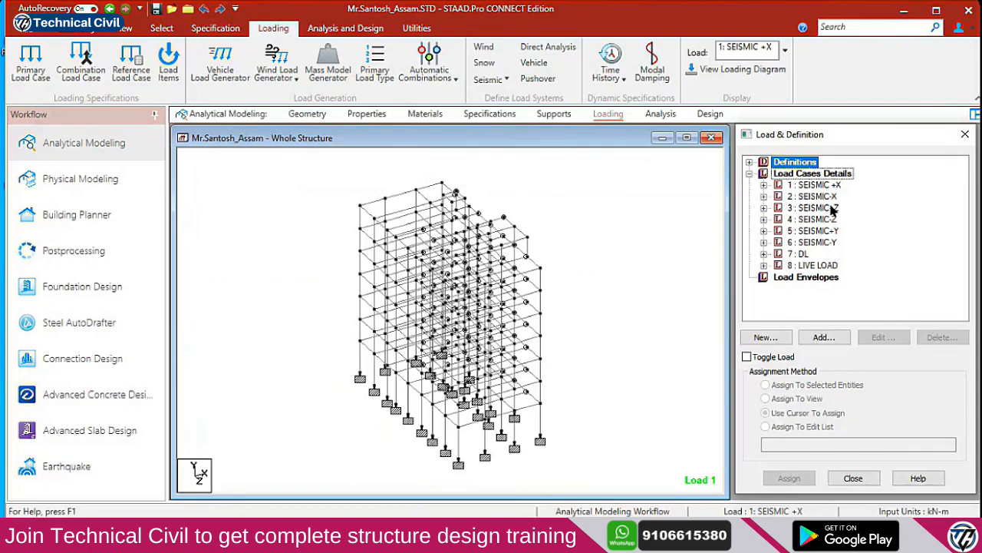
pyautogui.press('Down')
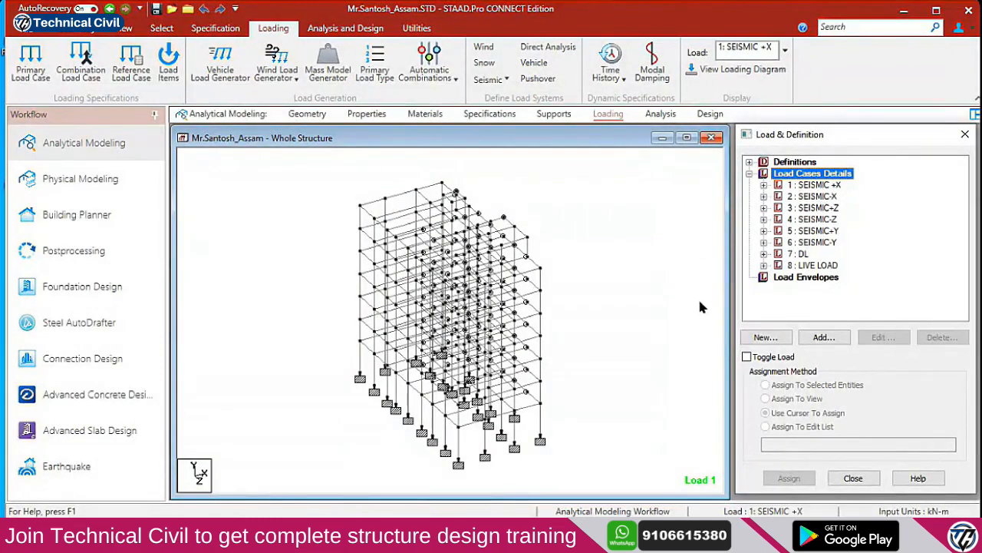
# Generate IS:456/IS:800 automatic load combinations and add them to the model as cases 9 onward
pyautogui.click(823, 338)
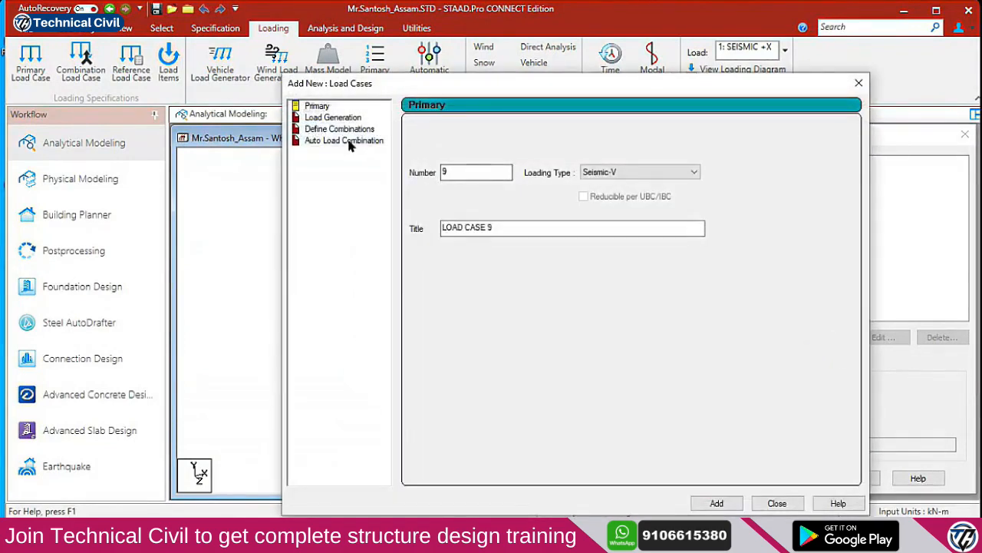
pyautogui.click(347, 141)
pyautogui.click(603, 131)
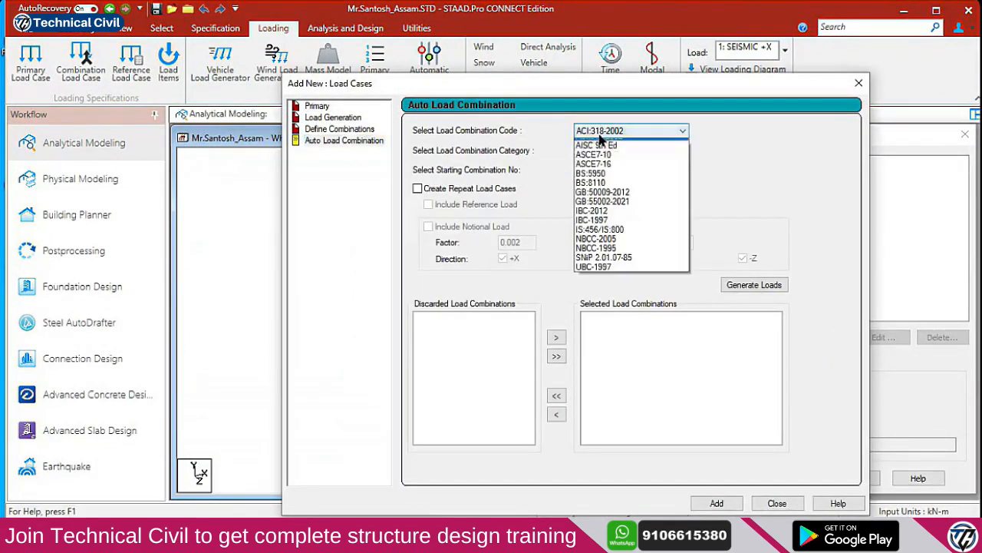
pyautogui.click(608, 237)
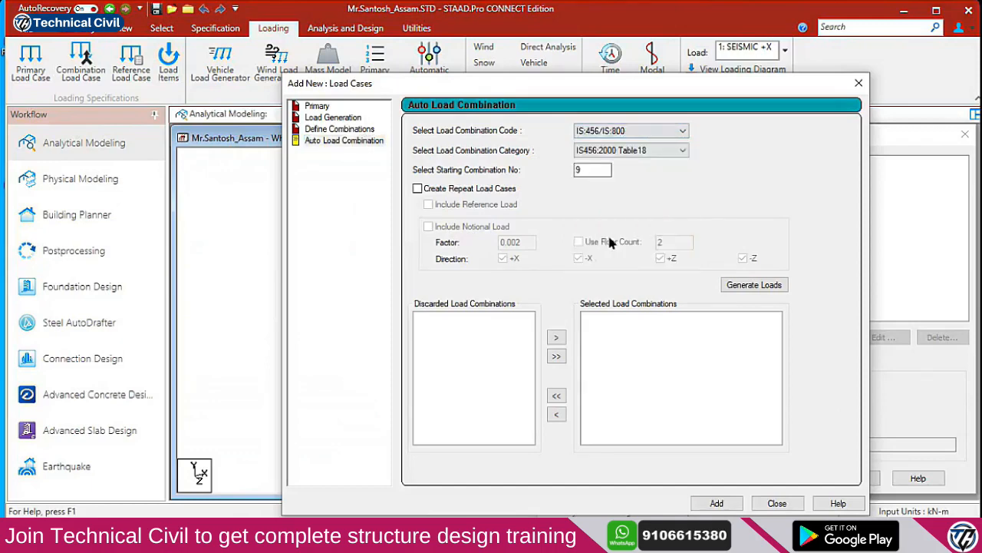
pyautogui.click(749, 285)
pyautogui.scroll(-1, 776, 355)
pyautogui.moveTo(775, 354)
pyautogui.mouseDown()
pyautogui.moveTo(787, 428)
pyautogui.moveTo(778, 340)
pyautogui.mouseUp()
pyautogui.click(720, 502)
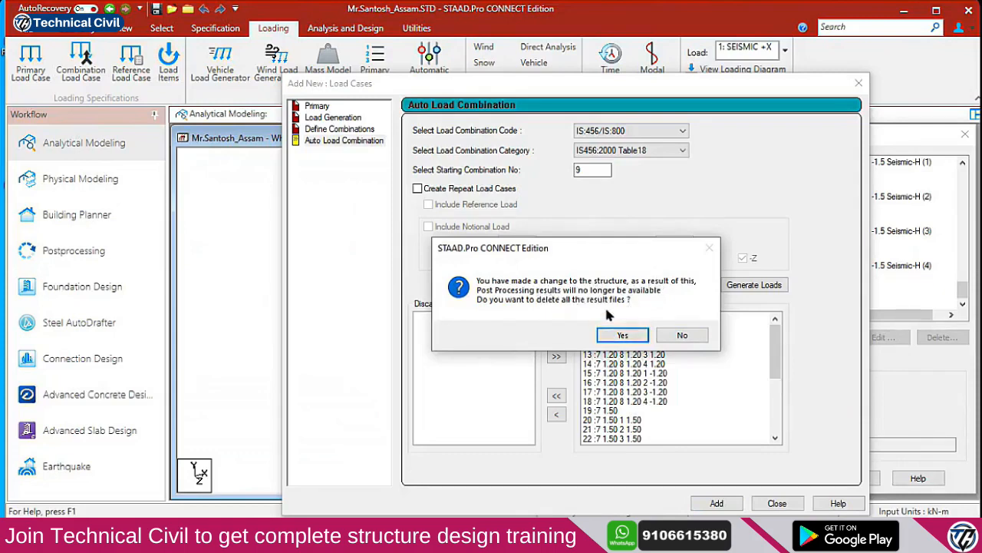
pyautogui.click(628, 335)
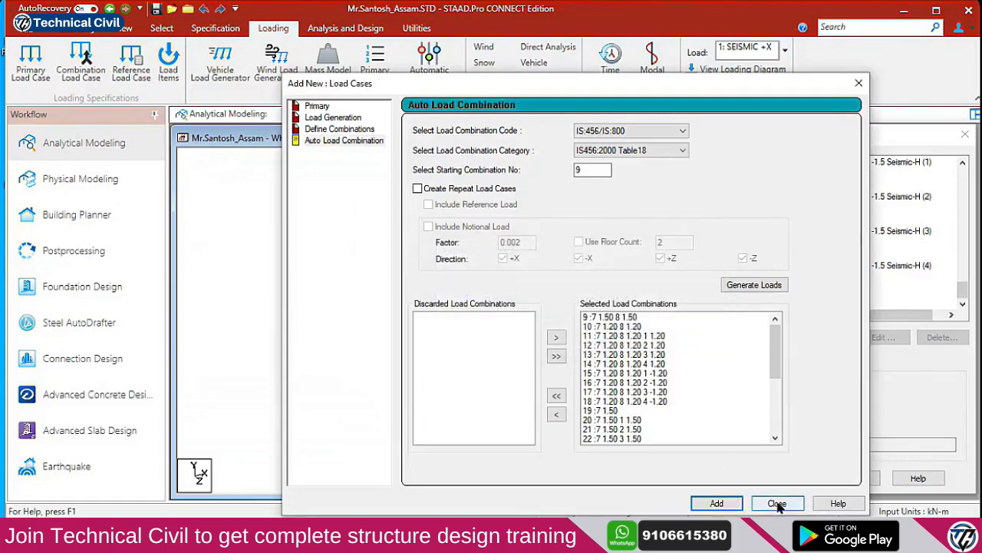
pyautogui.click(776, 502)
pyautogui.moveTo(967, 299); pyautogui.dragTo(965, 177)
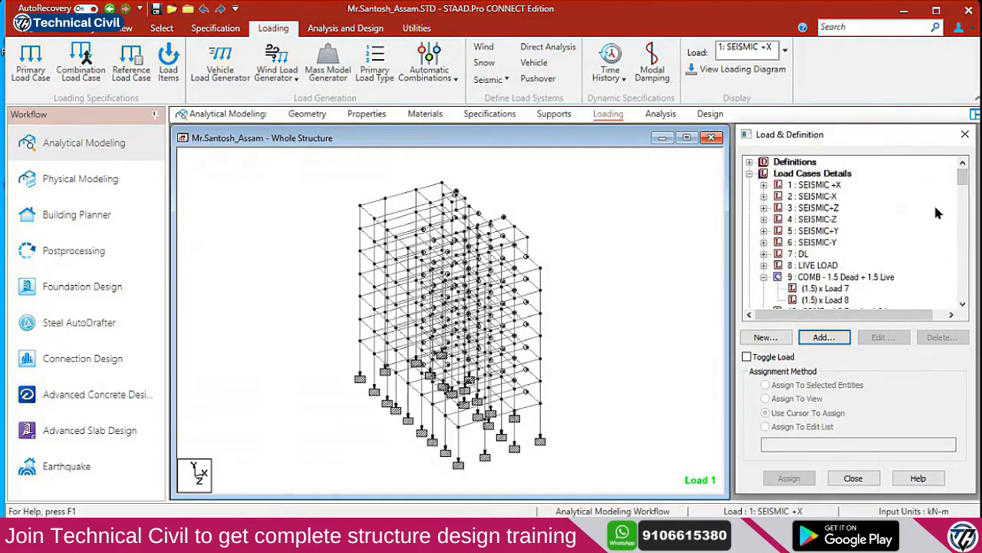
# Rerun the analysis, saving the model first, and open the analysis output file
pyautogui.click(344, 28)
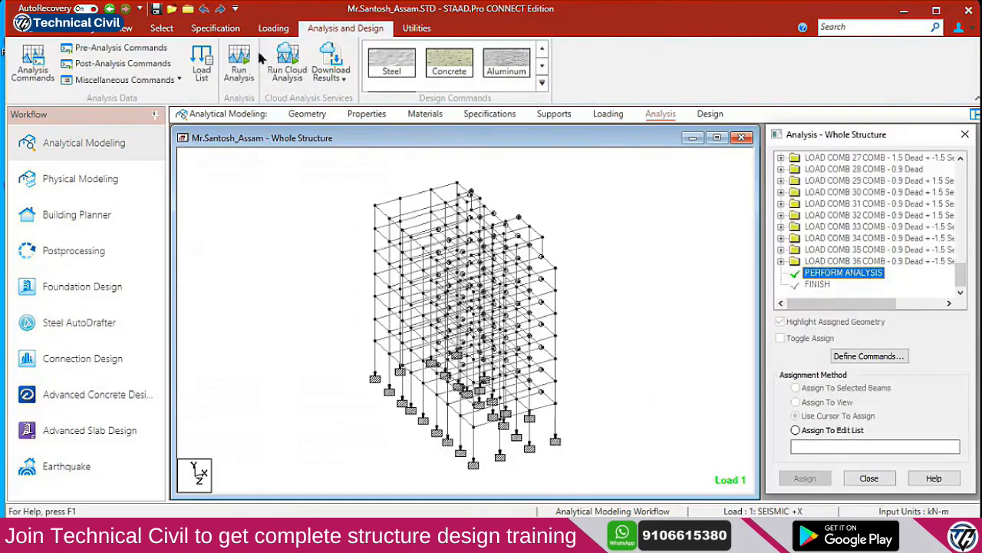
pyautogui.click(239, 61)
pyautogui.click(465, 338)
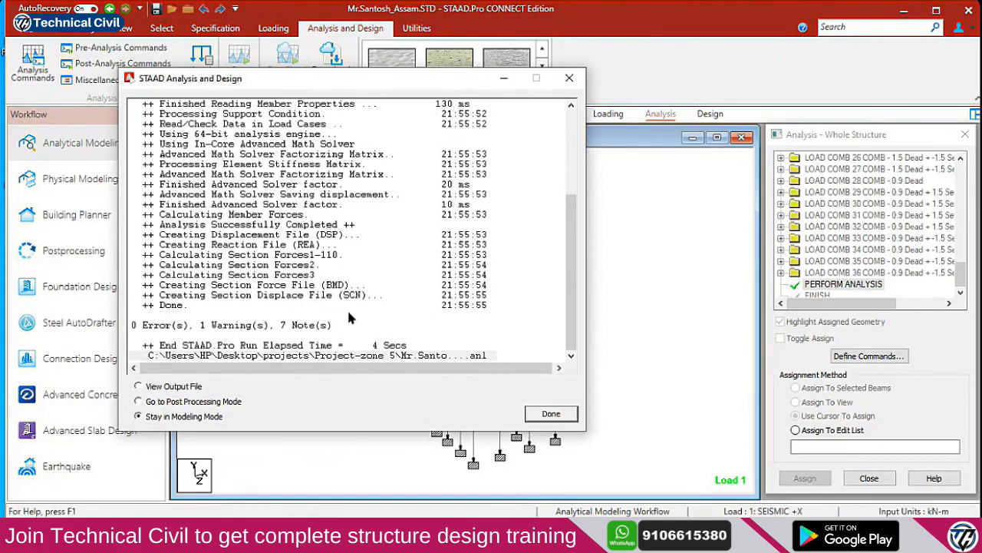
pyautogui.click(139, 386)
pyautogui.click(554, 413)
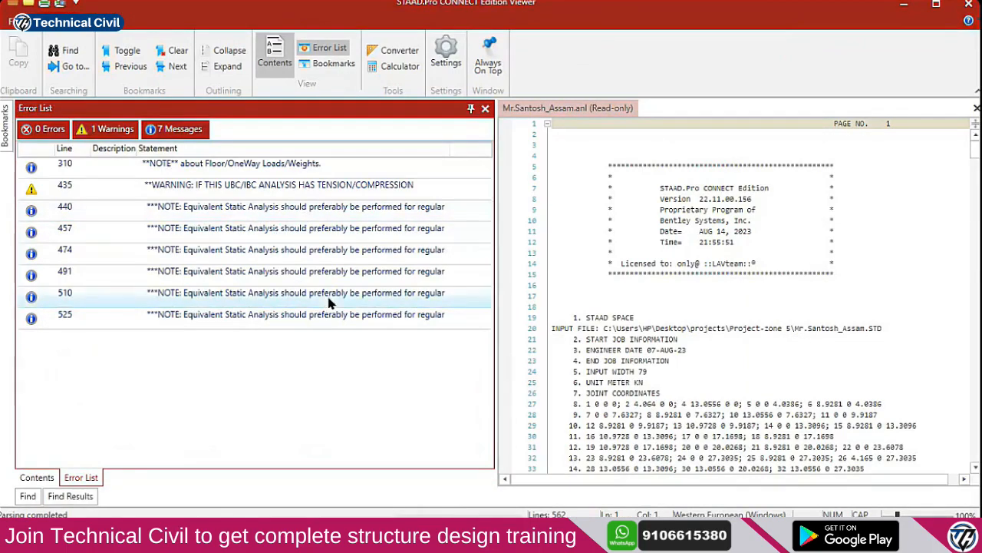
# Minimize the live session window and jump to the line 435 tension/compression warning in the output
pyautogui.moveTo(369, 534)
pyautogui.click(300, 488)
pyautogui.click(899, 6)
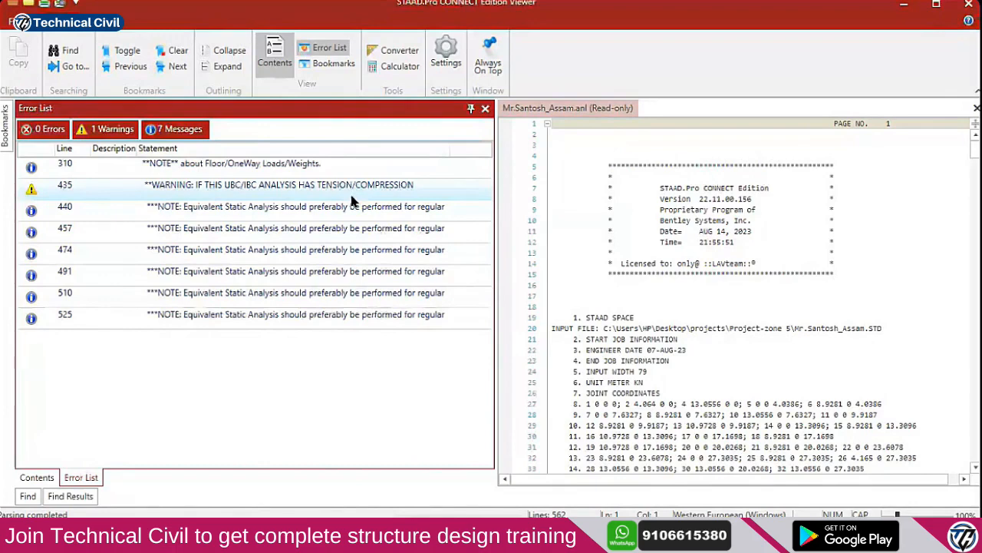
pyautogui.click(357, 196)
pyautogui.doubleClick(361, 194)
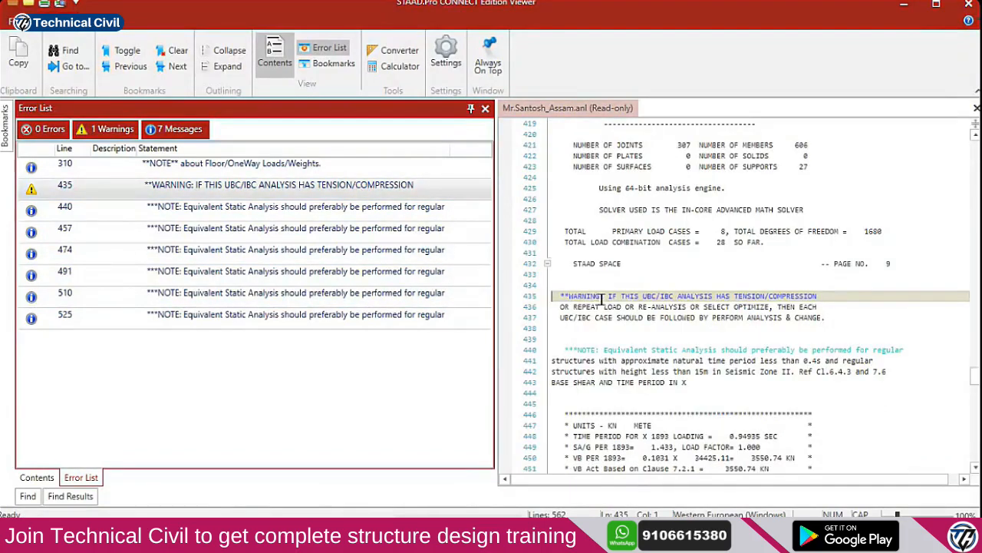
# Trace the warning's TENSION/COMPRESSION, REPEAT LOAD and PERFORM ANALYSIS & CHANGE lines
pyautogui.click(640, 298)
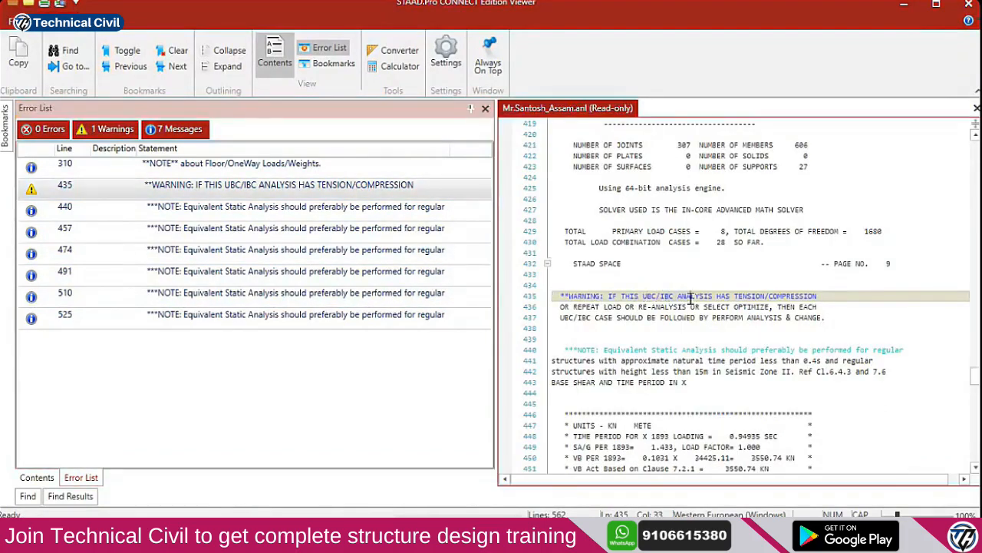
pyautogui.click(735, 296)
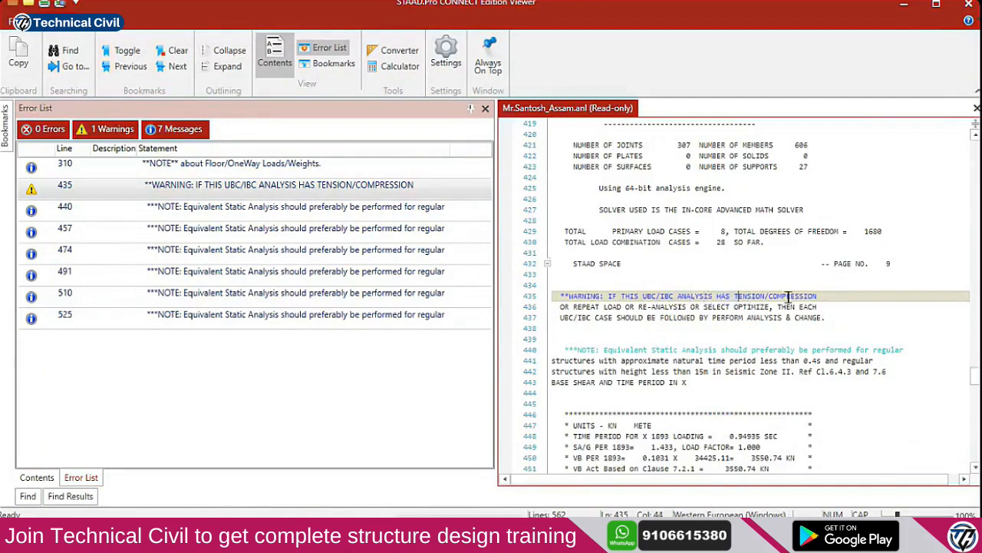
pyautogui.click(606, 307)
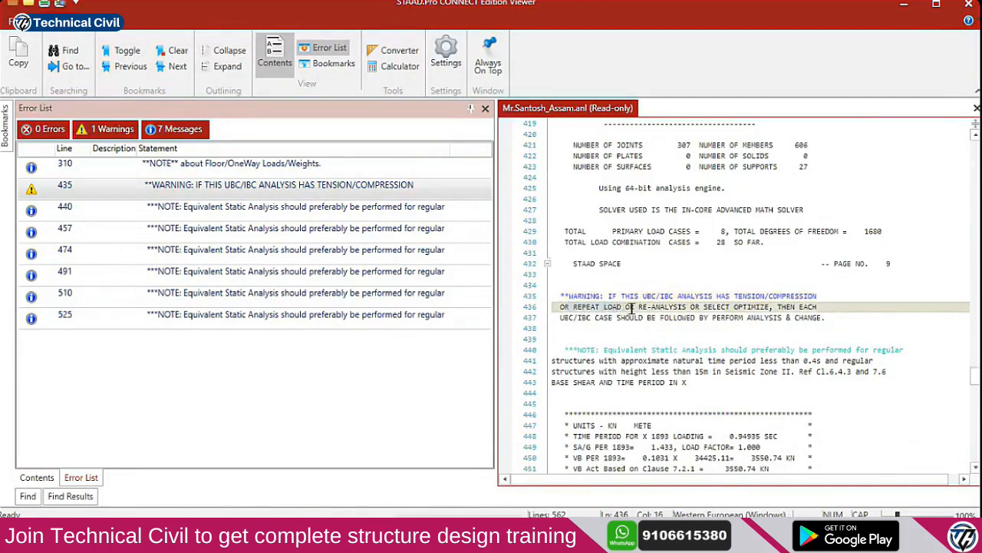
pyautogui.click(707, 307)
pyautogui.click(789, 305)
pyautogui.click(575, 322)
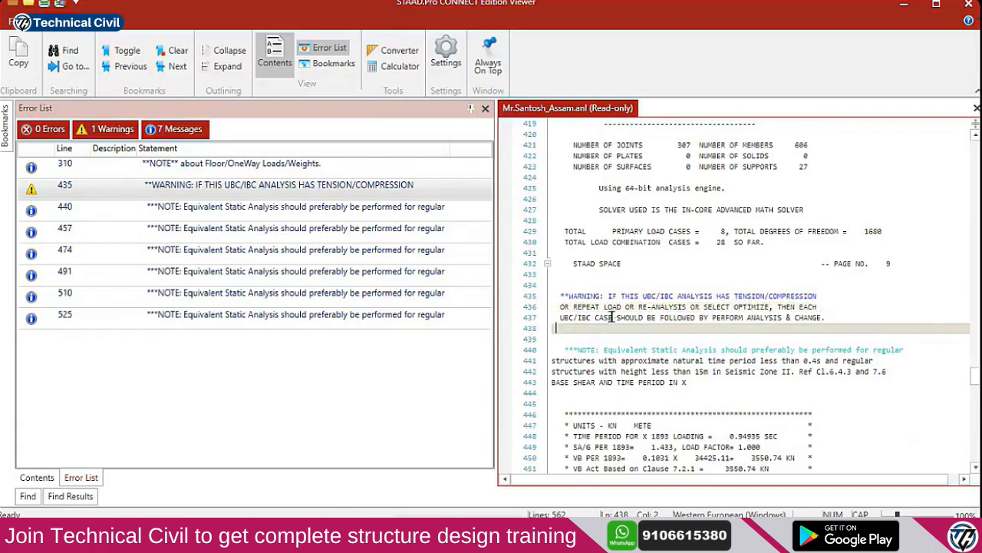
pyautogui.click(727, 317)
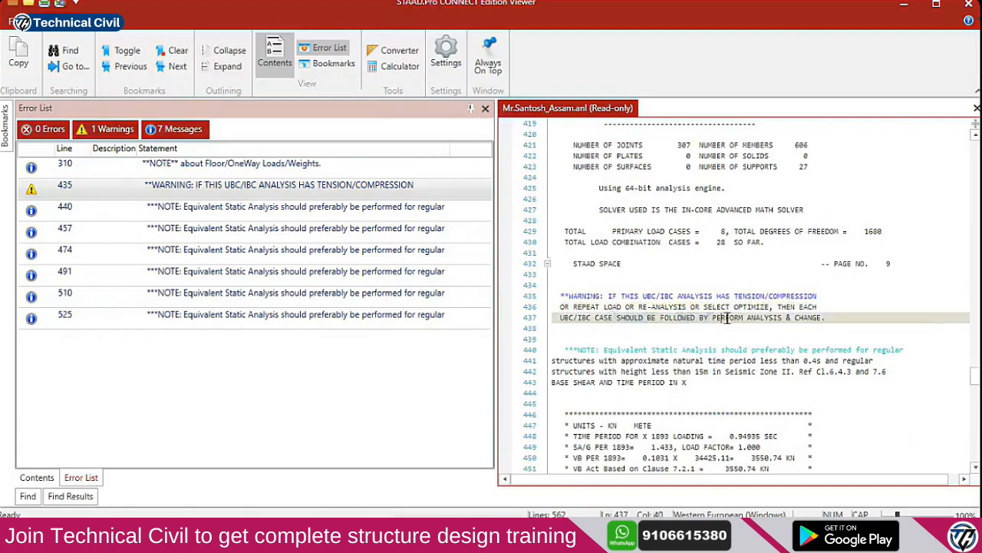
pyautogui.click(799, 317)
pyautogui.click(825, 318)
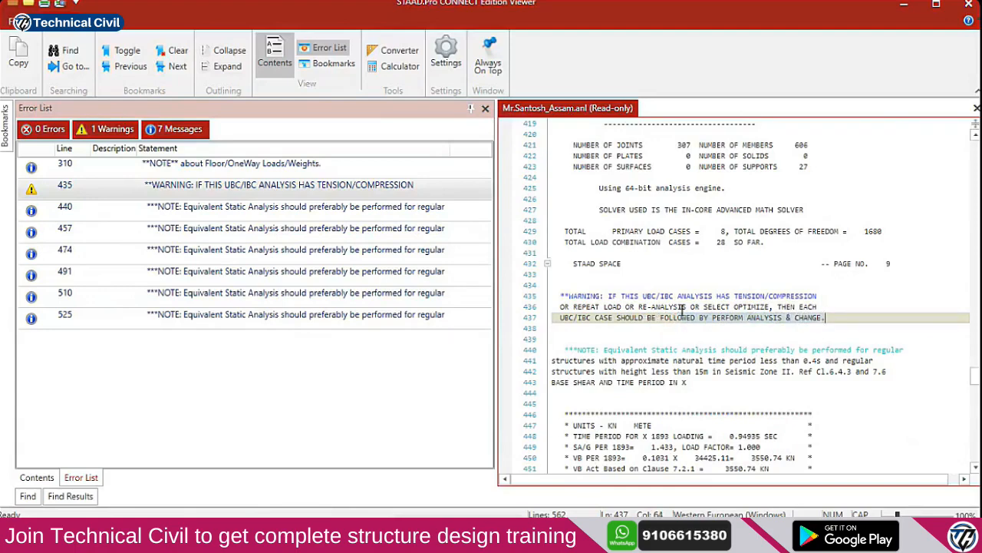
# Highlight the UBC/IBC, REPEAT LOAD and RE-ANALYSIS wording of the warning
pyautogui.moveTo(676, 296); pyautogui.dragTo(706, 285)
pyautogui.moveTo(574, 307); pyautogui.dragTo(772, 307)
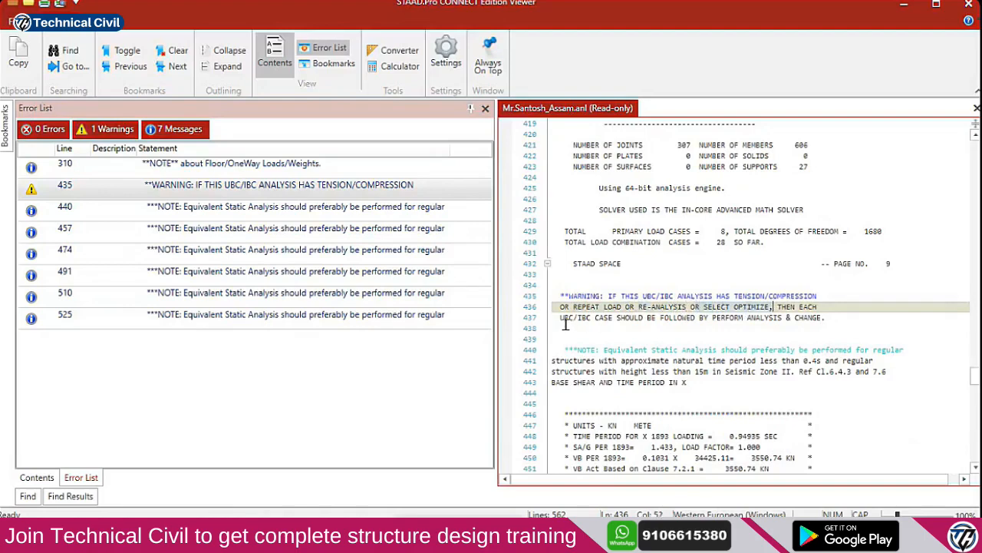
pyautogui.click(713, 319)
pyautogui.click(826, 317)
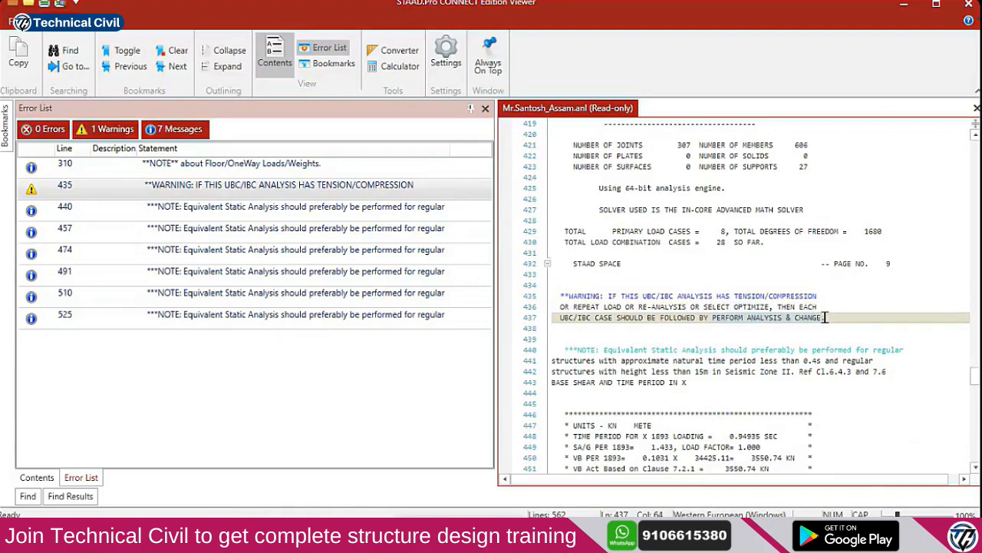
pyautogui.moveTo(568, 296); pyautogui.dragTo(835, 300)
pyautogui.click(691, 306)
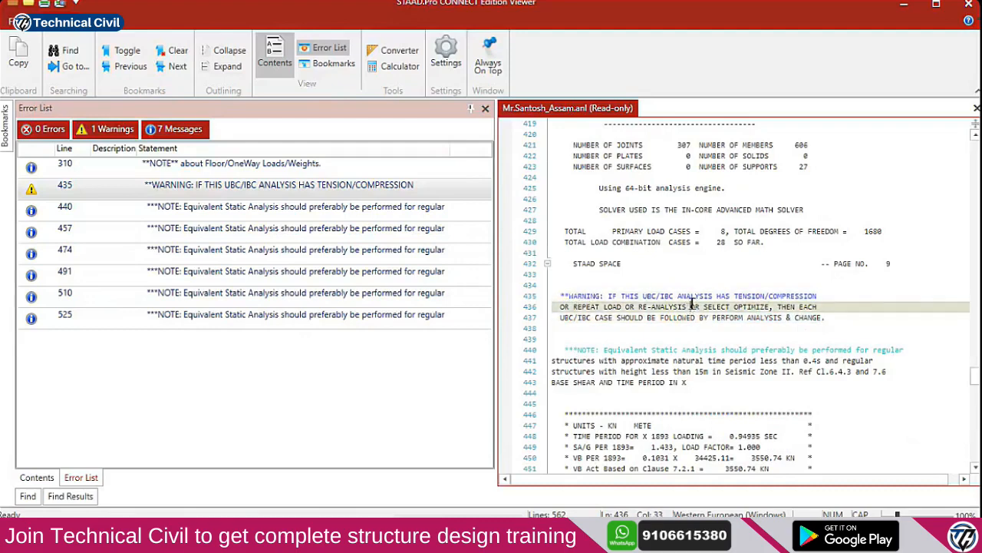
pyautogui.moveTo(684, 306); pyautogui.dragTo(639, 307)
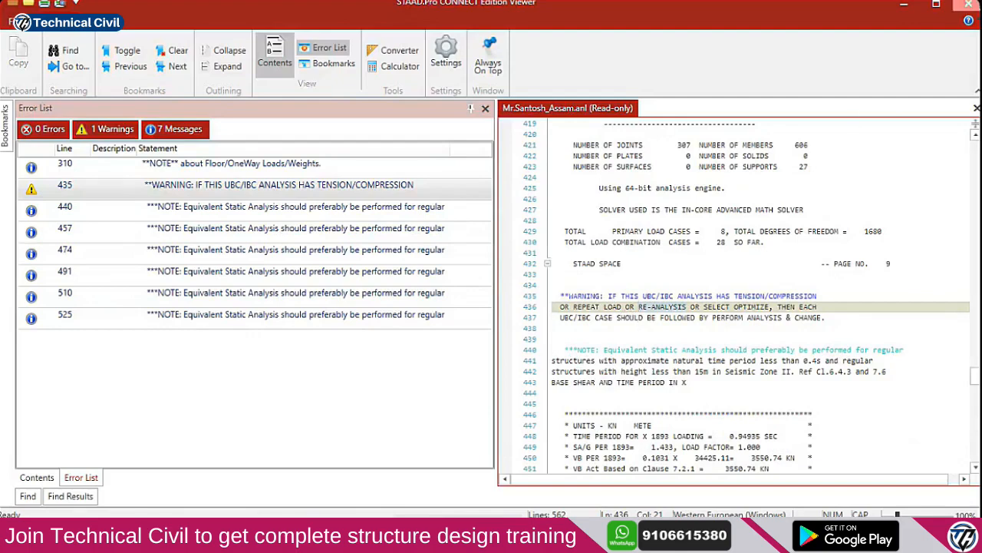
# Close the Viewer, select seismic LOAD 1 LOADTYPE Seismic-H in the Analysis tree, and open Define Commands
pyautogui.click(969, 4)
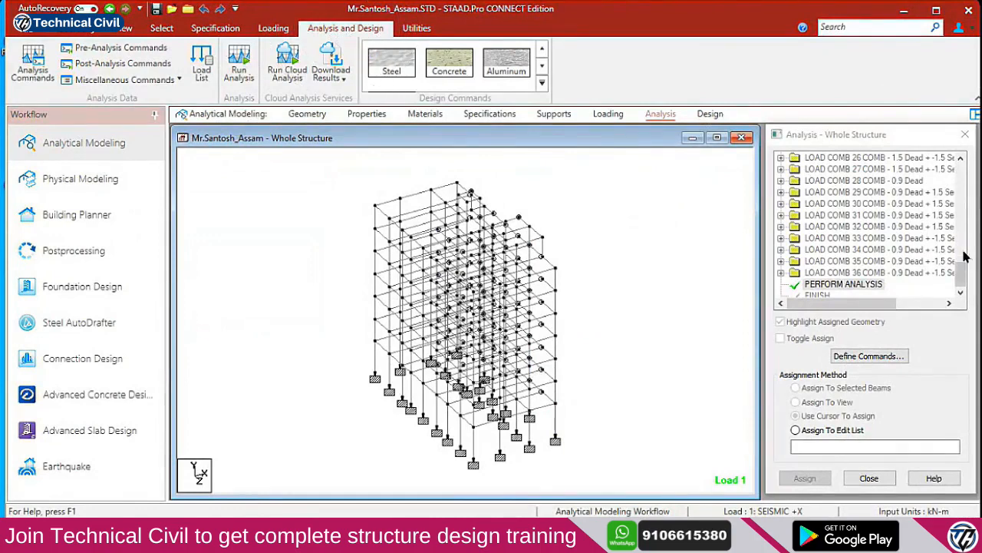
pyautogui.moveTo(959, 258); pyautogui.dragTo(969, 205)
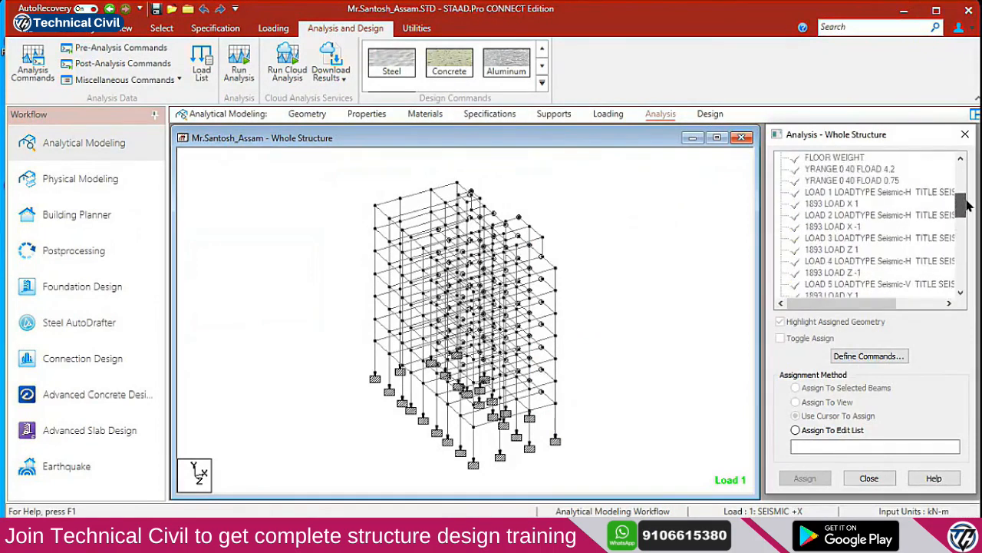
pyautogui.click(872, 193)
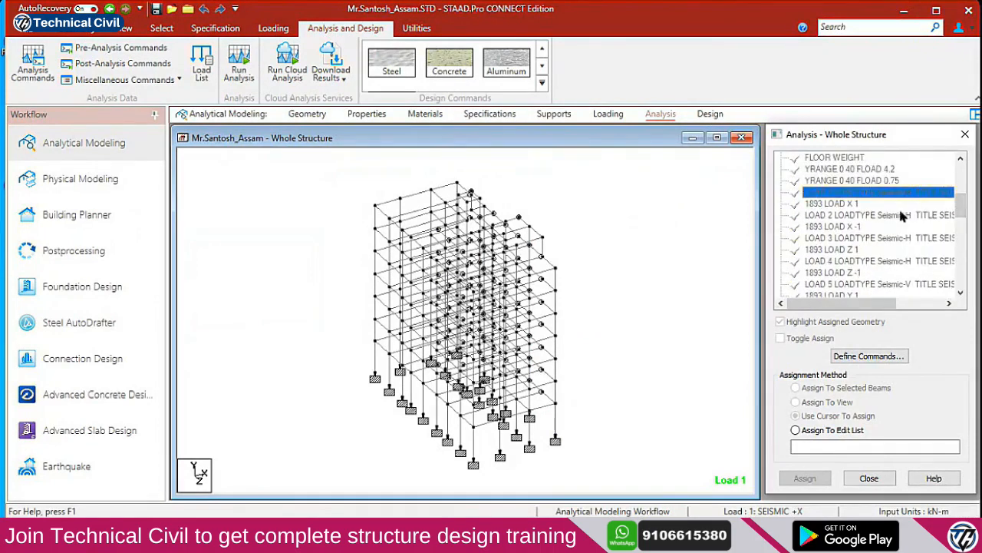
pyautogui.click(846, 207)
pyautogui.click(846, 196)
pyautogui.click(837, 218)
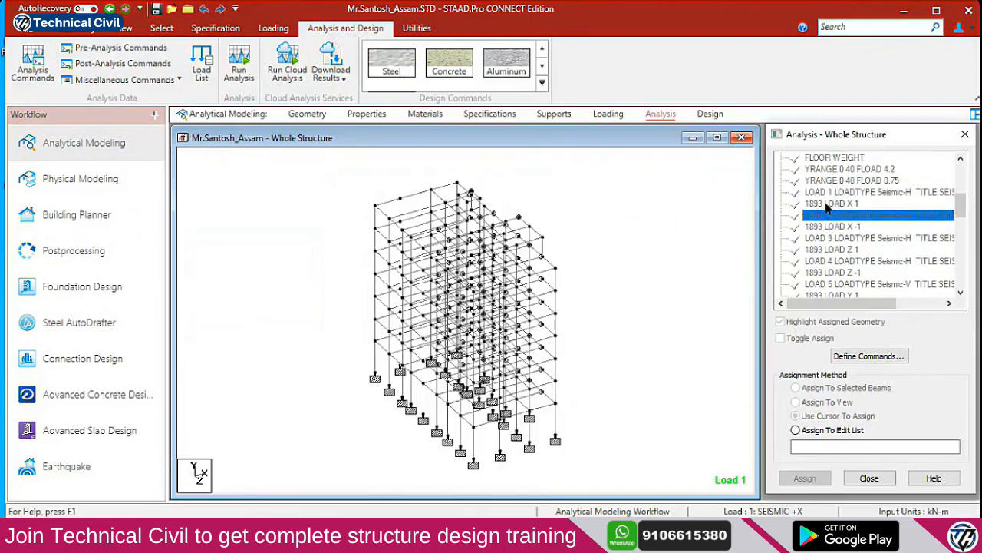
pyautogui.click(827, 205)
pyautogui.click(832, 216)
pyautogui.click(833, 193)
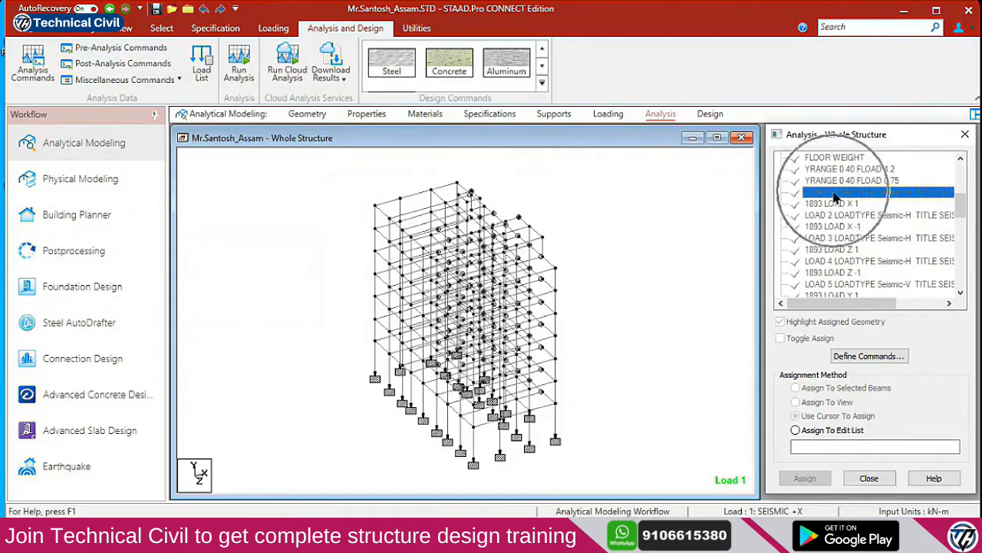
pyautogui.click(873, 361)
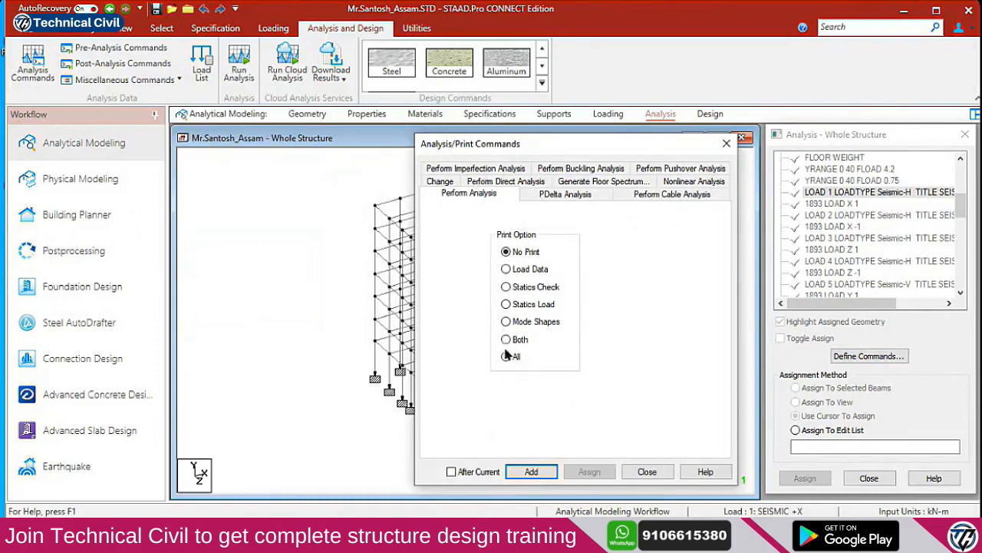
# With After Current ticked, add PERFORM ANALYSIS and then CHANGE after LOAD 1
pyautogui.click(473, 472)
pyautogui.click(509, 472)
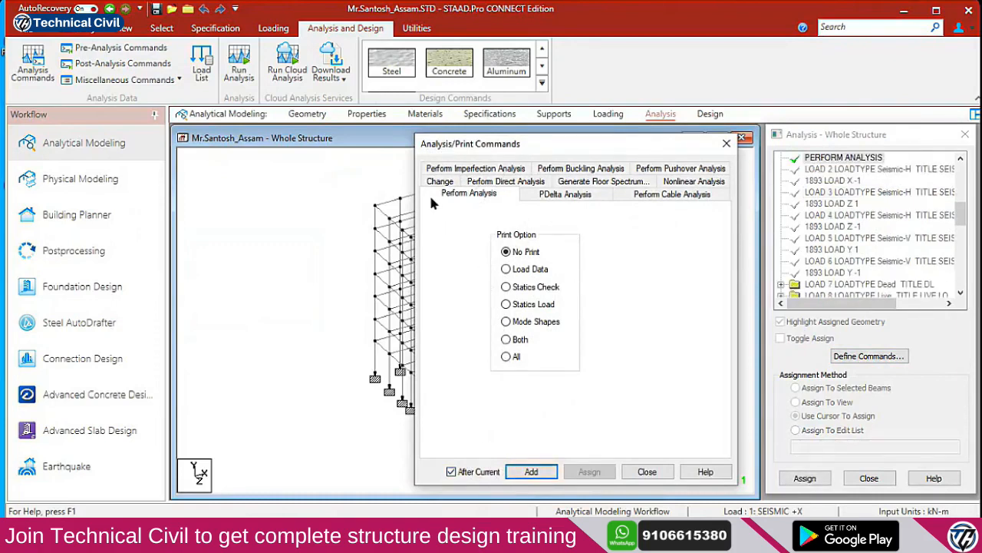
pyautogui.click(438, 184)
pyautogui.click(532, 472)
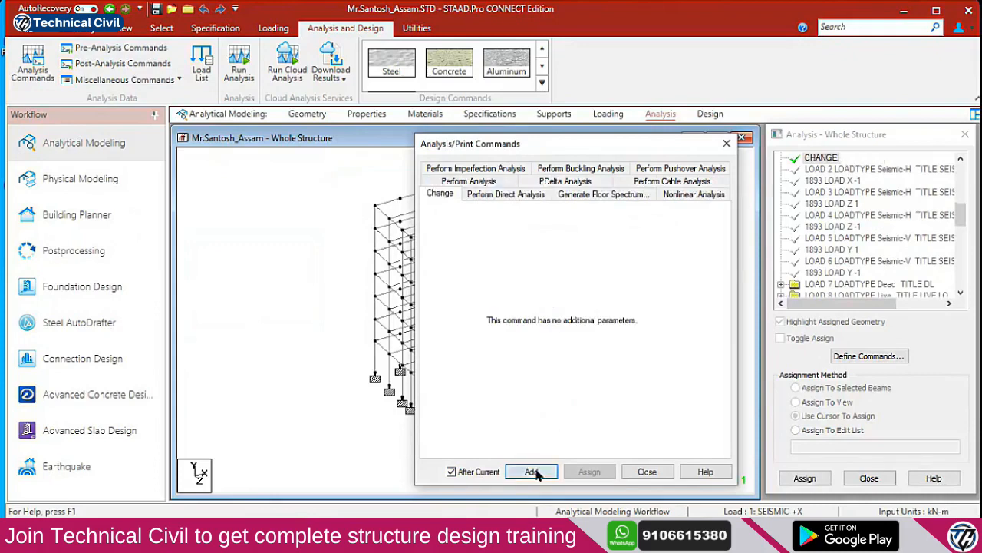
# Close the Analysis/Print Commands dialog and confirm PERFORM ANALYSIS and CHANGE sit between LOAD 1 and LOAD 2
pyautogui.click(647, 471)
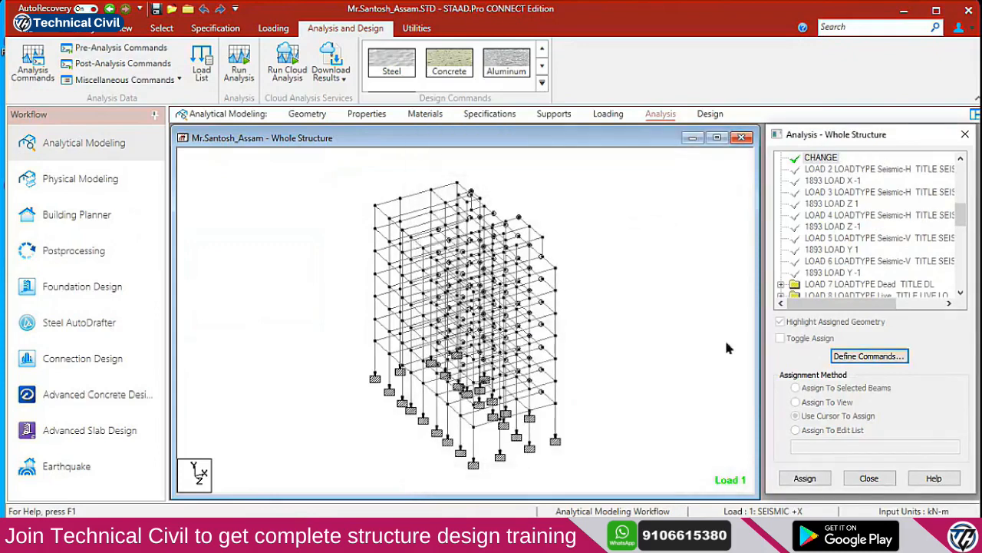
pyautogui.scroll(2, 844, 200)
pyautogui.click(843, 192)
pyautogui.click(821, 204)
pyautogui.scroll(1, 841, 209)
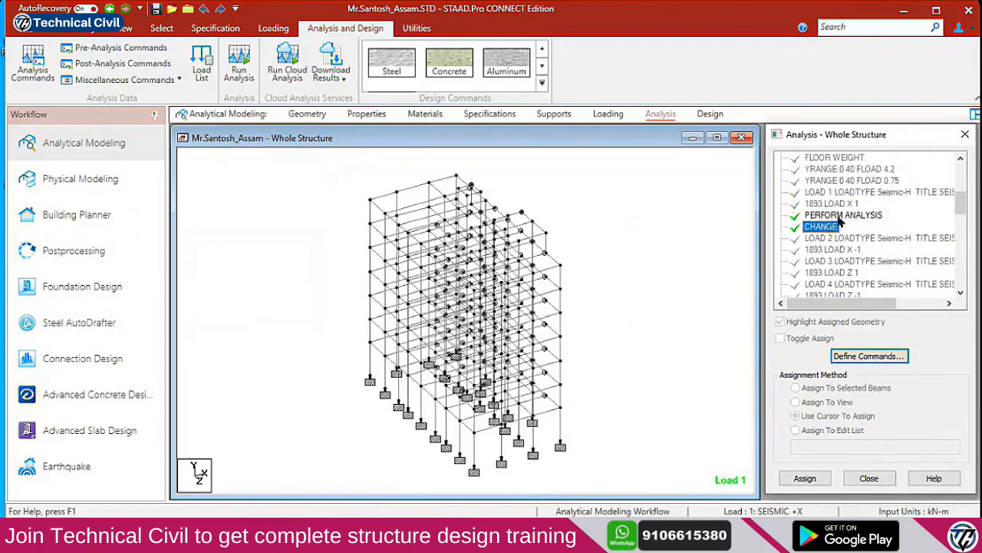
pyautogui.click(840, 192)
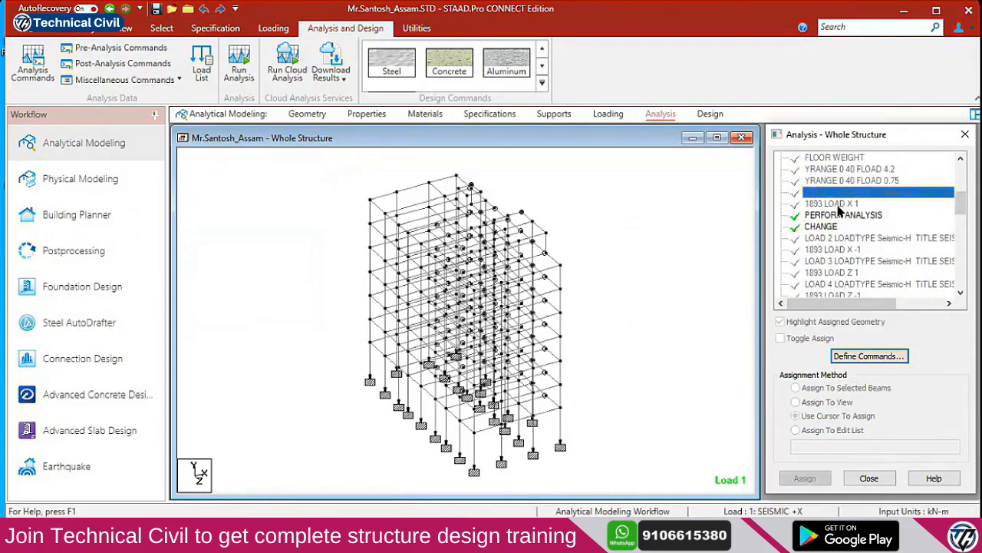
pyautogui.click(836, 204)
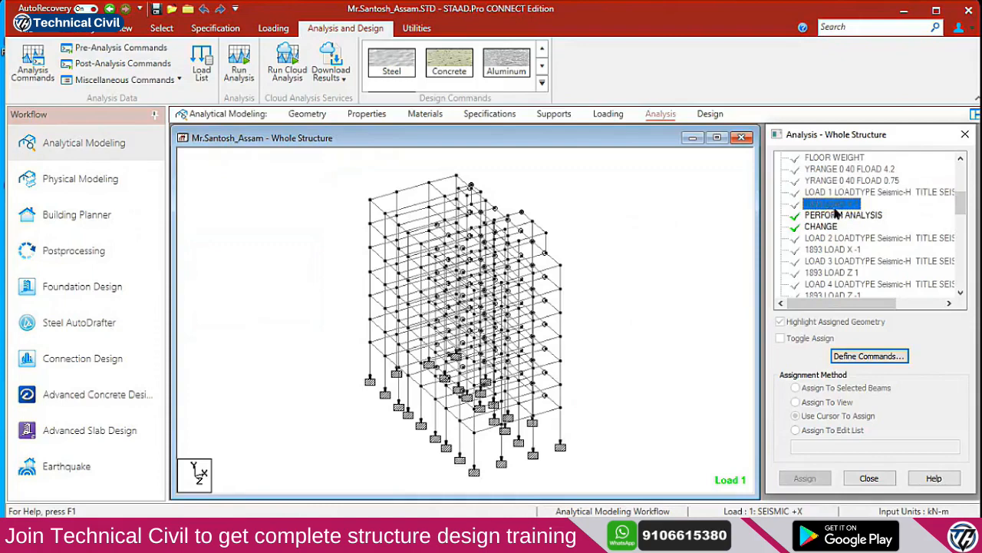
pyautogui.click(838, 216)
pyautogui.click(832, 227)
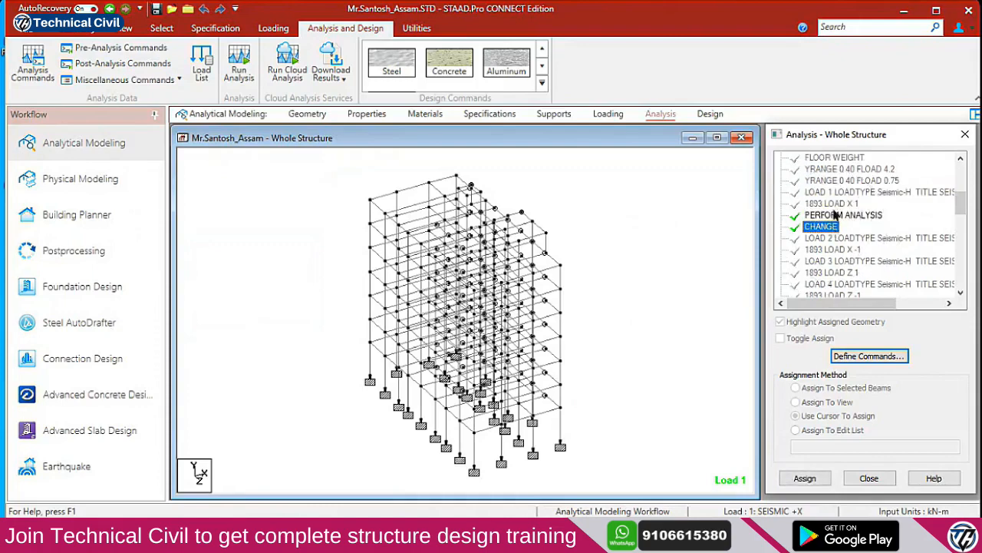
pyautogui.scroll(-1, 844, 198)
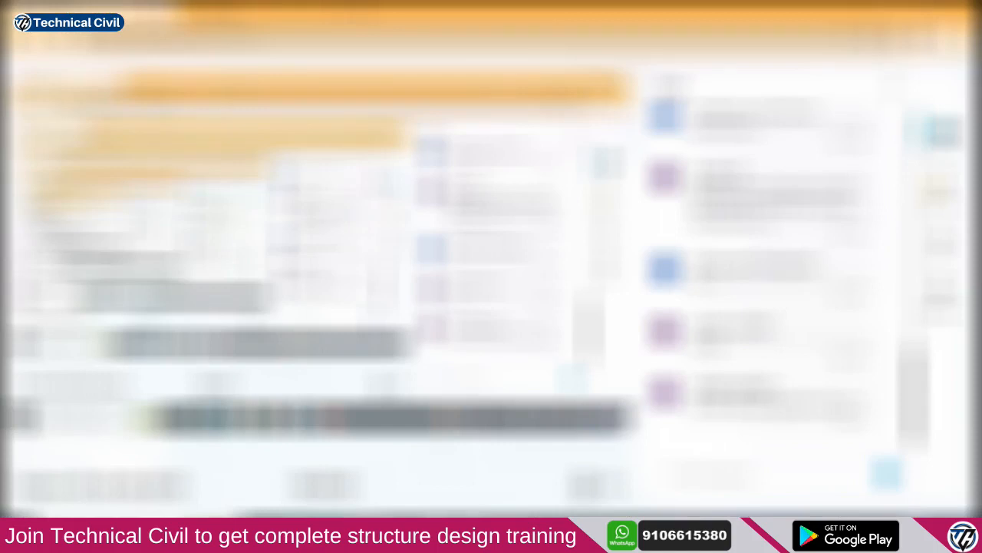
# Switch the live session side panel back to chat and send a reply message
pyautogui.click(940, 188)
pyautogui.scroll(2, 800, 270)
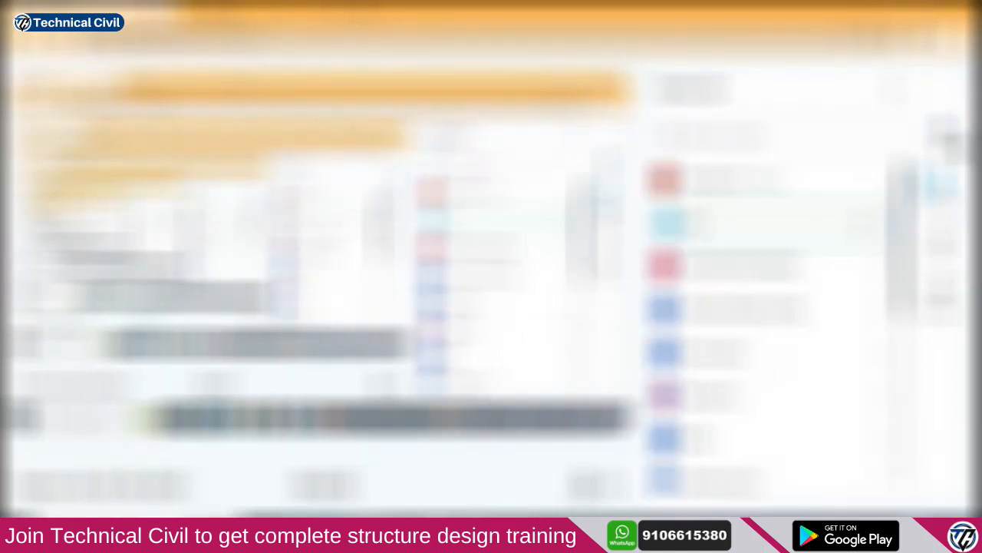
pyautogui.click(939, 139)
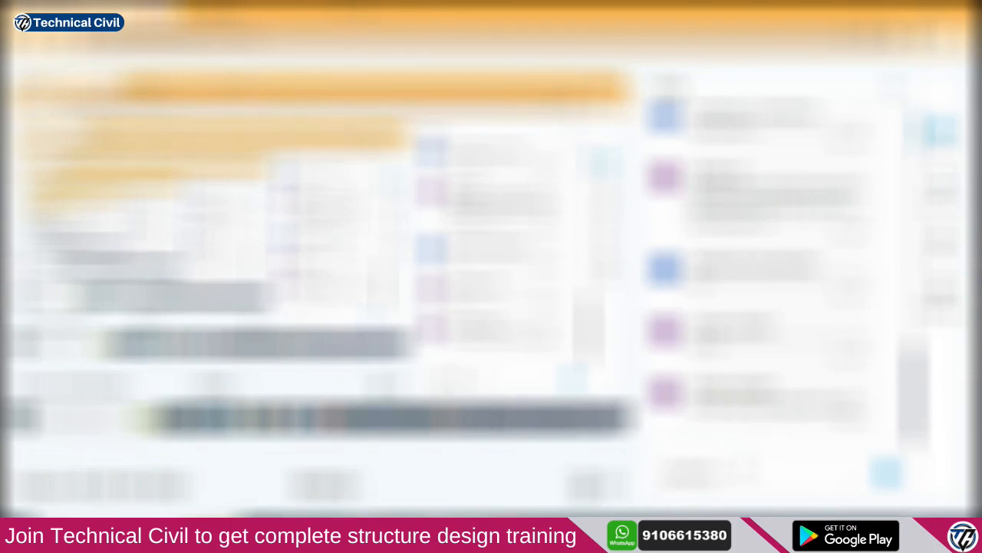
pyautogui.press('Return')
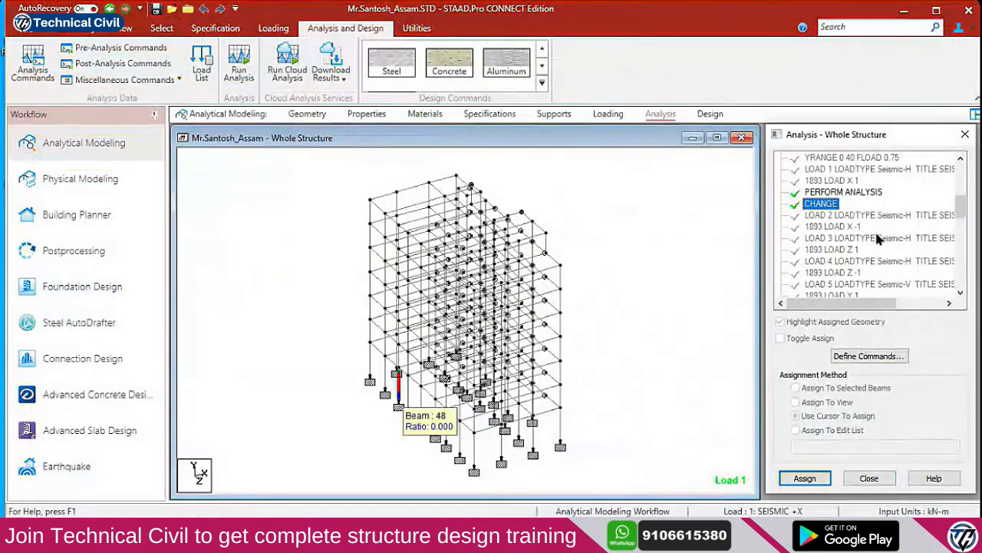
pyautogui.scroll(-15, 871, 261)
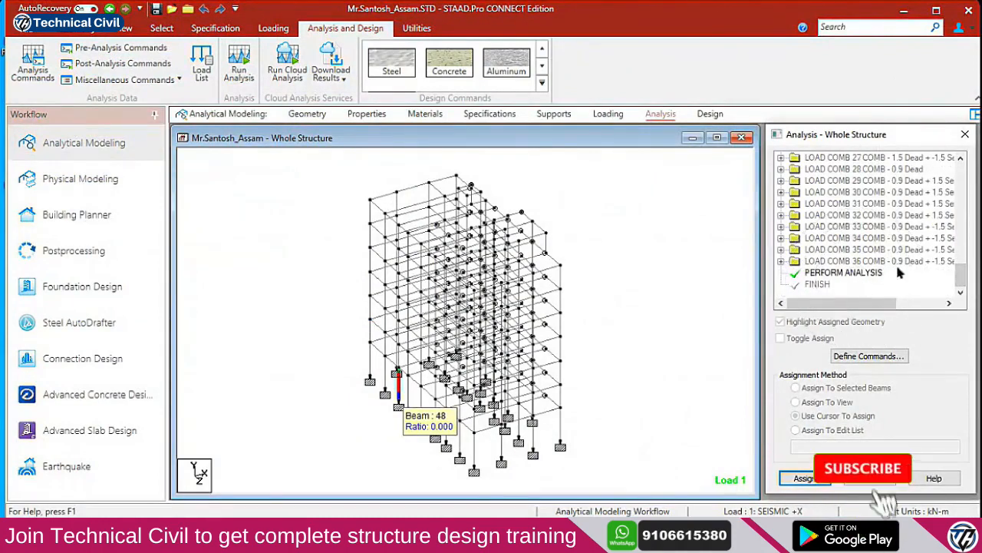
pyautogui.scroll(10, 867, 242)
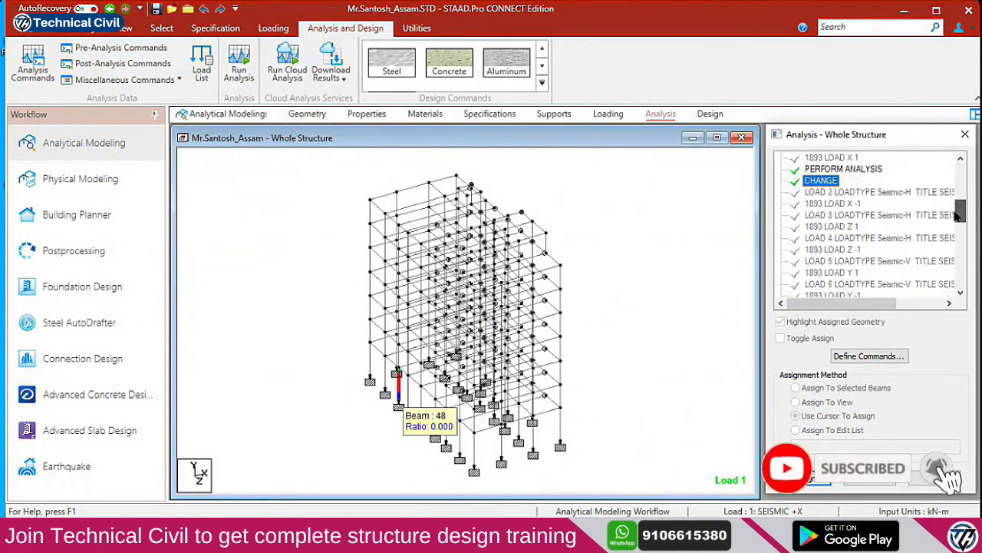
pyautogui.scroll(1, 844, 198)
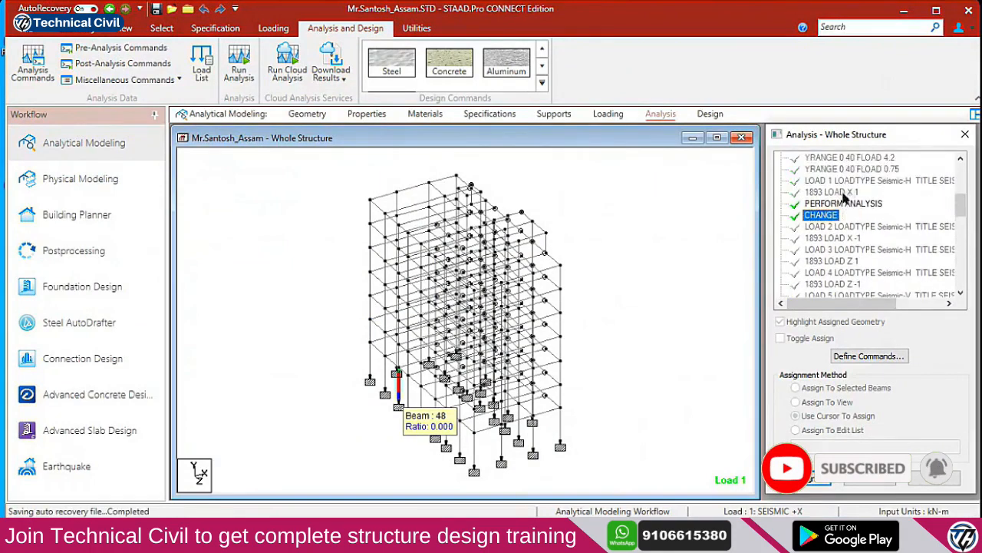
pyautogui.click(841, 204)
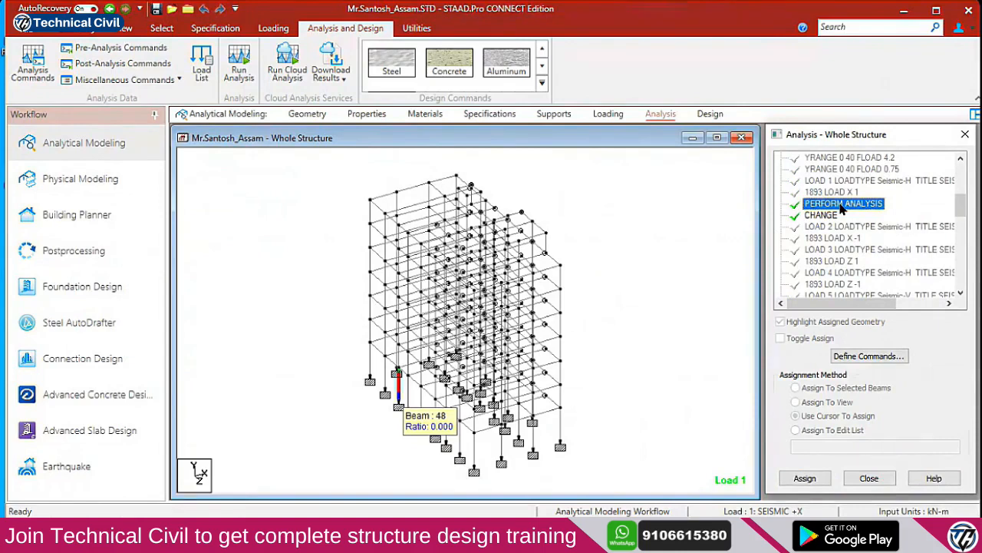
pyautogui.click(847, 192)
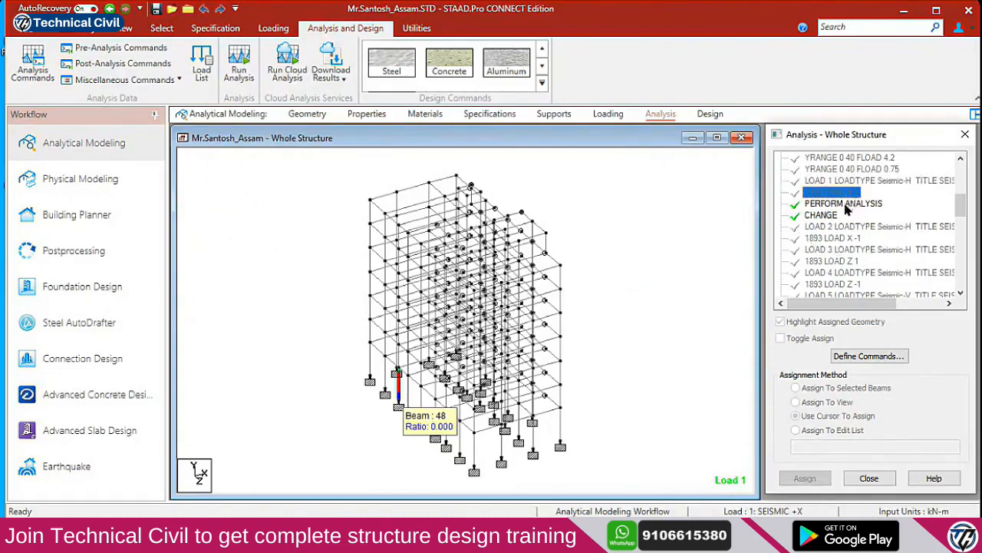
pyautogui.click(819, 218)
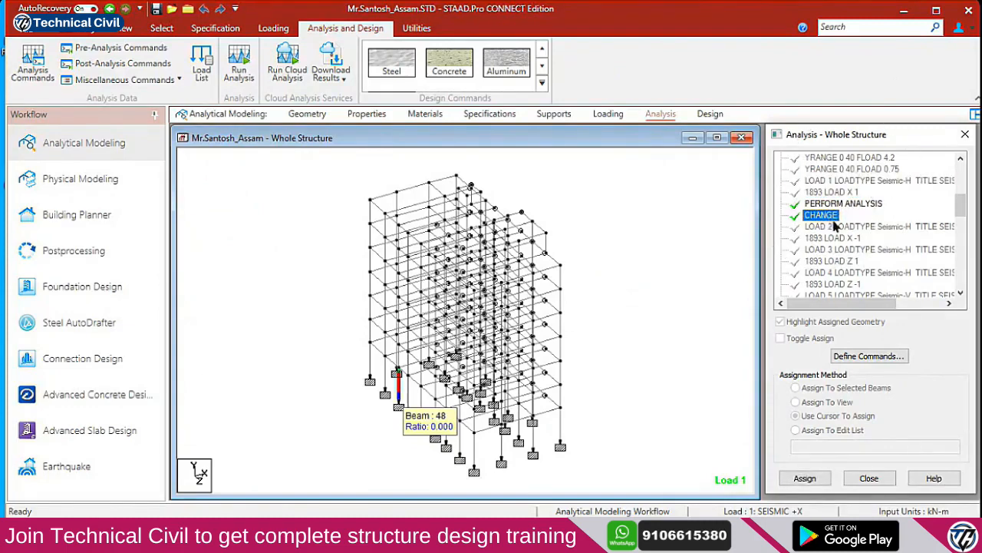
pyautogui.click(838, 227)
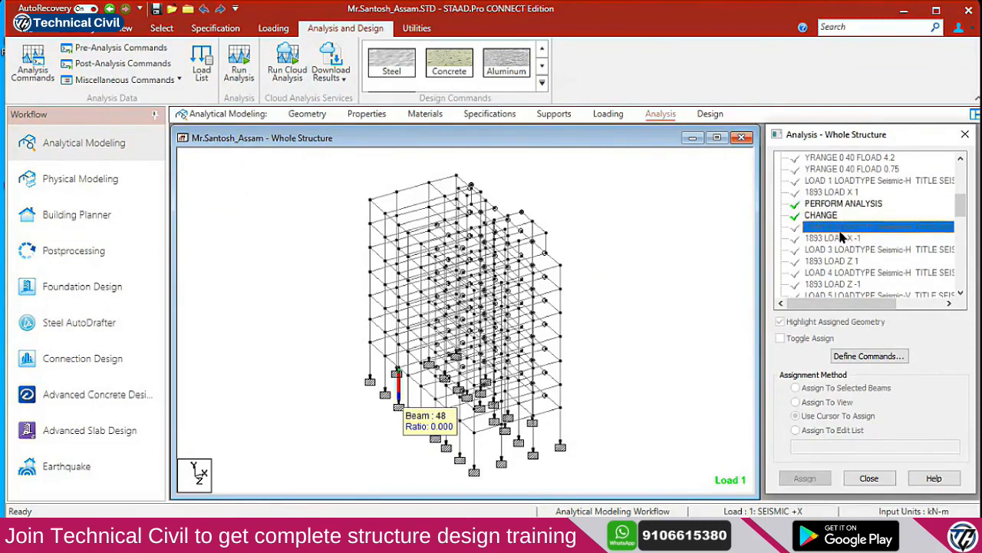
pyautogui.click(844, 249)
pyautogui.click(847, 273)
pyautogui.scroll(-1, 850, 274)
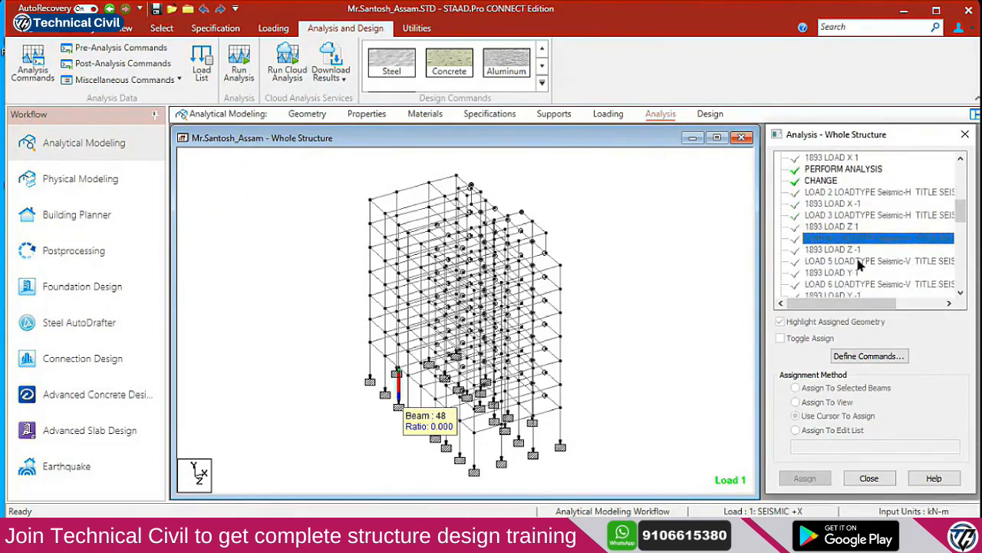
pyautogui.click(871, 281)
pyautogui.scroll(-1, 867, 275)
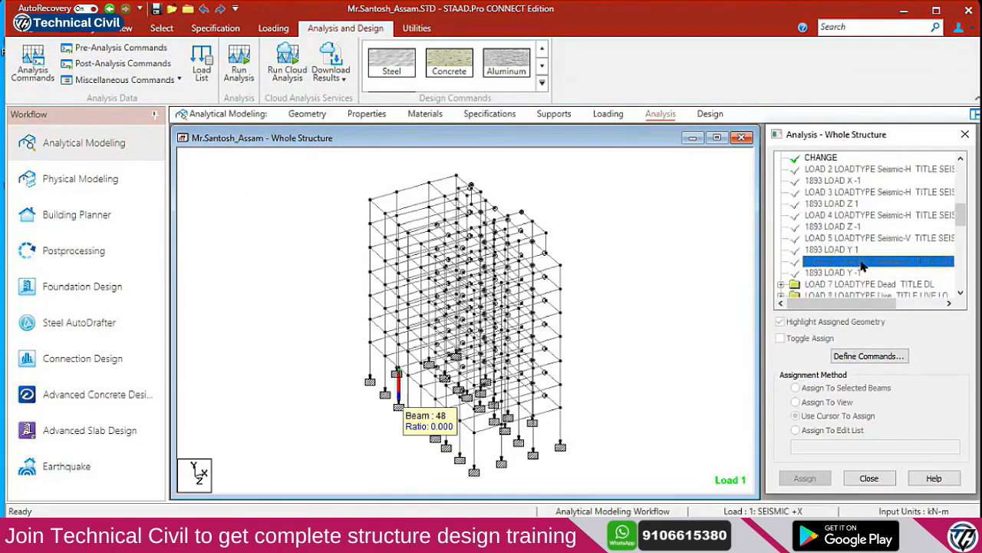
pyautogui.scroll(3, 862, 268)
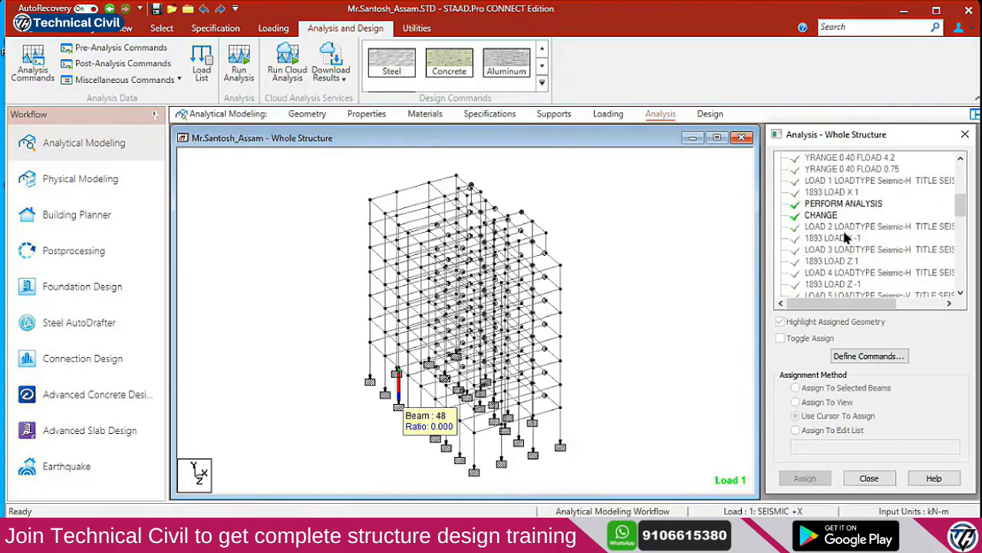
pyautogui.click(843, 230)
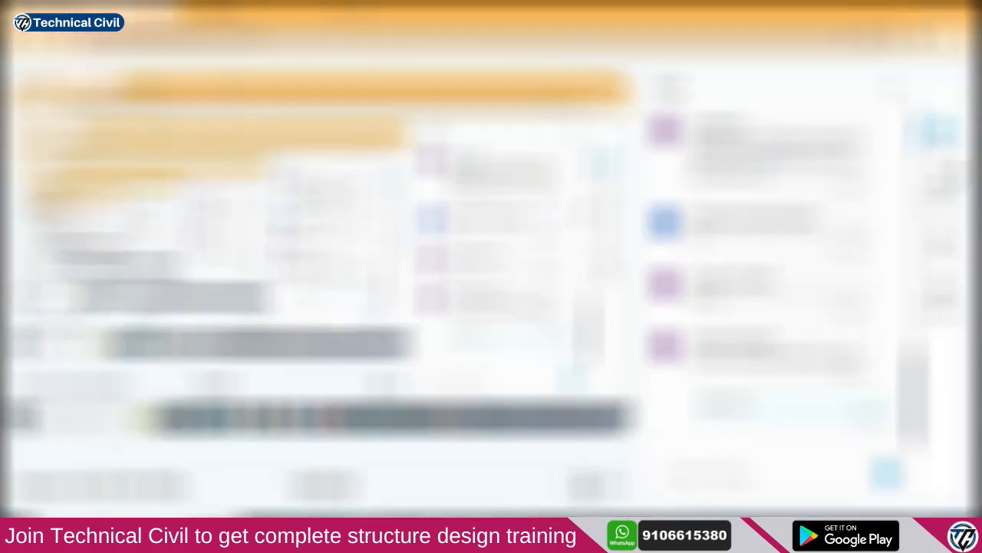
# Flip the live session side panel to another tab and back to the chat
pyautogui.click(945, 187)
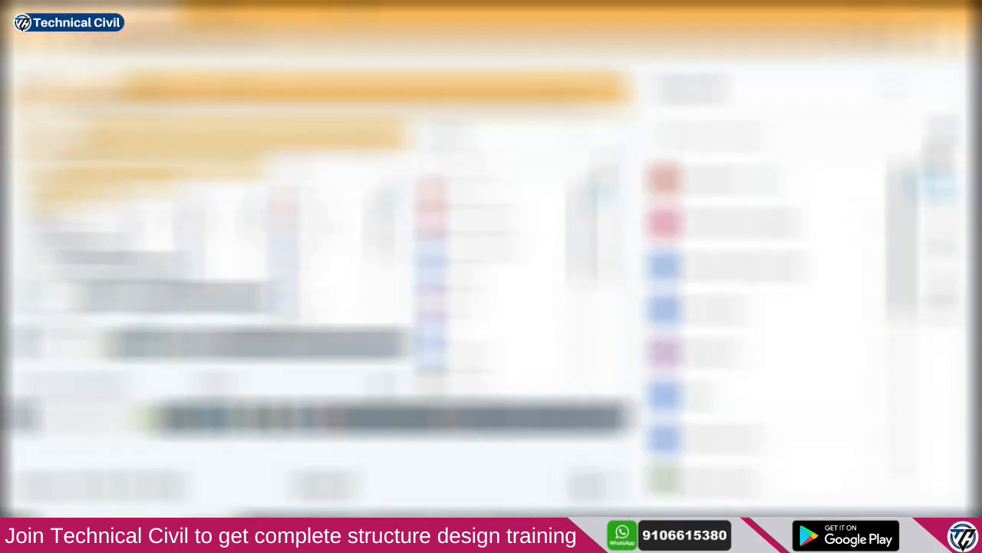
pyautogui.click(942, 135)
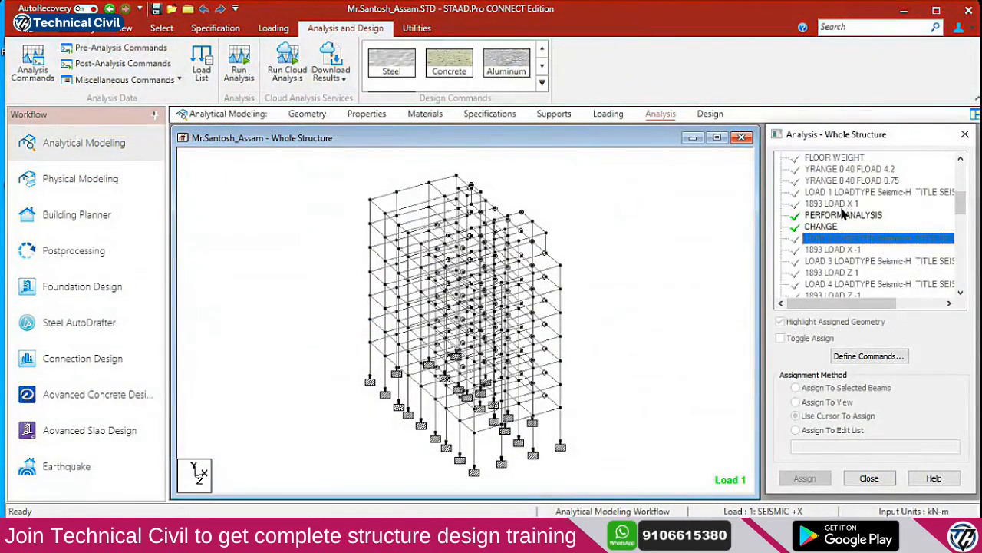
# Add PERFORM ANALYSIS and CHANGE after seismic LOAD 2
pyautogui.click(836, 193)
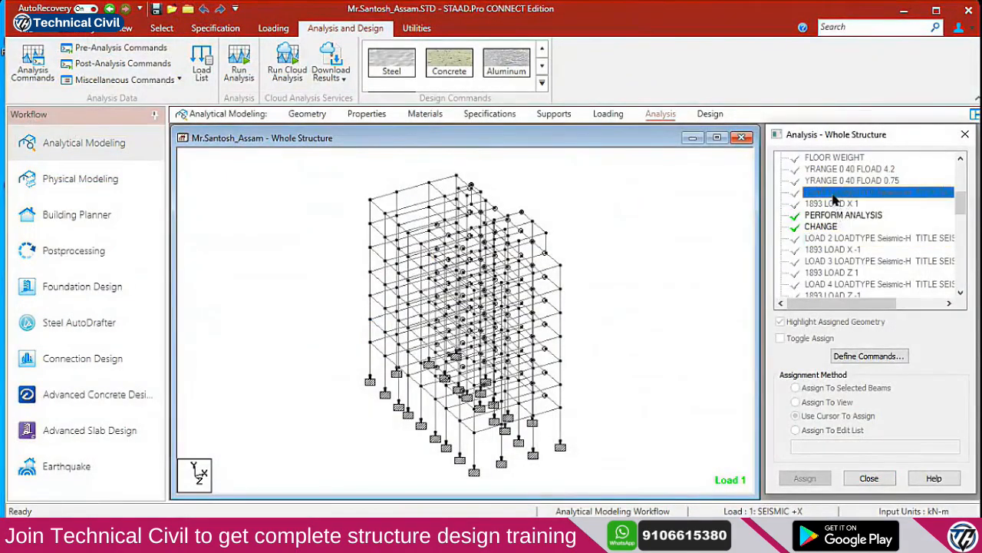
pyautogui.click(838, 239)
pyautogui.click(886, 356)
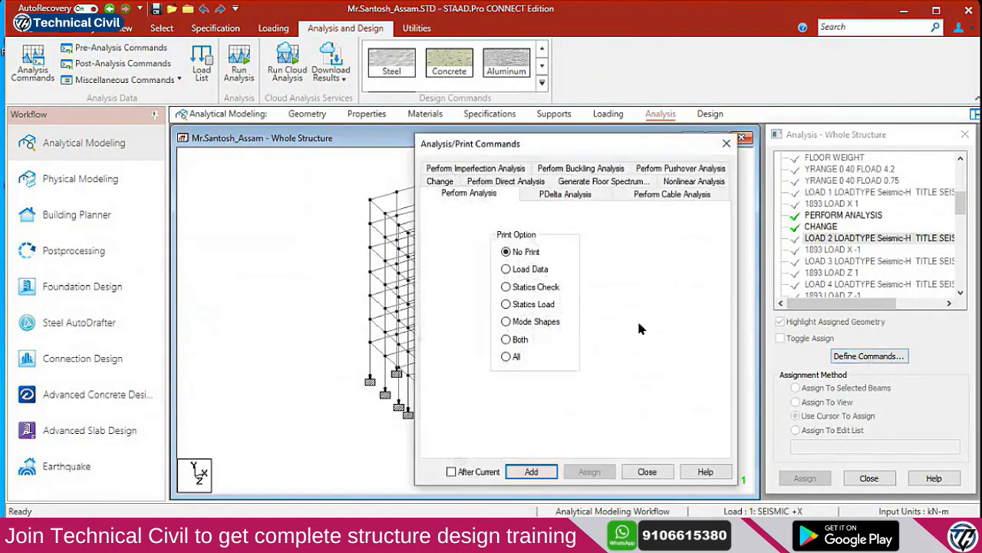
pyautogui.click(474, 472)
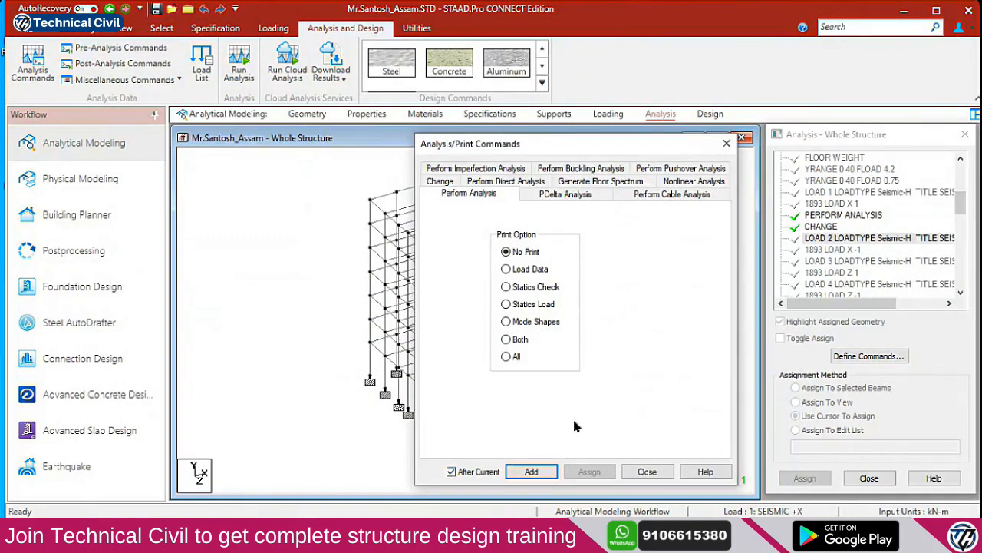
pyautogui.click(528, 470)
pyautogui.click(444, 183)
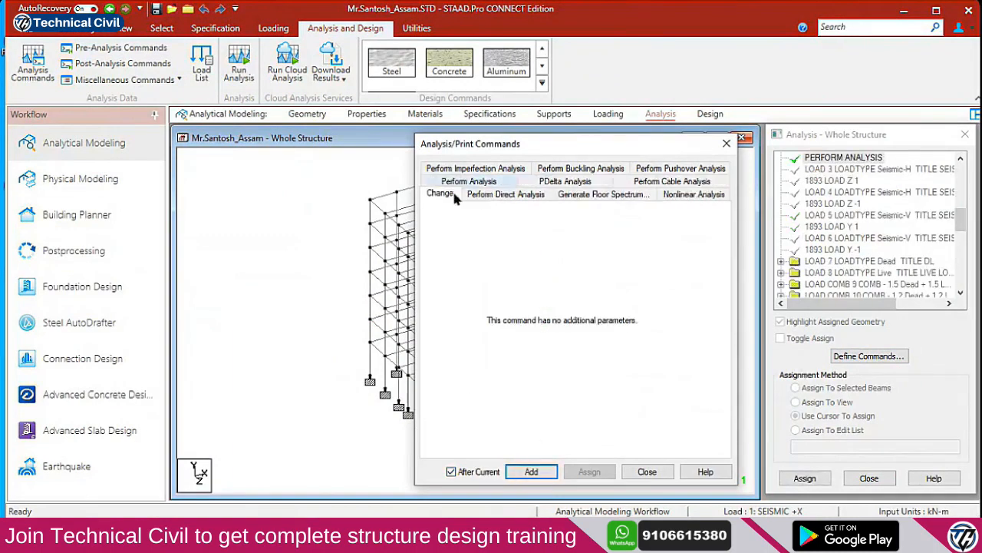
pyautogui.click(530, 471)
pyautogui.click(646, 472)
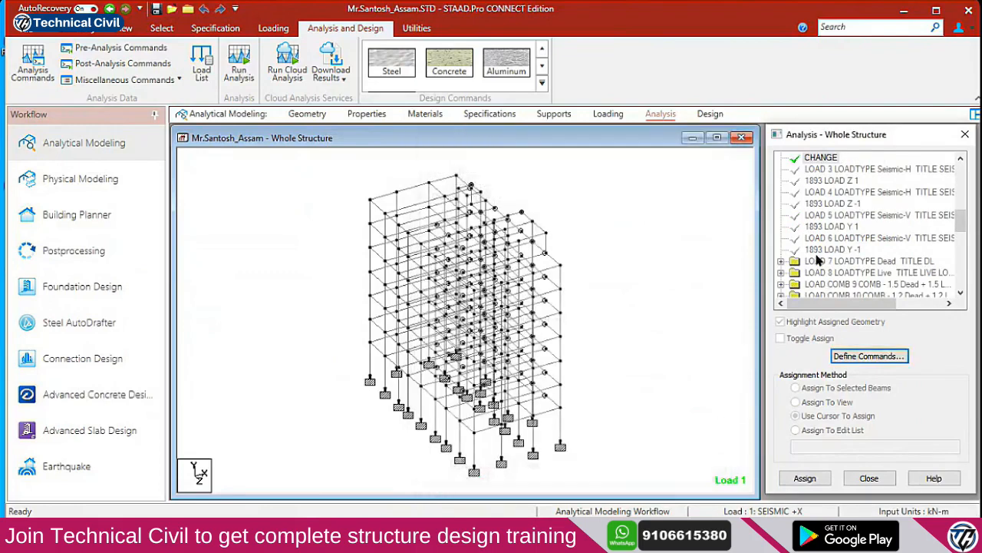
# Add PERFORM ANALYSIS and CHANGE after seismic LOAD 3, then select LOAD 4 for Define Commands
pyautogui.click(838, 170)
pyautogui.click(875, 355)
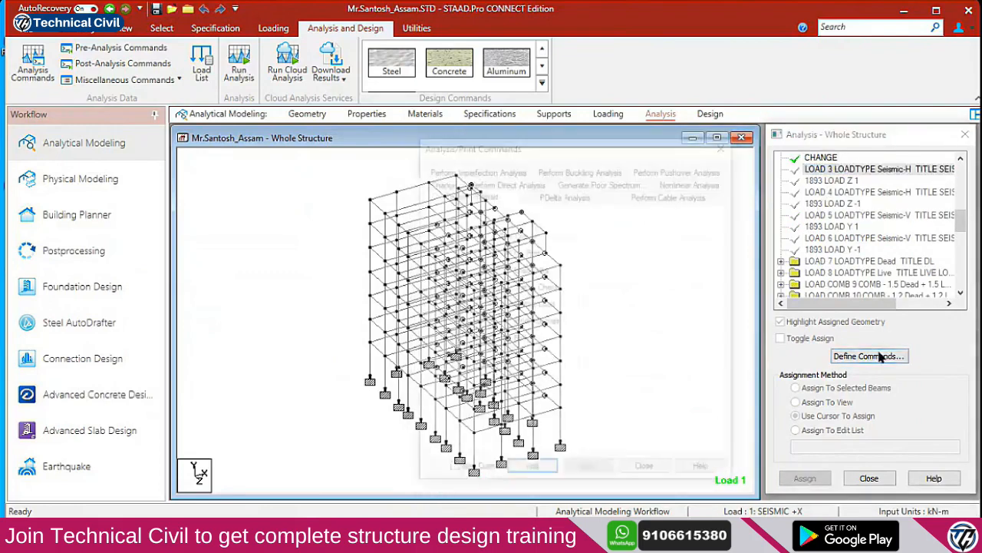
pyautogui.click(468, 471)
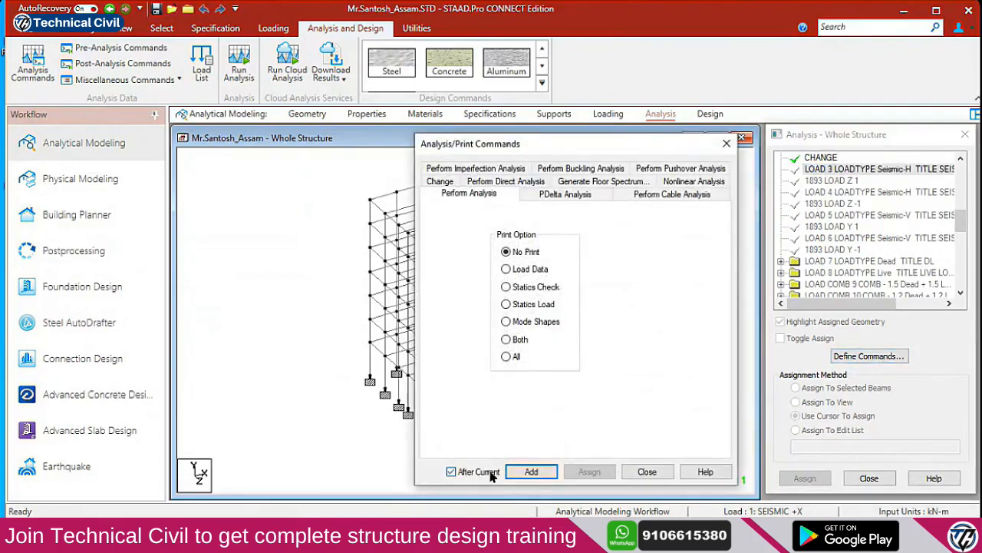
pyautogui.click(529, 471)
pyautogui.click(442, 182)
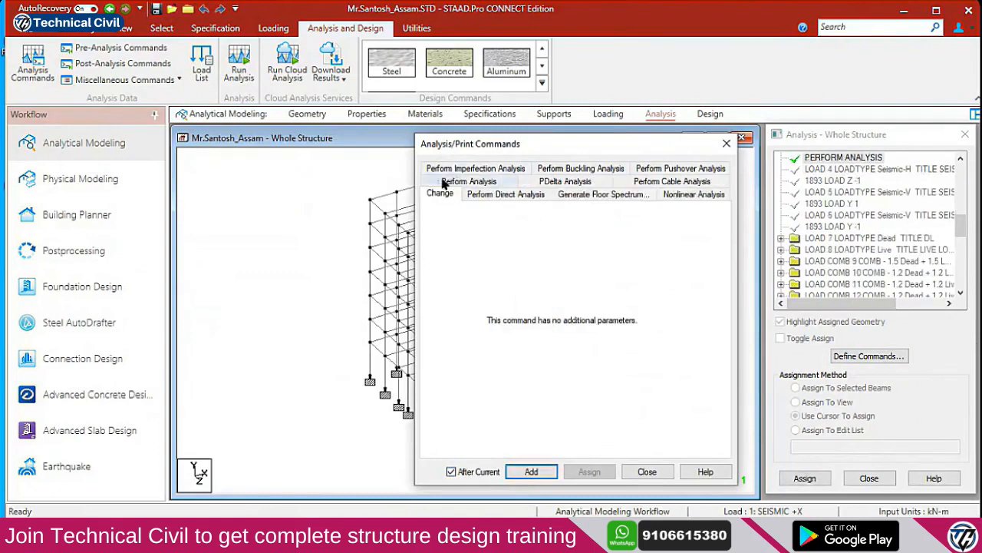
pyautogui.click(531, 471)
pyautogui.click(646, 471)
pyautogui.click(831, 172)
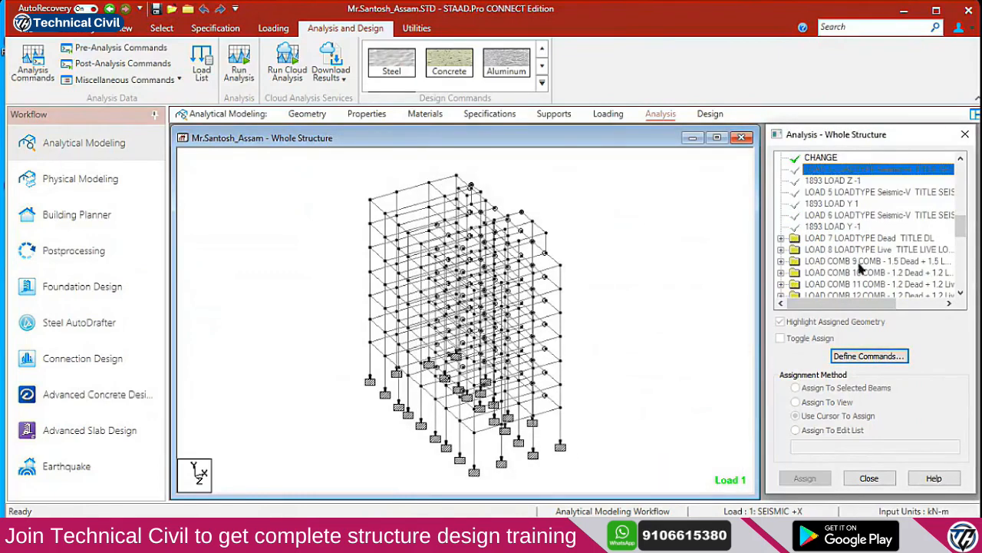
pyautogui.click(860, 357)
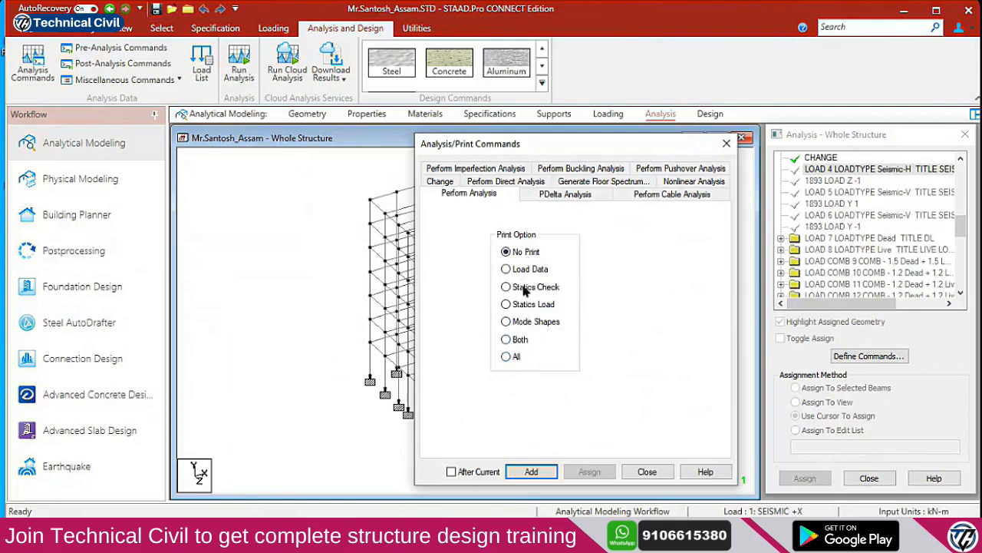
# Add PERFORM ANALYSIS with Print Option All, followed by CHANGE, after LOAD 4
pyautogui.click(508, 357)
pyautogui.click(541, 310)
pyautogui.click(537, 324)
pyautogui.click(528, 307)
pyautogui.click(528, 327)
pyautogui.click(518, 342)
pyautogui.click(518, 358)
pyautogui.click(531, 471)
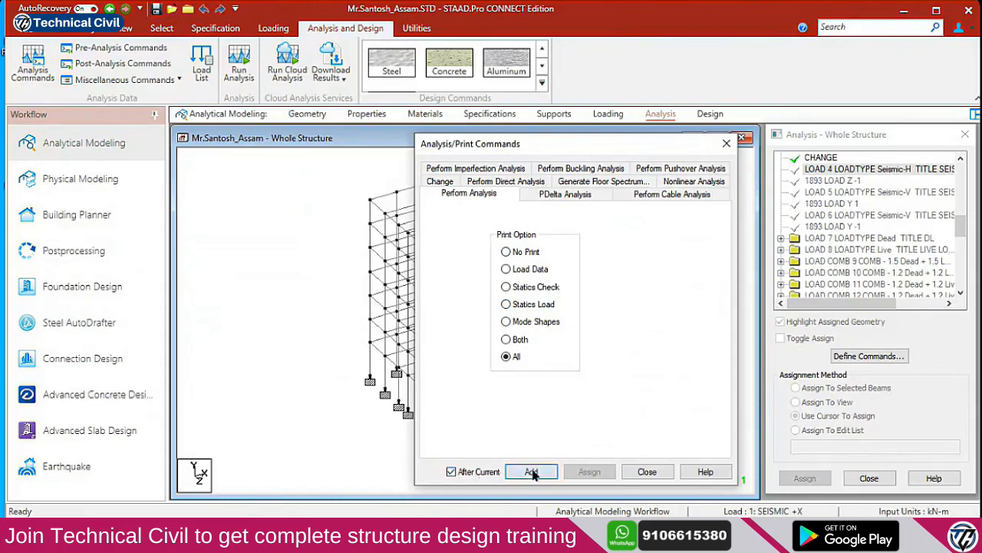
pyautogui.click(444, 182)
pyautogui.click(532, 471)
pyautogui.click(647, 472)
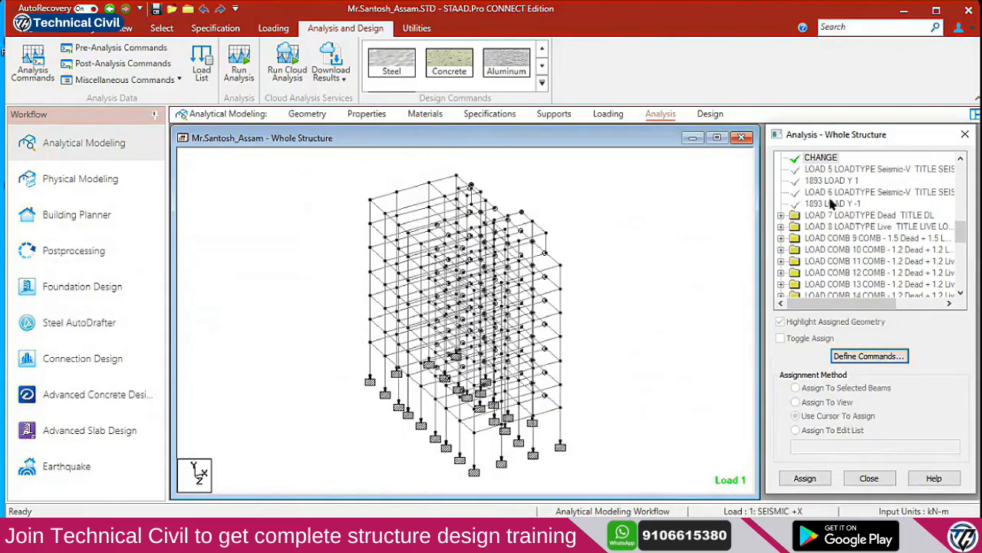
# Add PERFORM ANALYSIS and CHANGE after seismic LOAD 5
pyautogui.click(842, 170)
pyautogui.click(859, 356)
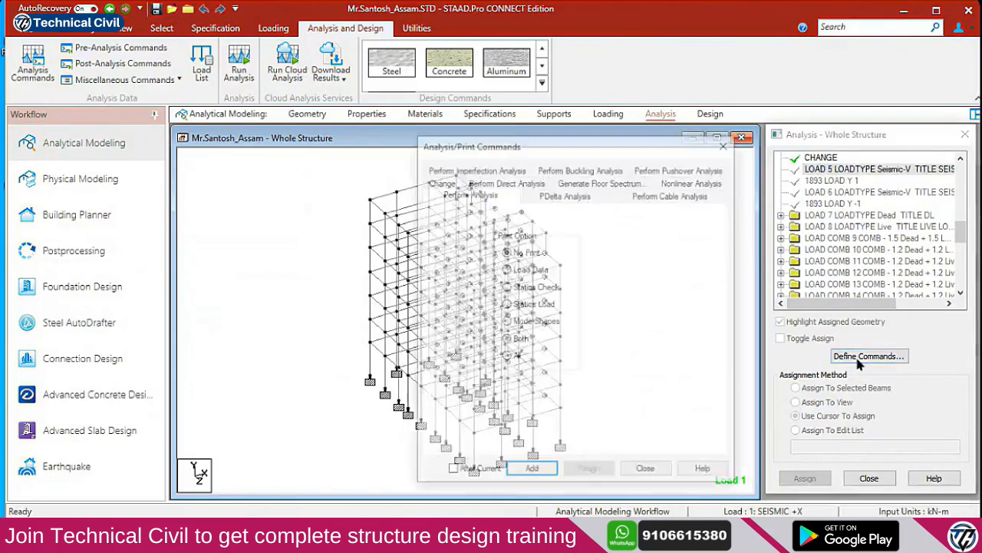
pyautogui.click(457, 194)
pyautogui.click(474, 472)
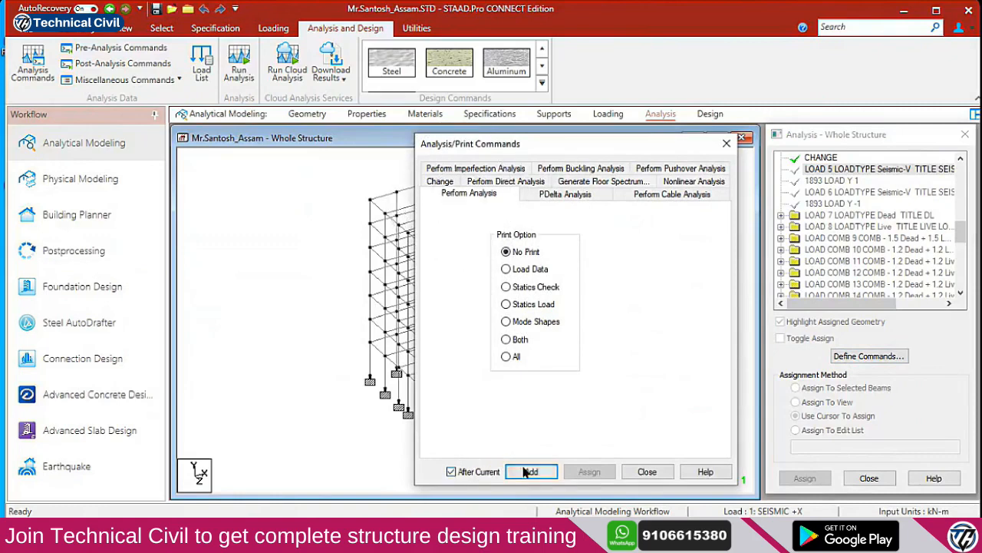
pyautogui.click(529, 471)
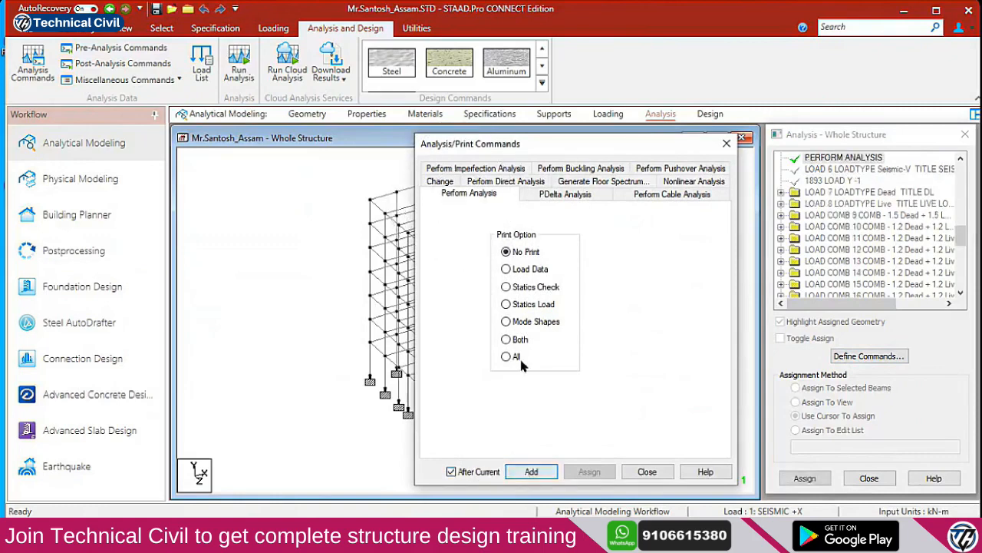
pyautogui.click(442, 181)
pyautogui.click(544, 476)
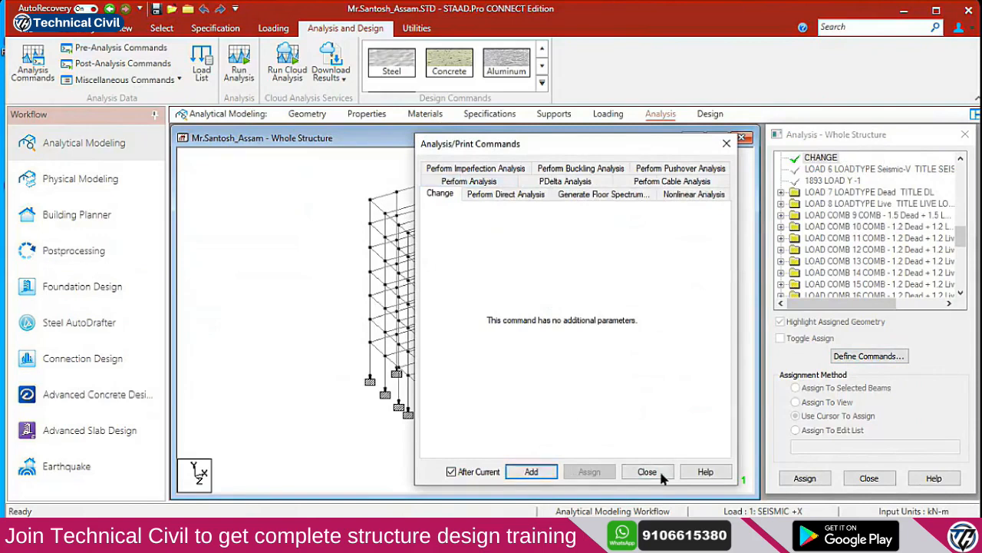
pyautogui.click(648, 470)
# Add PERFORM ANALYSIS and CHANGE after seismic LOAD 6
pyautogui.click(840, 172)
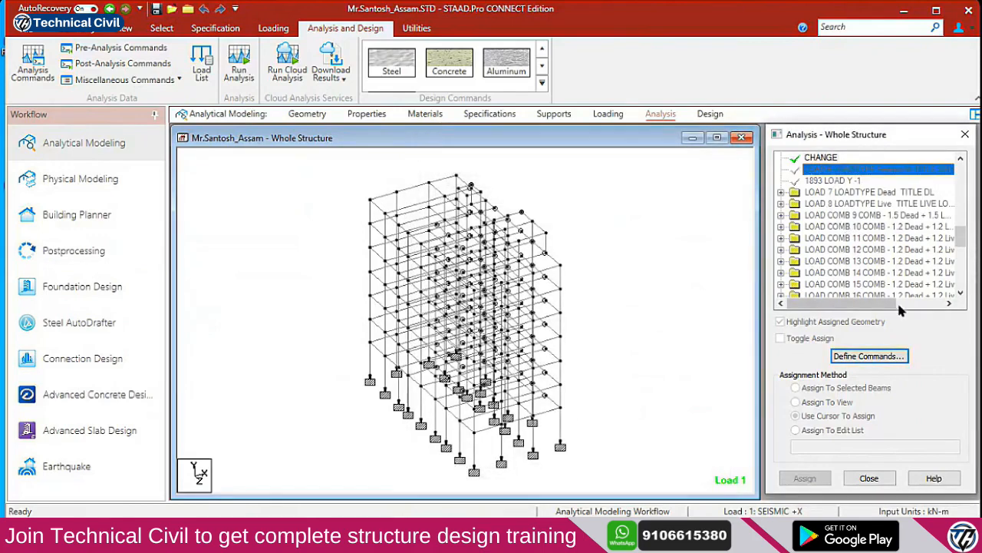
pyautogui.click(877, 357)
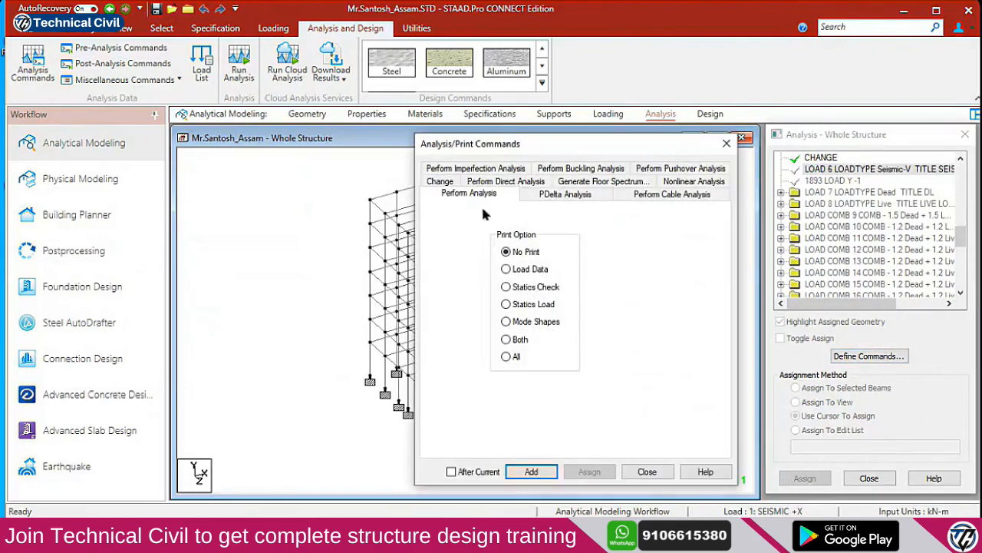
pyautogui.click(477, 473)
pyautogui.click(531, 471)
pyautogui.click(440, 181)
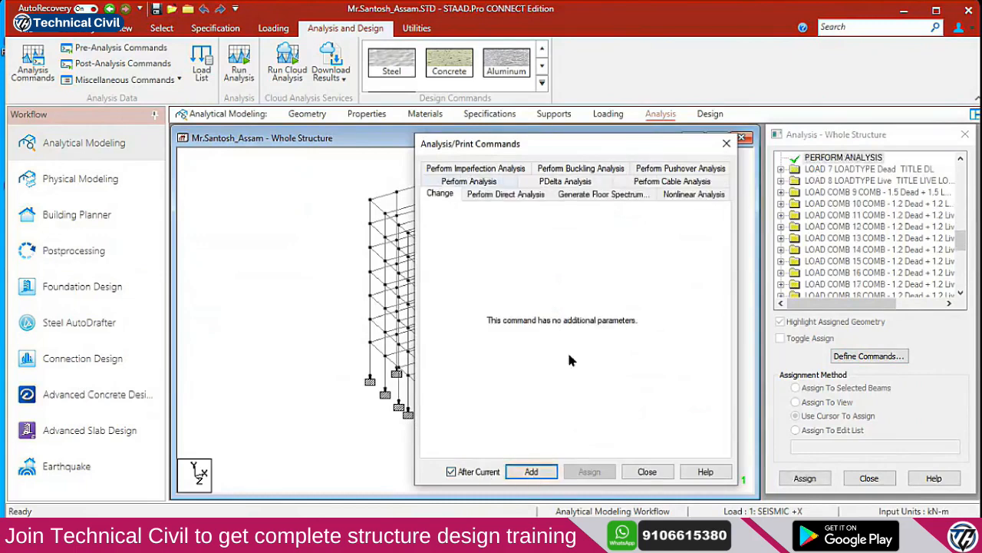
pyautogui.click(537, 471)
pyautogui.click(644, 471)
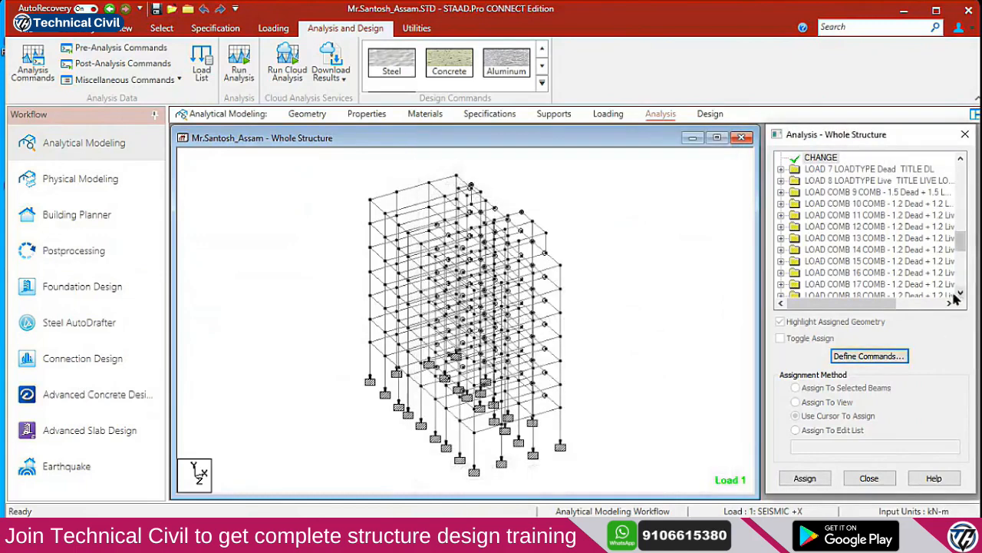
# Review the load combinations in the tree and reopen LOAD 6's command definitions, closing them unchanged
pyautogui.click(891, 195)
pyautogui.click(890, 206)
pyautogui.click(887, 228)
pyautogui.click(885, 262)
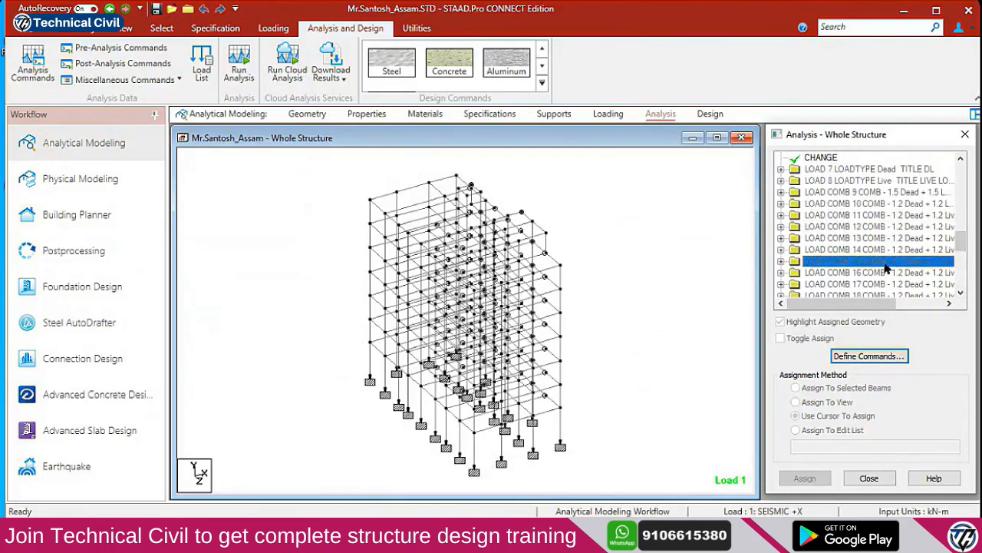
pyautogui.click(907, 238)
pyautogui.click(903, 203)
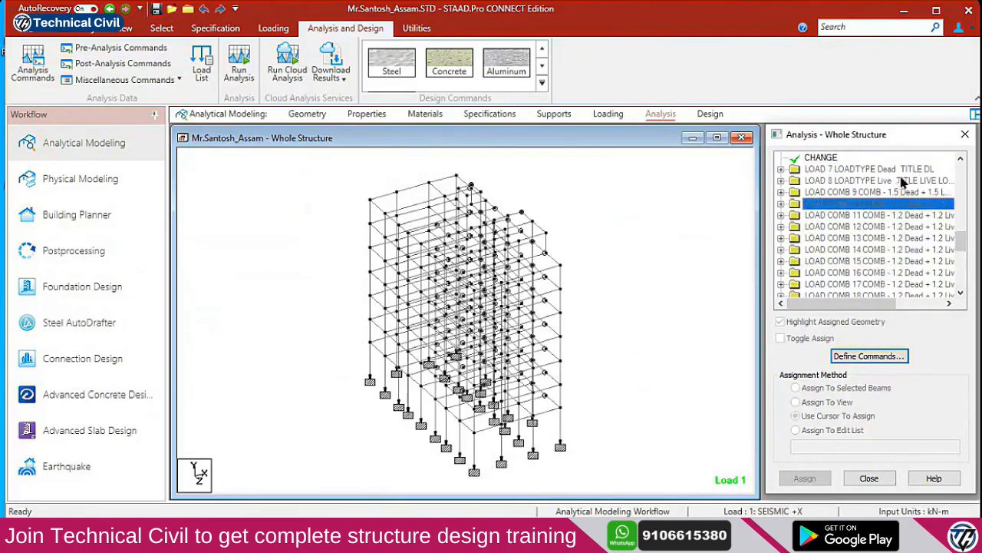
pyautogui.click(903, 182)
pyautogui.moveTo(960, 242); pyautogui.dragTo(959, 225)
pyautogui.click(904, 230)
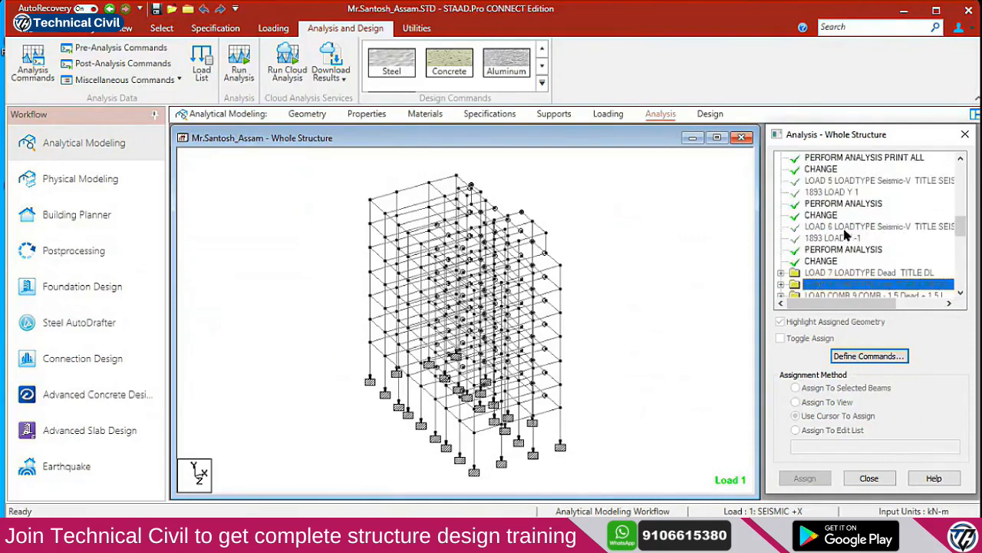
pyautogui.click(844, 228)
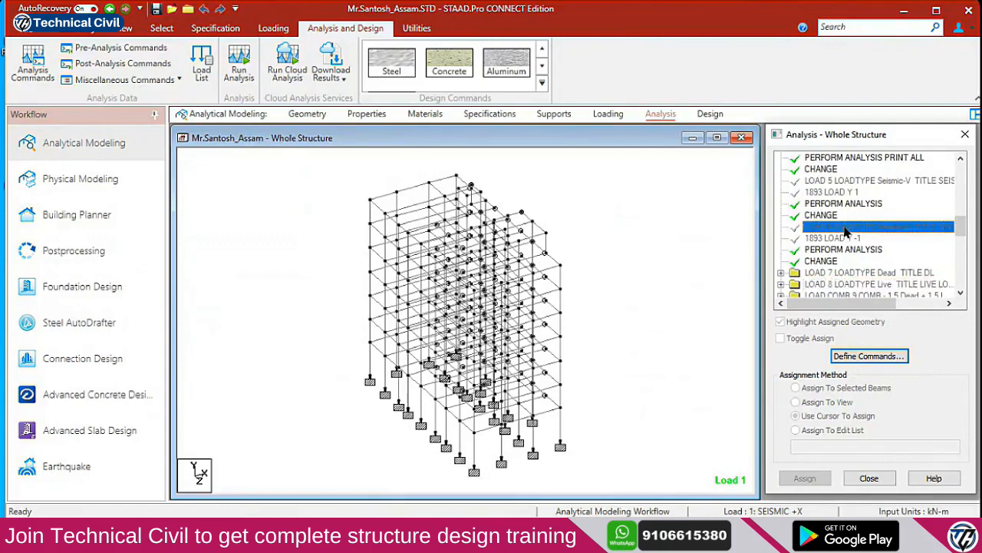
pyautogui.click(870, 356)
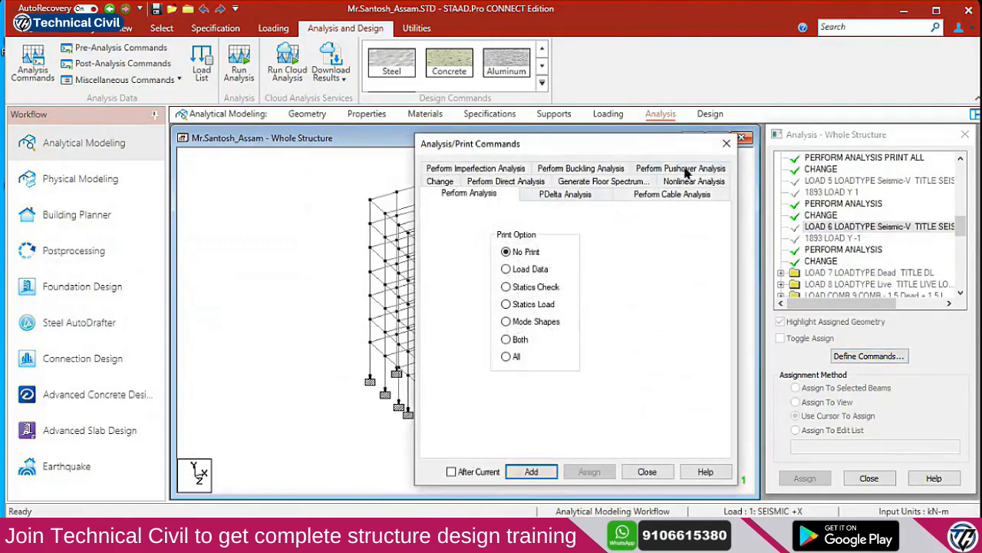
pyautogui.click(726, 143)
pyautogui.click(841, 250)
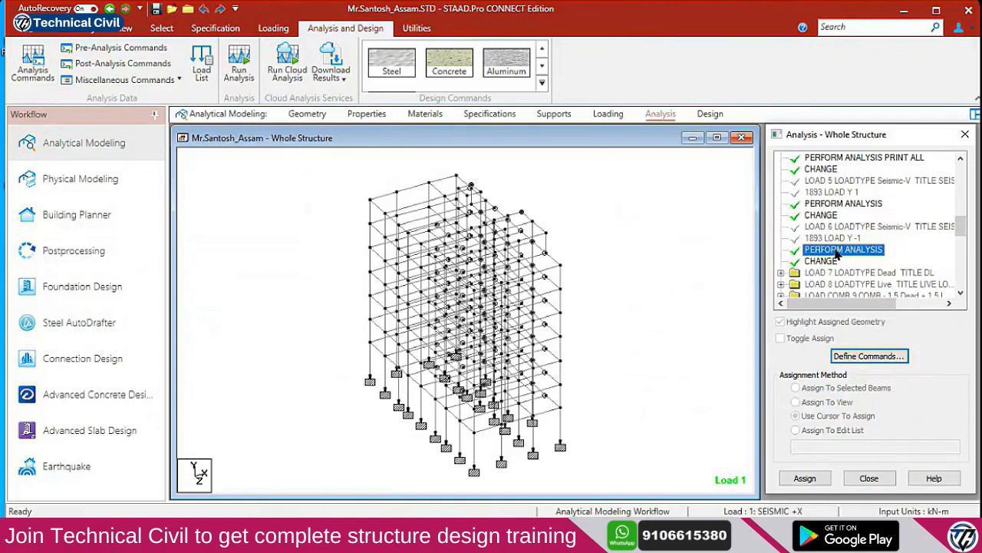
pyautogui.click(851, 228)
pyautogui.click(855, 253)
pyautogui.click(870, 227)
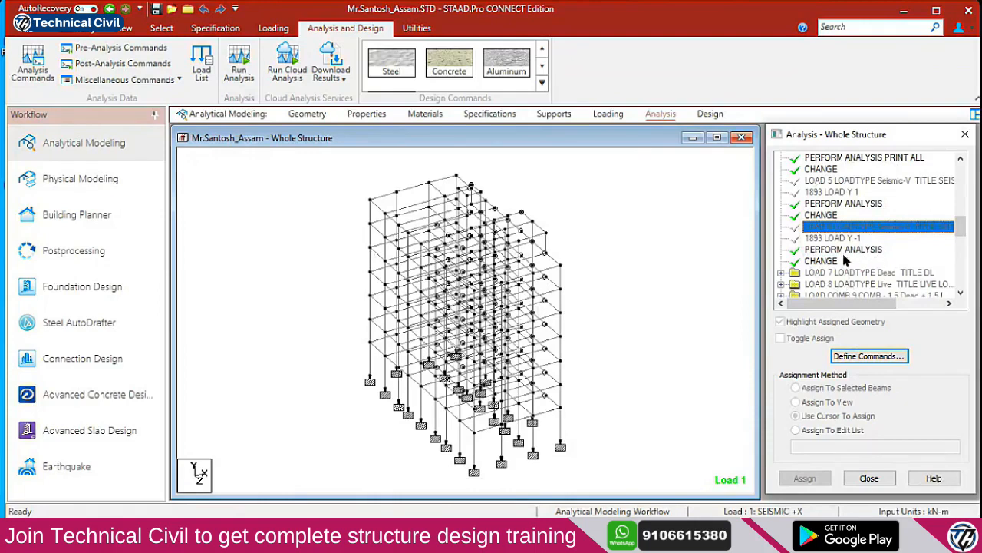
pyautogui.click(823, 262)
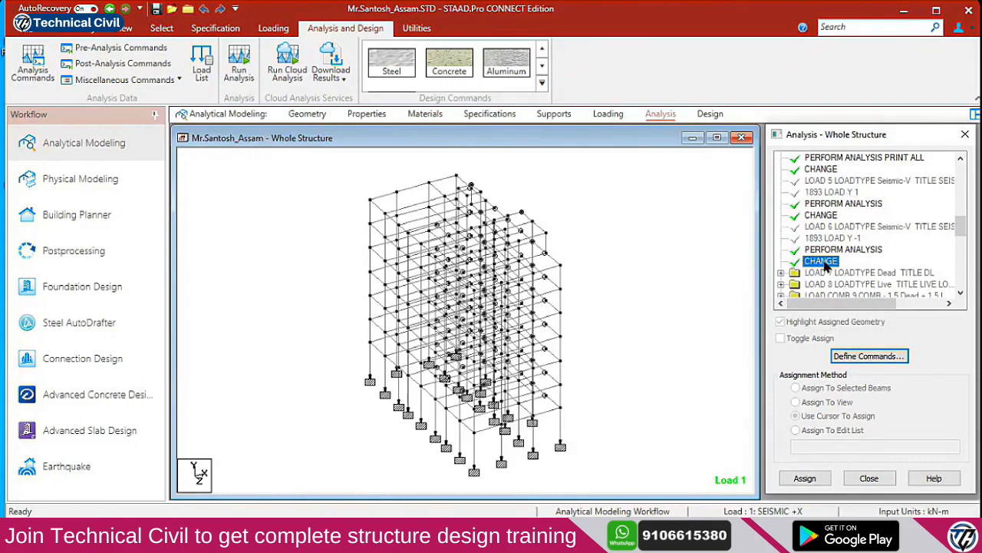
pyautogui.scroll(2, 831, 245)
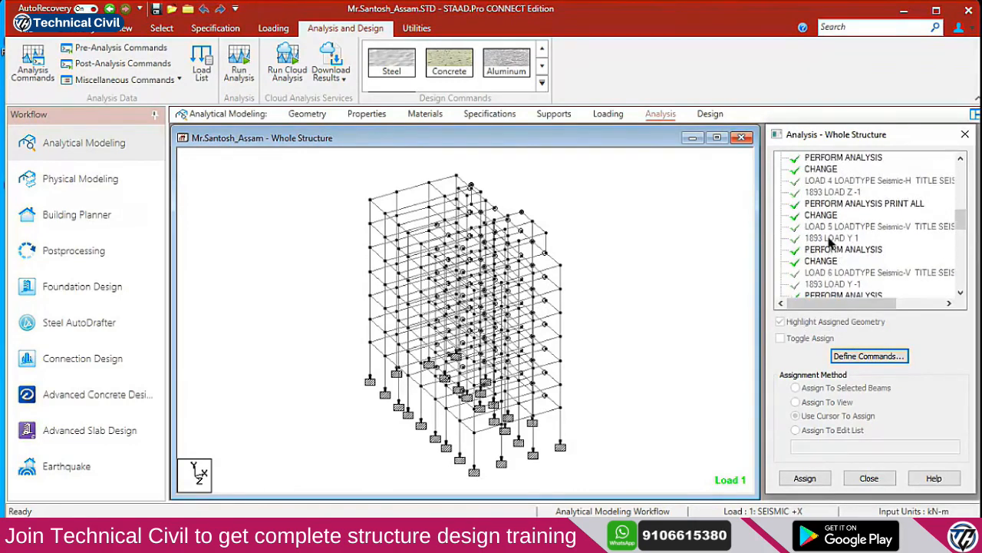
pyautogui.scroll(3, 833, 229)
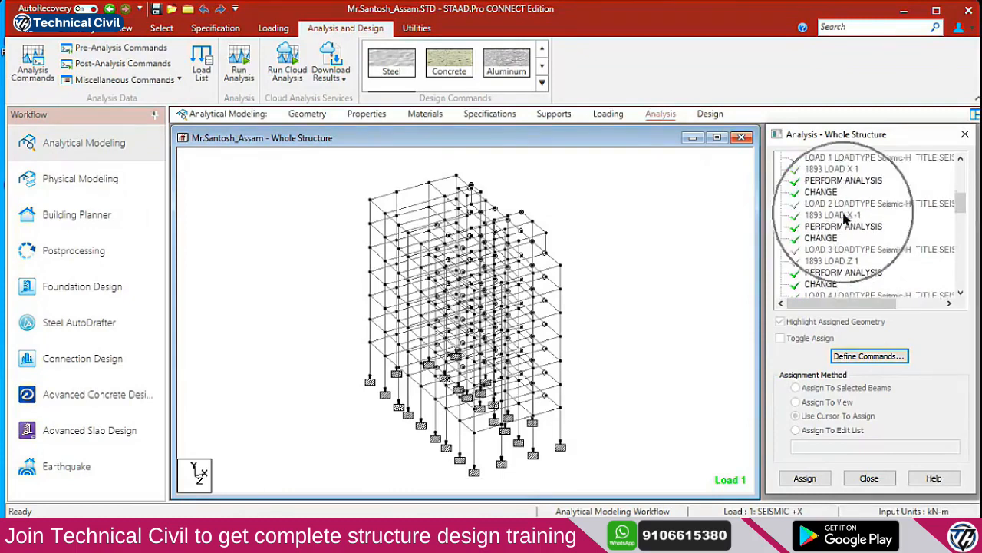
pyautogui.click(841, 216)
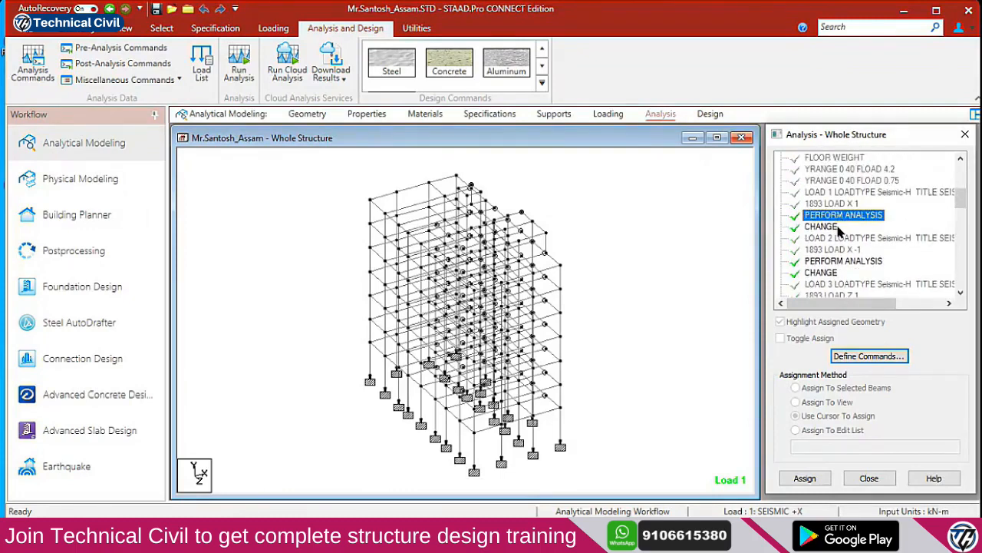
pyautogui.click(838, 227)
pyautogui.click(837, 194)
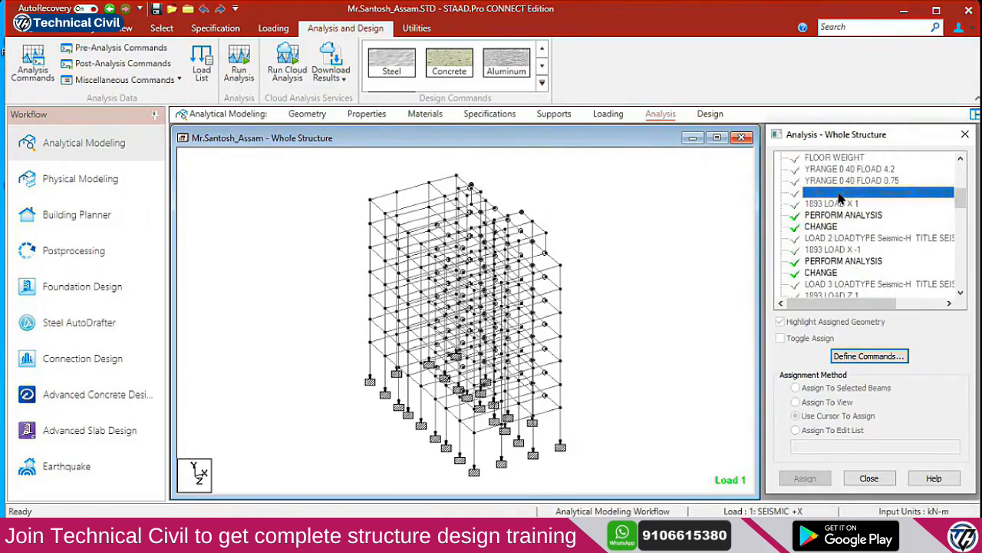
pyautogui.click(842, 216)
pyautogui.click(841, 227)
pyautogui.click(848, 239)
pyautogui.click(848, 247)
pyautogui.scroll(-1, 848, 234)
pyautogui.click(845, 228)
pyautogui.click(833, 239)
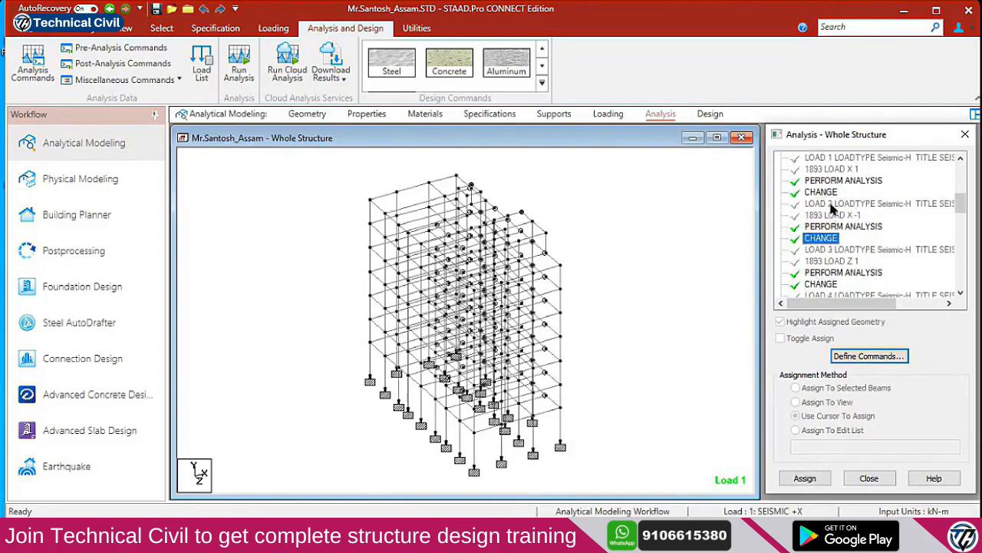
pyautogui.click(834, 206)
pyautogui.click(836, 228)
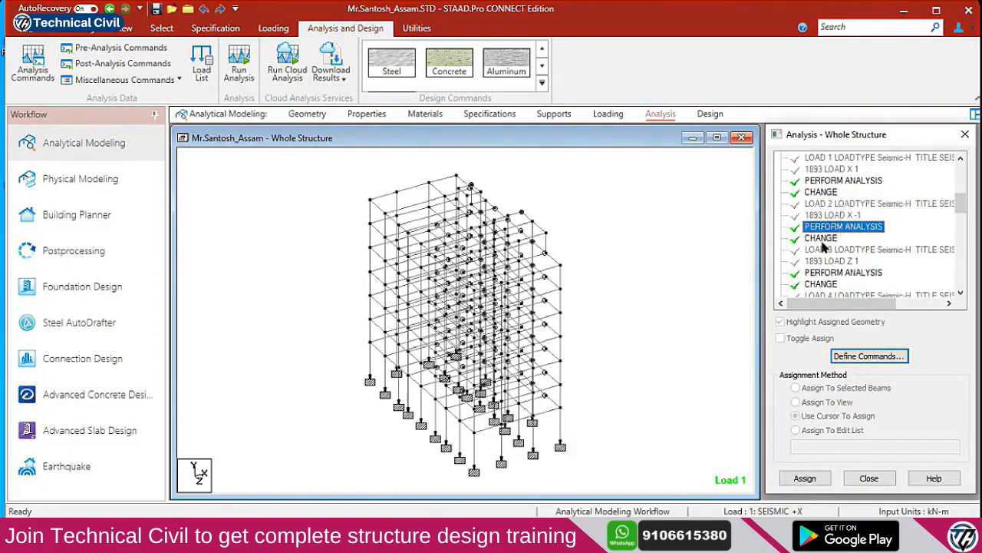
pyautogui.click(822, 240)
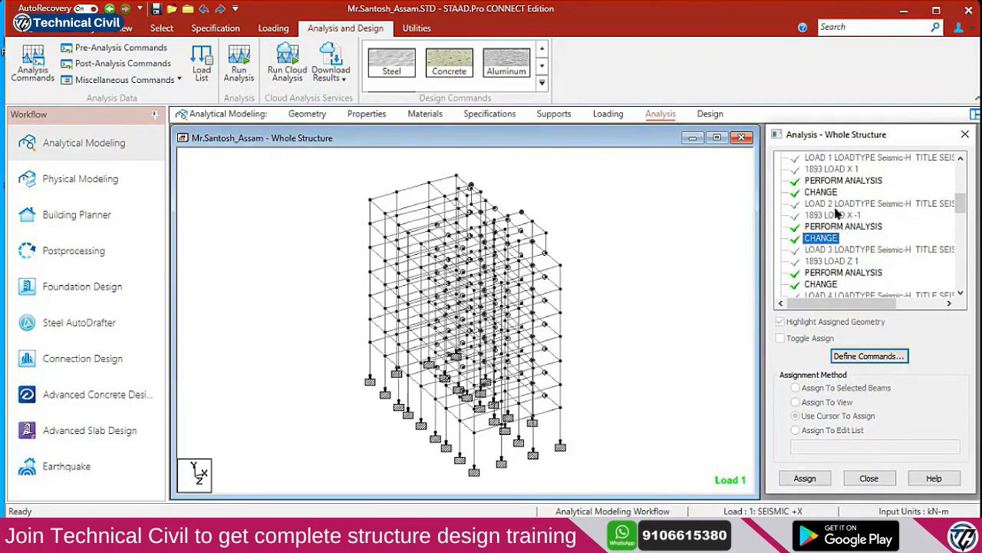
pyautogui.scroll(1, 844, 197)
pyautogui.scroll(-1, 841, 201)
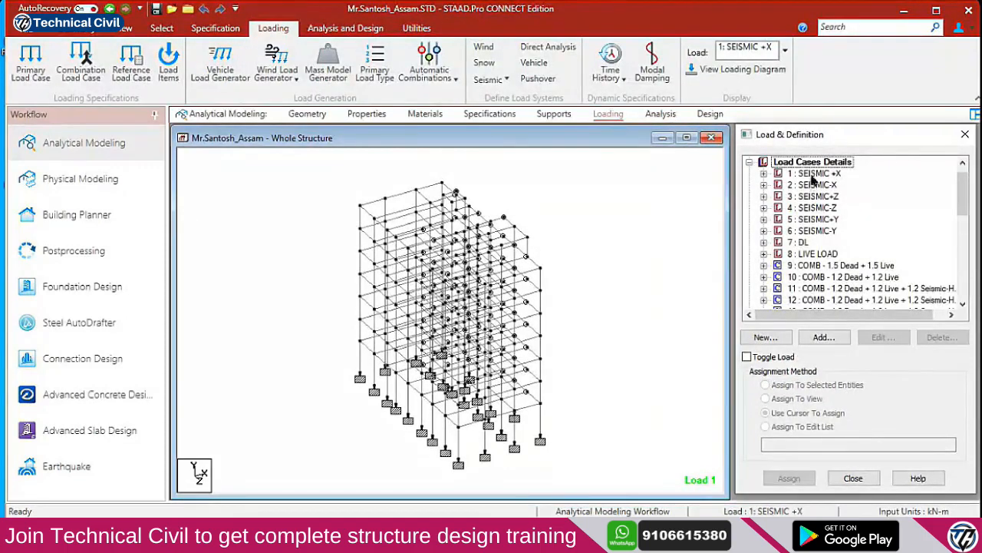
# Select load case 8 LIVE LOAD in the Load Cases Details list
pyautogui.click(806, 253)
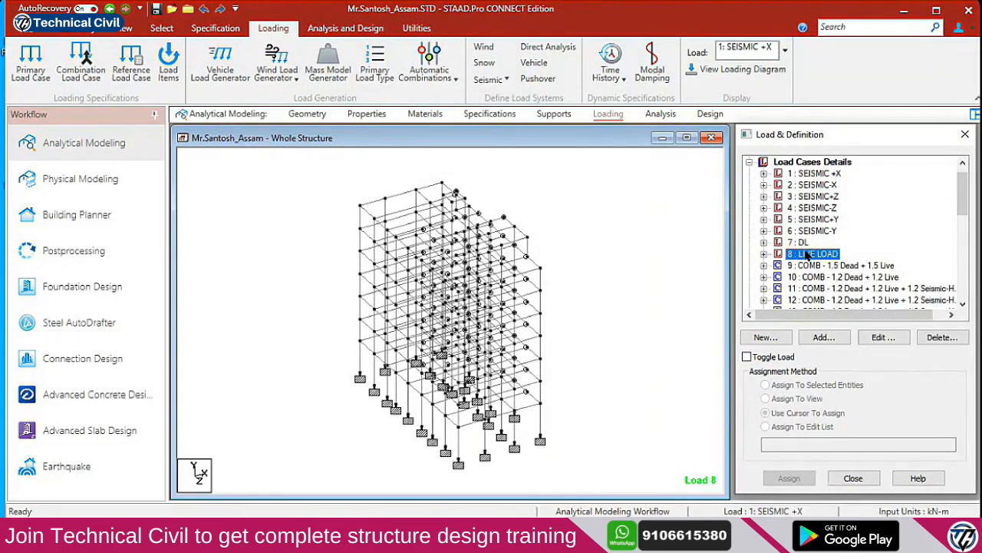
pyautogui.scroll(1, 816, 234)
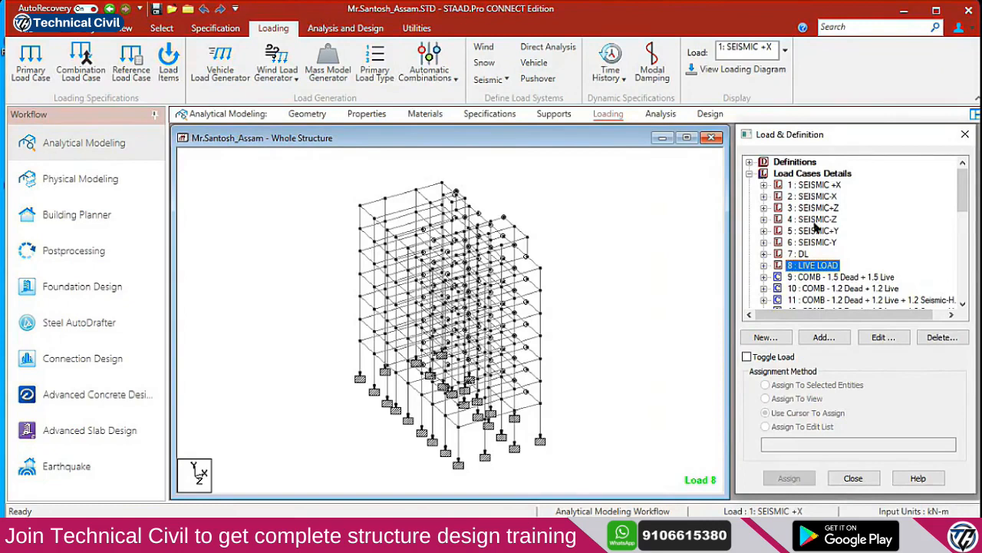
# Review the Analysis command tree, stepping through LOAD 1 and LOAD 2 with their PERFORM ANALYSIS and CHANGE
pyautogui.click(662, 113)
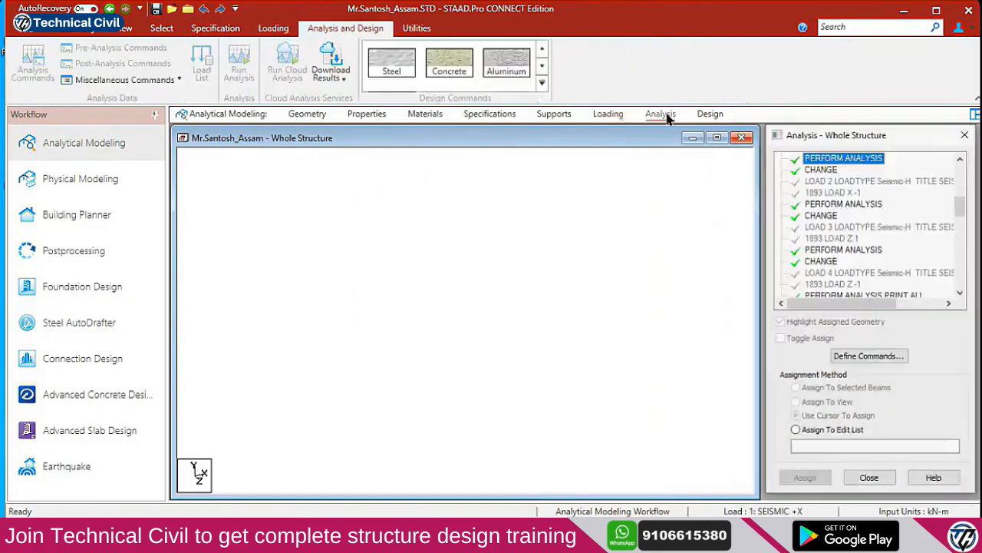
pyautogui.click(857, 206)
pyautogui.scroll(1, 858, 210)
pyautogui.click(849, 193)
pyautogui.click(836, 204)
pyautogui.click(832, 216)
pyautogui.click(827, 240)
pyautogui.click(825, 271)
pyautogui.scroll(-1, 850, 244)
pyautogui.scroll(-6, 850, 244)
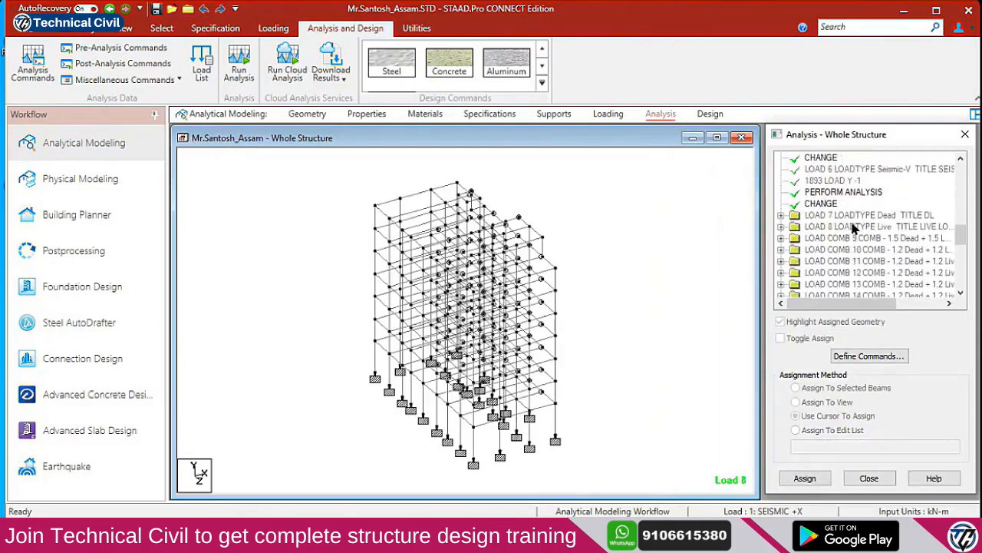
pyautogui.scroll(6, 845, 219)
pyautogui.scroll(4, 814, 205)
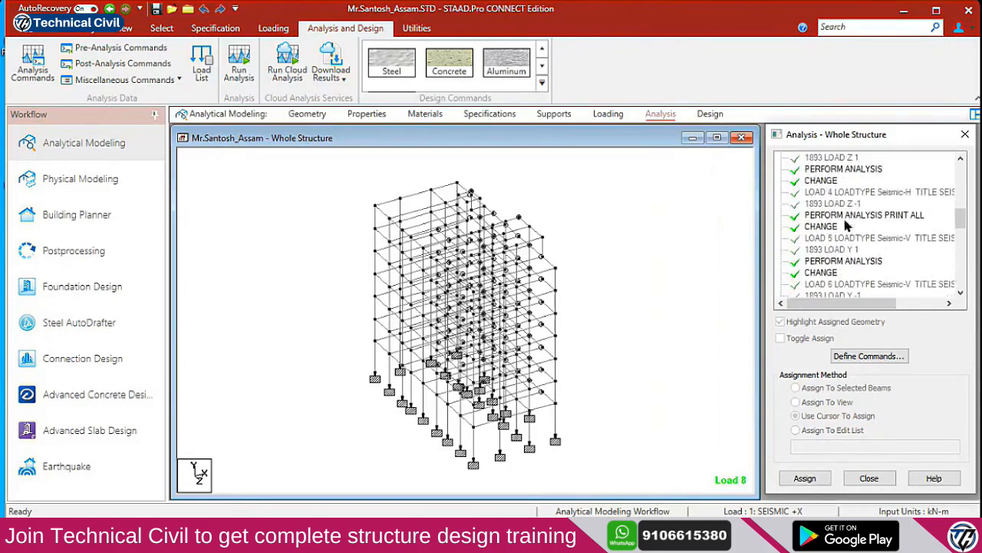
pyautogui.click(605, 114)
# Expand the load case list and open case 6 SEISMIC-Y to display its 1893 LOAD Y -1 item
pyautogui.click(749, 173)
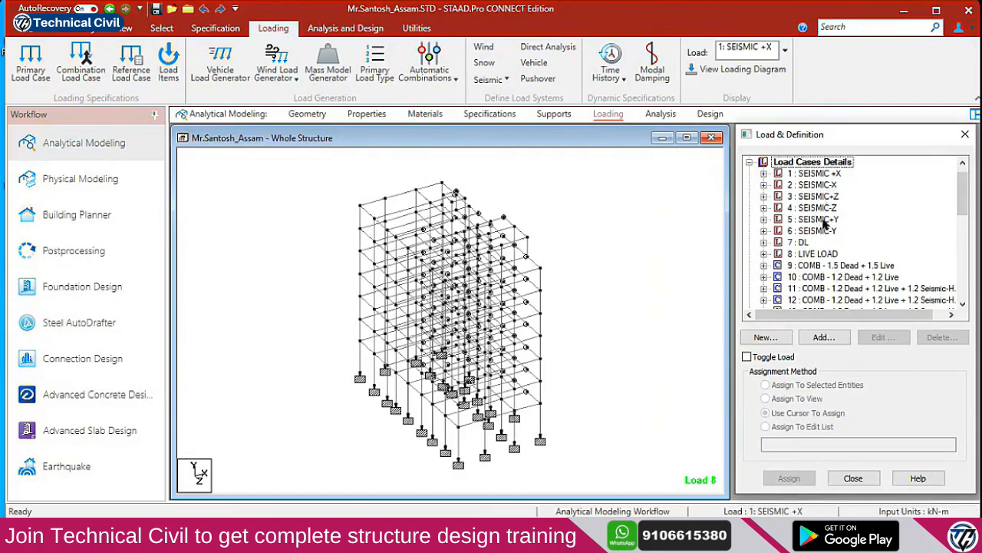
pyautogui.click(835, 173)
pyautogui.click(833, 197)
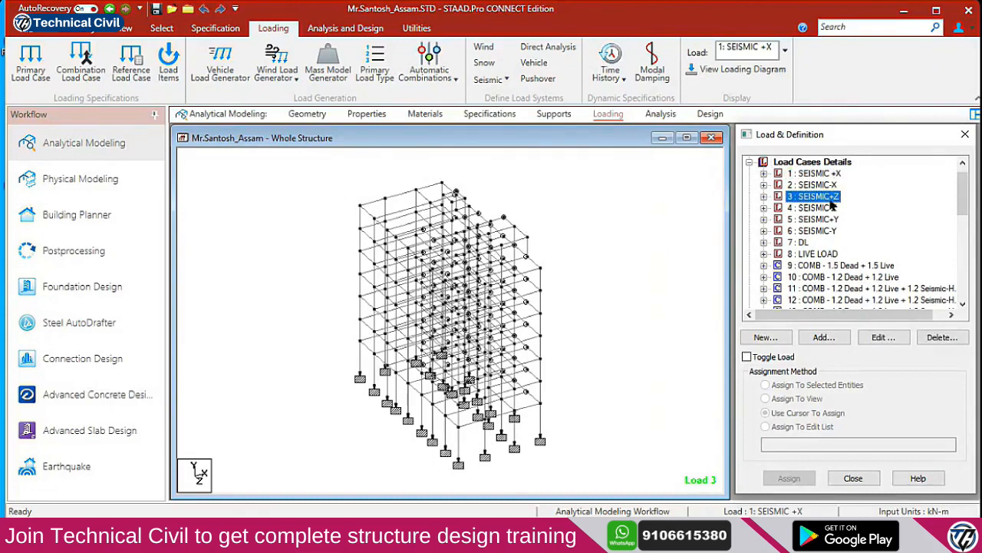
pyautogui.click(832, 231)
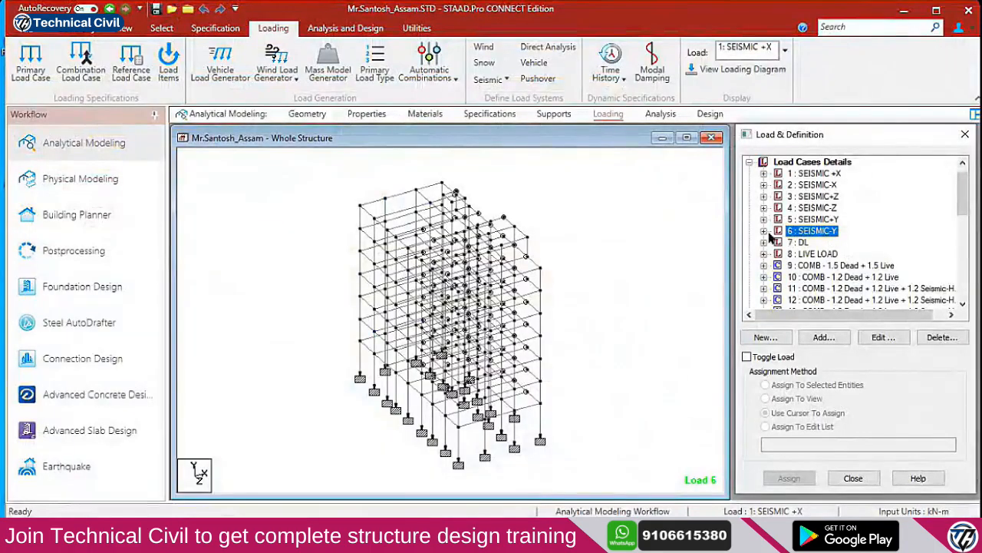
pyautogui.click(763, 231)
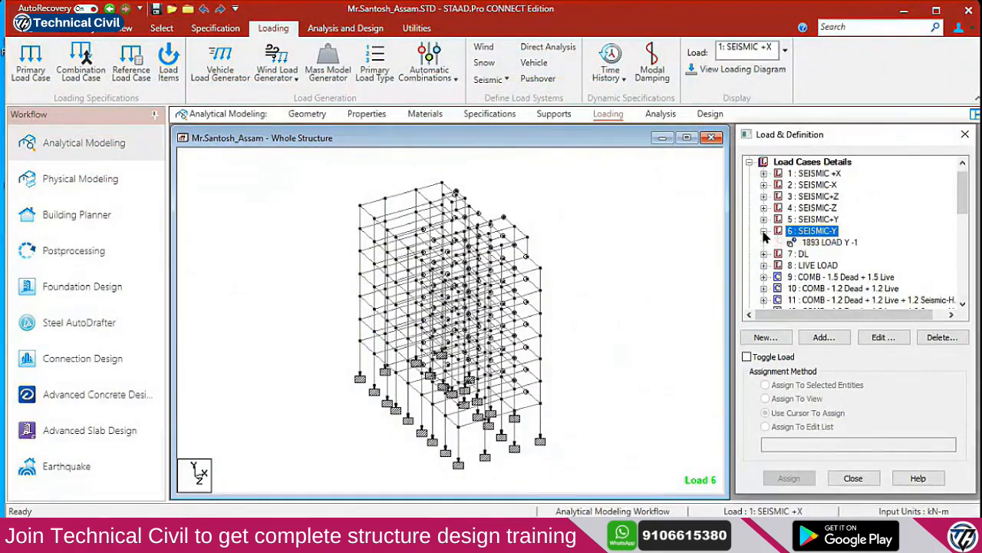
pyautogui.click(817, 242)
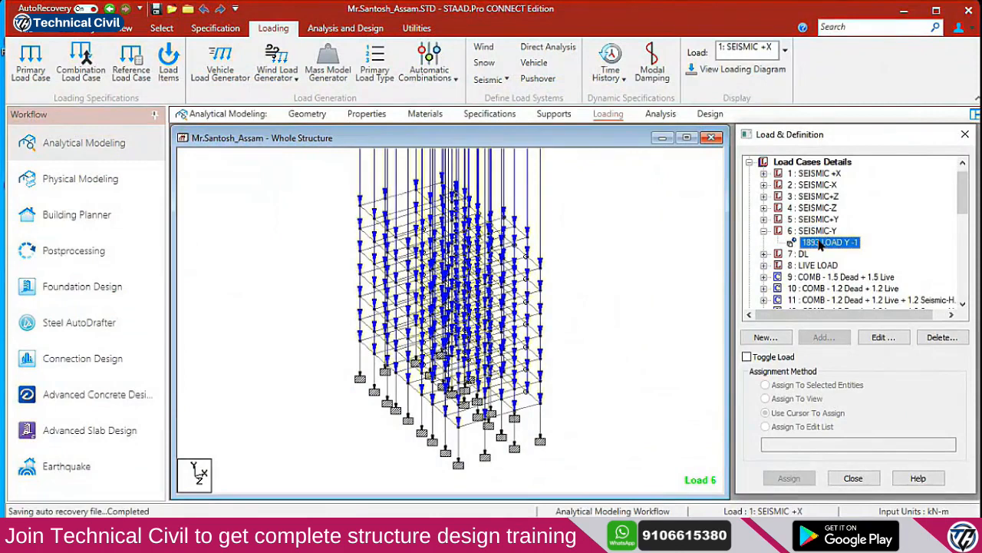
pyautogui.click(815, 231)
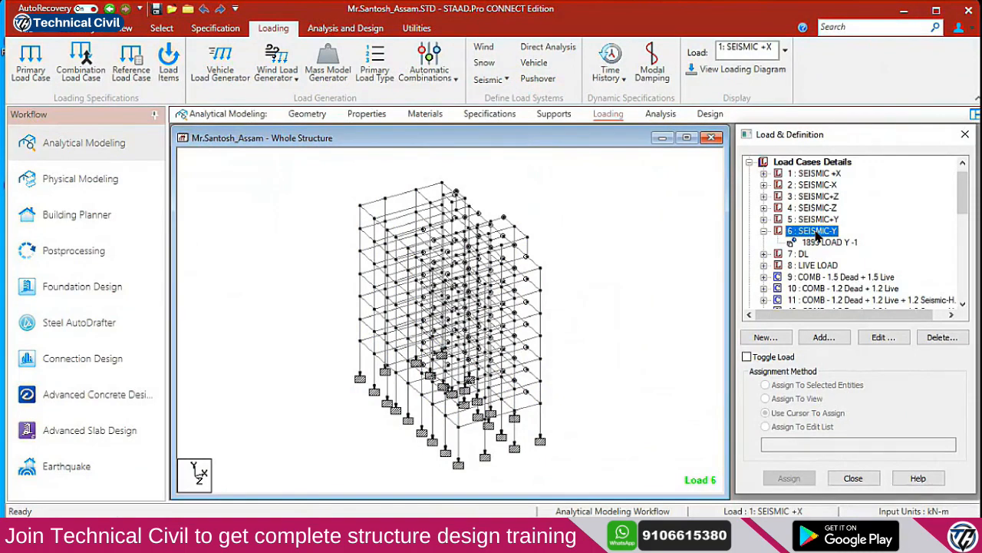
pyautogui.click(660, 113)
pyautogui.scroll(-3, 861, 244)
pyautogui.scroll(-3, 861, 244)
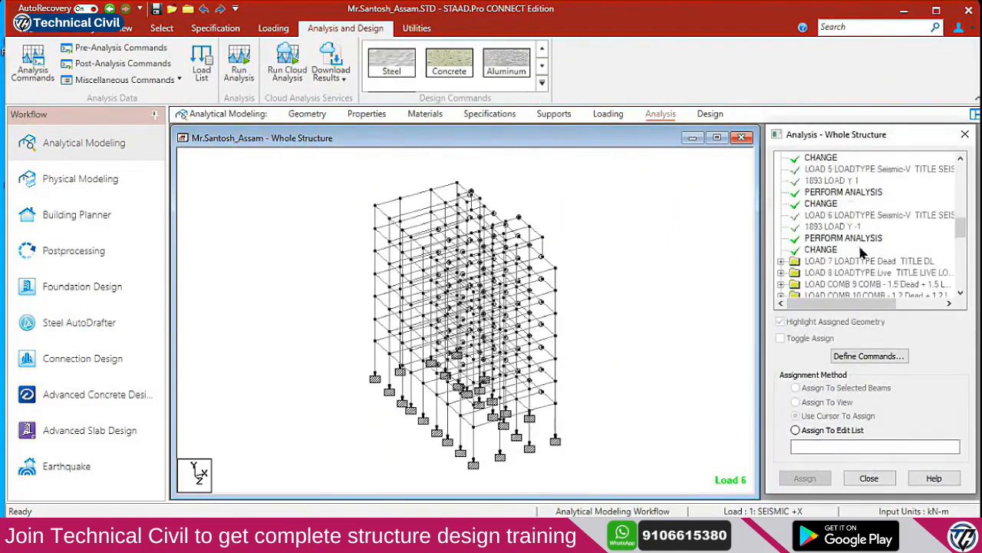
pyautogui.click(841, 206)
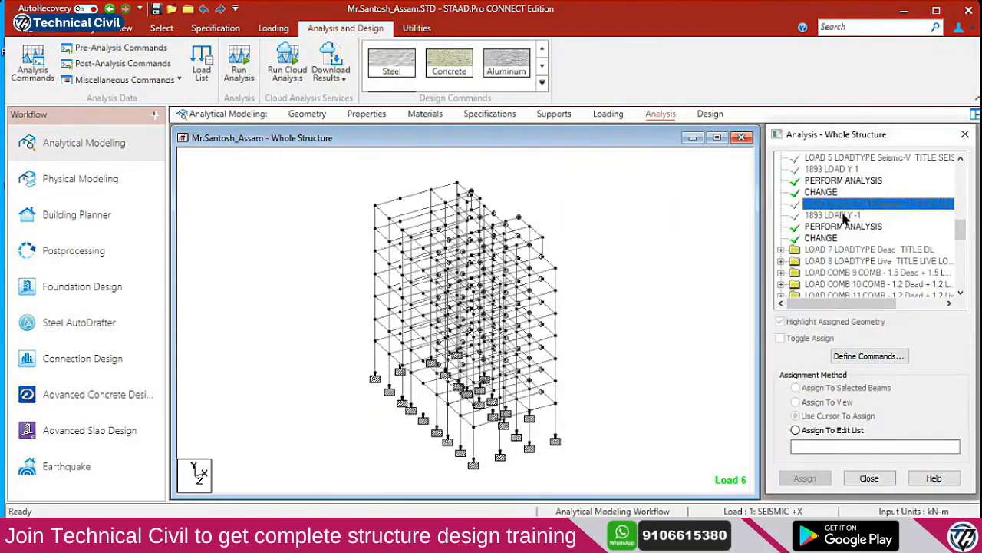
pyautogui.click(843, 227)
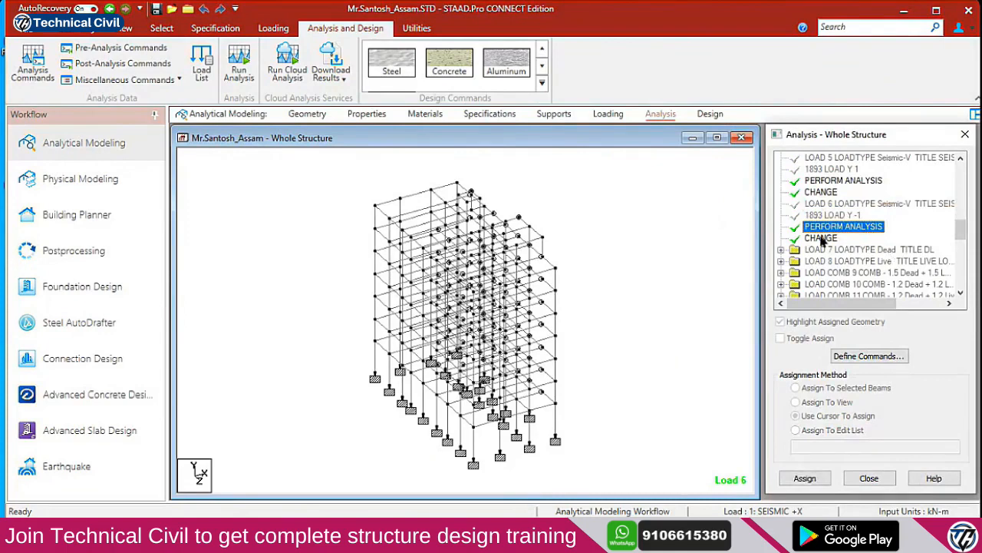
pyautogui.click(822, 238)
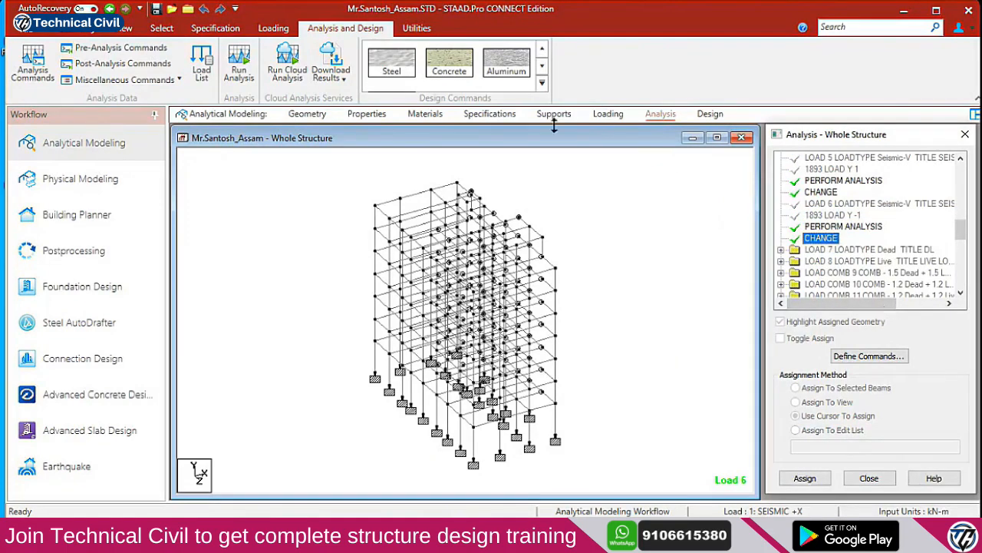
pyautogui.click(608, 114)
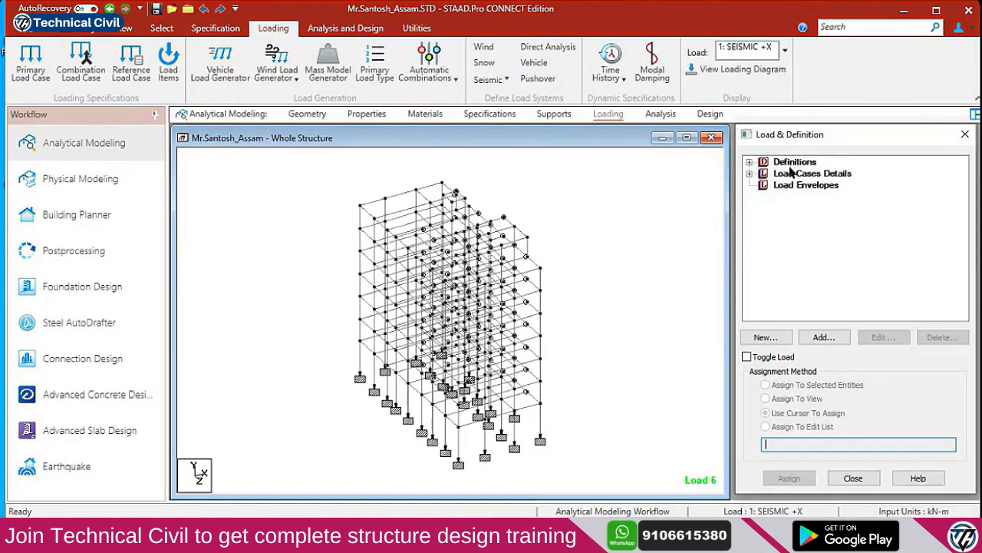
pyautogui.click(752, 175)
pyautogui.click(817, 175)
pyautogui.click(817, 186)
pyautogui.click(817, 197)
pyautogui.click(813, 208)
pyautogui.click(810, 220)
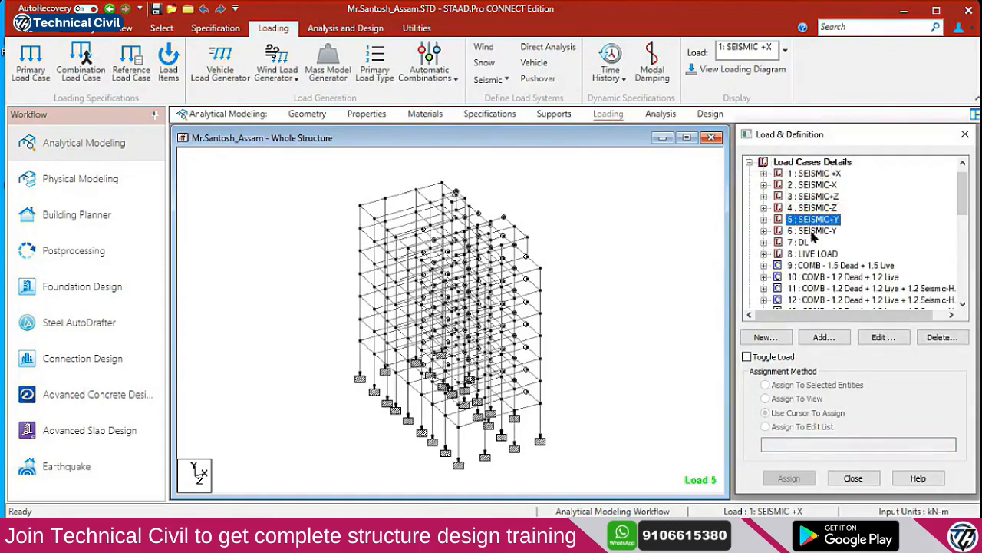
pyautogui.click(812, 231)
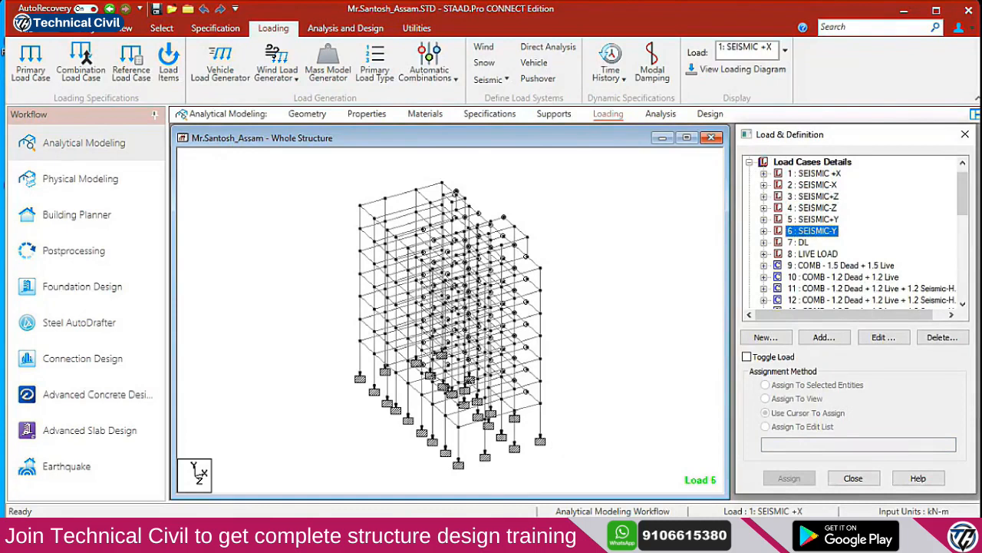
pyautogui.moveTo(367, 541)
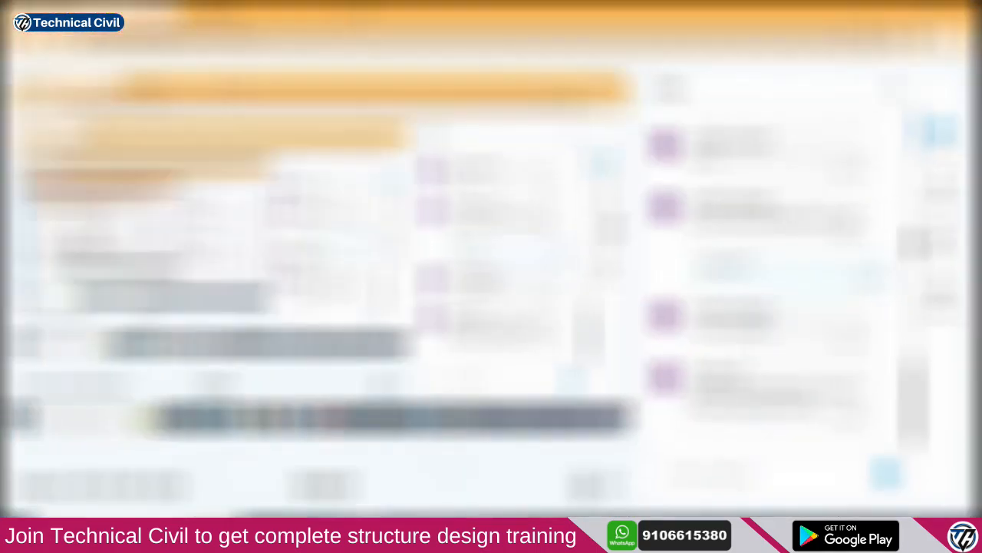
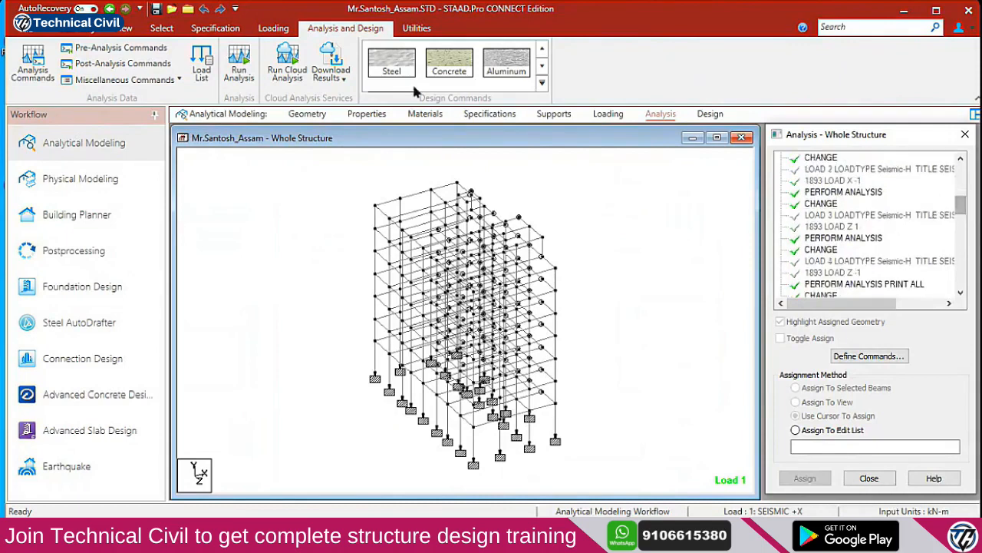
pyautogui.click(424, 28)
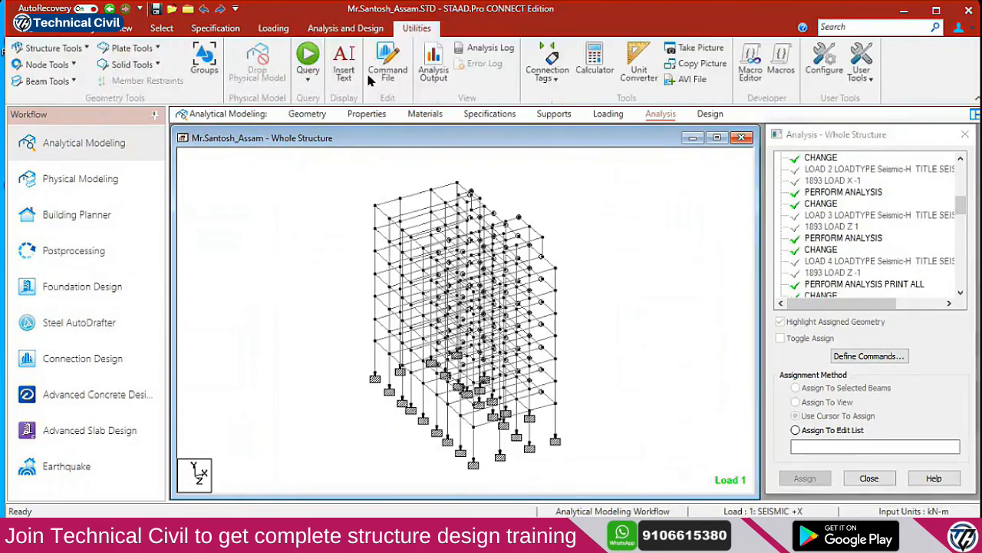
pyautogui.click(432, 65)
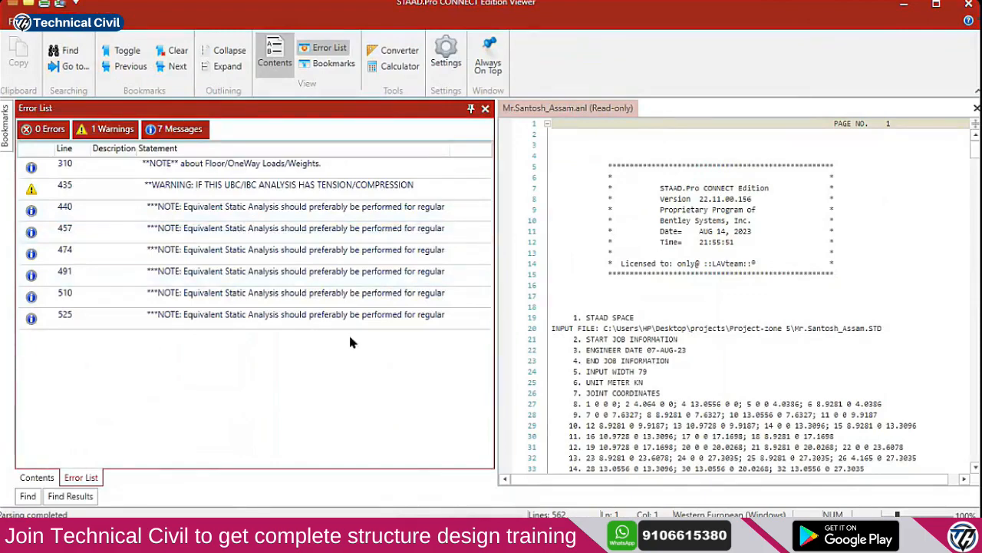
# Jump to the line 310 floor-load note, select lines 310–314, and minimize the Viewer
pyautogui.doubleClick(253, 164)
pyautogui.moveTo(573, 301); pyautogui.dragTo(680, 342)
pyautogui.click(776, 337)
pyautogui.moveTo(772, 339); pyautogui.dragTo(559, 297)
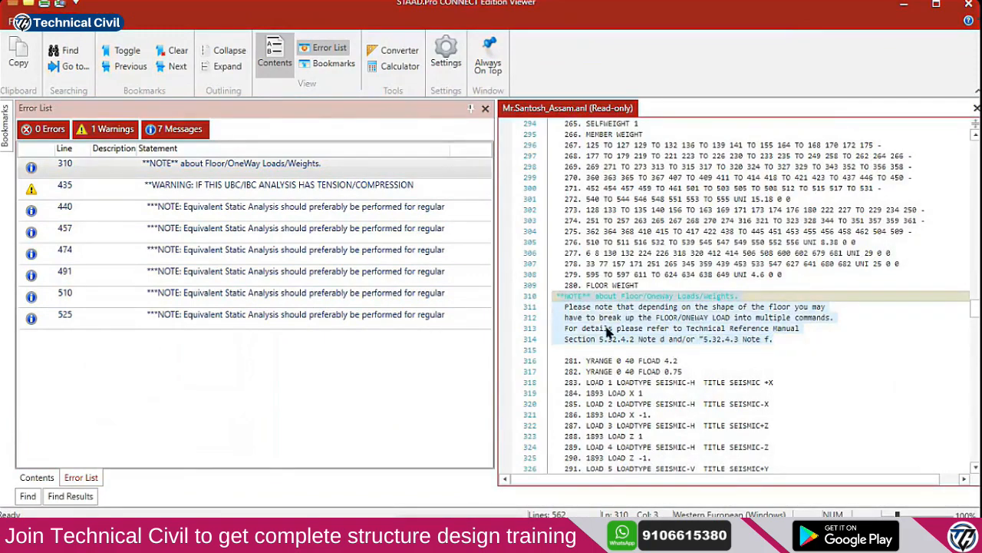
pyautogui.click(905, 5)
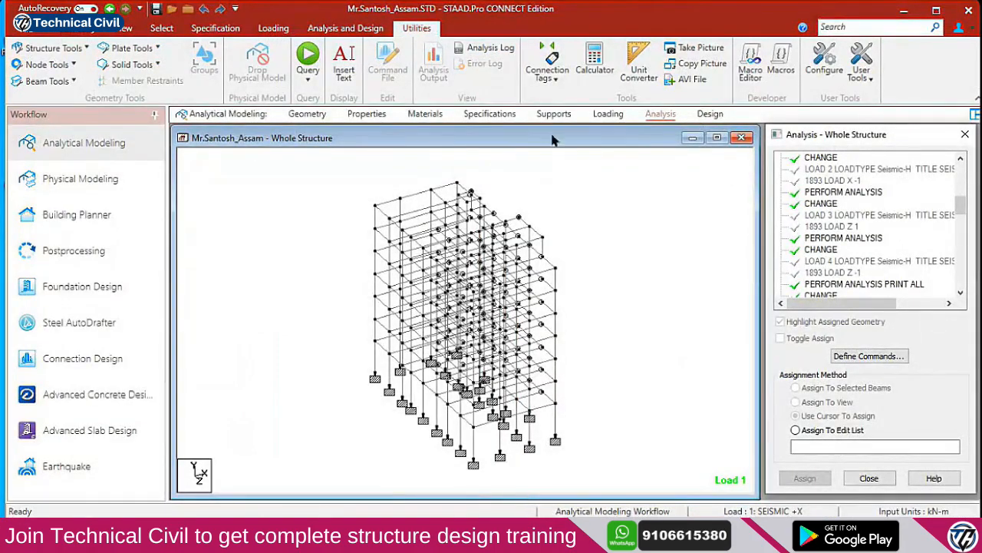
# Display the 7 : DL floor load YRANGE 23 26 FLOAD -5.75 GY on the model
pyautogui.click(607, 114)
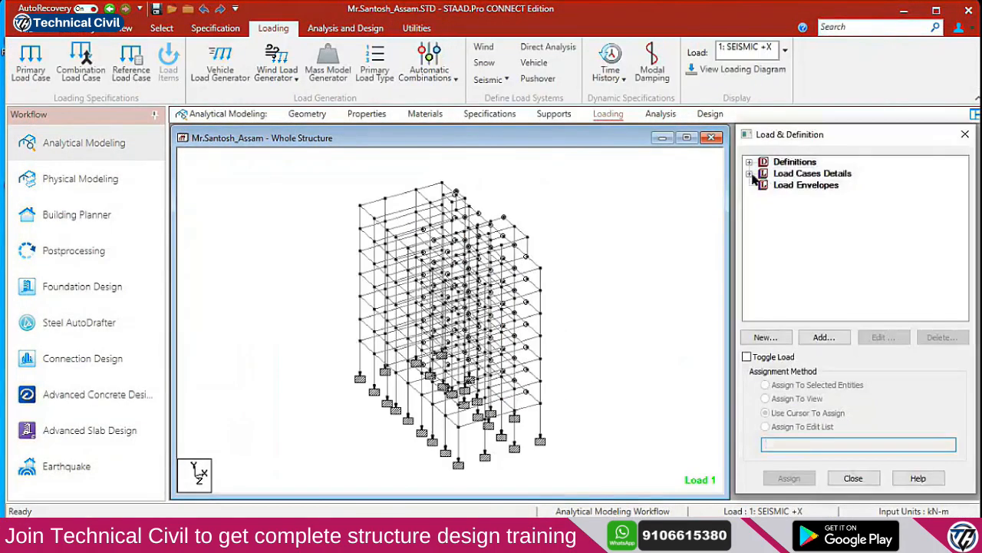
pyautogui.click(750, 173)
pyautogui.click(764, 243)
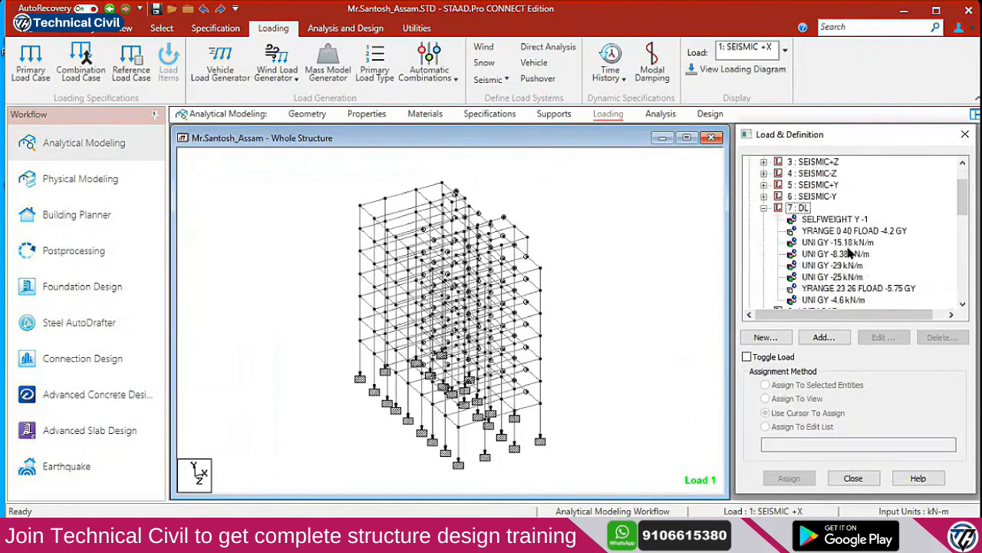
pyautogui.click(849, 288)
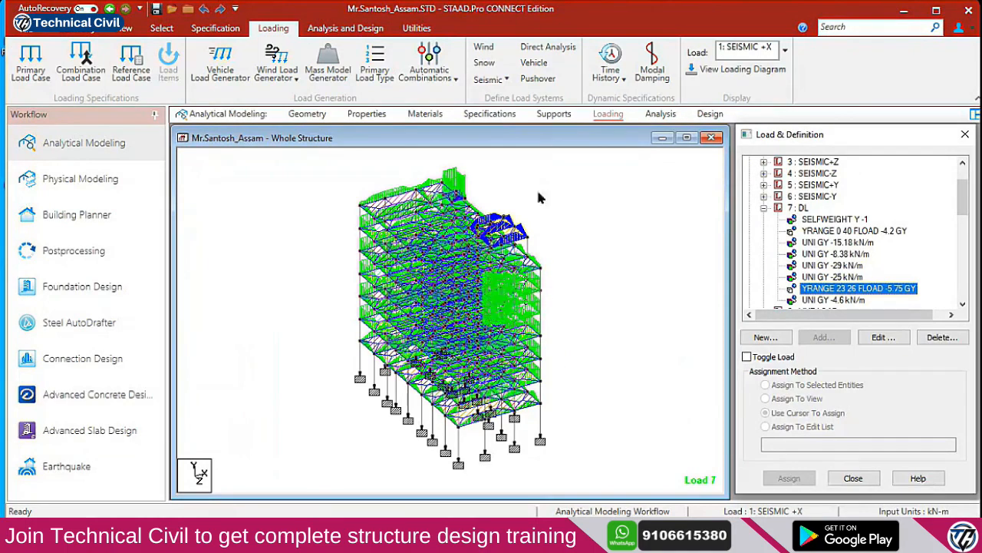
pyautogui.click(416, 28)
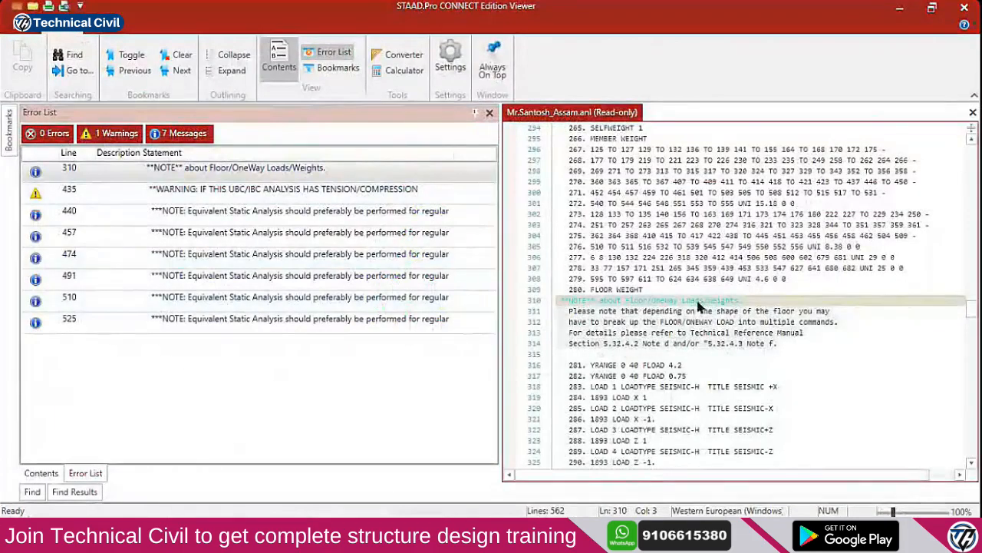
# Select the line 311–312 advice to split the floor load, then close the output viewer
pyautogui.click(568, 317)
pyautogui.click(568, 311)
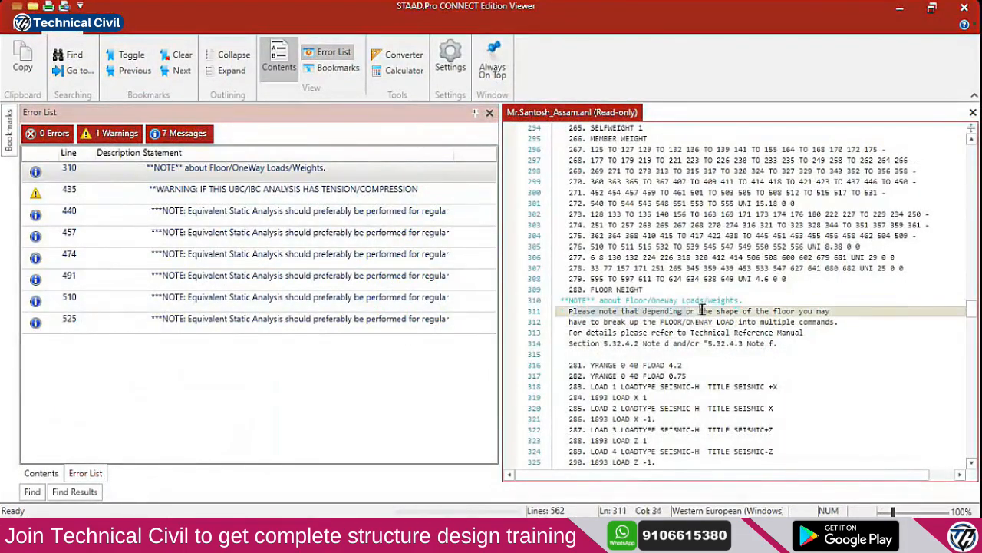
pyautogui.click(788, 307)
pyautogui.moveTo(788, 307); pyautogui.dragTo(839, 322)
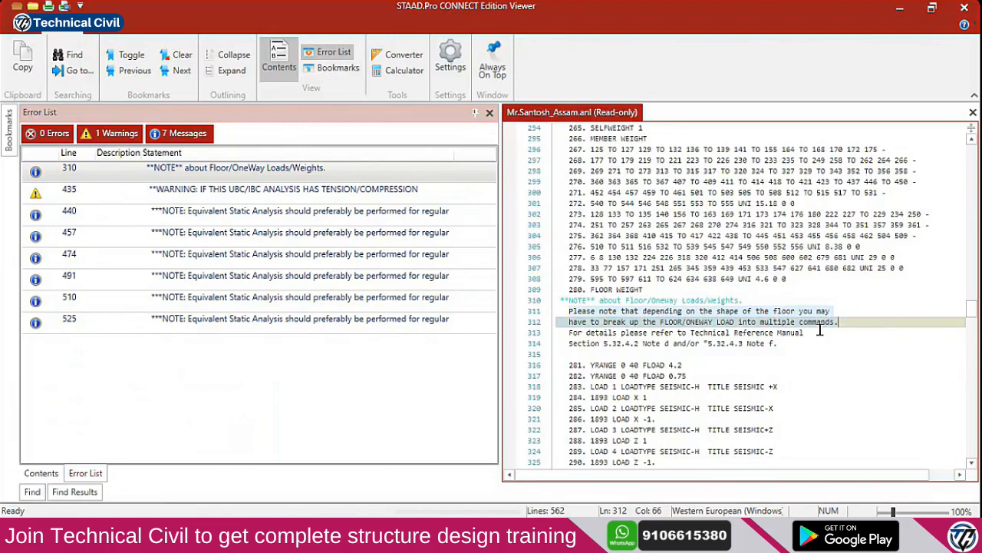
pyautogui.click(964, 7)
pyautogui.moveTo(962, 198); pyautogui.dragTo(961, 290)
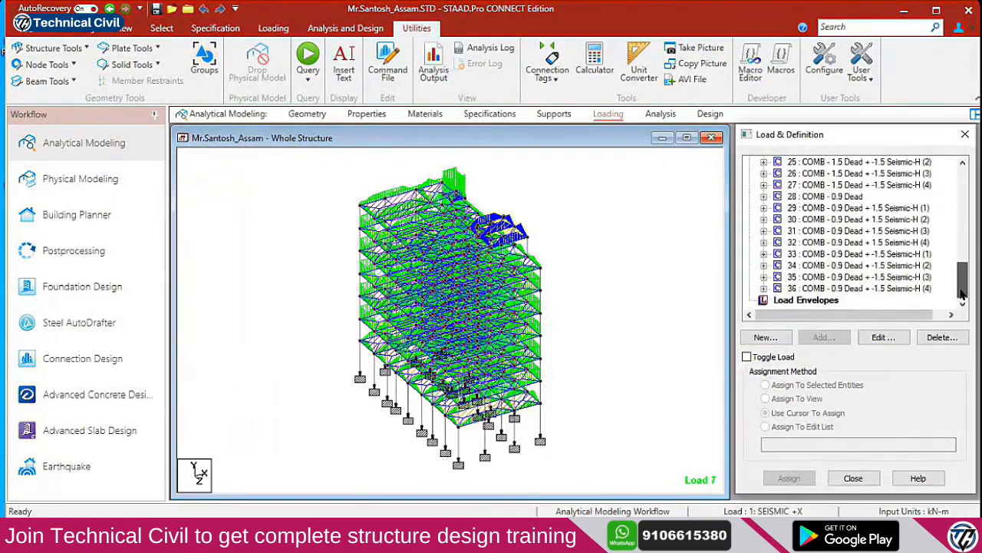
# Save the model, rerun the analysis, and choose to view the output file afterwards
pyautogui.click(660, 113)
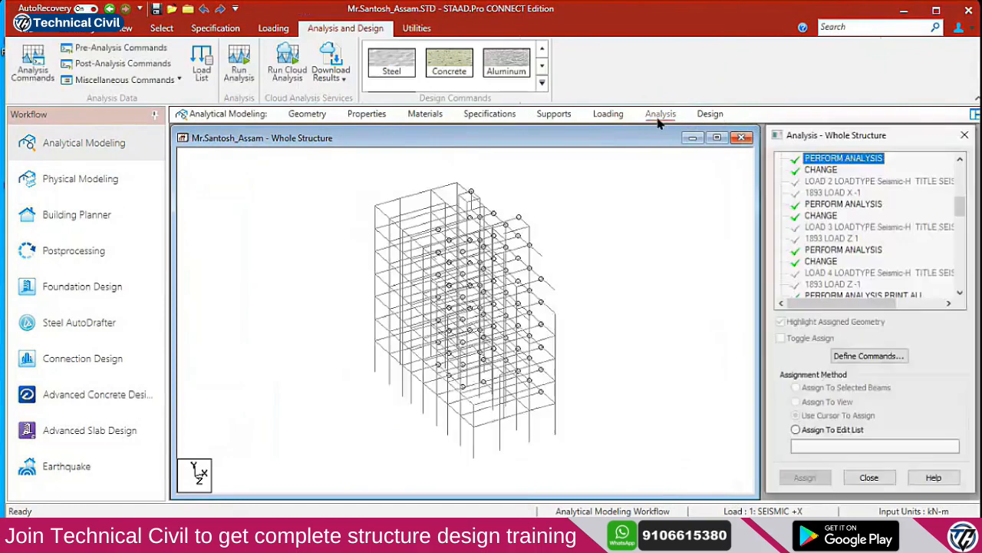
pyautogui.moveTo(961, 205); pyautogui.dragTo(960, 278)
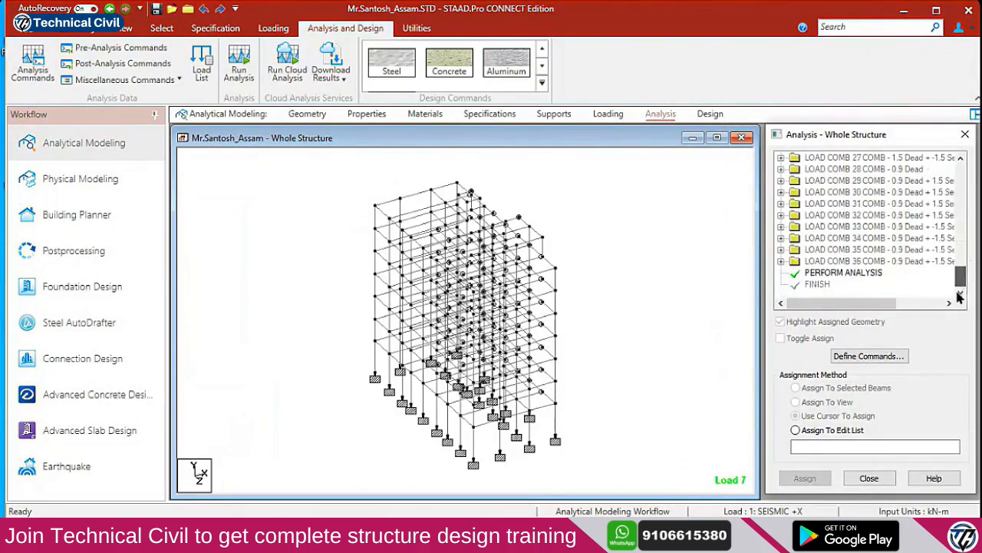
pyautogui.click(239, 62)
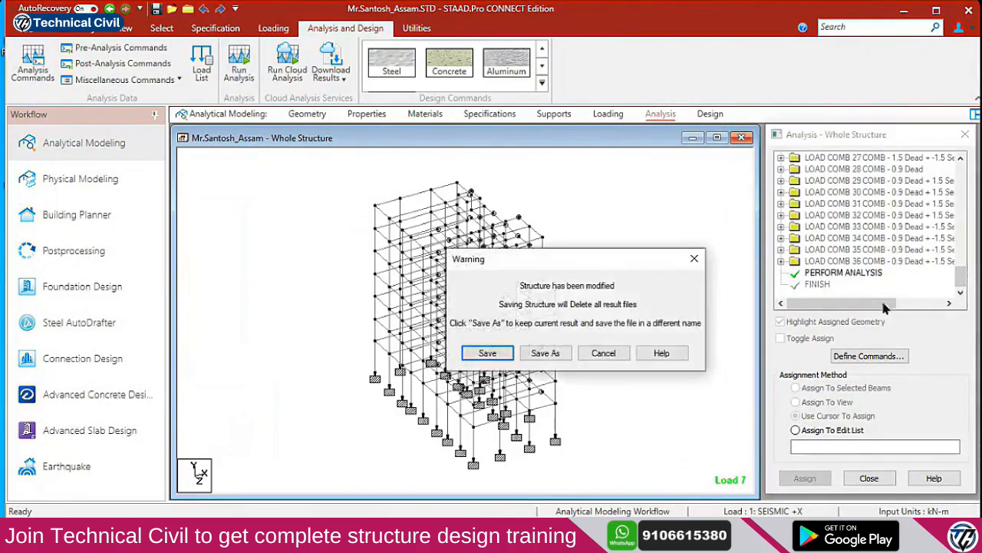
pyautogui.click(485, 353)
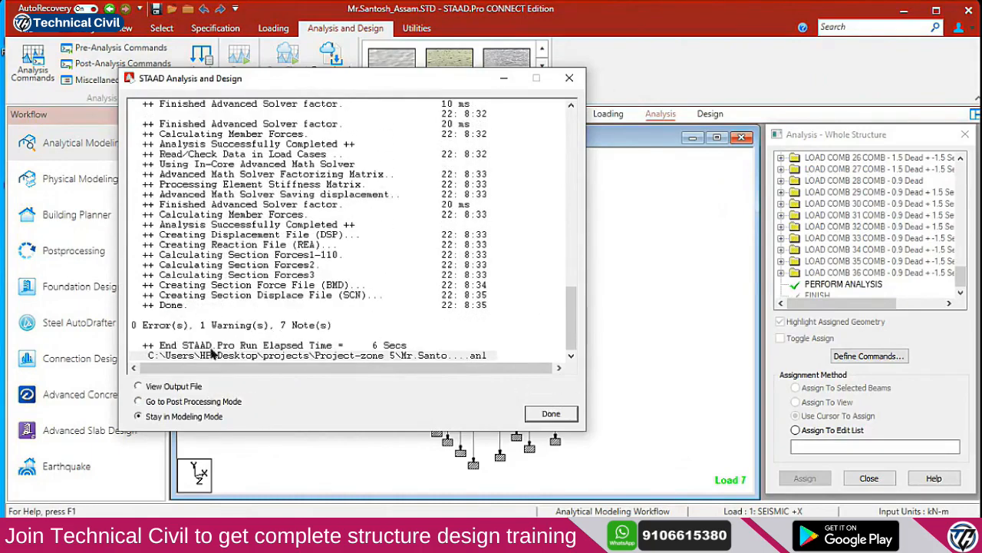
pyautogui.click(170, 387)
pyautogui.click(551, 413)
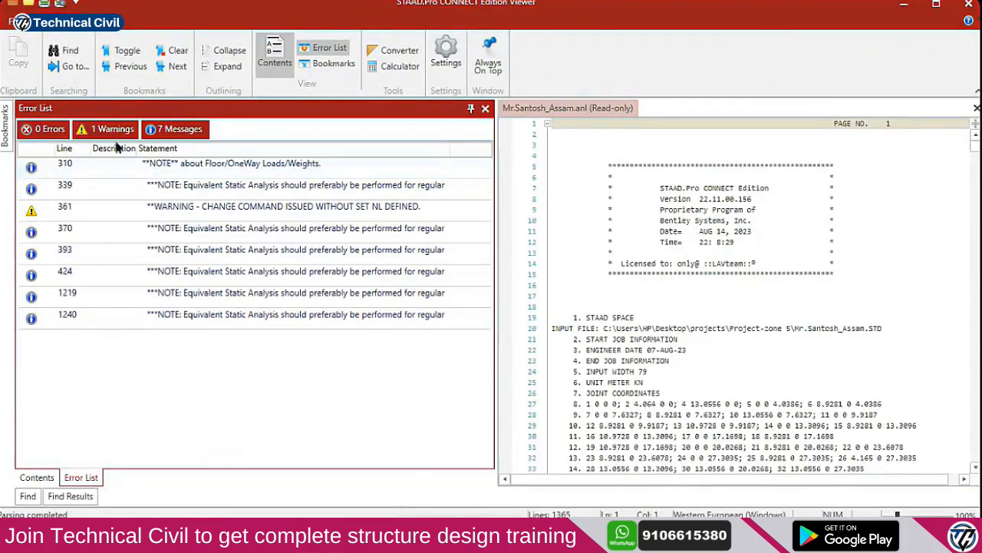
# Hide the 7 messages, read the line 361–365 SET NL warning, then close the Viewer
pyautogui.click(171, 129)
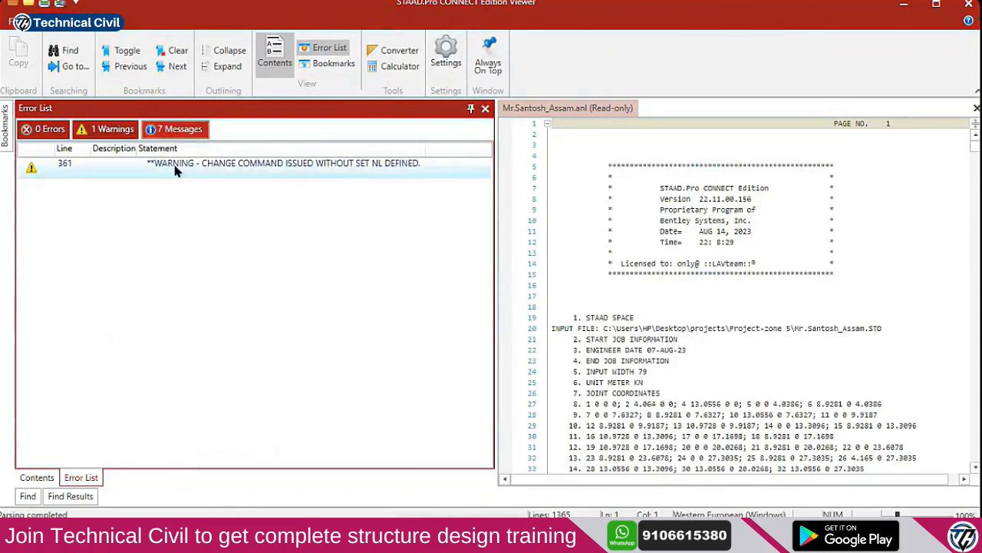
pyautogui.doubleClick(186, 164)
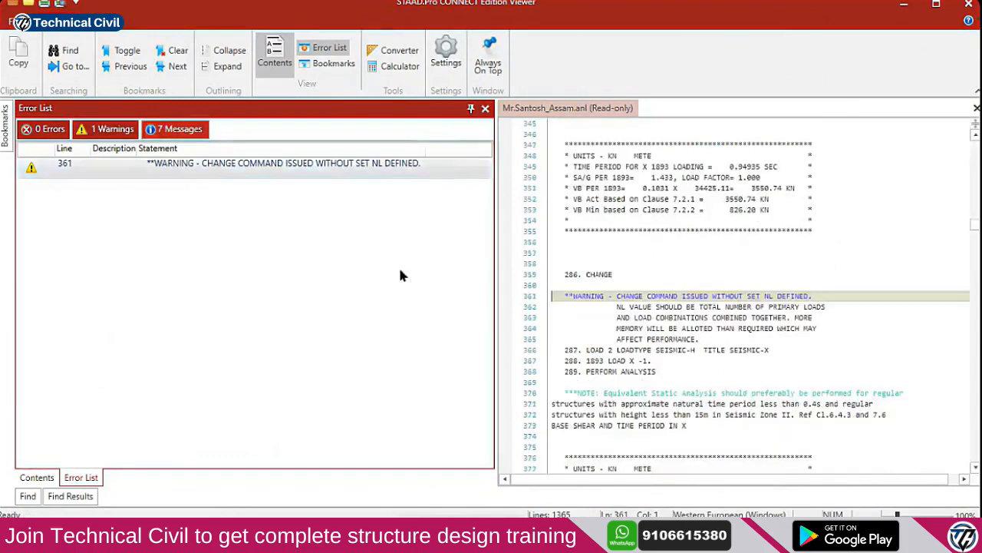
pyautogui.click(669, 295)
pyautogui.click(719, 296)
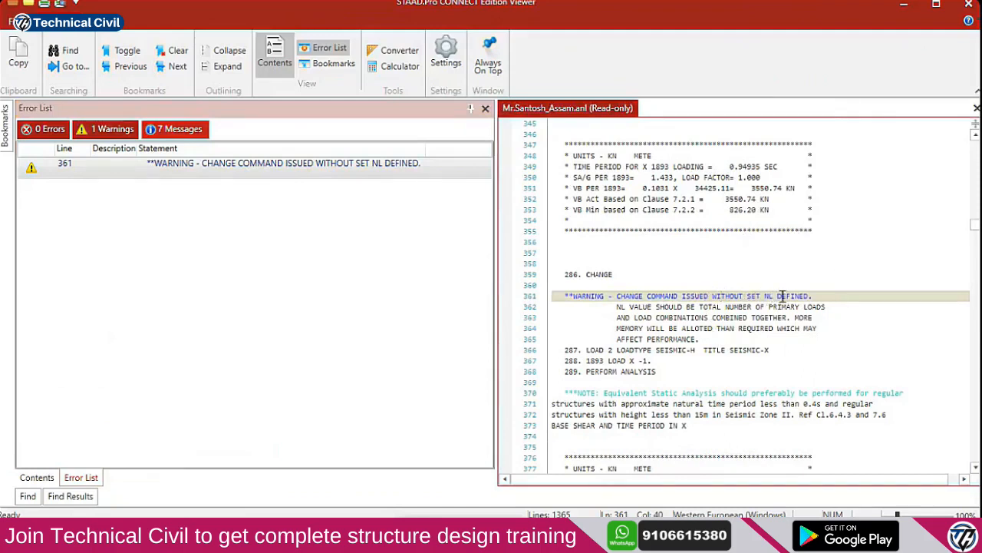
pyautogui.click(616, 312)
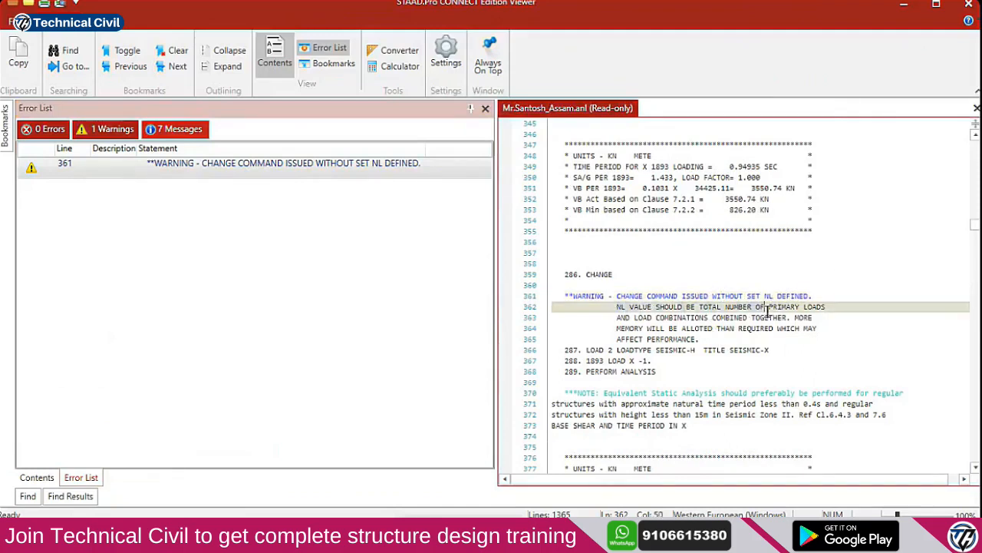
pyautogui.click(826, 316)
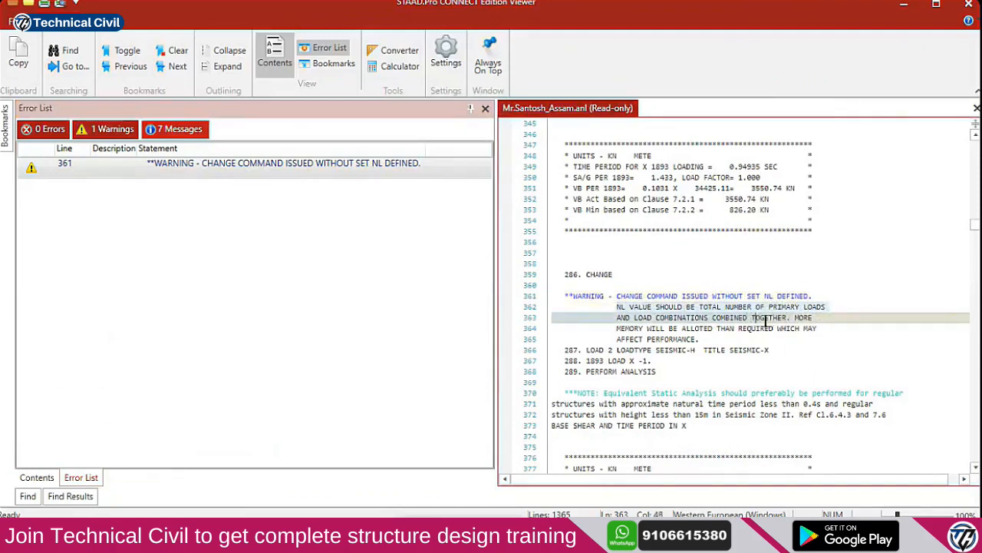
pyautogui.click(811, 327)
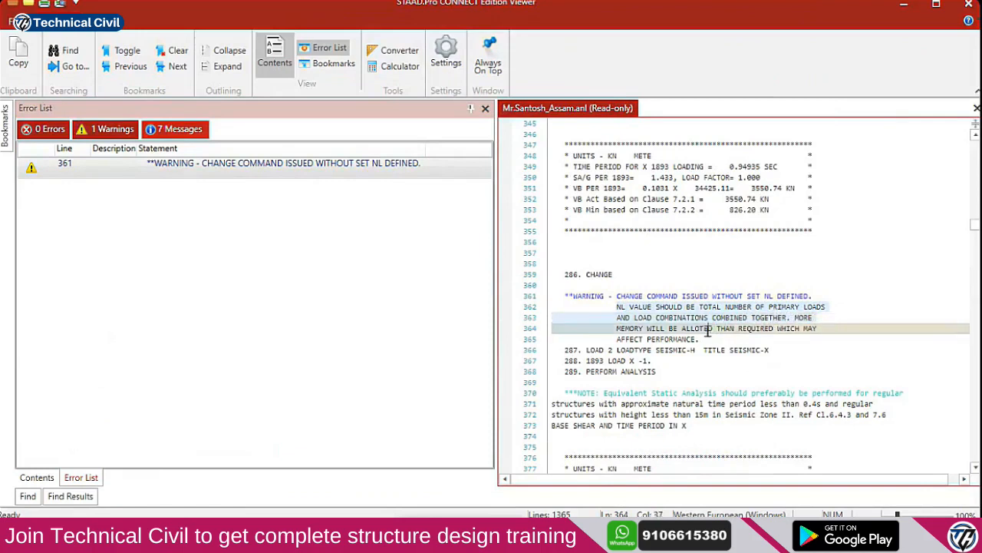
pyautogui.click(713, 339)
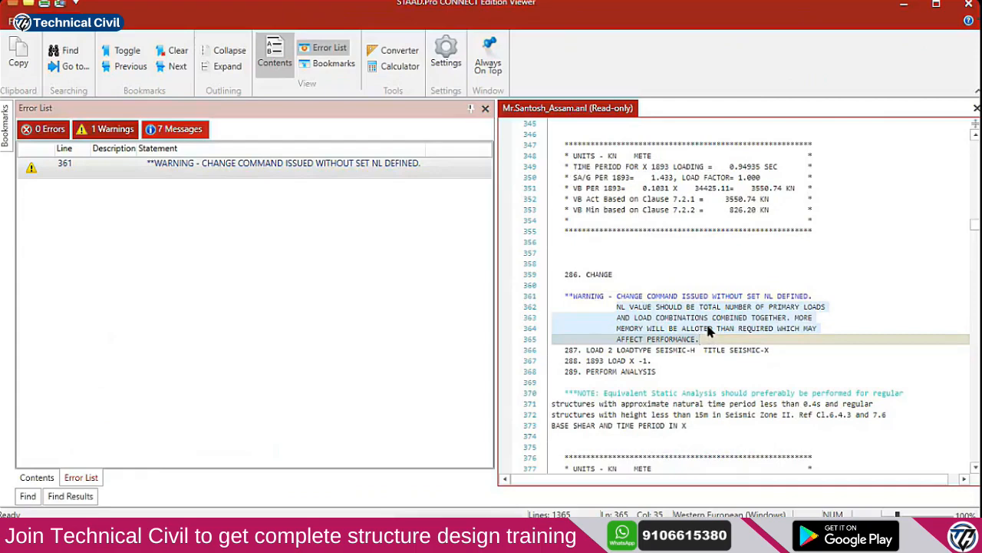
pyautogui.click(969, 4)
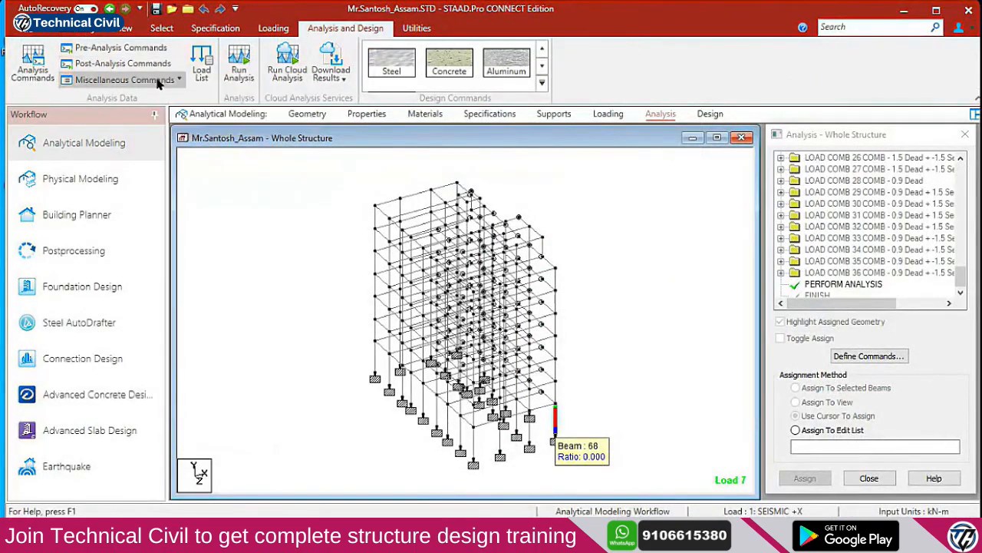
# Add a SET NL command with a 500-load maximum and accept deleting existing results
pyautogui.click(159, 80)
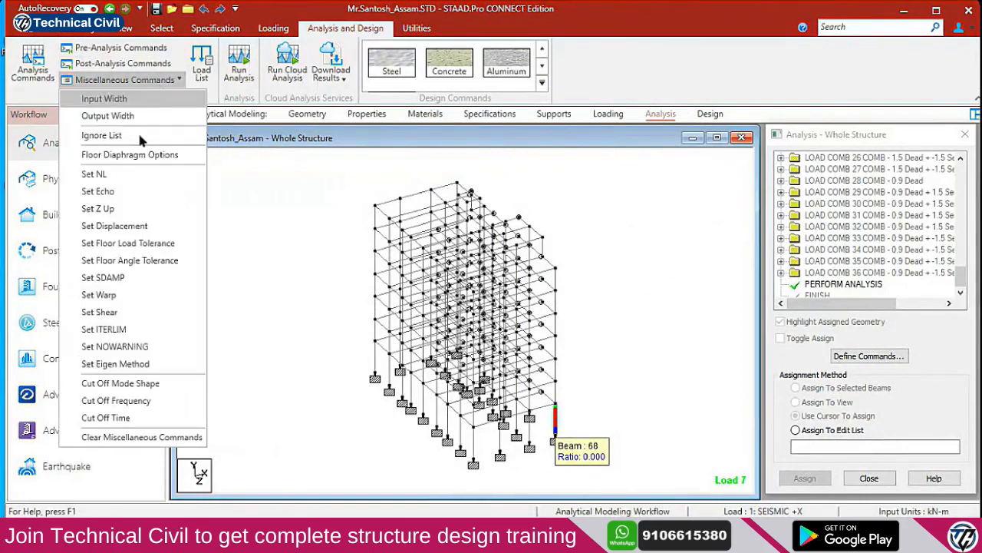
pyautogui.click(118, 172)
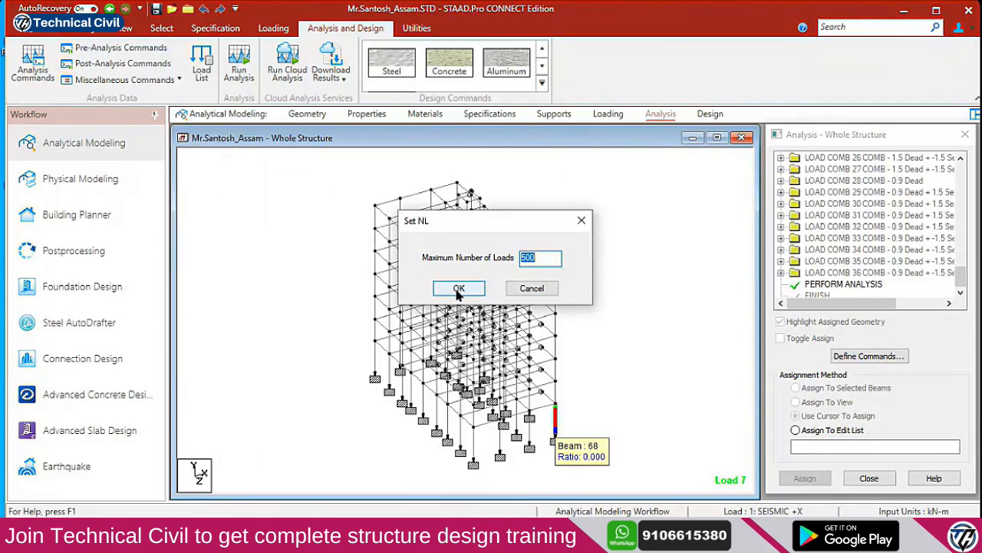
pyautogui.click(847, 274)
pyautogui.click(857, 274)
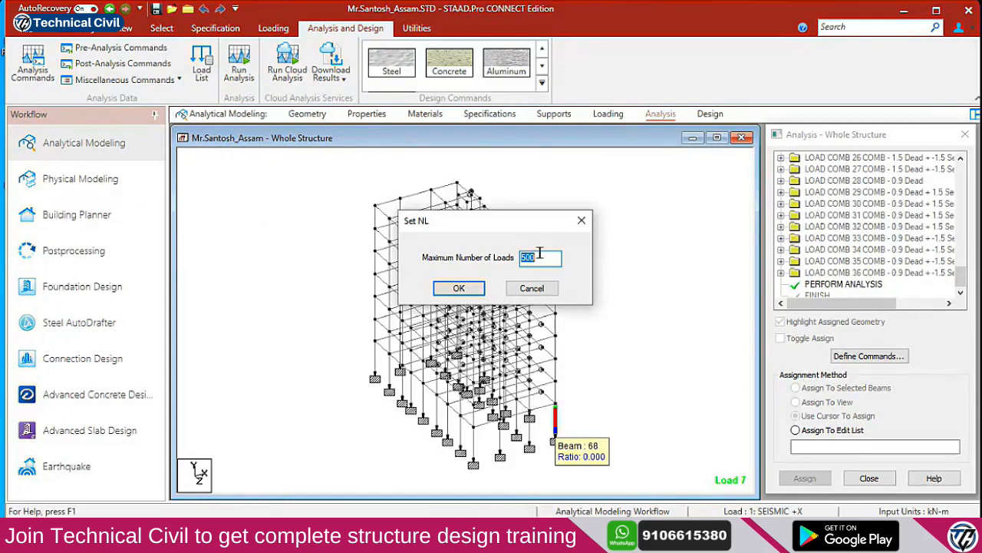
pyautogui.press('Return')
pyautogui.click(537, 296)
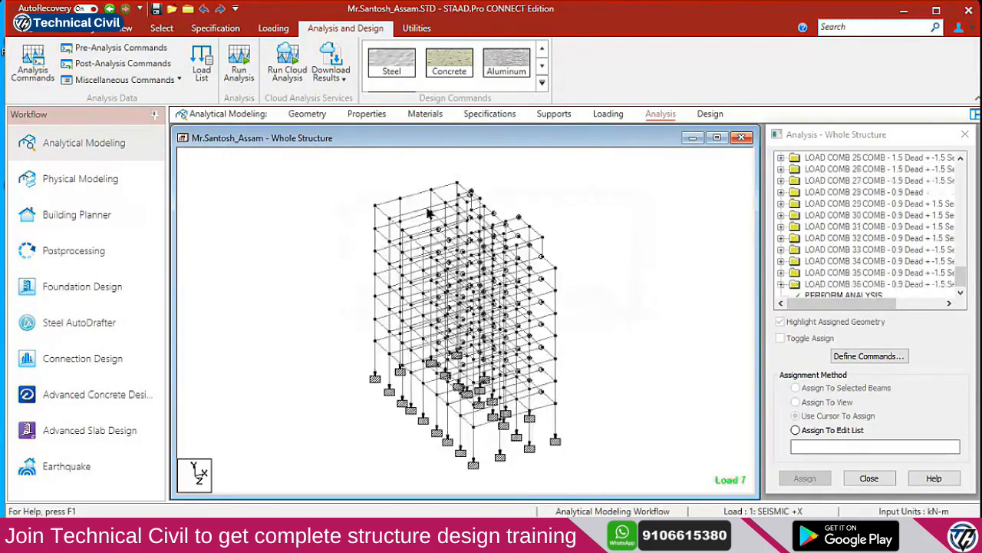
# Rerun the analysis with SET NL, saving the model first, and close the finished run window
pyautogui.click(238, 66)
pyautogui.click(509, 341)
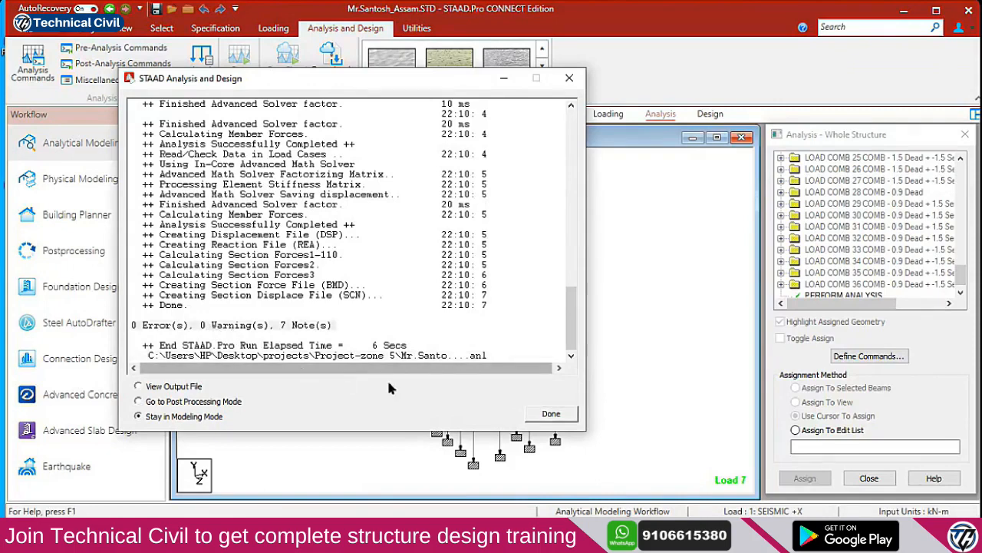
pyautogui.click(549, 414)
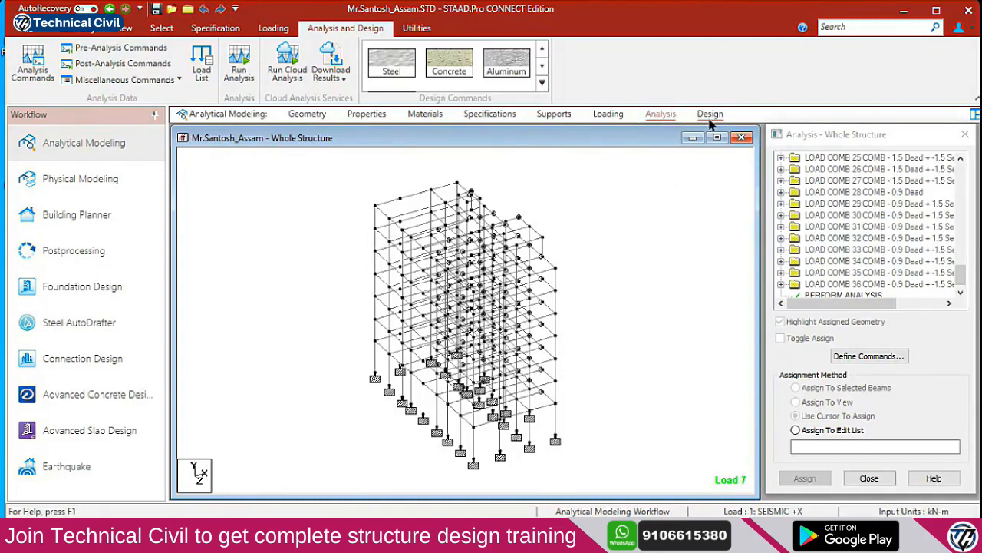
# Return to the STAAD.Pro model and bring up the Pre-Analysis print commands panel
pyautogui.hotkey('alt', 'Tab')
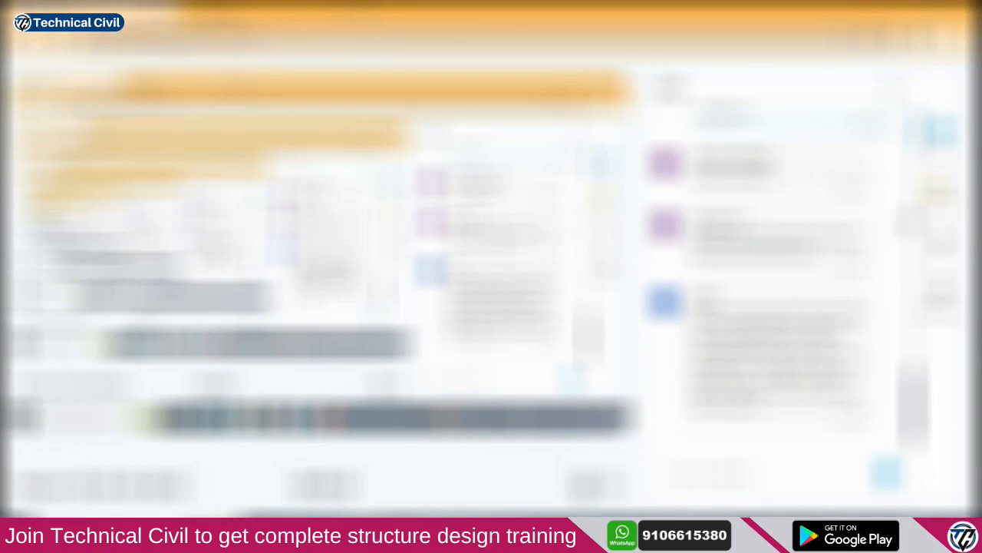
pyautogui.click(943, 199)
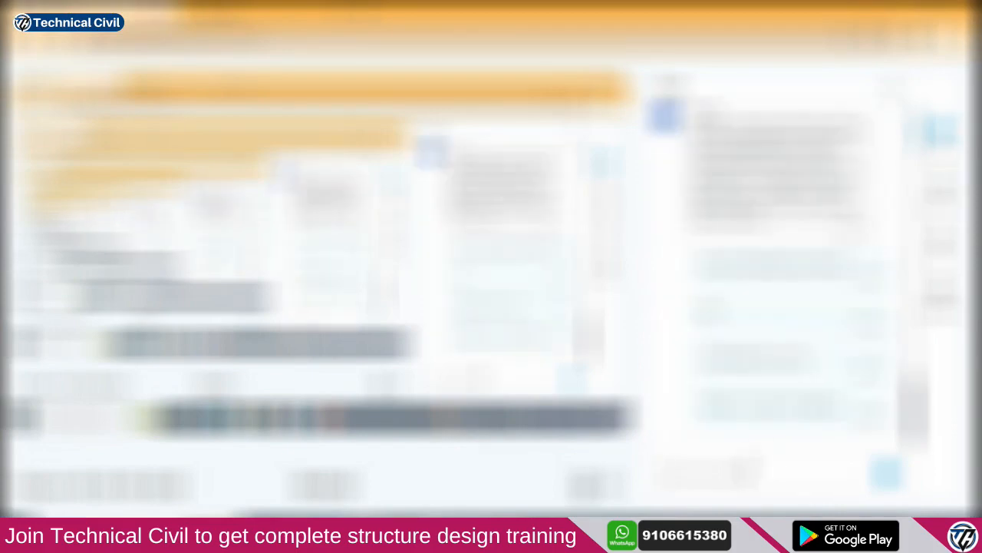
pyautogui.click(898, 10)
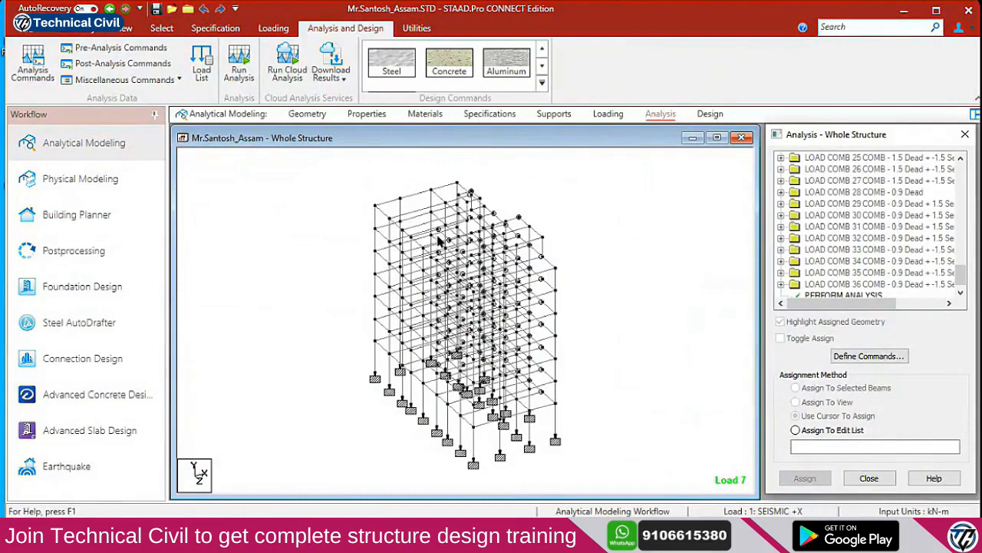
pyautogui.click(122, 49)
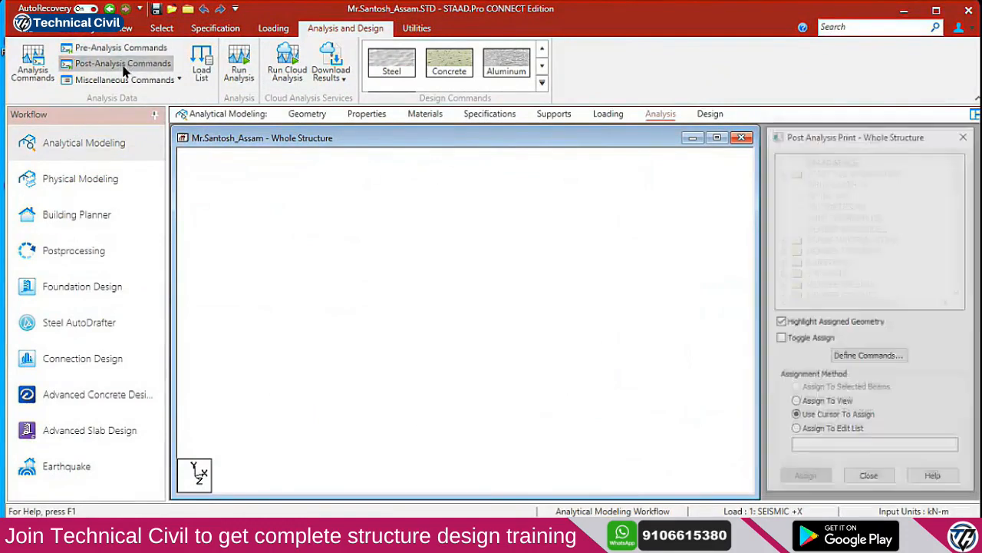
# Browse the print options and add a PRINT MATERIAL PROPERTIES command
pyautogui.click(129, 48)
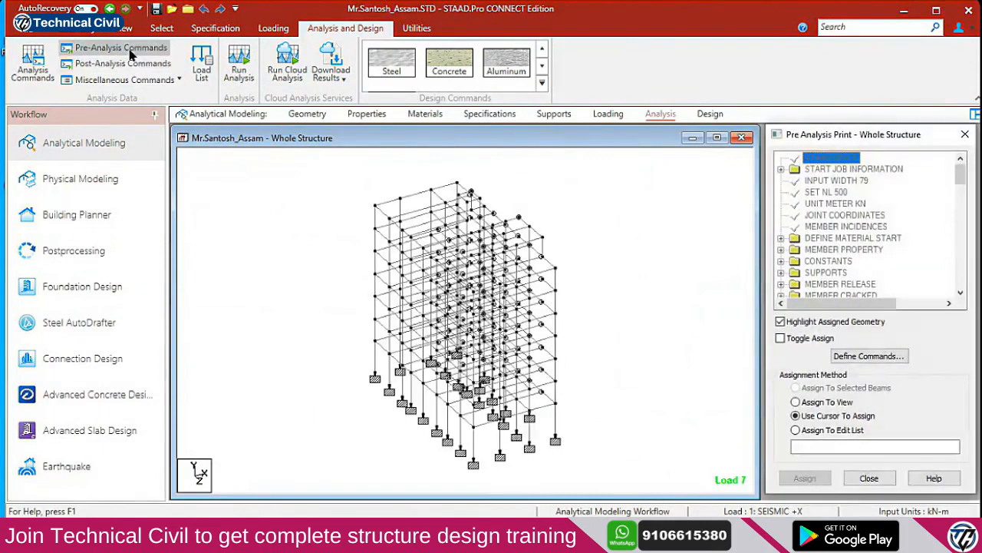
pyautogui.click(852, 360)
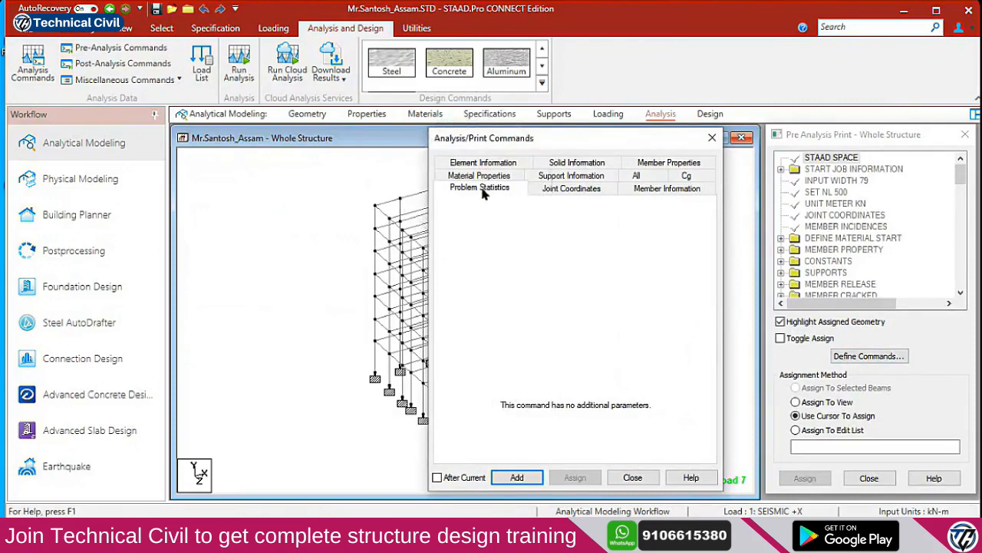
pyautogui.click(547, 191)
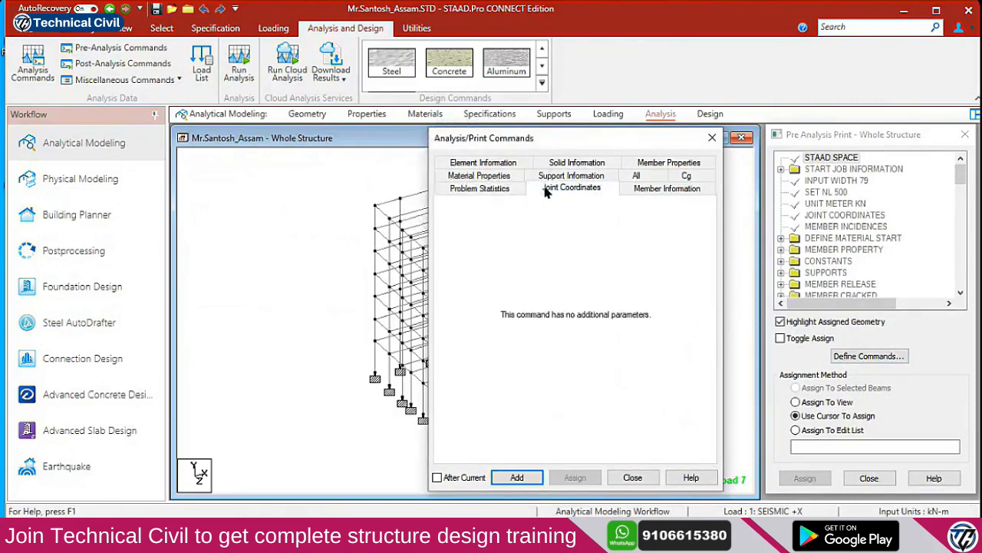
pyautogui.click(644, 191)
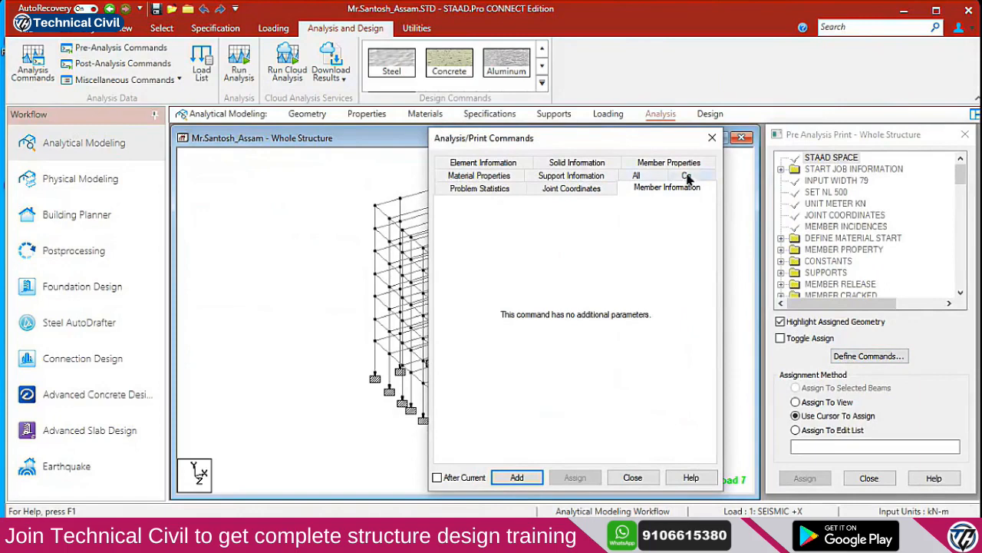
pyautogui.click(687, 177)
pyautogui.click(630, 188)
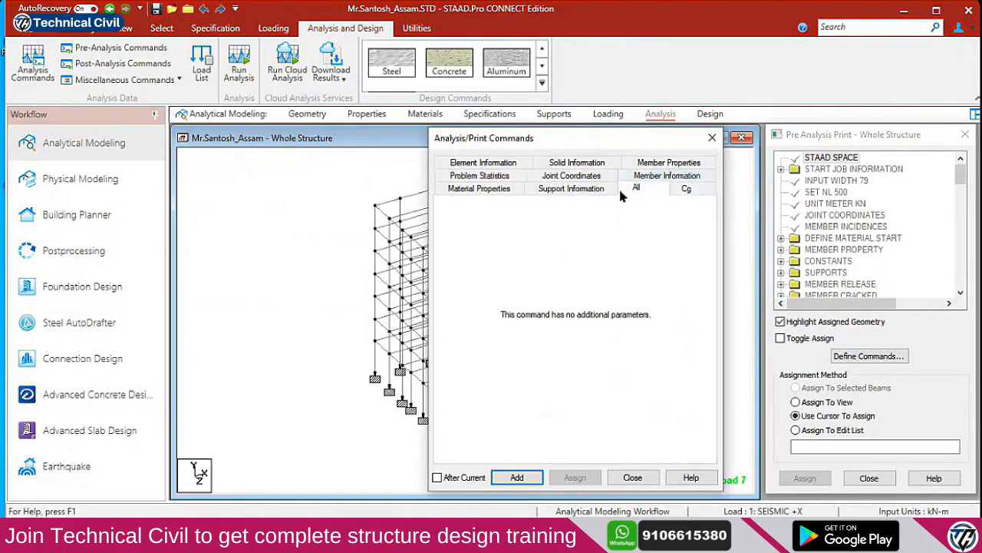
pyautogui.click(578, 193)
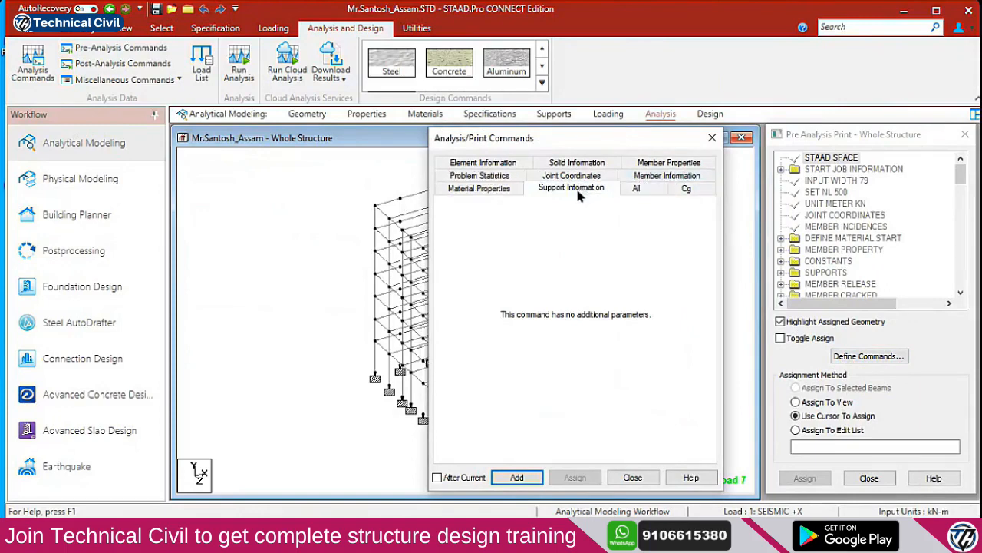
pyautogui.click(484, 192)
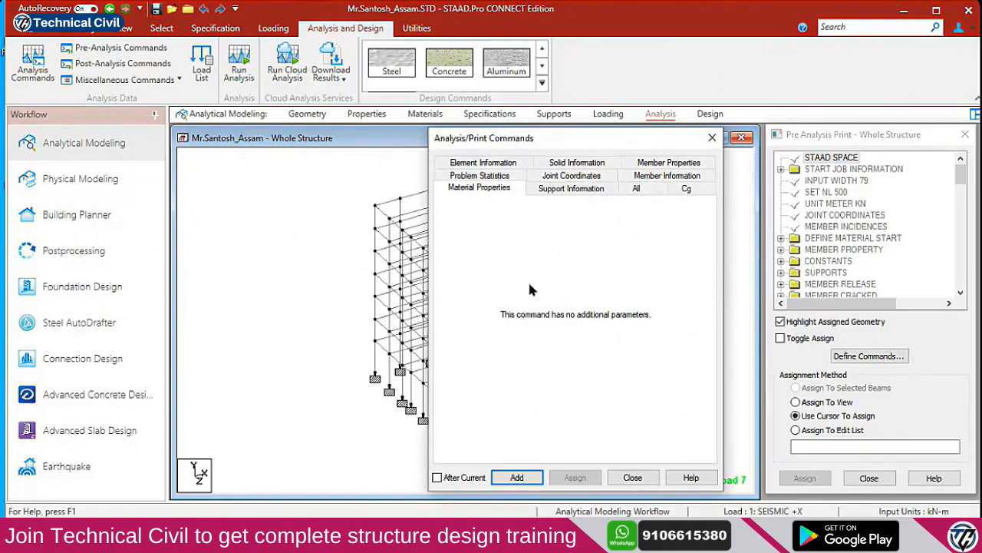
pyautogui.click(517, 476)
pyautogui.click(633, 476)
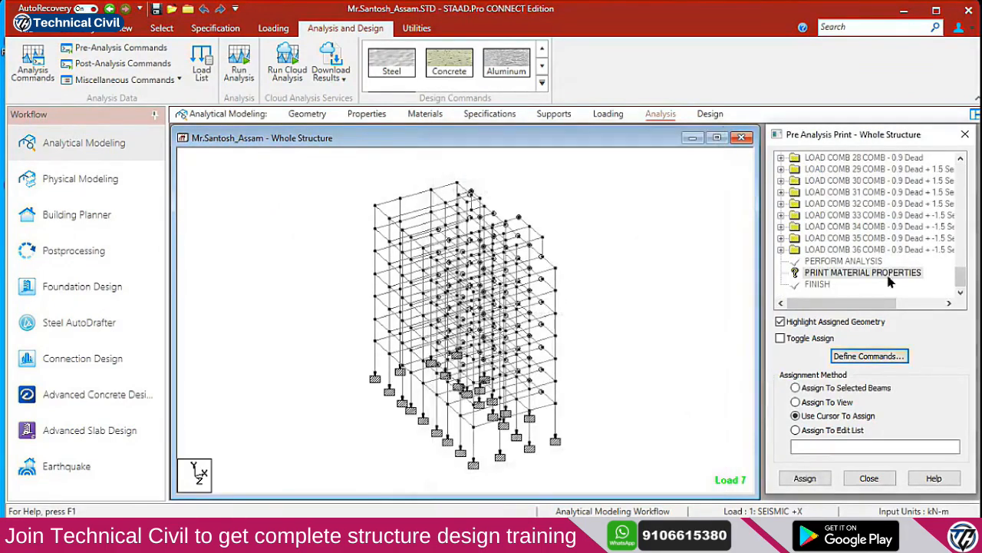
# Assign the material properties print command to everything in view
pyautogui.click(815, 402)
pyautogui.click(805, 477)
pyautogui.click(845, 343)
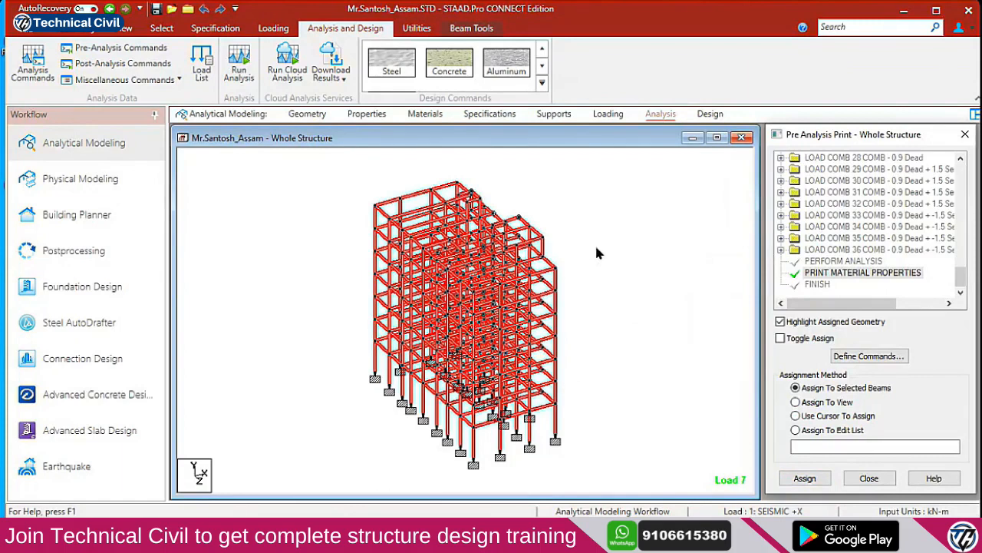
# Open the Post-Analysis print command list and browse the section, displacement, force and reaction options
pyautogui.click(138, 68)
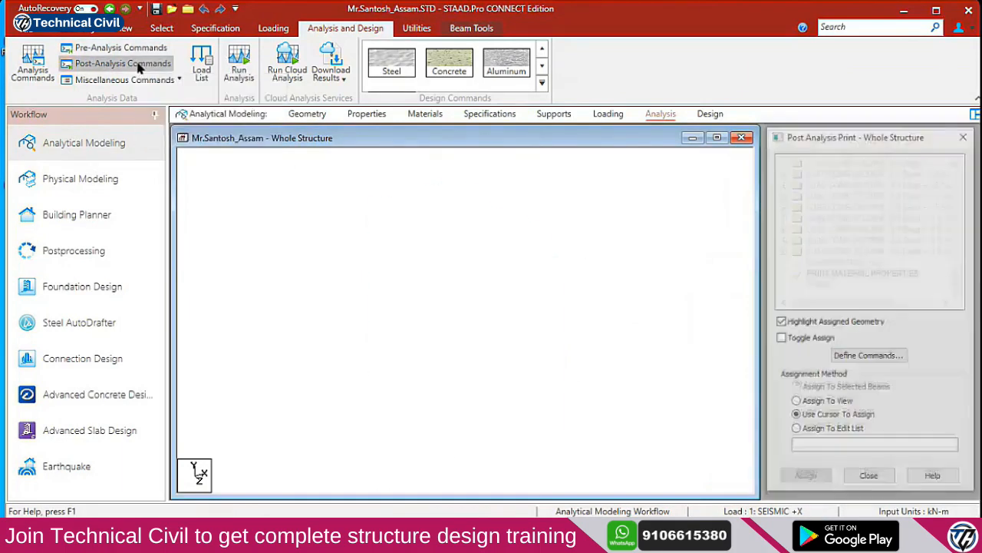
pyautogui.click(893, 358)
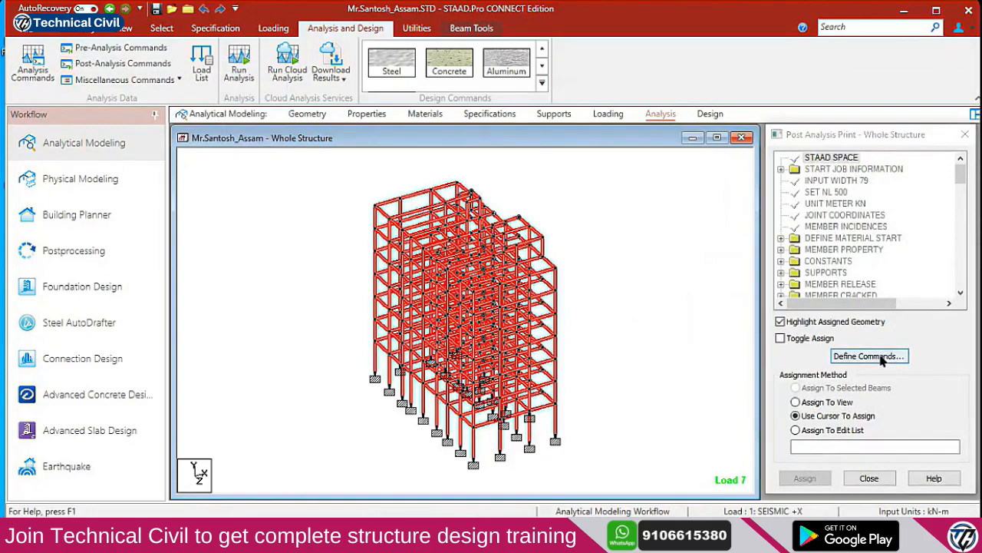
pyautogui.moveTo(643, 120); pyautogui.dragTo(586, 65)
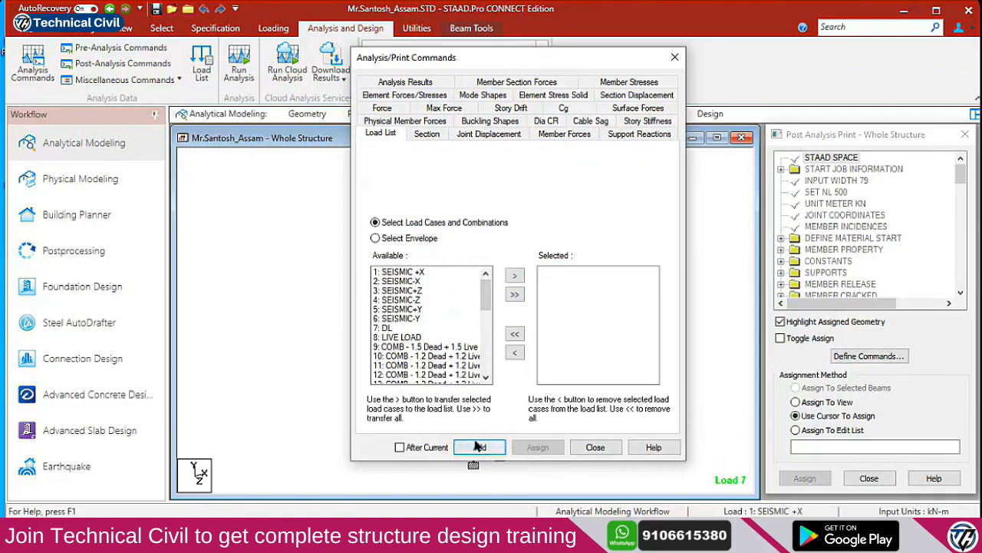
pyautogui.click(429, 136)
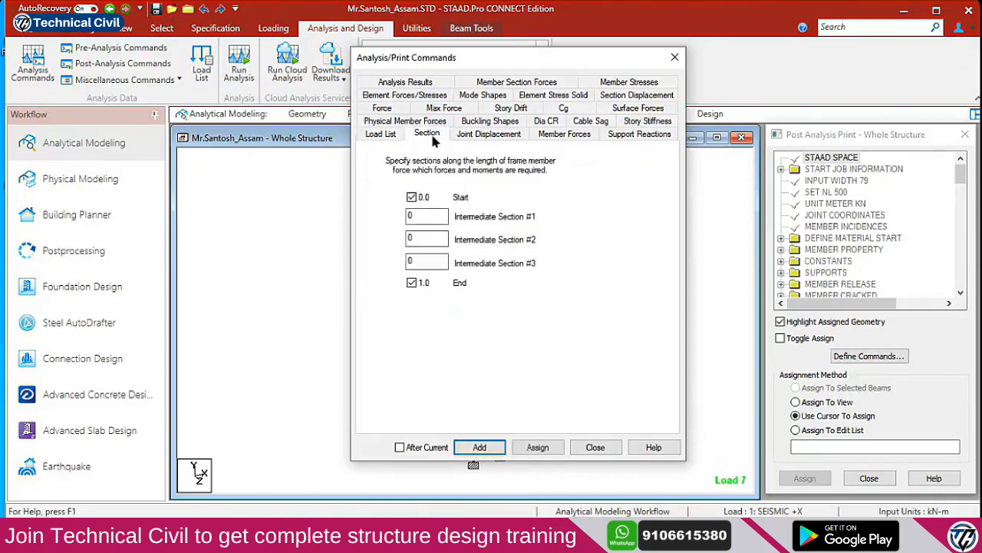
pyautogui.click(481, 137)
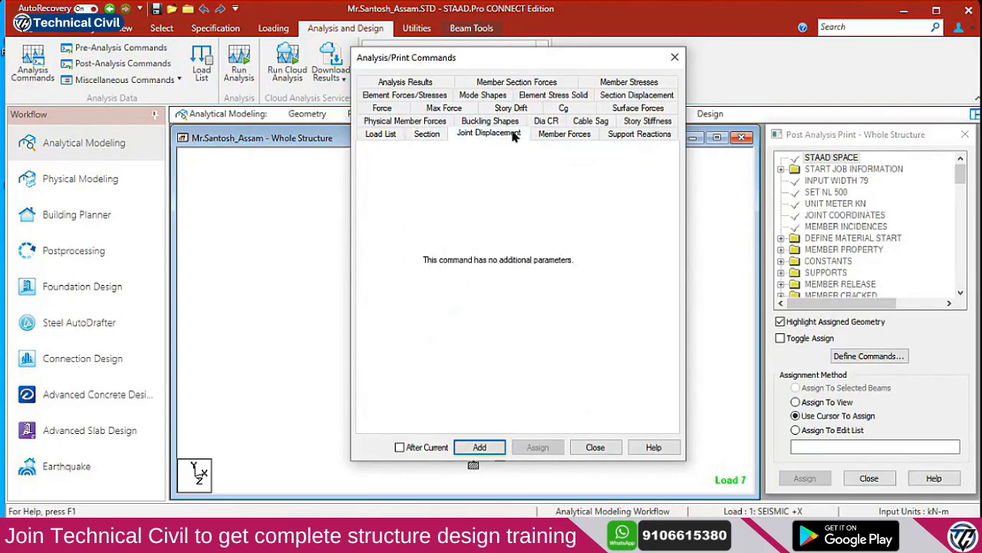
pyautogui.click(541, 135)
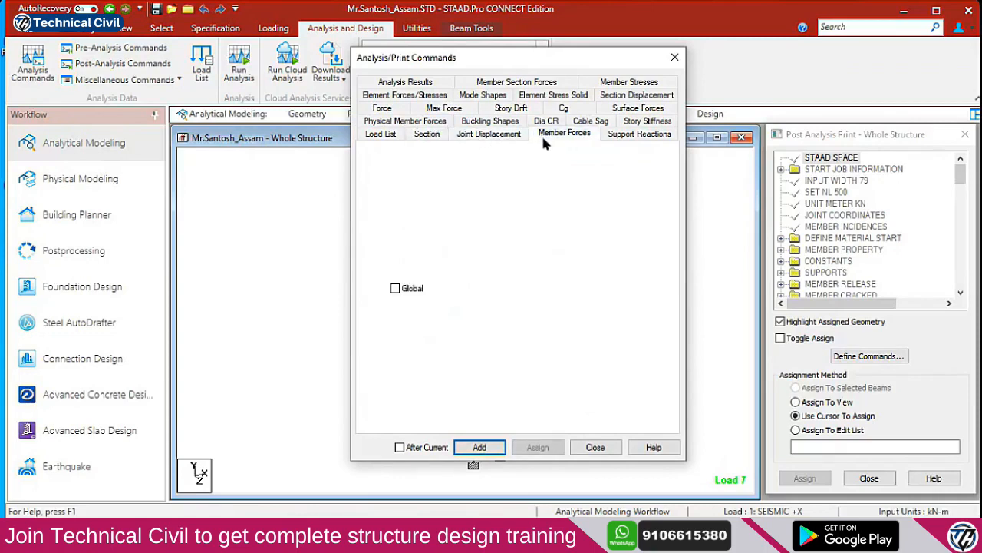
pyautogui.click(628, 136)
pyautogui.click(396, 122)
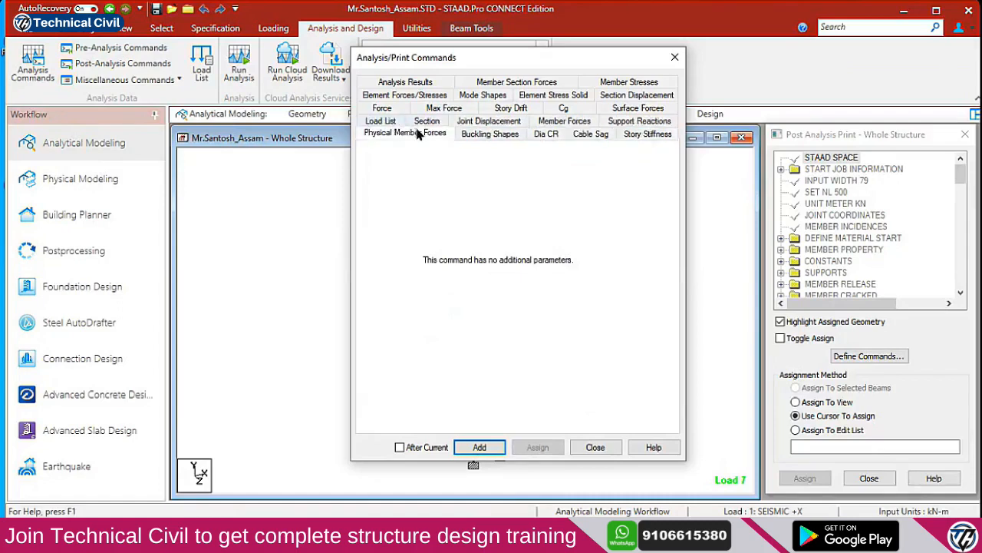
pyautogui.click(481, 136)
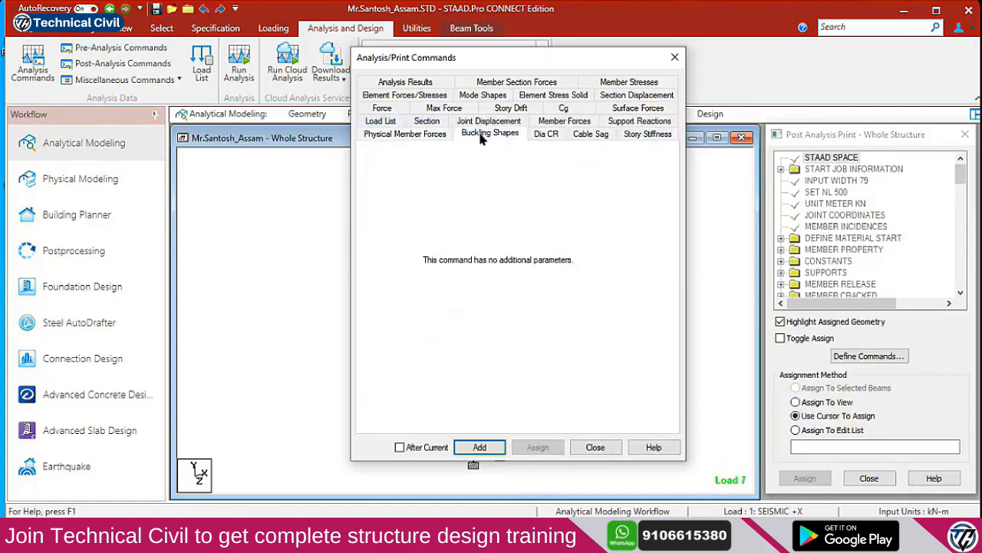
pyautogui.click(543, 138)
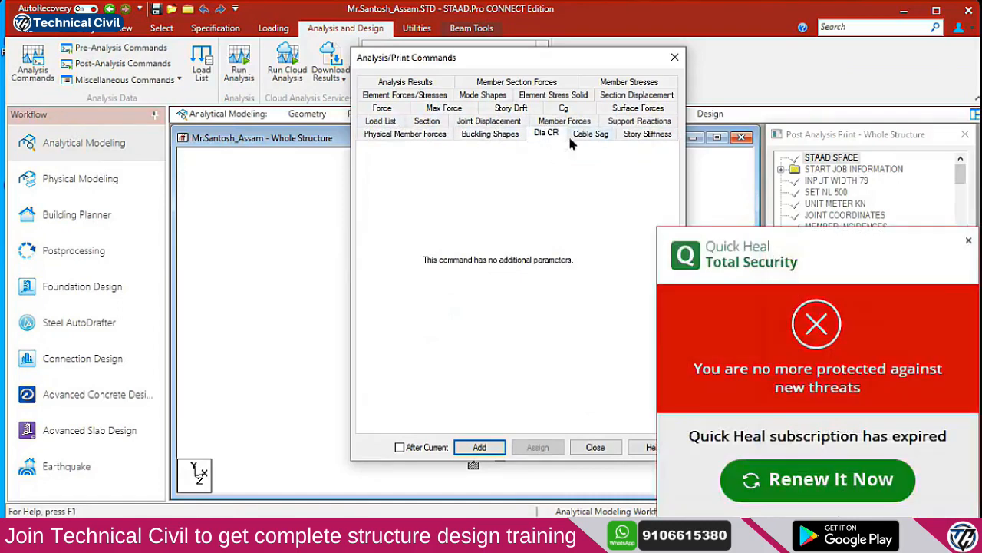
pyautogui.click(579, 138)
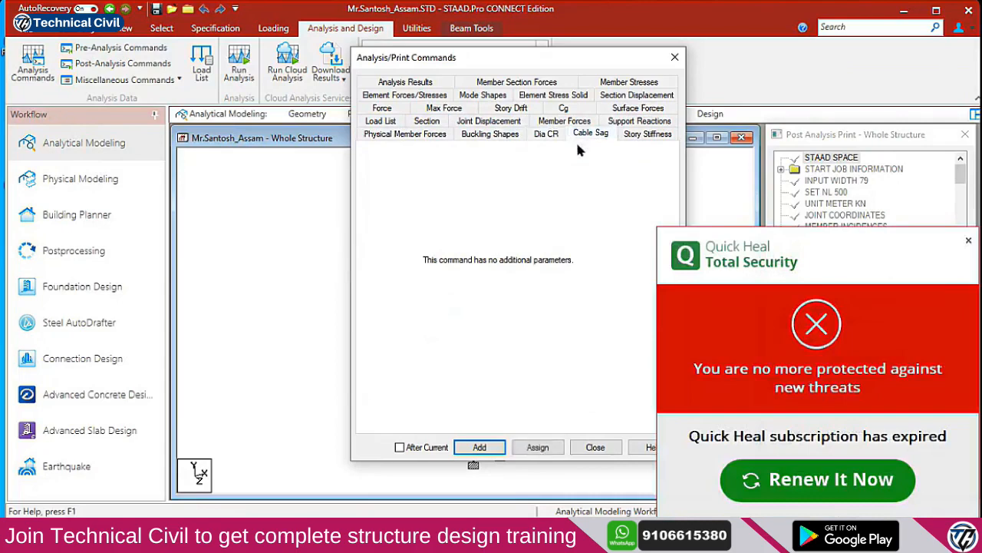
pyautogui.click(968, 240)
# Add a PRINT STORY STIFFNESS command and review its Force, Max Force and Story Drift tabs
pyautogui.click(643, 142)
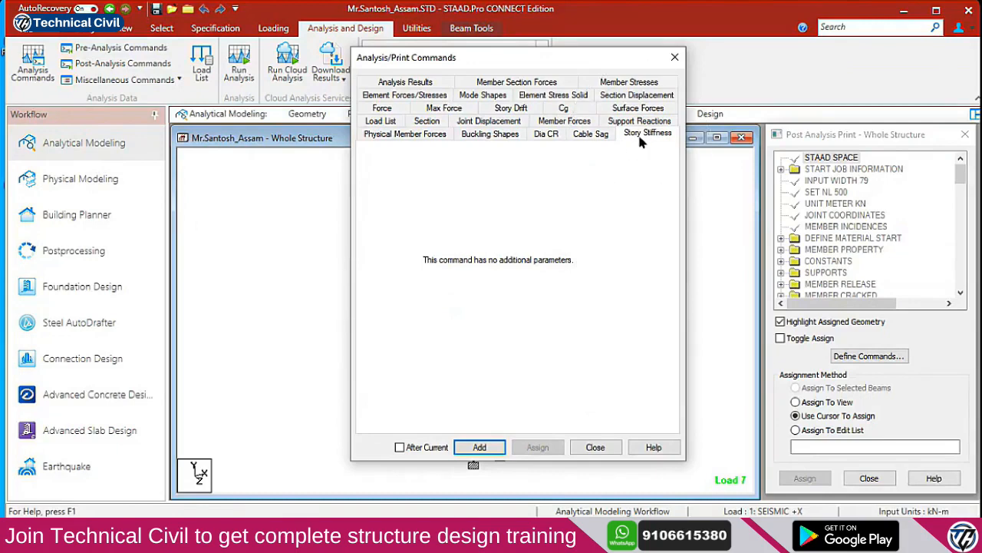
pyautogui.click(479, 448)
pyautogui.click(844, 275)
pyautogui.click(822, 277)
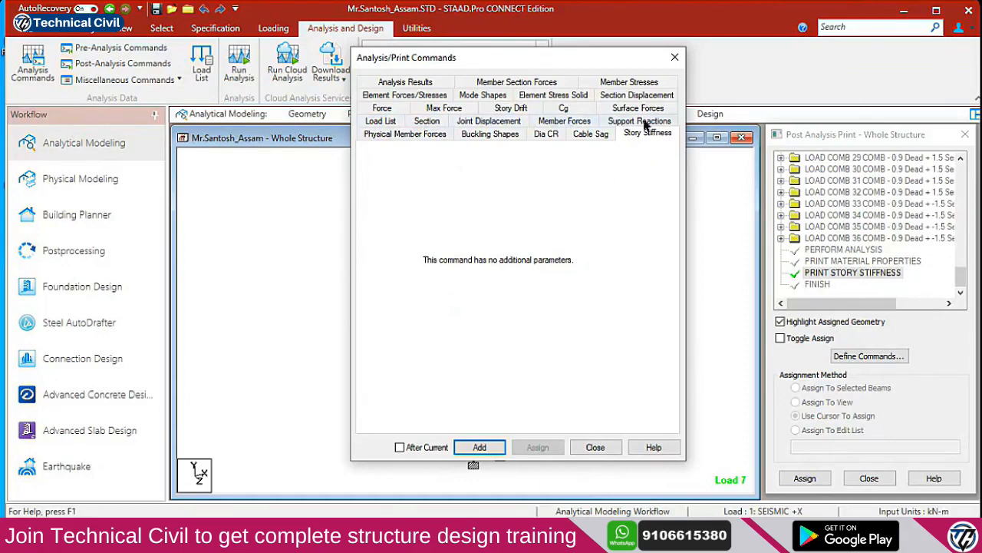
pyautogui.click(396, 110)
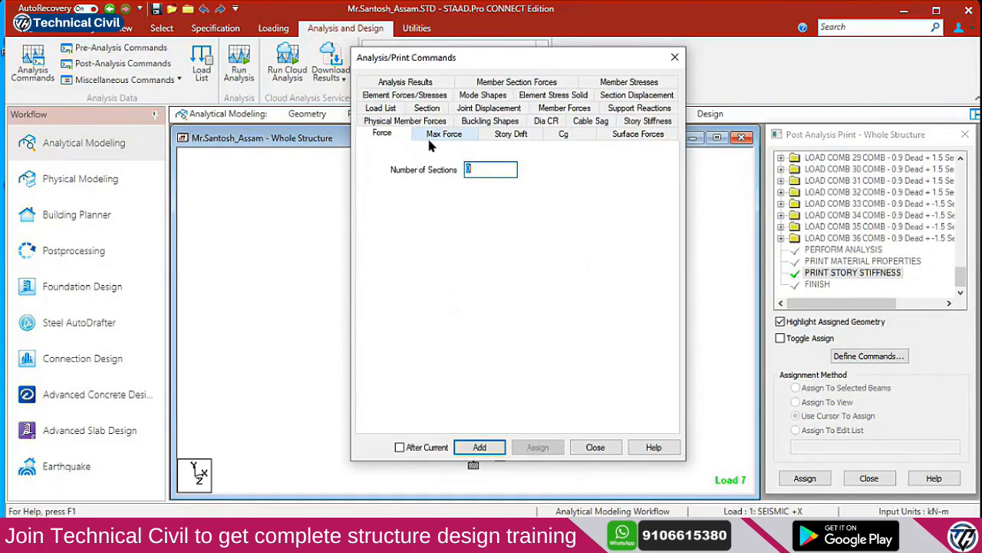
pyautogui.click(436, 136)
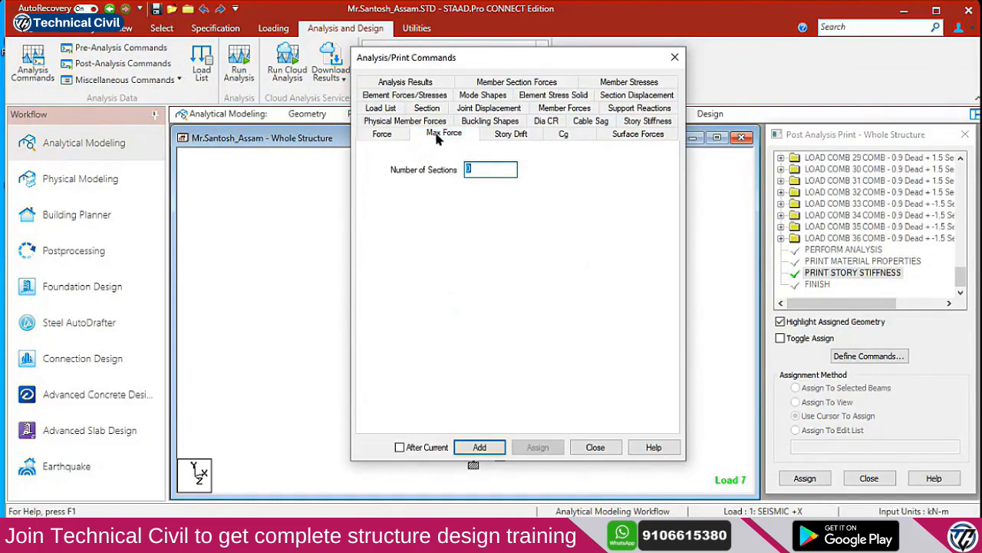
pyautogui.click(498, 138)
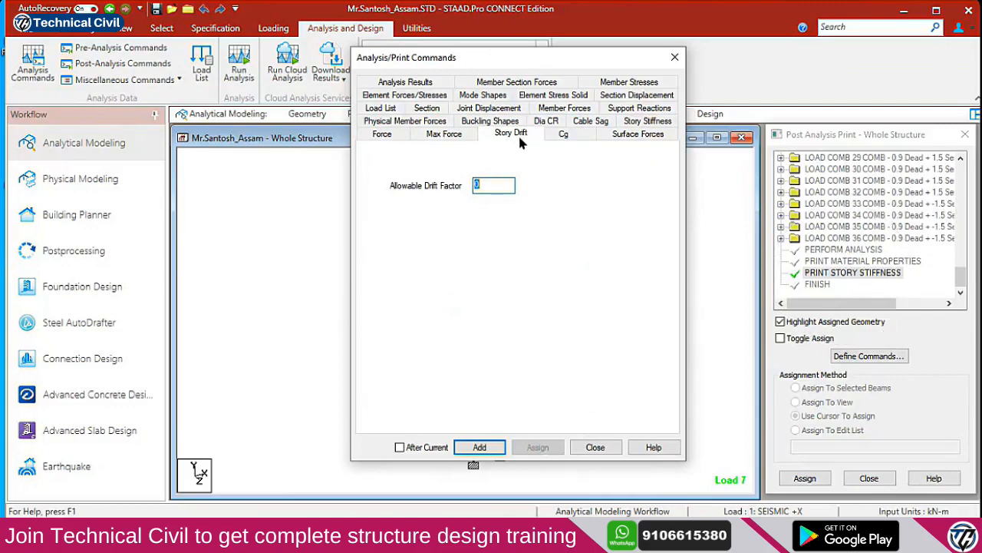
pyautogui.click(123, 535)
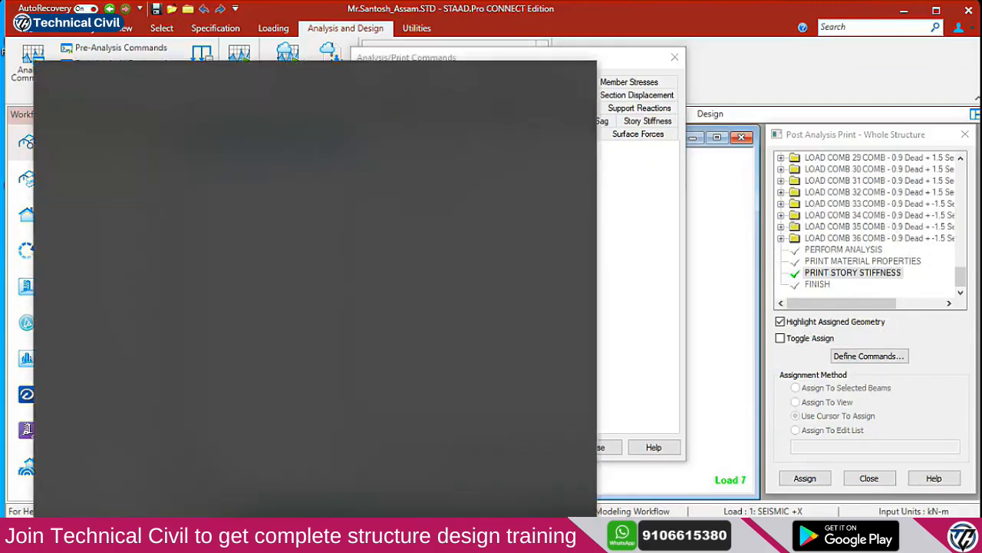
# Find '1893' in Windows search and open the IS 1893 (Part 1) : 2016 PDF in Chrome
pyautogui.write('1893')
pyautogui.press('Return')
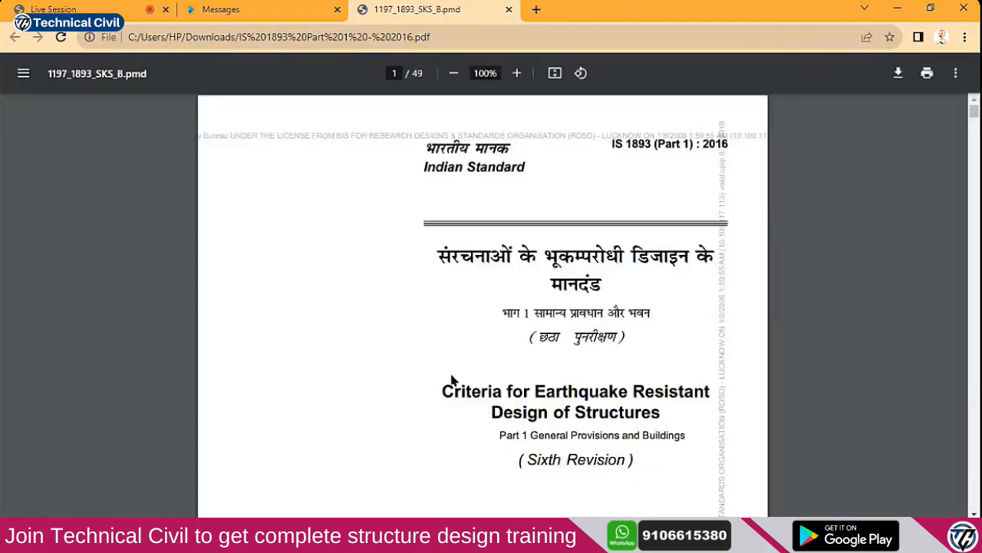
pyautogui.scroll(-5, 448, 380)
# Search the standard for 'drift', which returns 0 matches
pyautogui.hotkey('ctrl', 'f')
pyautogui.write('drift')
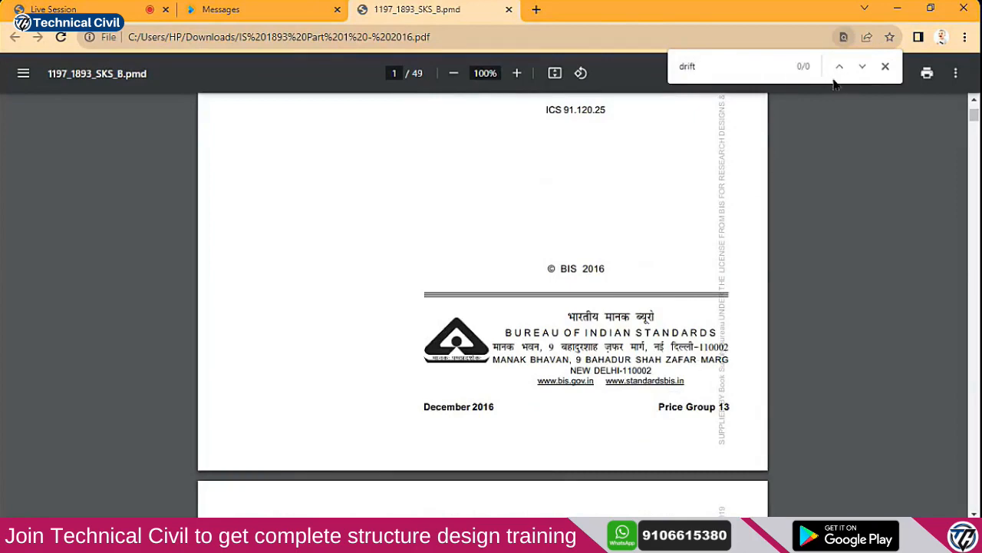
pyautogui.scroll(-6, 629, 246)
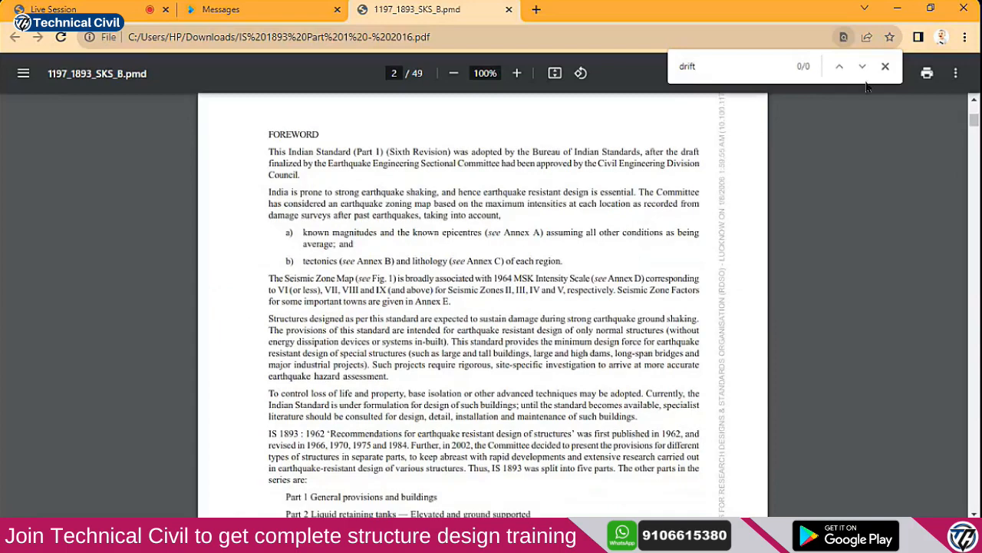
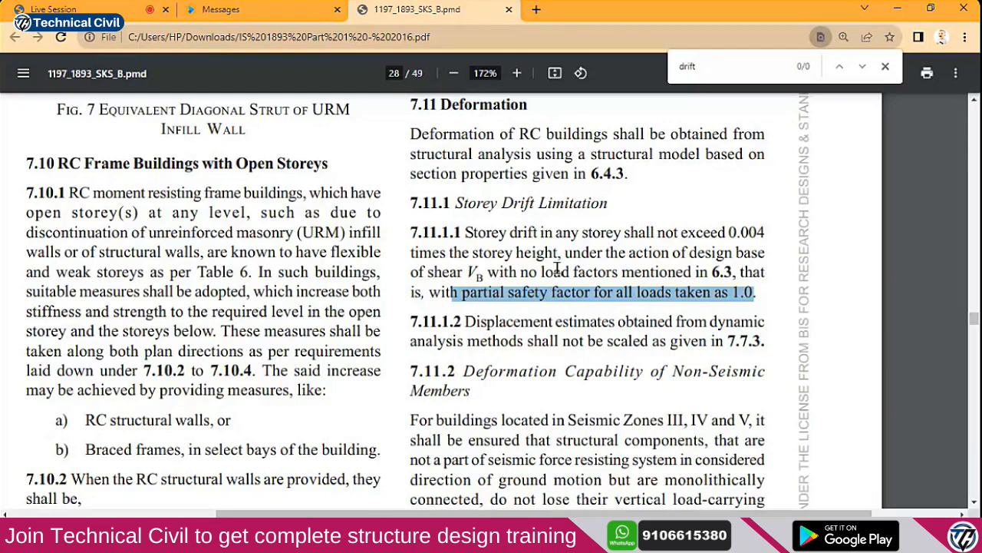
# Highlight passages of clause 7.11.1.2 on displacement estimates while reading IS 1893 page 28
pyautogui.moveTo(465, 322); pyautogui.dragTo(710, 338)
pyautogui.click(606, 350)
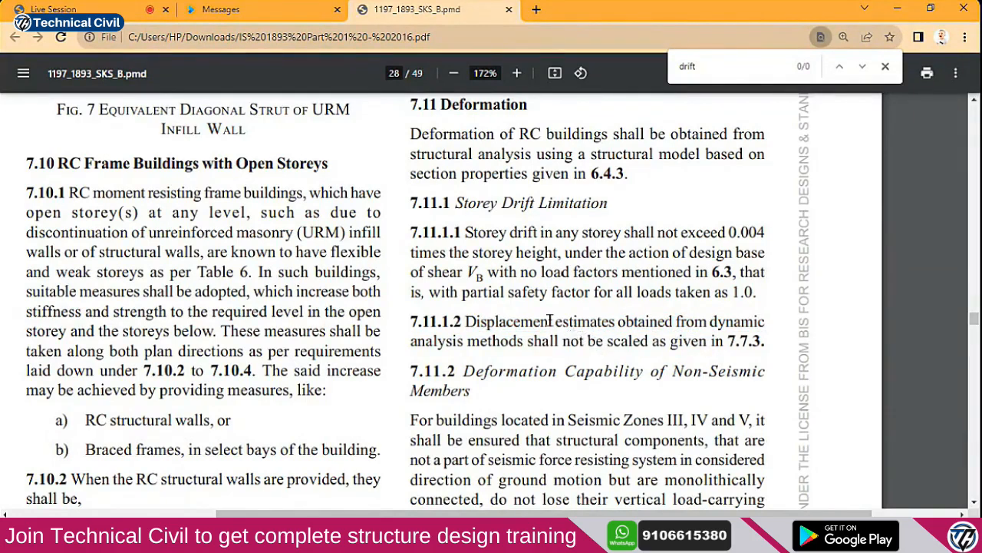
pyautogui.moveTo(503, 204); pyautogui.dragTo(554, 206)
pyautogui.moveTo(620, 322); pyautogui.dragTo(660, 323)
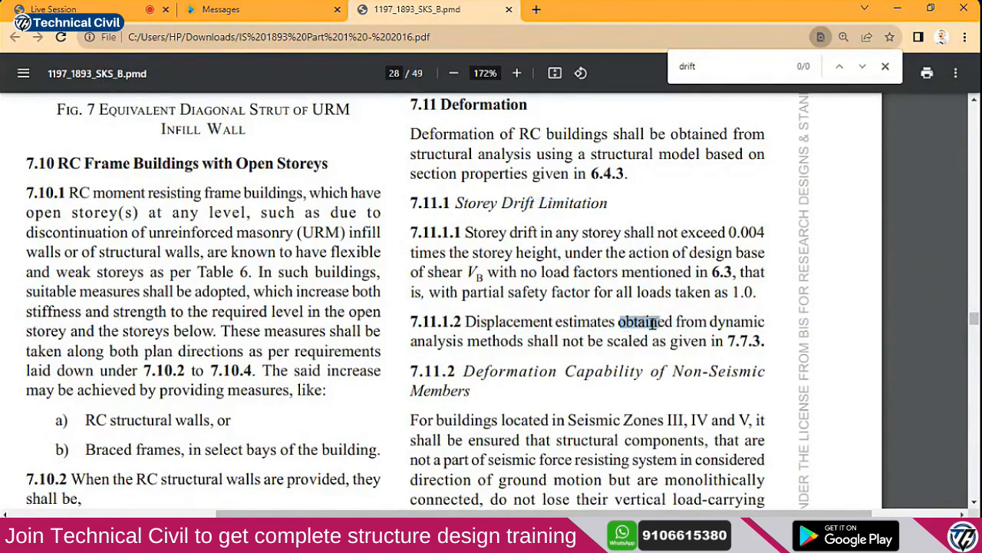
pyautogui.click(531, 339)
pyautogui.moveTo(453, 343); pyautogui.dragTo(614, 340)
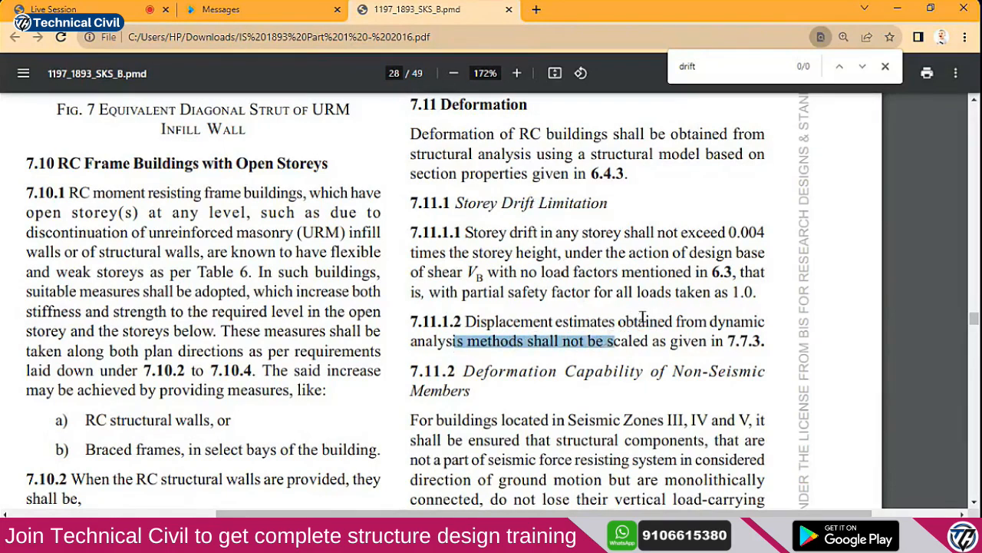
pyautogui.moveTo(465, 322); pyautogui.dragTo(725, 337)
# Highlight clause 7.11.1.1, limiting storey drift to 0.004 times the storey height
pyautogui.click(682, 290)
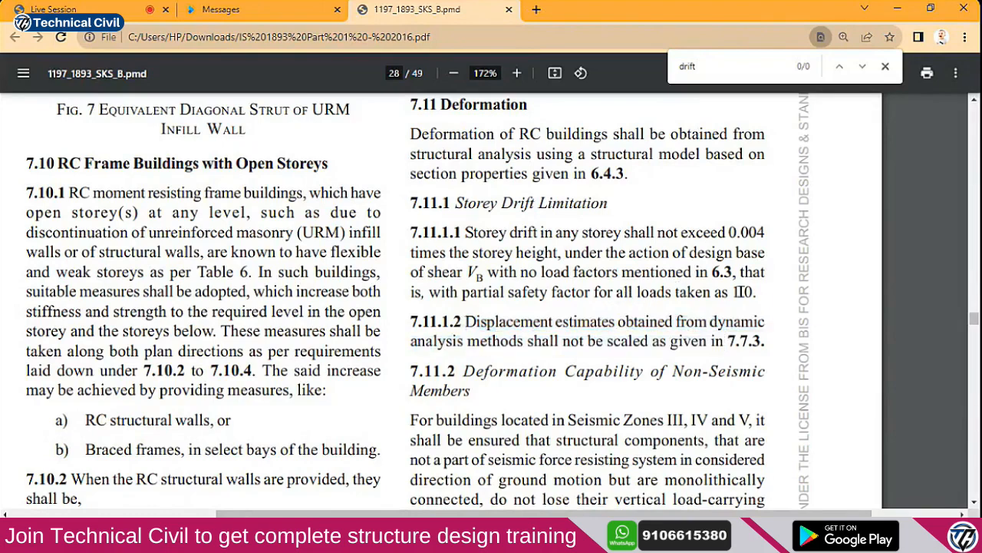
pyautogui.moveTo(757, 292); pyautogui.dragTo(465, 232)
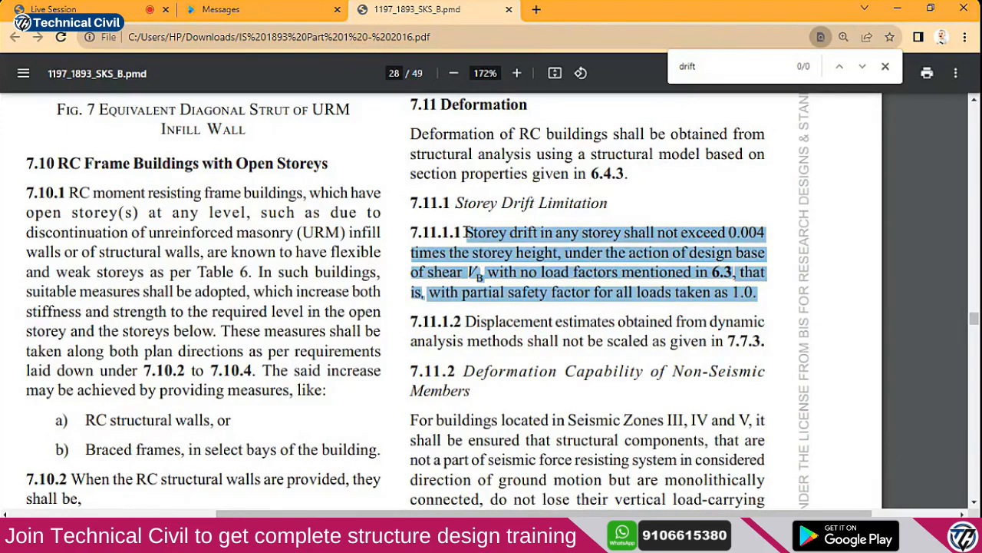
pyautogui.click(491, 536)
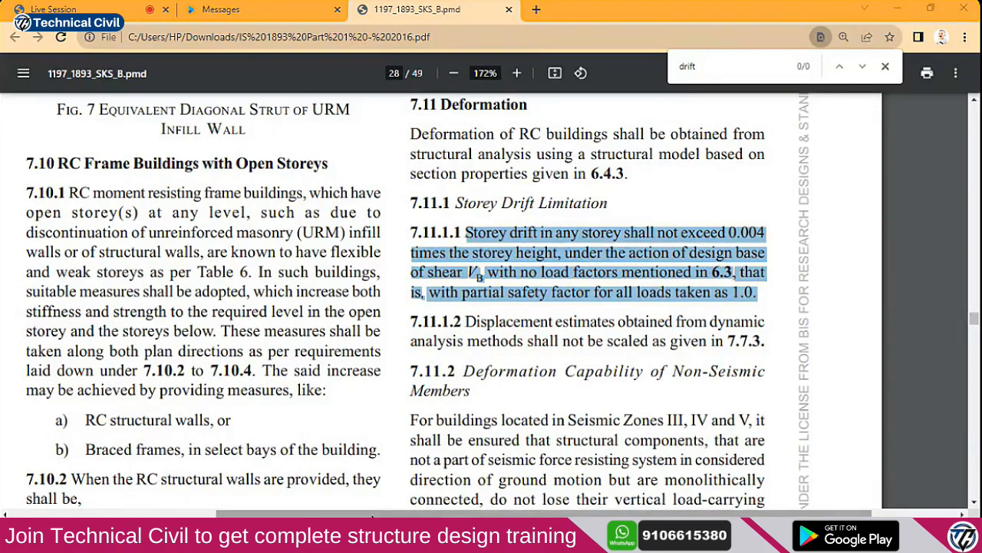
# Compute 0.004 × 3 = 0.012 in Calculator, copy the result and close Calculator
pyautogui.click(859, 376)
pyautogui.click(813, 370)
pyautogui.click(816, 367)
pyautogui.click(768, 292)
pyautogui.click(923, 261)
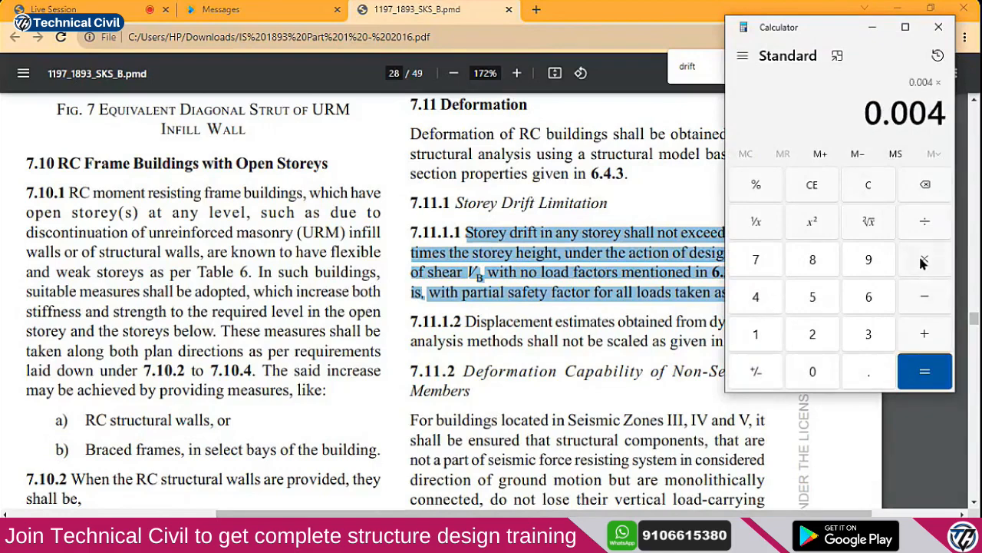
pyautogui.click(869, 333)
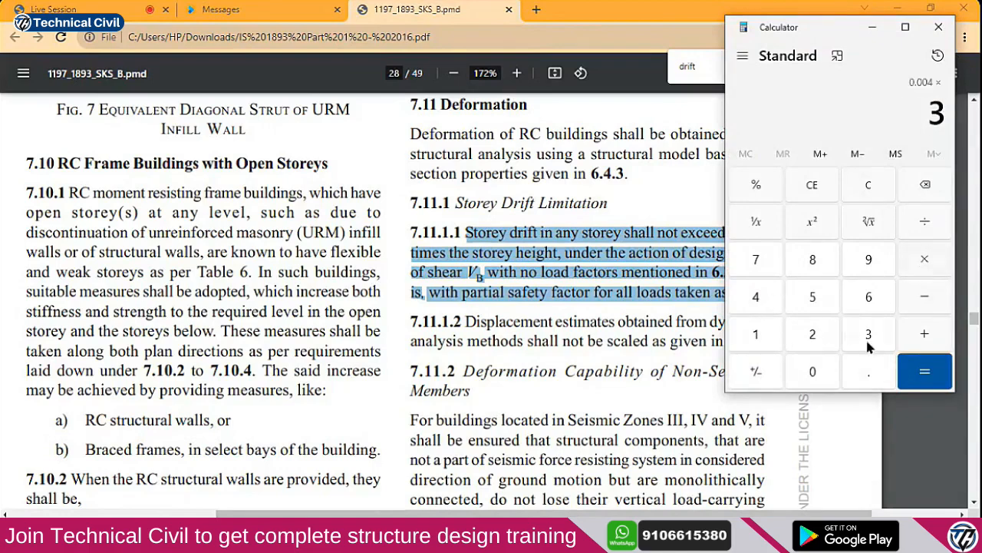
pyautogui.click(923, 373)
pyautogui.hotkey('ctrl', 'c')
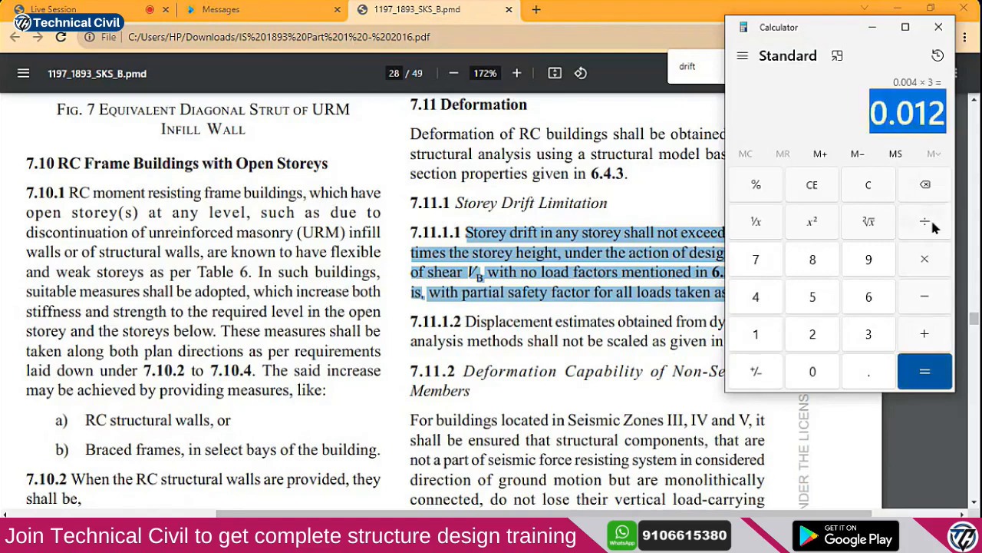
pyautogui.click(933, 37)
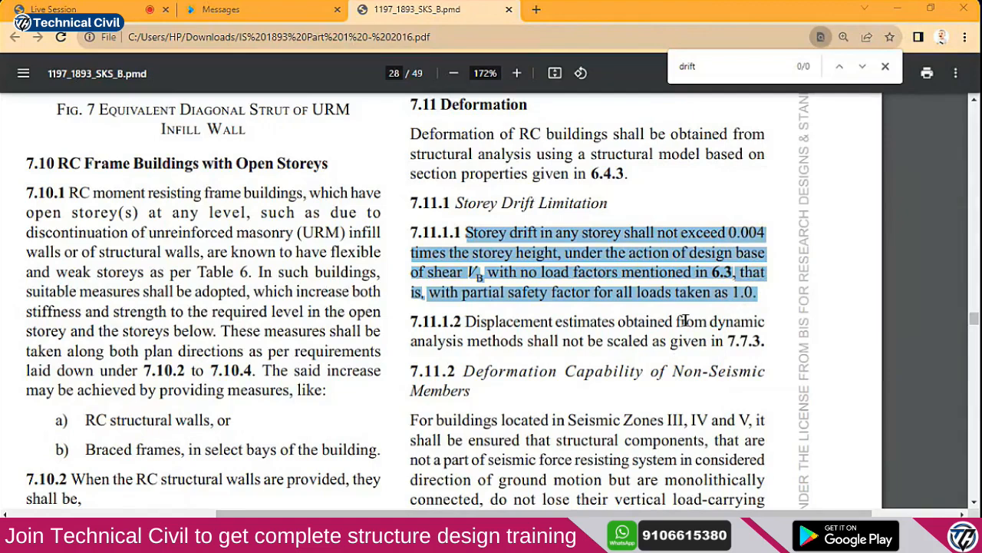
pyautogui.click(206, 10)
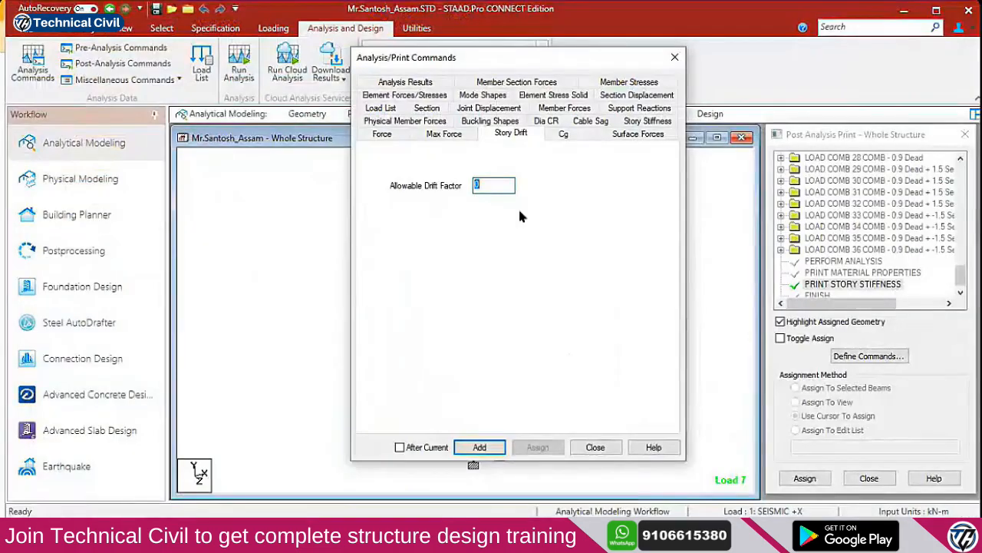
# Add a PRINT STORY DRIFT command with allowable drift factor 0.004 to the post-analysis commands
pyautogui.moveTo(489, 185); pyautogui.dragTo(409, 185)
pyautogui.write('.004')
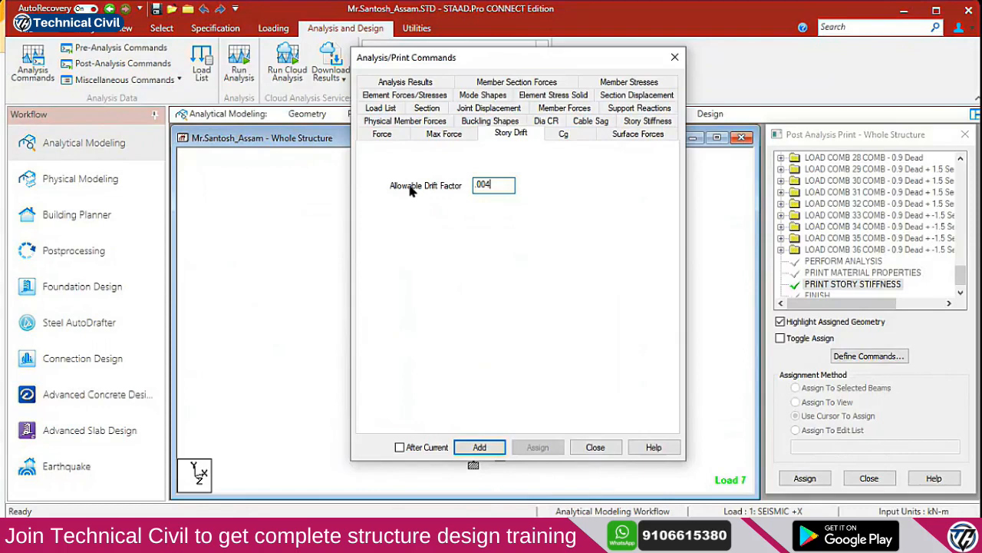
pyautogui.click(480, 447)
pyautogui.click(593, 447)
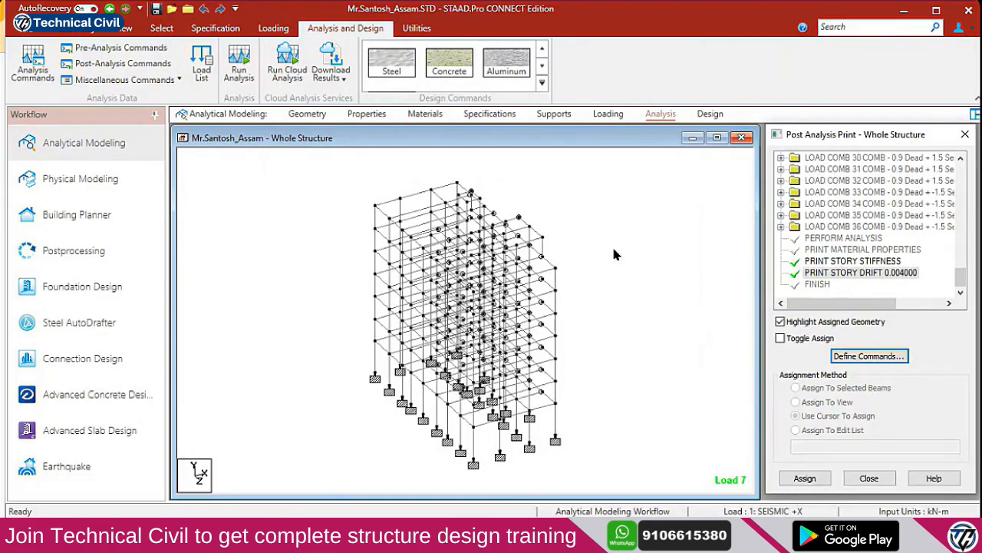
# Save the model, run the analysis and open its output file when it finishes
pyautogui.click(253, 76)
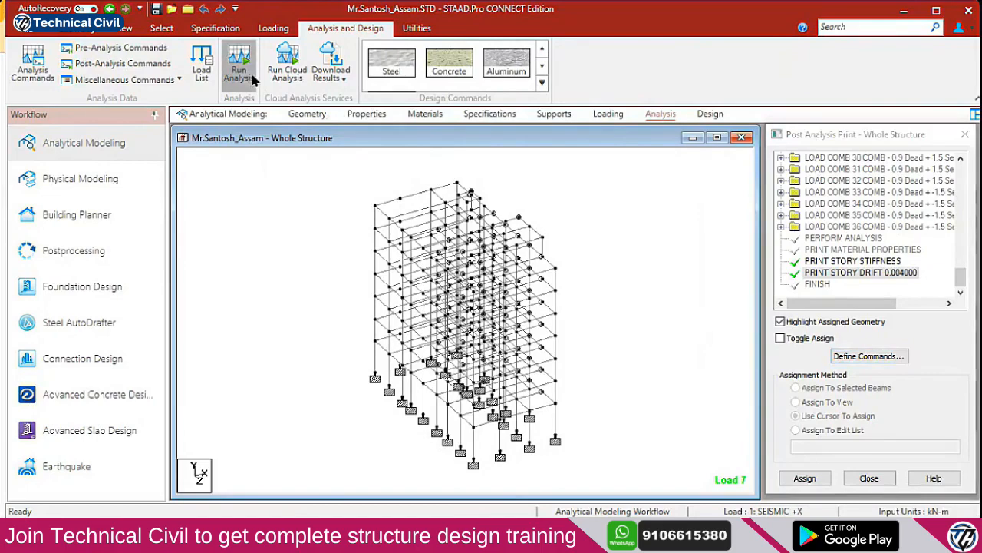
pyautogui.click(493, 351)
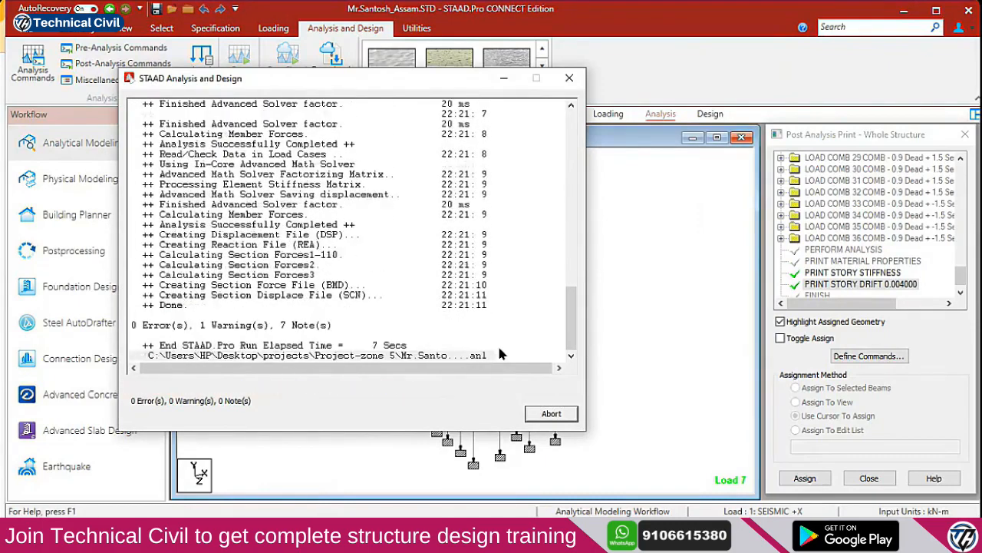
pyautogui.click(175, 388)
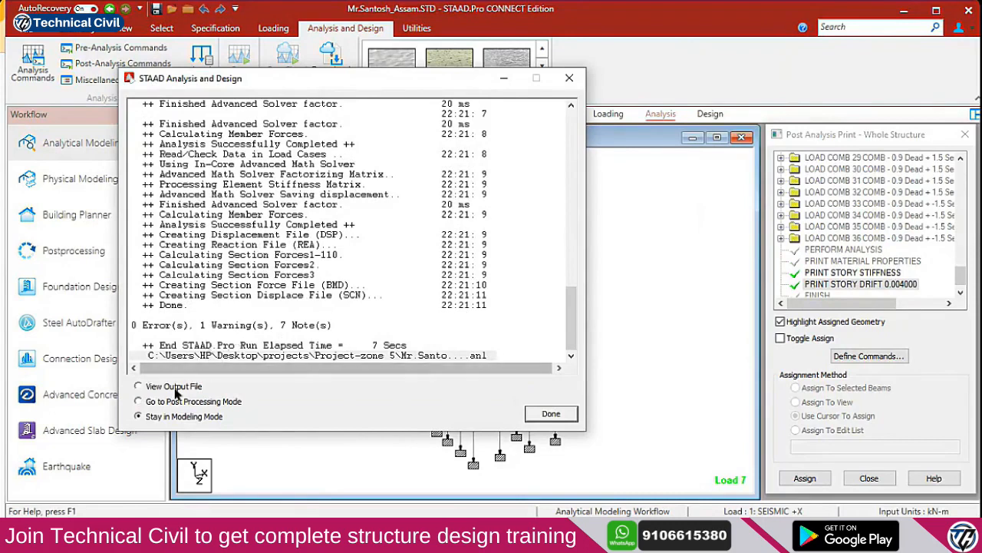
pyautogui.click(547, 415)
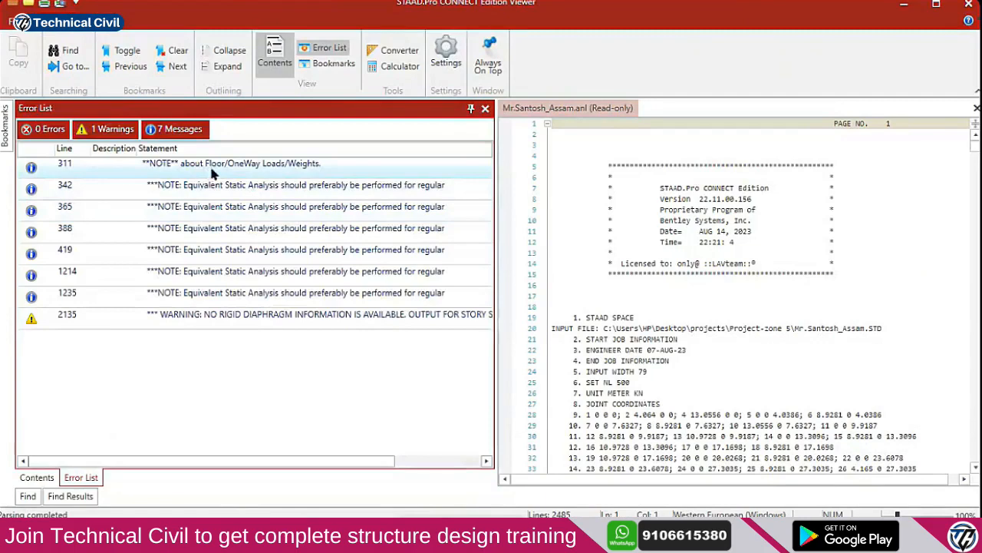
# Review the rigid diaphragm story stiffness warning at output line 2135
pyautogui.doubleClick(232, 316)
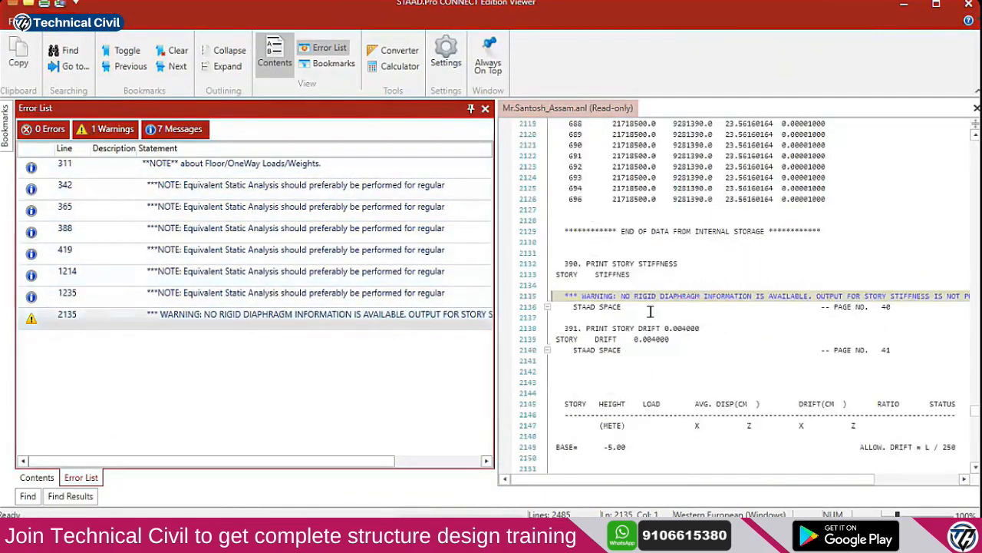
pyautogui.moveTo(583, 300); pyautogui.dragTo(853, 296)
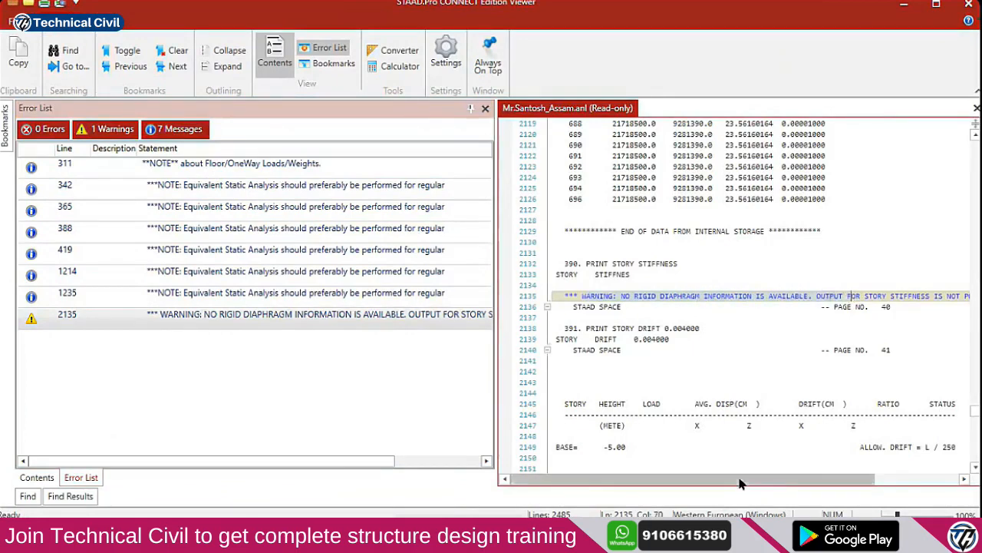
pyautogui.moveTo(752, 478); pyautogui.dragTo(841, 472)
pyautogui.moveTo(722, 297); pyautogui.dragTo(925, 296)
pyautogui.moveTo(768, 479); pyautogui.dragTo(853, 476)
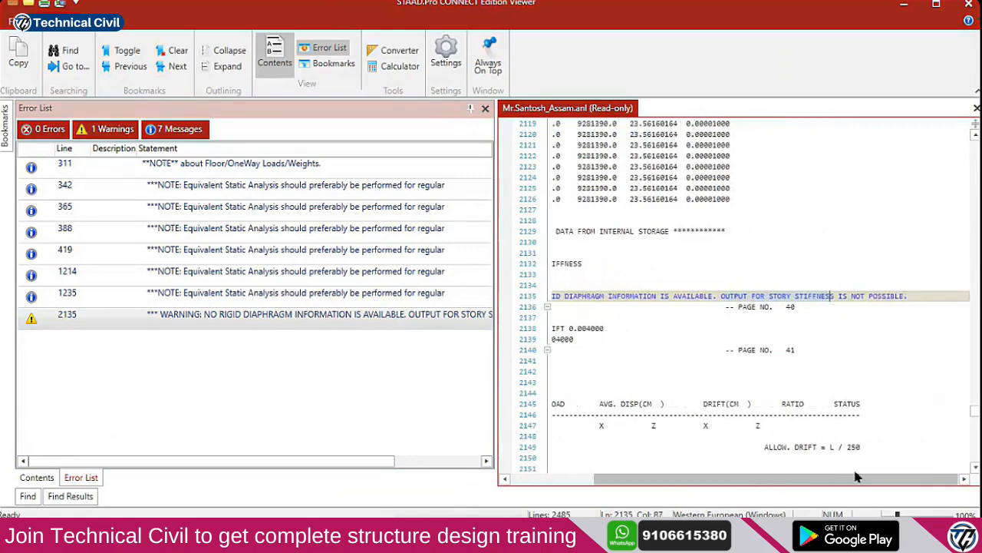
pyautogui.moveTo(915, 295); pyautogui.dragTo(710, 294)
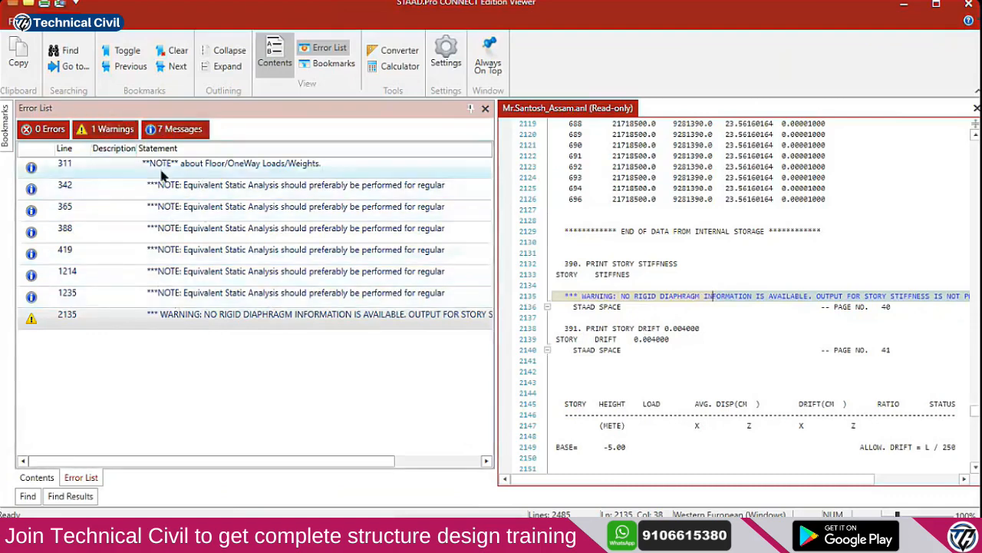
pyautogui.click(930, 295)
# Scroll past the PRINT STORY DRIFT 0.004000 line into the story drift table, marking failing rows
pyautogui.scroll(-3, 715, 322)
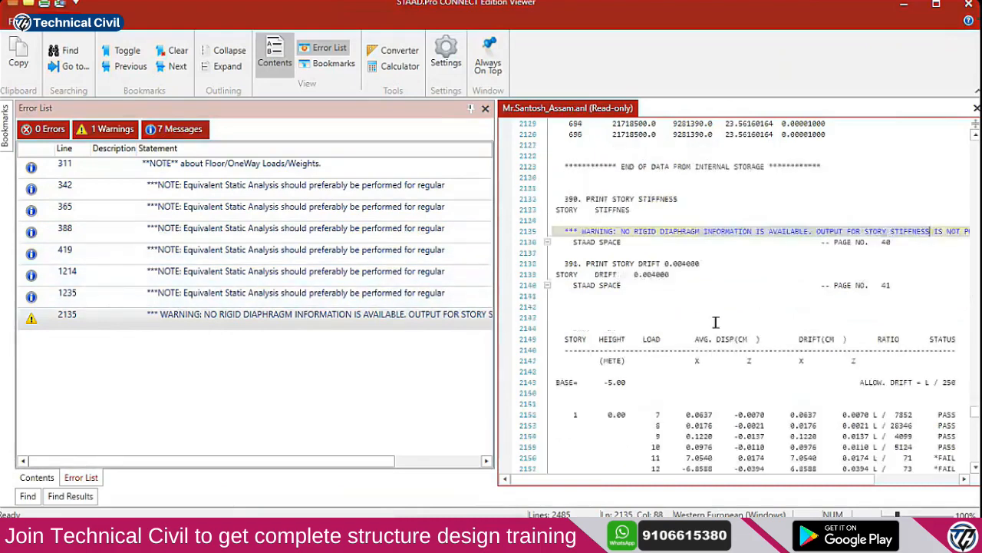
pyautogui.click(690, 242)
pyautogui.moveTo(713, 485); pyautogui.dragTo(749, 486)
pyautogui.scroll(-3, 749, 369)
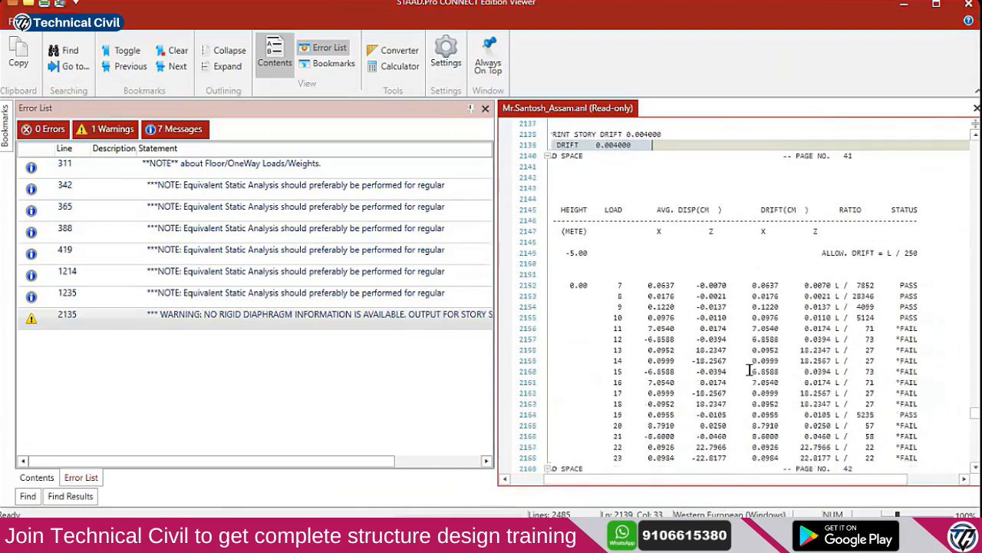
pyautogui.moveTo(907, 289); pyautogui.dragTo(920, 401)
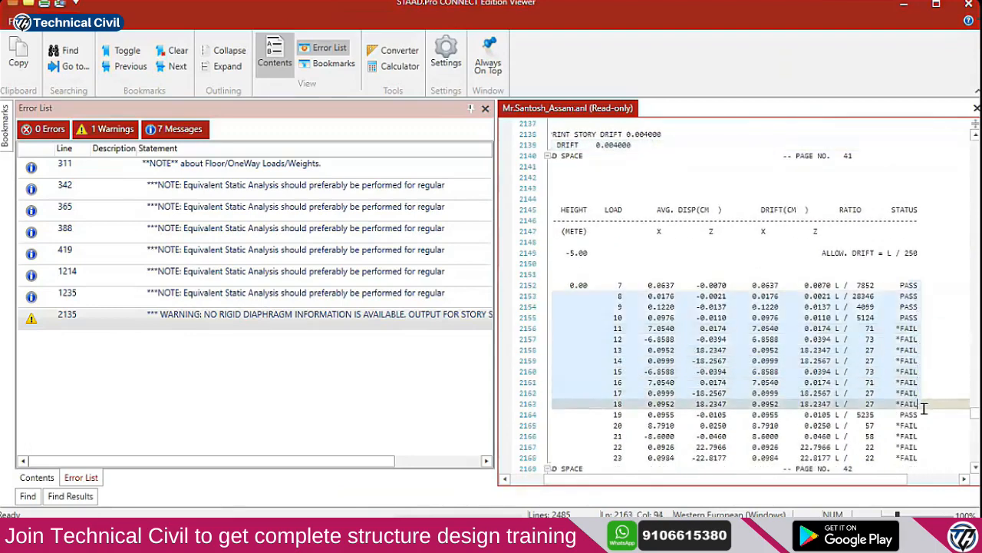
pyautogui.click(920, 382)
pyautogui.moveTo(798, 487); pyautogui.dragTo(768, 486)
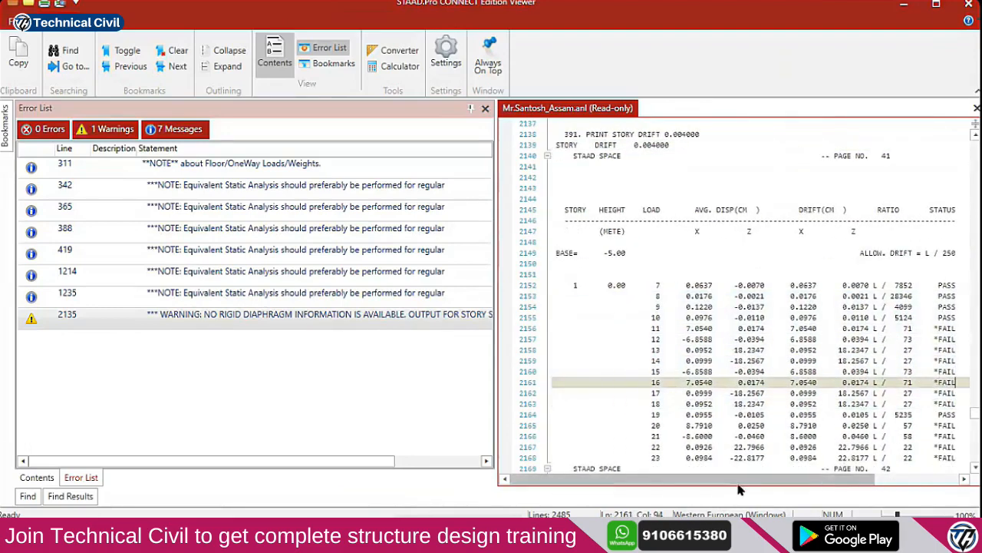
pyautogui.scroll(-4, 717, 379)
pyautogui.moveTo(727, 480); pyautogui.dragTo(761, 480)
pyautogui.scroll(-2, 811, 346)
pyautogui.scroll(-2, 811, 347)
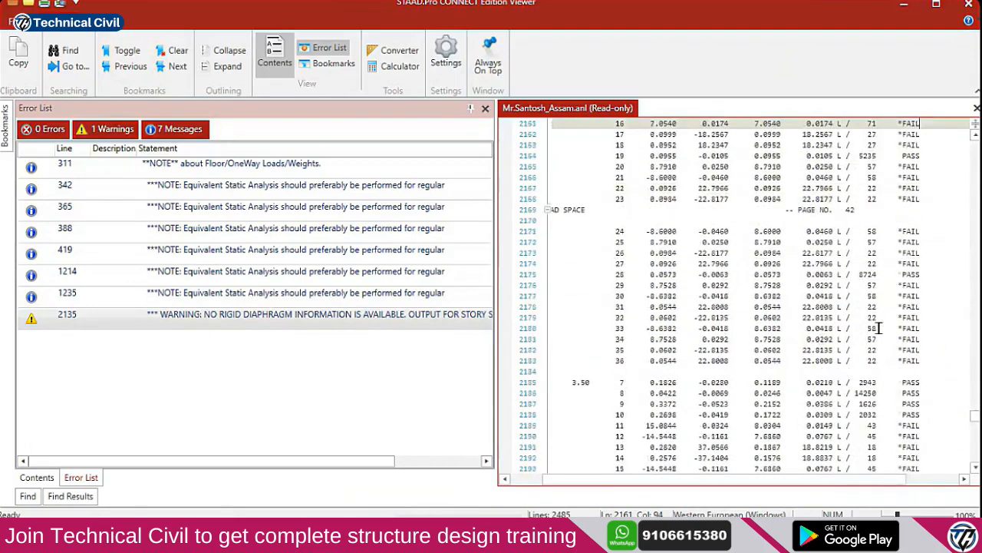
# Continue down the story drift table, highlighting load cases that FAIL the L/250 allowable drift
pyautogui.moveTo(908, 231); pyautogui.dragTo(908, 358)
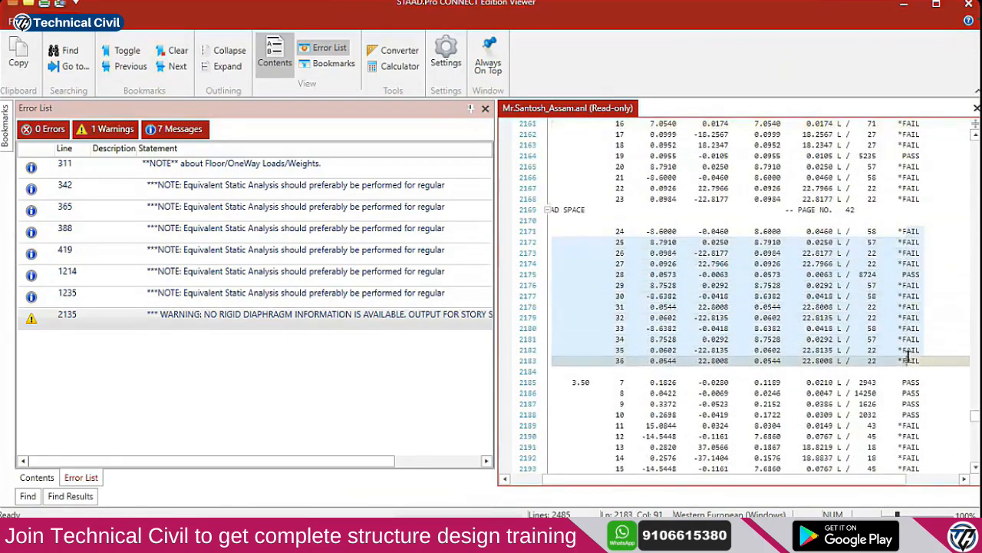
pyautogui.scroll(-5, 906, 361)
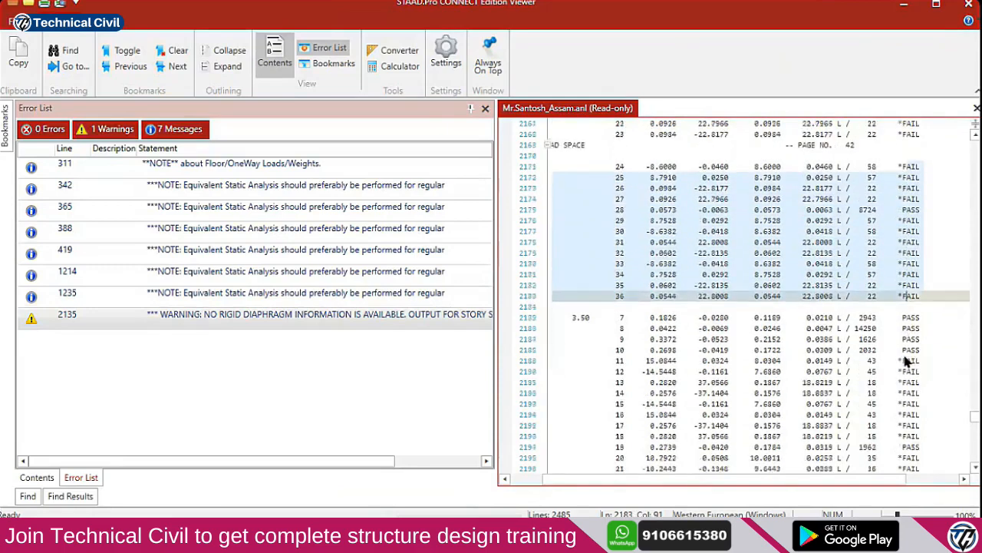
pyautogui.click(909, 232)
pyautogui.moveTo(909, 242); pyautogui.dragTo(912, 371)
pyautogui.moveTo(808, 483); pyautogui.dragTo(775, 488)
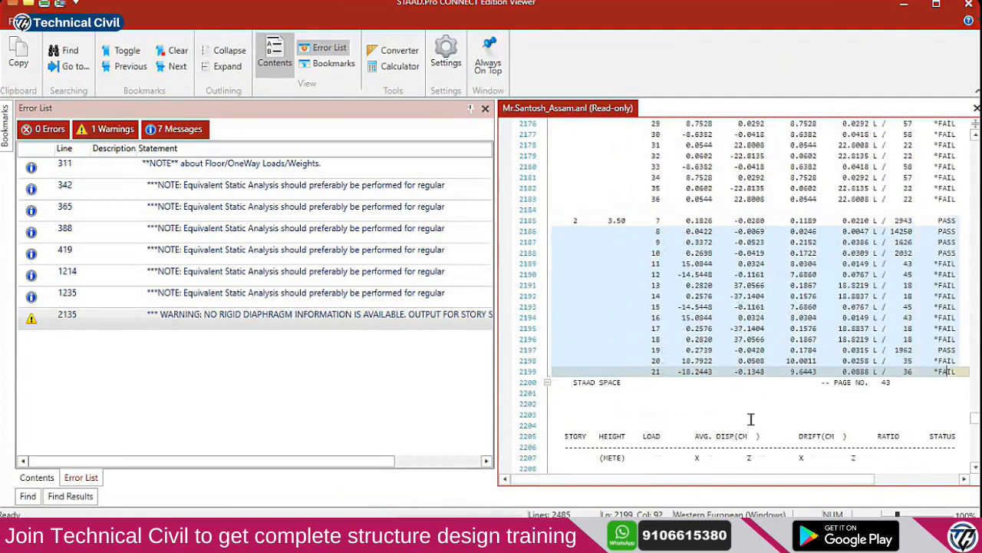
pyautogui.scroll(-9, 752, 419)
pyautogui.moveTo(952, 240); pyautogui.dragTo(950, 346)
pyautogui.scroll(-2, 952, 342)
pyautogui.scroll(-1, 952, 341)
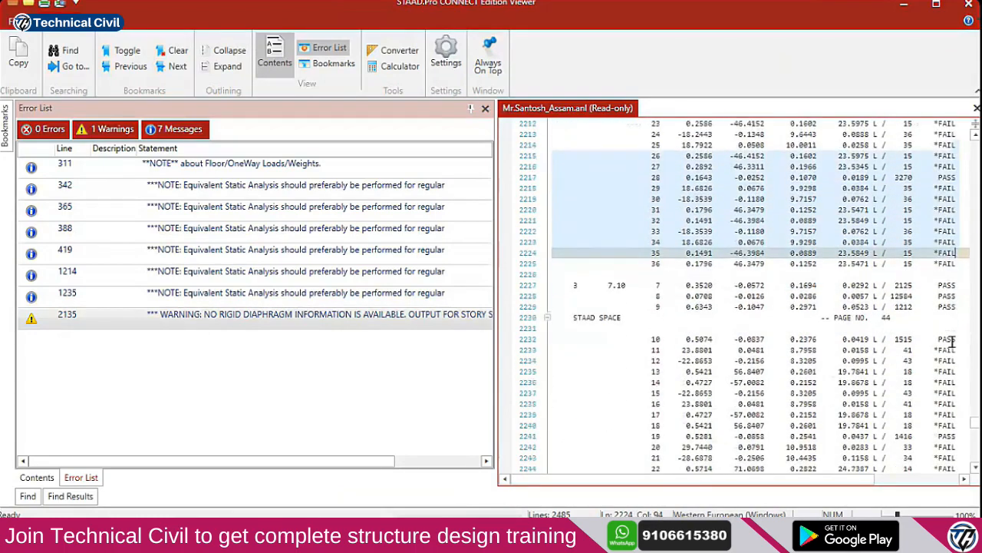
pyautogui.scroll(-11, 950, 330)
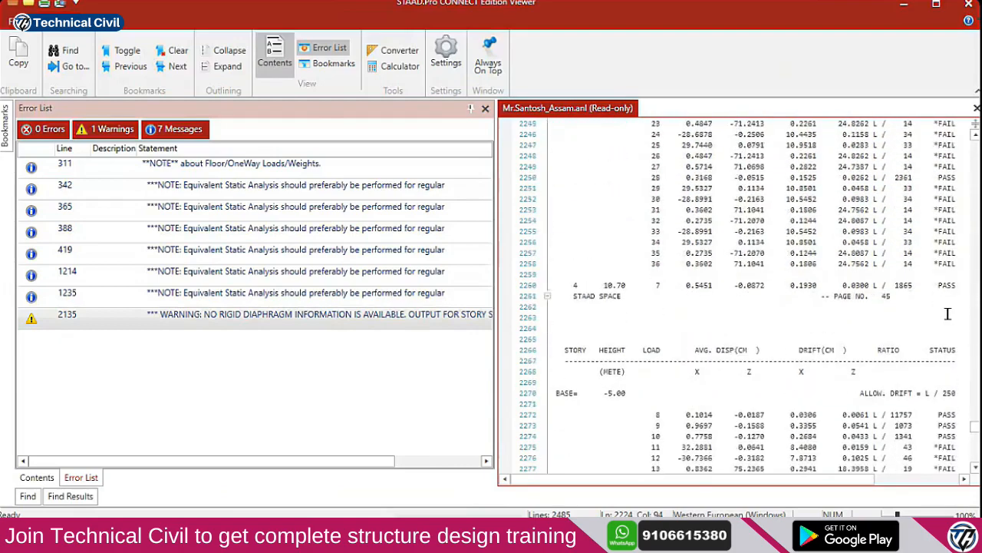
pyautogui.scroll(-4, 948, 313)
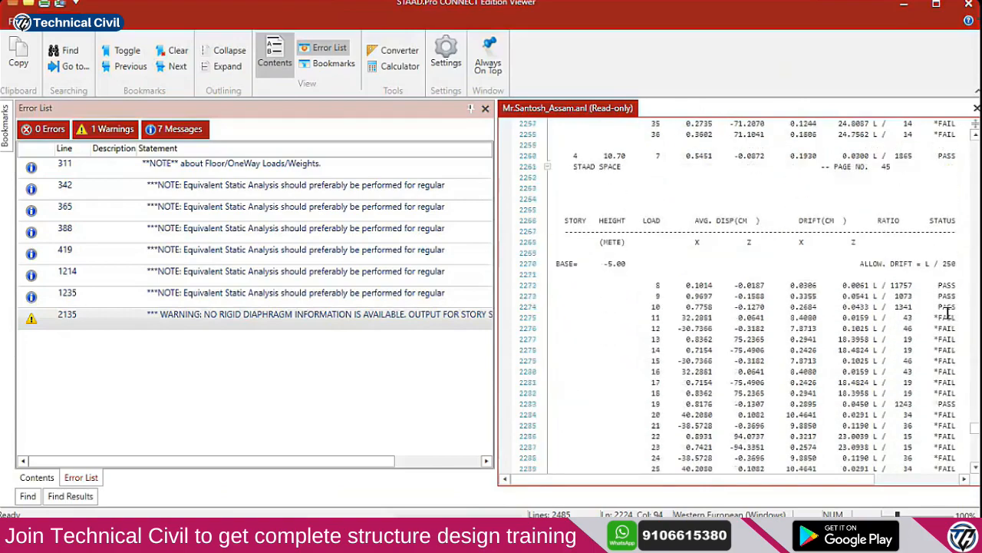
# Return to the model window and display the structure in top plan view
pyautogui.click(905, 5)
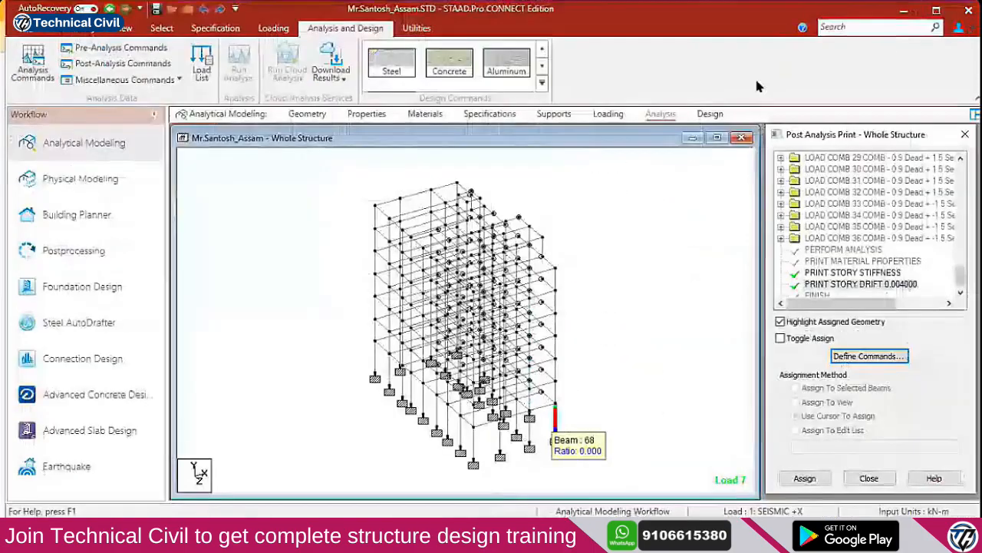
pyautogui.click(121, 28)
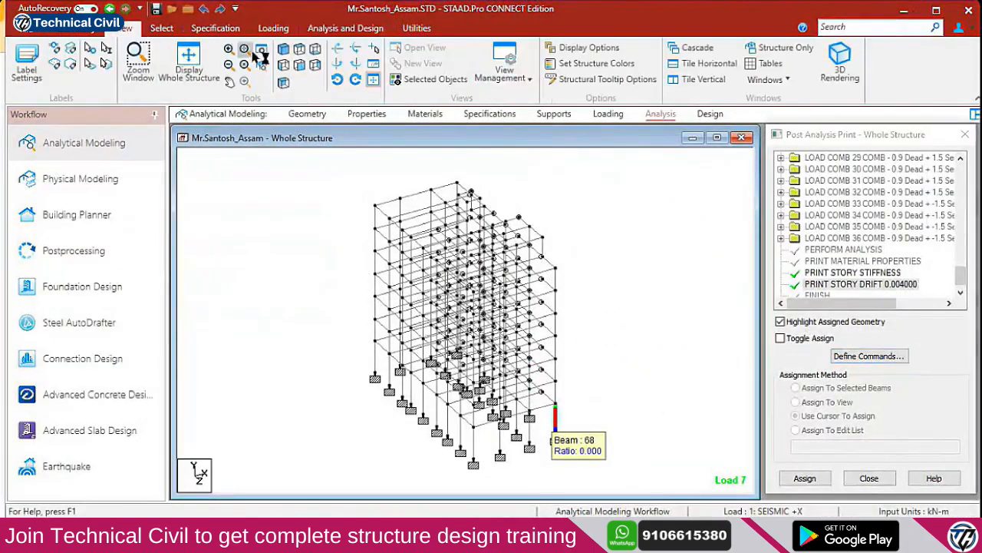
pyautogui.click(299, 48)
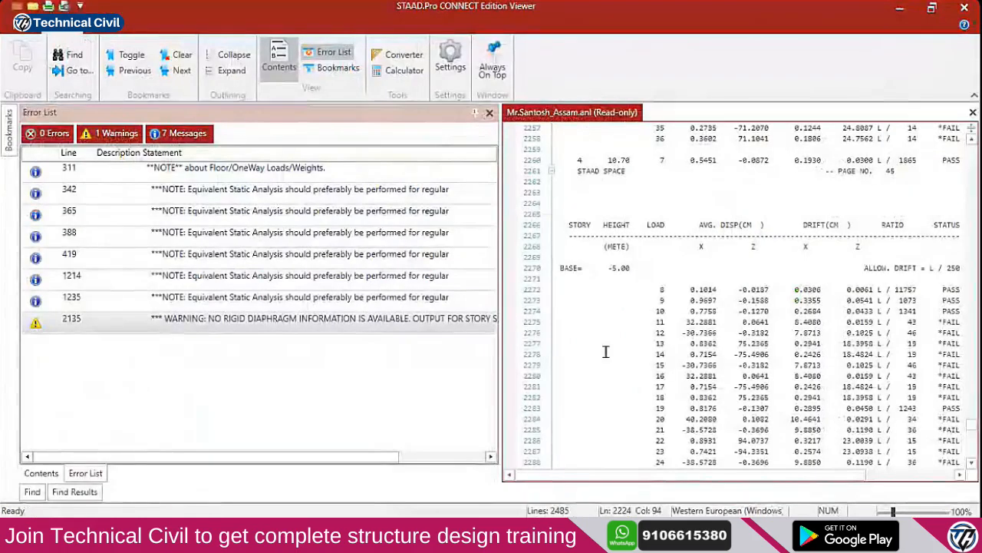
# Highlight the failing drift rows, then jump to the line 2135 warning about rigid diaphragm story stiffness
pyautogui.moveTo(947, 289); pyautogui.dragTo(947, 435)
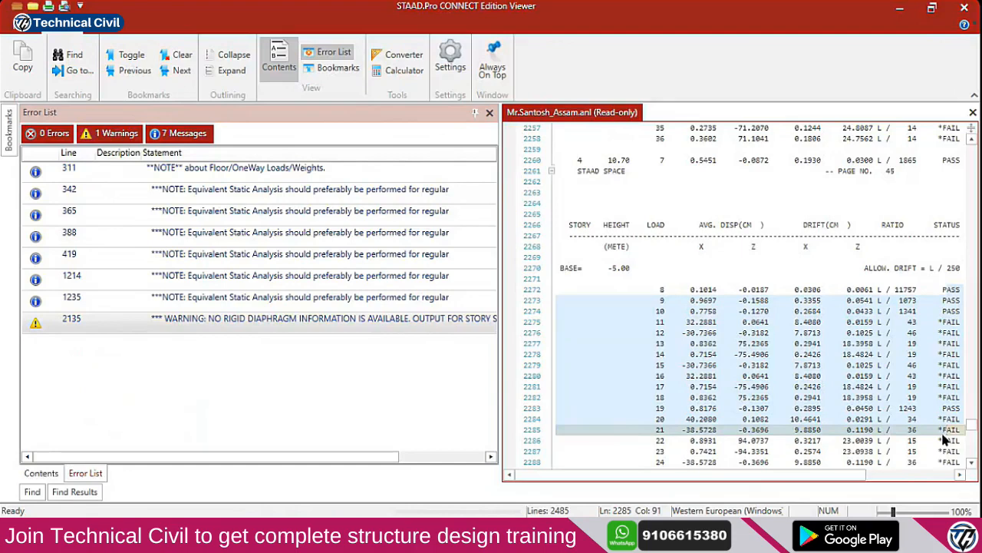
pyautogui.scroll(4, 881, 418)
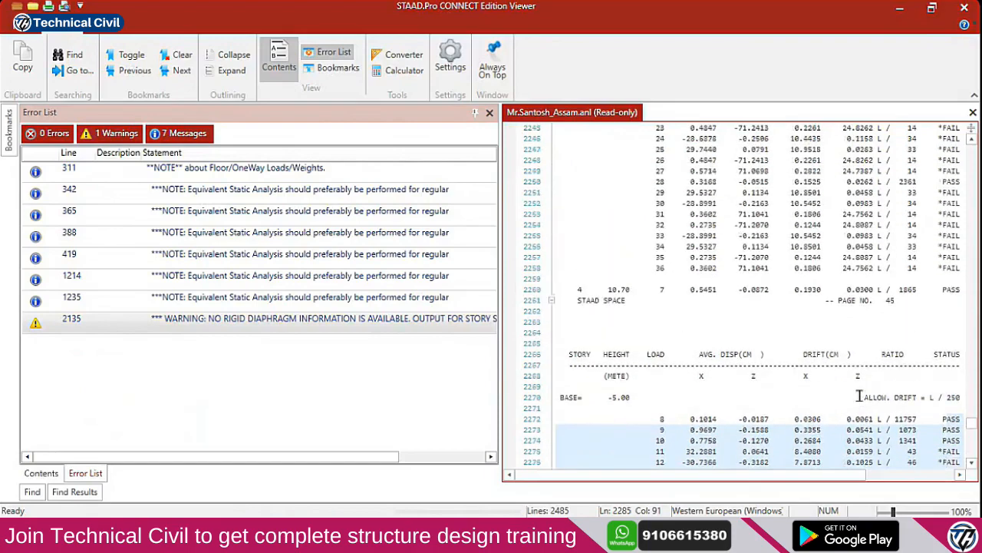
pyautogui.scroll(13, 817, 404)
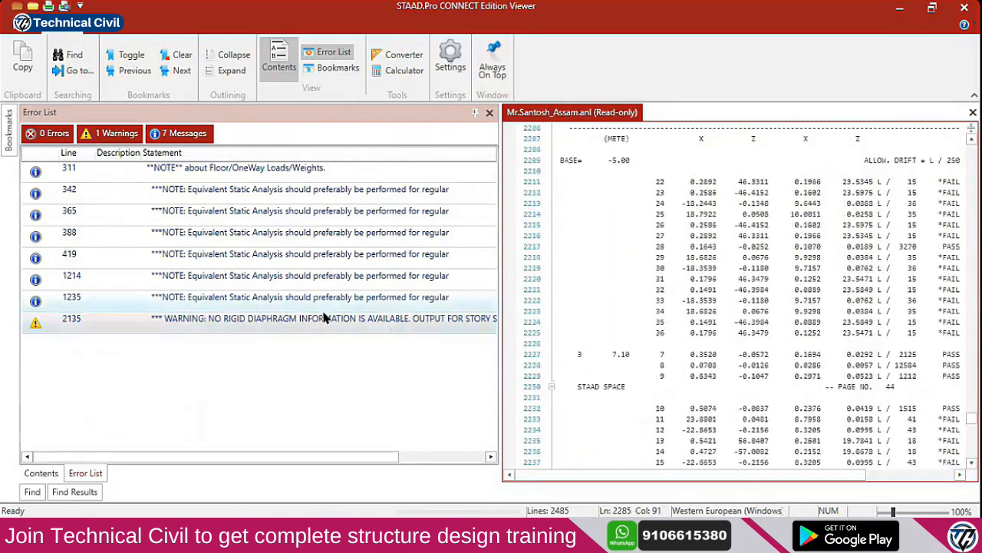
pyautogui.doubleClick(328, 327)
pyautogui.moveTo(812, 296); pyautogui.dragTo(551, 296)
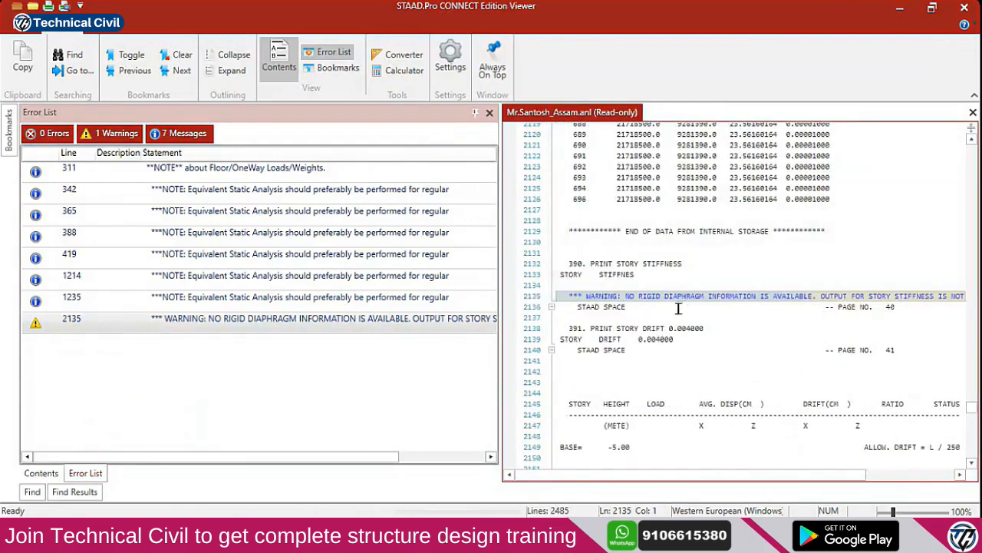
# Close the output viewer and delete the PRINT STORY STIFFNESS command
pyautogui.click(964, 8)
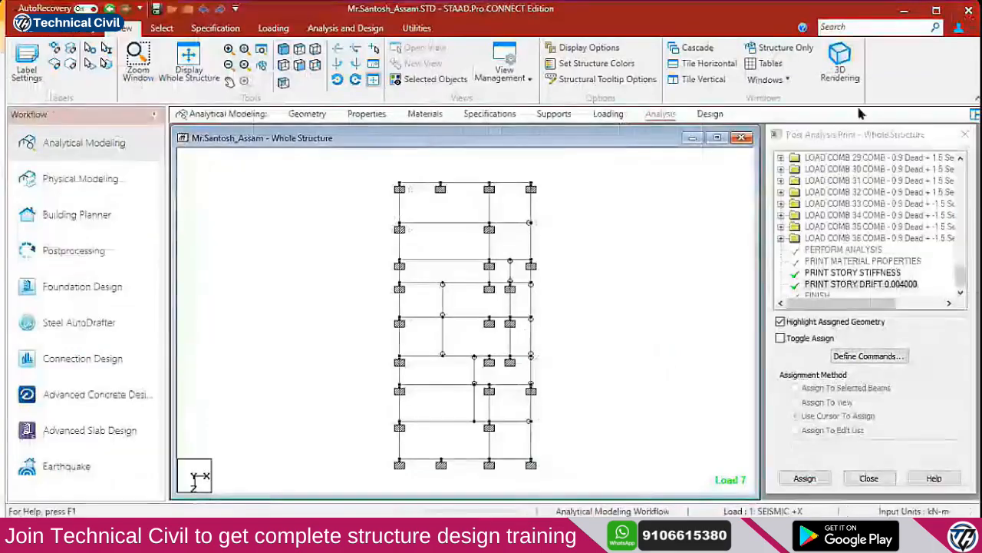
pyautogui.click(853, 273)
pyautogui.press('Delete')
pyautogui.press('Return')
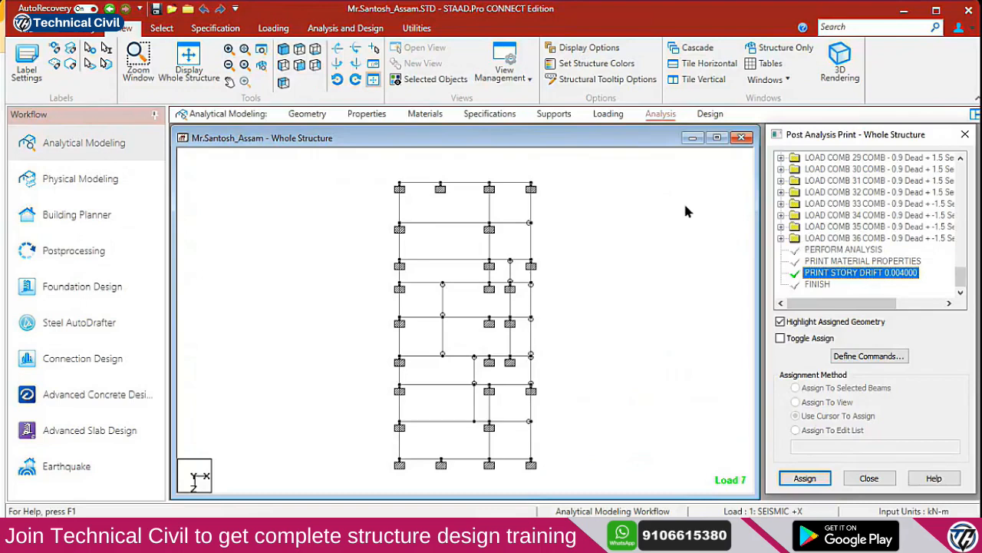
# Open the IS456 concrete design parameters list from the Design workflow
pyautogui.click(709, 115)
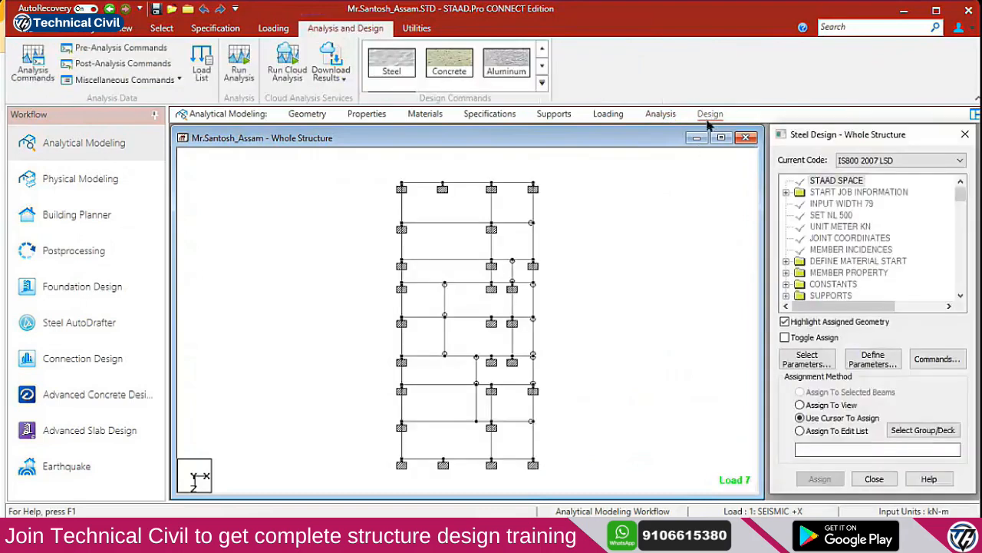
pyautogui.click(445, 70)
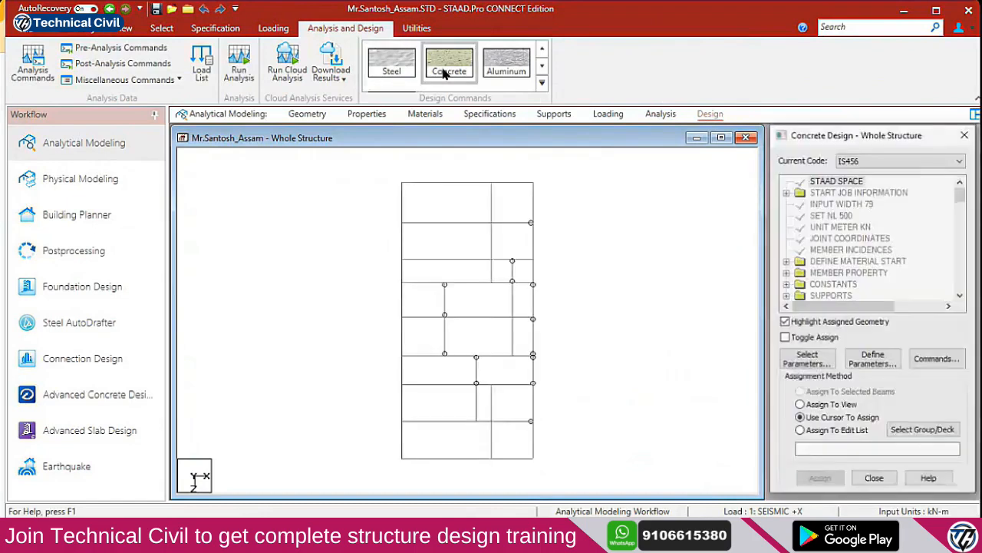
pyautogui.click(858, 362)
pyautogui.click(386, 192)
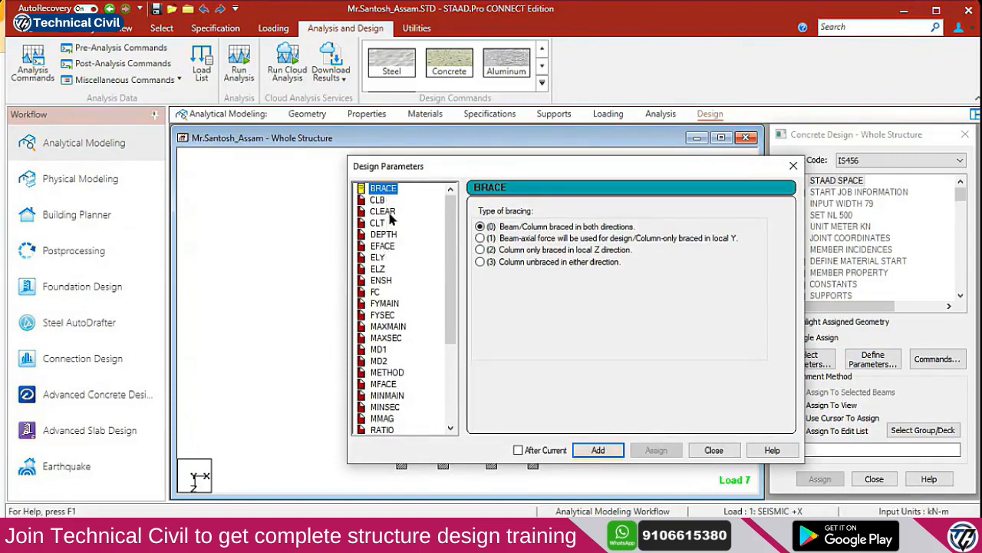
# Add design parameters FC 25000 and FYMAIN 550000
pyautogui.press('Down')
pyautogui.press('Down')
pyautogui.press('Down')
pyautogui.press('Down')
pyautogui.press('Down')
pyautogui.press('Down')
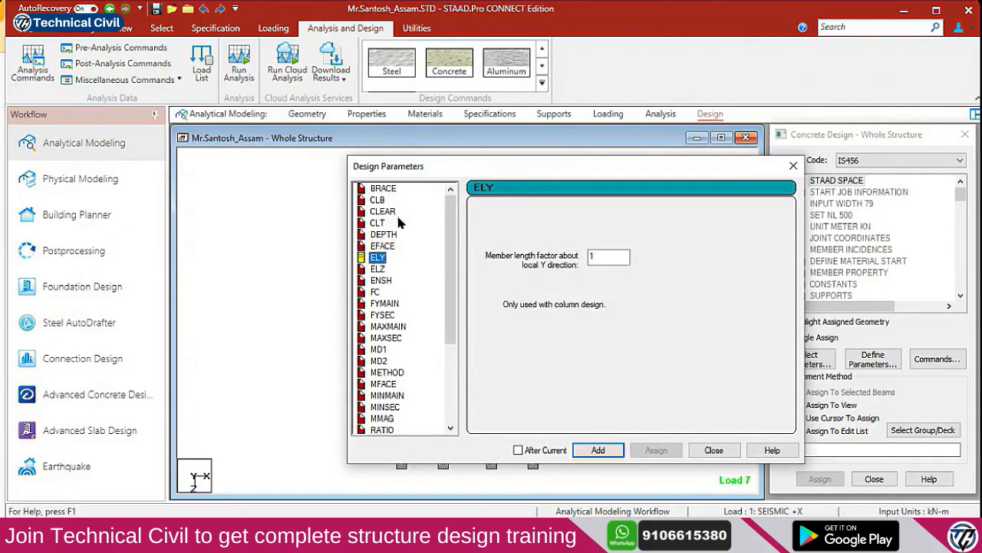
pyautogui.press('Down')
pyautogui.press('Down')
pyautogui.press('Down')
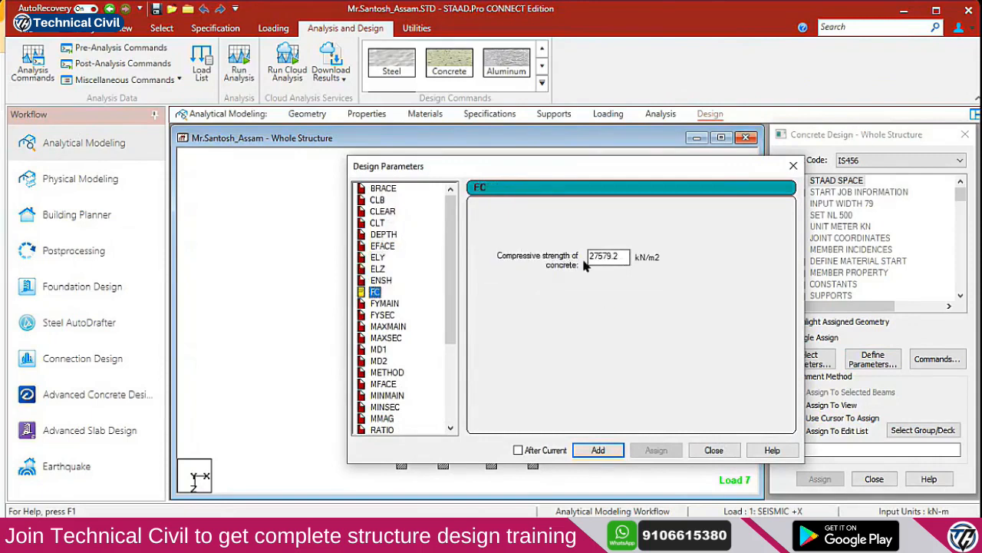
pyautogui.moveTo(591, 257); pyautogui.dragTo(645, 265)
pyautogui.write('25000')
pyautogui.click(598, 450)
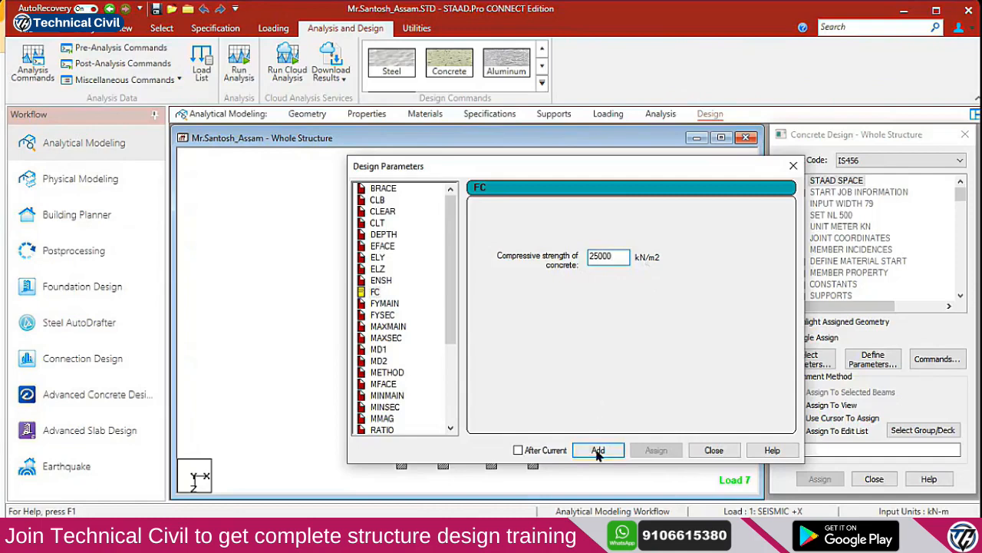
pyautogui.click(388, 304)
pyautogui.doubleClick(603, 261)
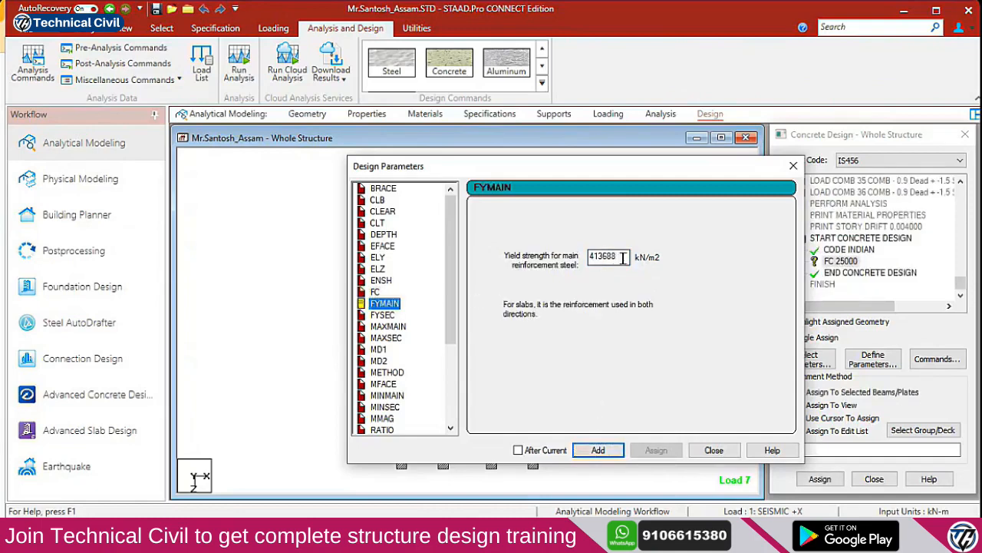
pyautogui.write('550000')
pyautogui.click(598, 449)
# Add FYSEC 415000 and MAXMAIN 32 mm design parameters
pyautogui.click(384, 315)
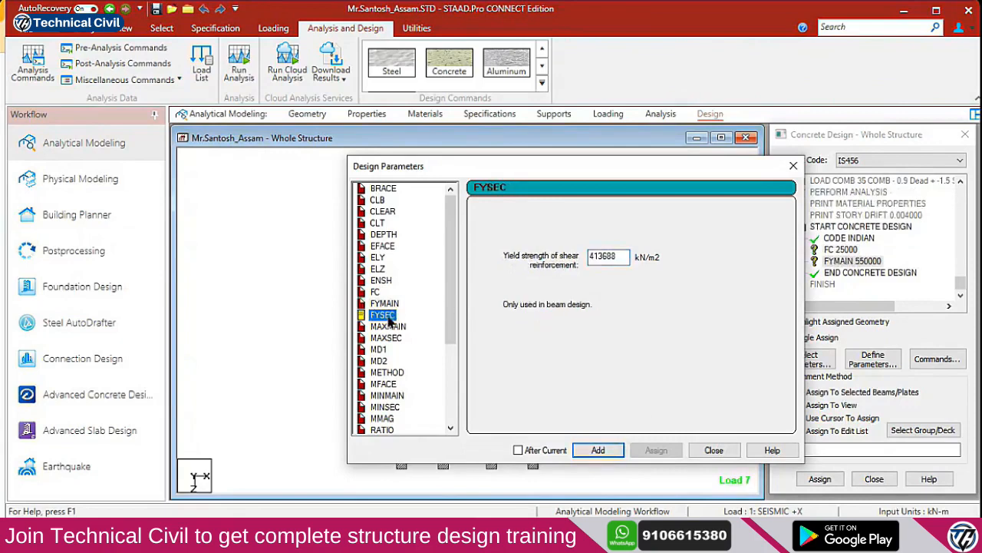
pyautogui.doubleClick(622, 256)
pyautogui.write('415000')
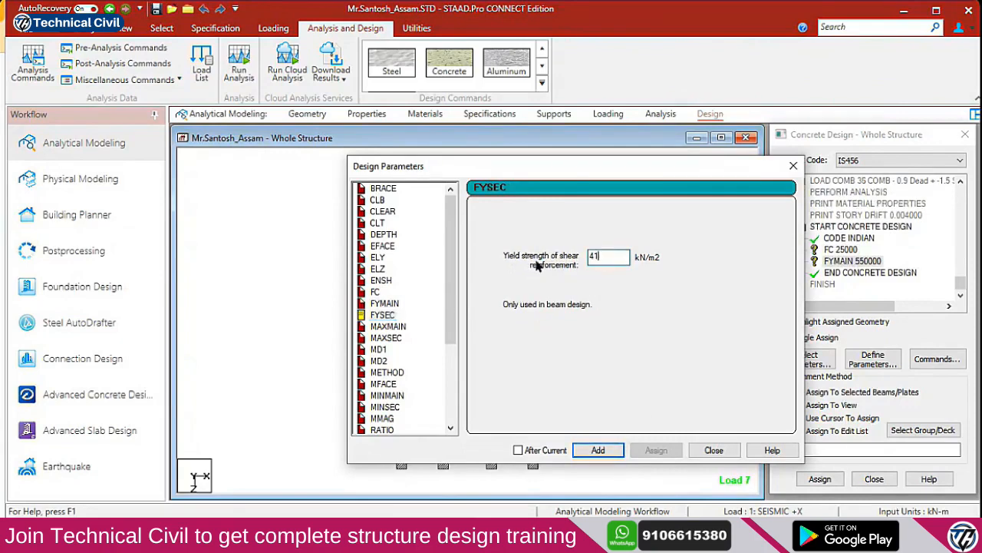
pyautogui.click(596, 449)
pyautogui.click(389, 326)
pyautogui.click(480, 307)
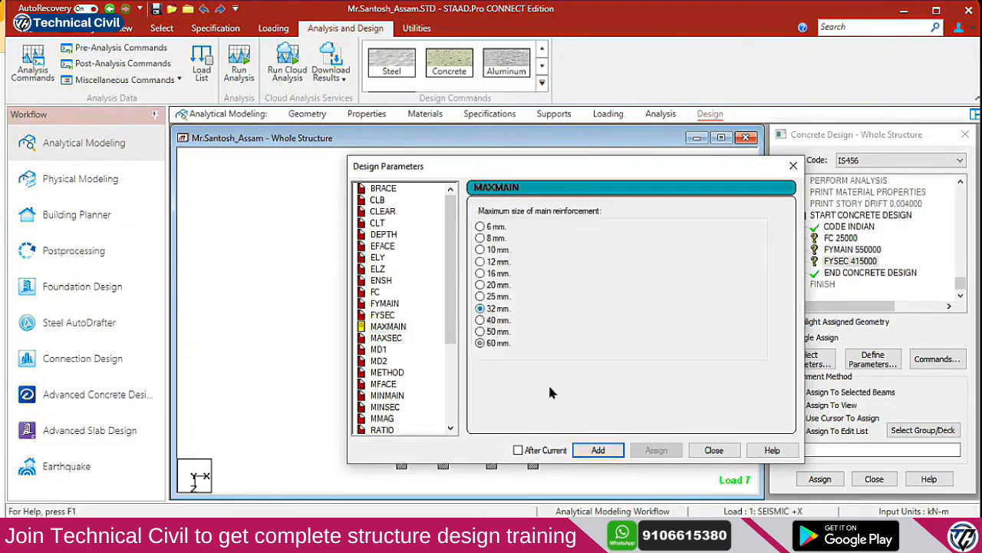
pyautogui.click(596, 450)
# Add MAXSEC 12, MINMAIN 10, MINSEC 8 and TRACK 0, then close Design Parameters
pyautogui.click(388, 337)
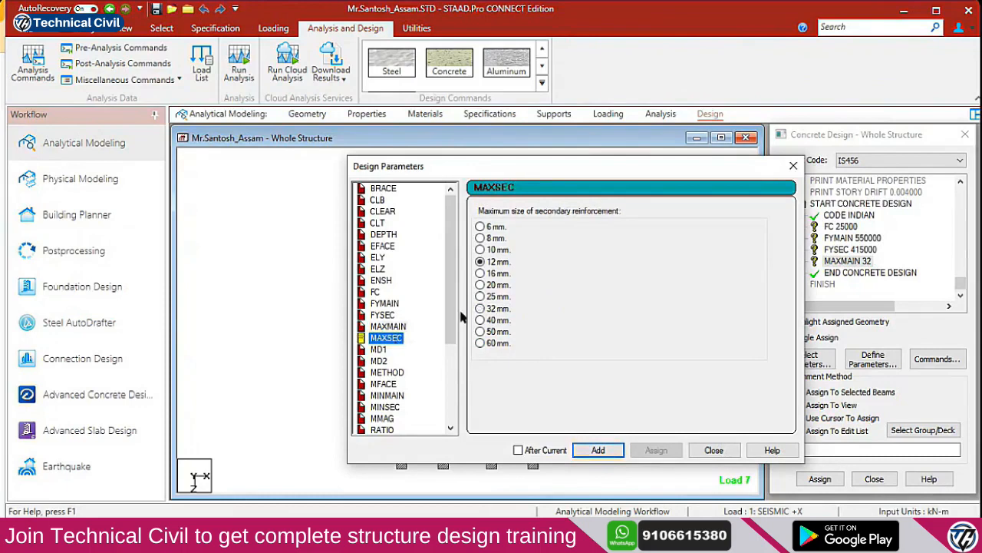
pyautogui.click(598, 450)
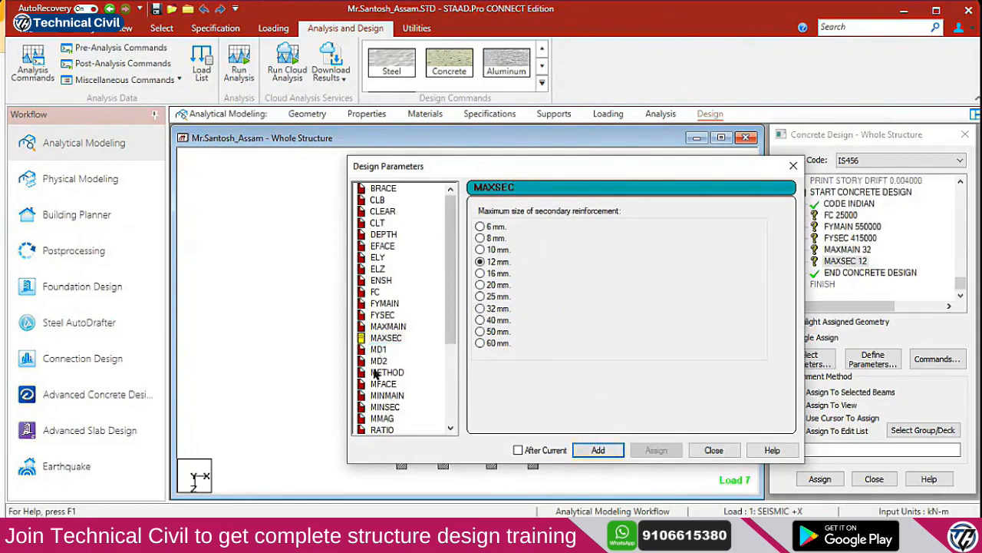
pyautogui.click(390, 396)
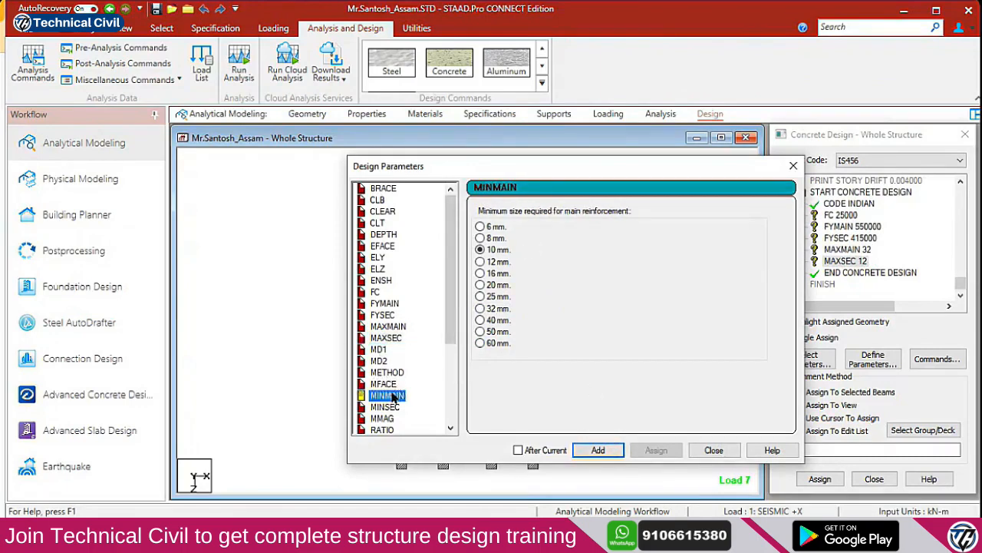
pyautogui.click(598, 450)
pyautogui.click(385, 407)
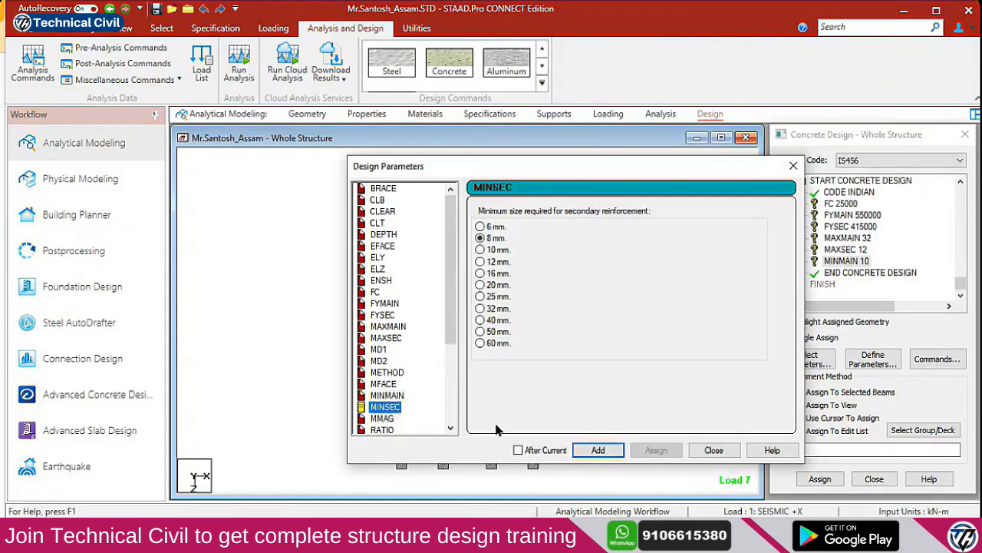
pyautogui.click(598, 450)
pyautogui.moveTo(451, 338); pyautogui.dragTo(452, 418)
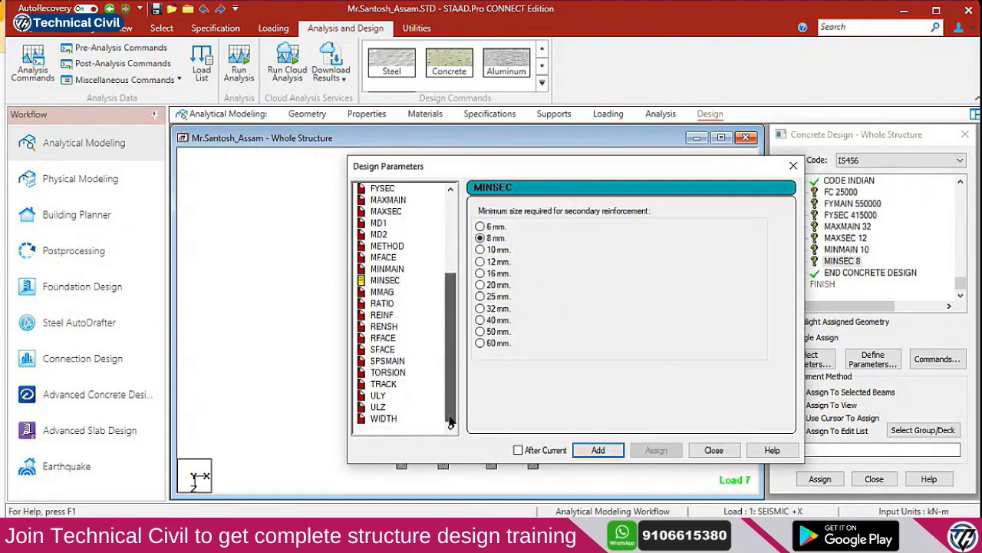
pyautogui.click(392, 387)
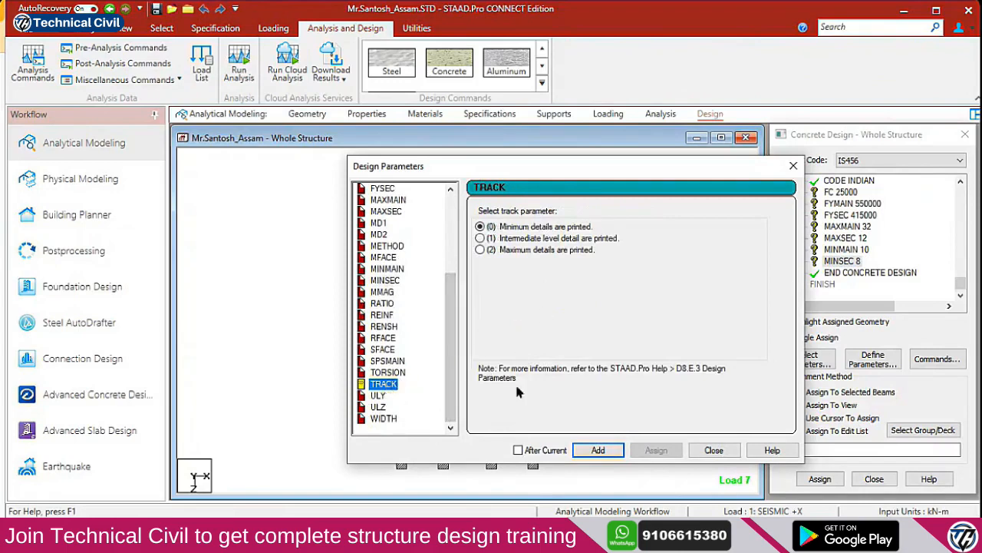
pyautogui.click(598, 451)
pyautogui.click(714, 451)
pyautogui.moveTo(961, 286); pyautogui.dragTo(959, 275)
# Assign FC 25000, FYMAIN 550000 and FYSEC 415000 to all members in view
pyautogui.click(844, 239)
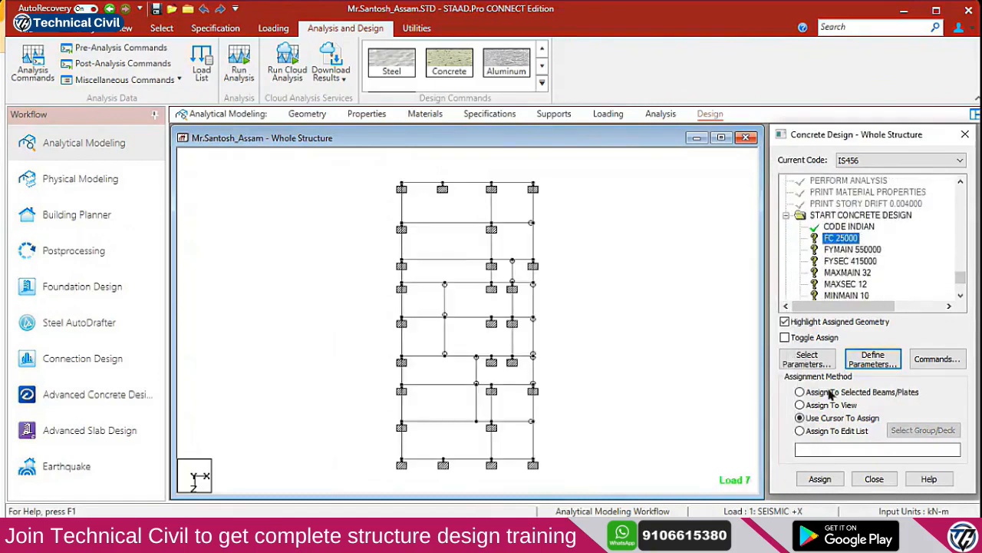
pyautogui.click(825, 405)
pyautogui.click(819, 478)
pyautogui.click(819, 346)
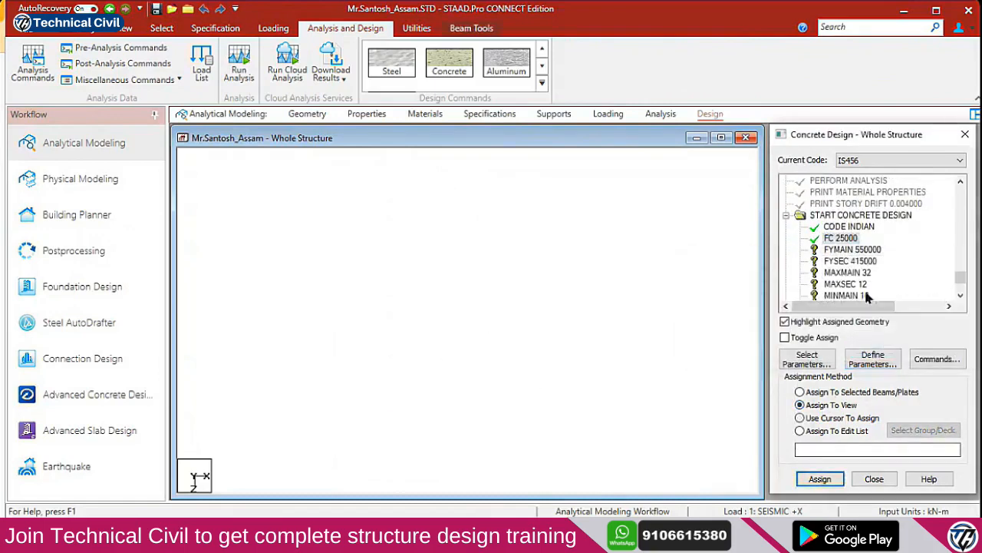
pyautogui.click(851, 250)
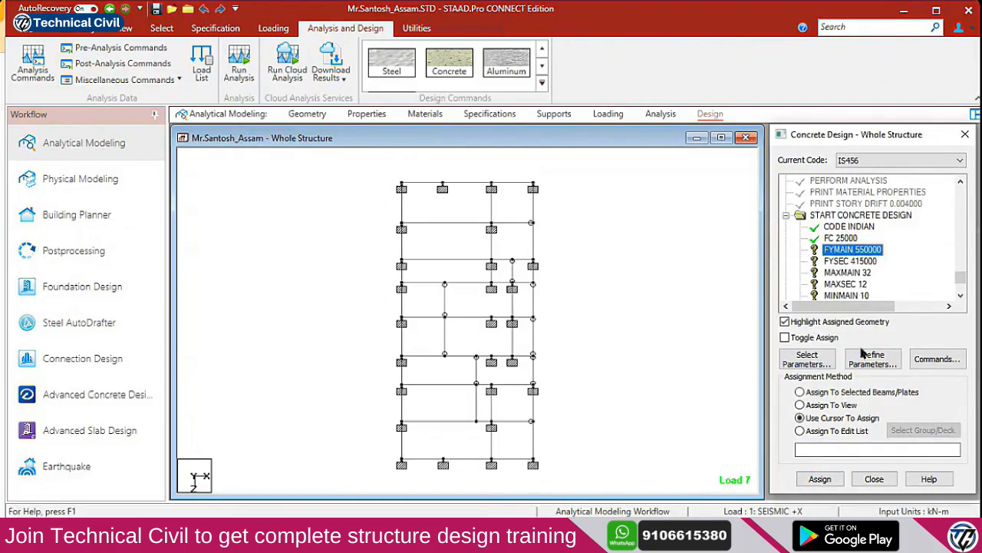
pyautogui.click(833, 405)
pyautogui.click(819, 478)
pyautogui.click(875, 346)
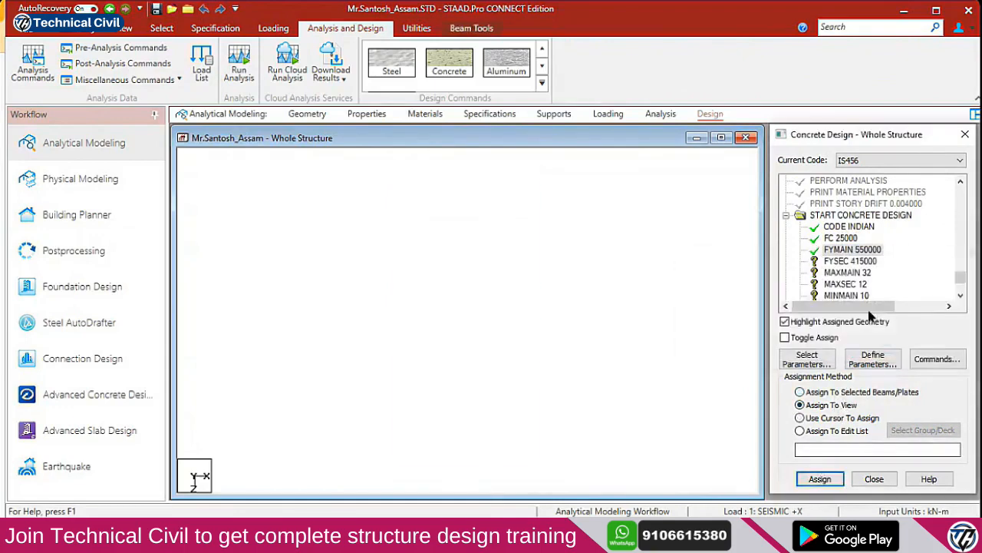
pyautogui.click(851, 261)
pyautogui.click(833, 405)
pyautogui.click(819, 478)
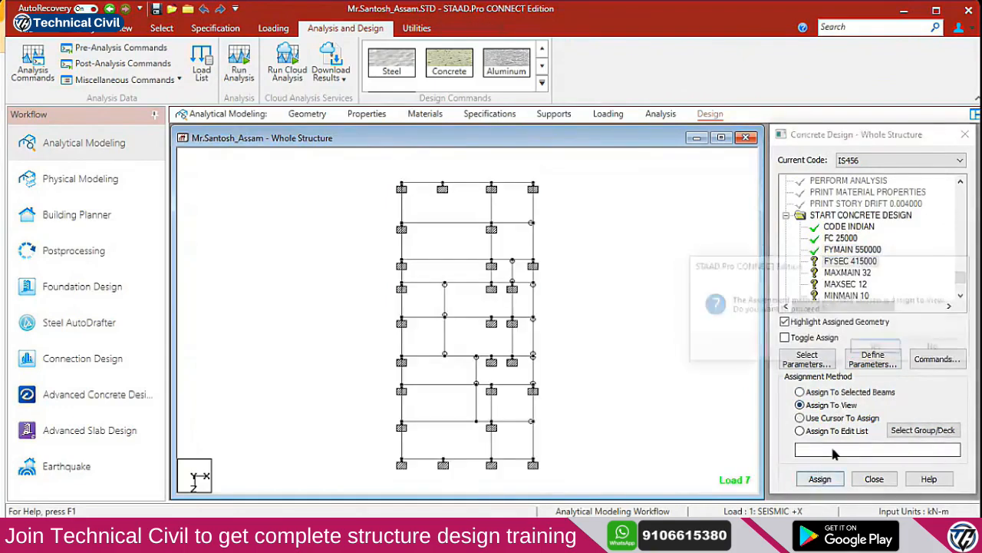
pyautogui.click(875, 346)
# Assign MAXMAIN 32, MAXSEC 12 and MINMAIN 10 to the whole structure
pyautogui.click(847, 273)
pyautogui.click(820, 478)
pyautogui.click(873, 346)
pyautogui.click(844, 284)
pyautogui.click(831, 404)
pyautogui.click(813, 478)
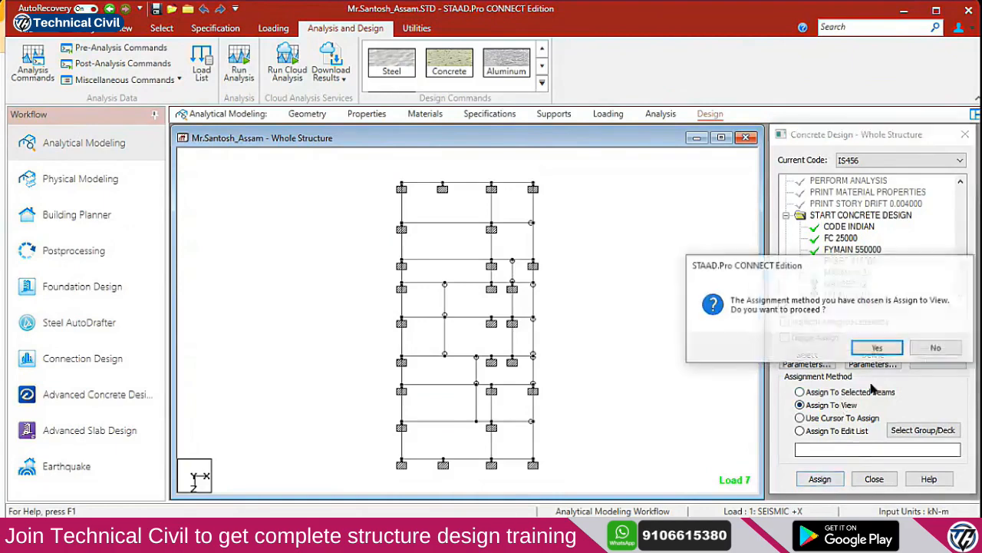
pyautogui.click(873, 346)
pyautogui.scroll(-1, 844, 234)
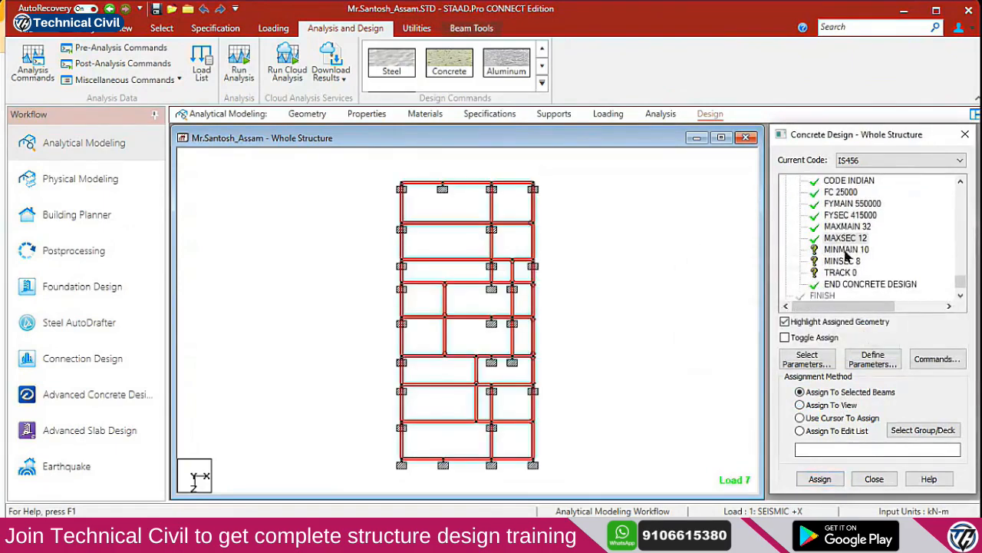
pyautogui.click(846, 250)
pyautogui.click(835, 405)
pyautogui.click(818, 478)
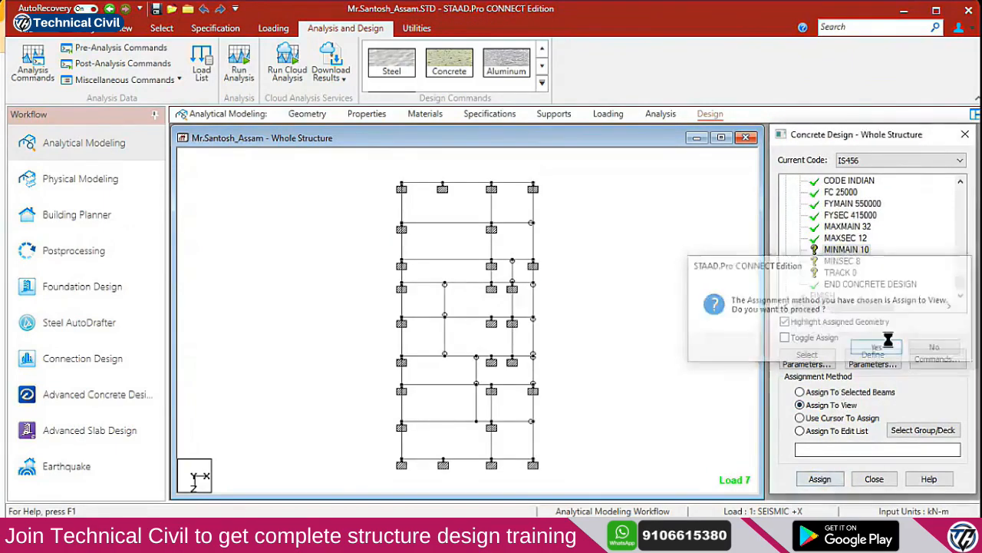
pyautogui.click(890, 347)
# Assign MINSEC 8 and TRACK 0 to the whole structure
pyautogui.click(842, 261)
pyautogui.click(835, 405)
pyautogui.click(818, 478)
pyautogui.click(889, 346)
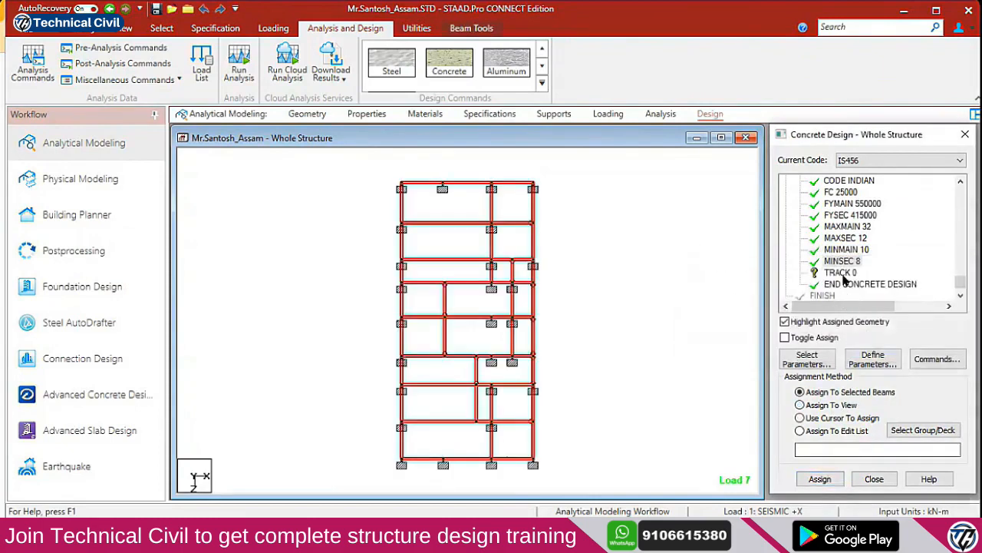
pyautogui.click(841, 274)
pyautogui.click(835, 405)
pyautogui.click(818, 478)
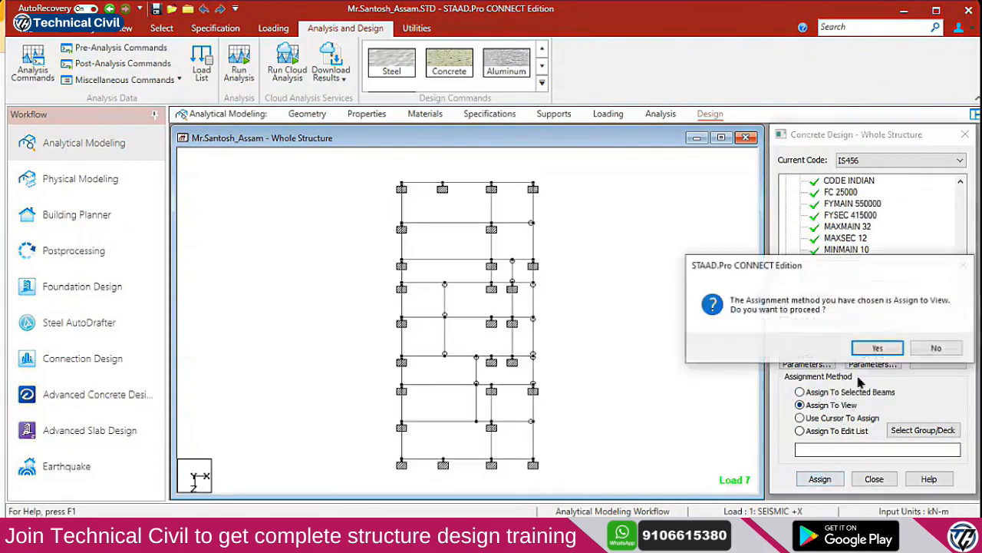
pyautogui.click(876, 348)
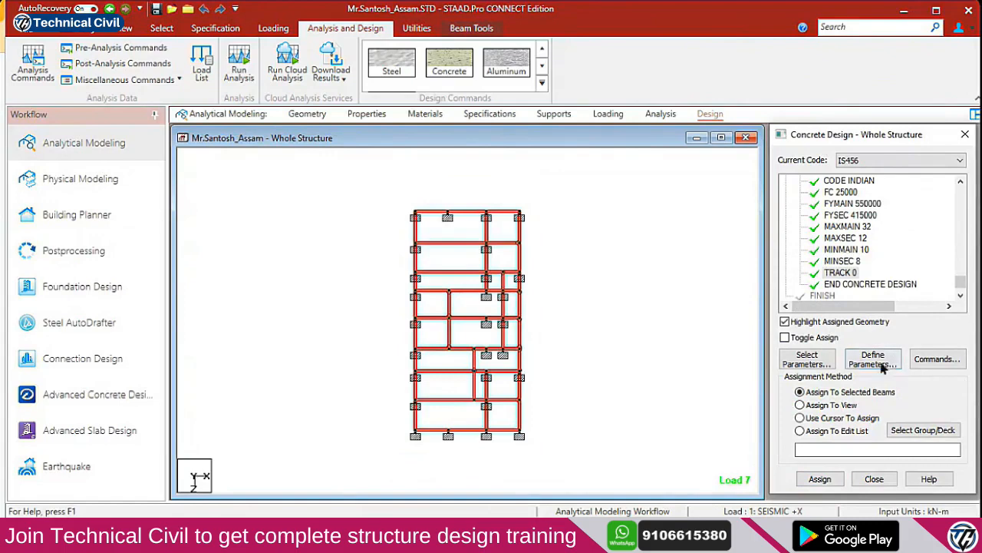
# Add the DESIGN BEAM, DESIGN COLUMN and TAKE OFF commands to the IS456 design commands
pyautogui.click(933, 359)
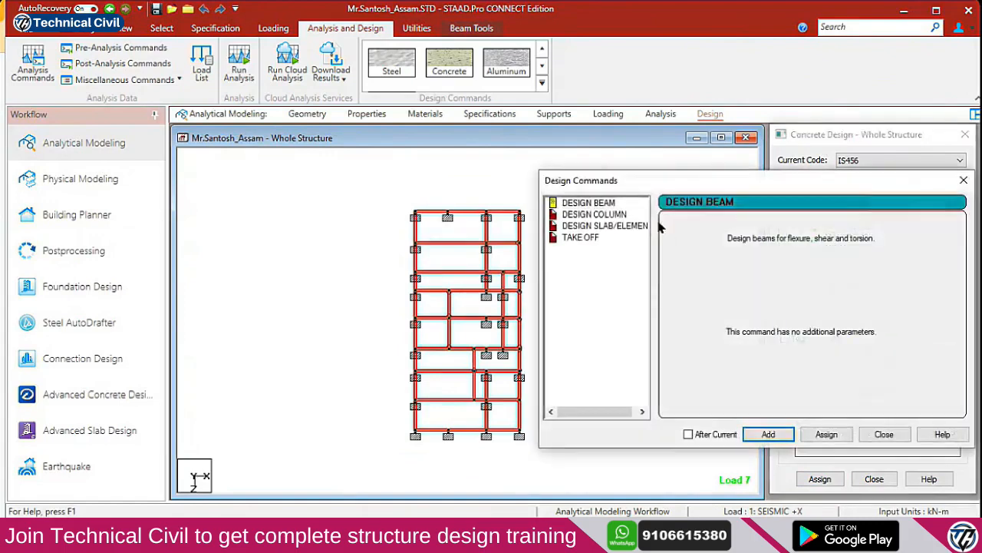
pyautogui.click(768, 435)
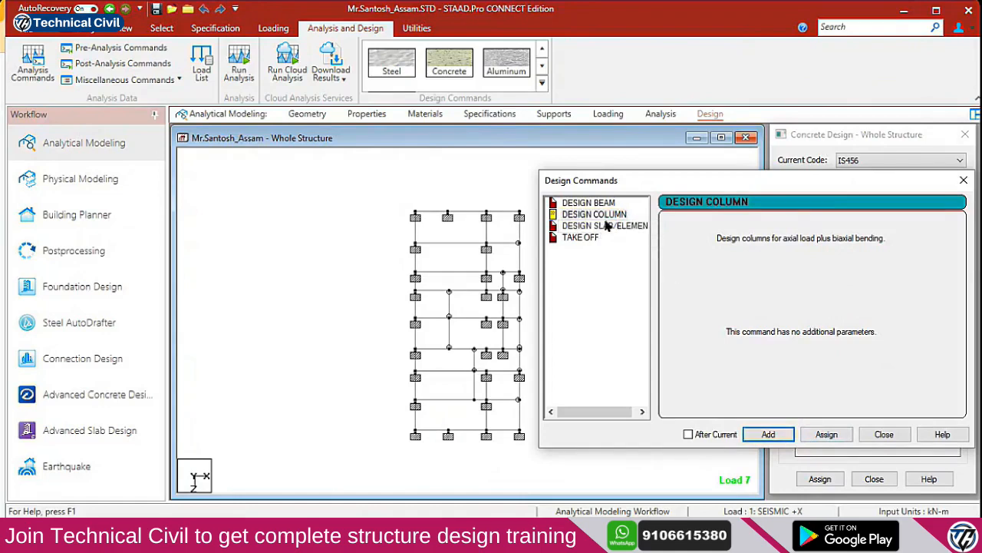
pyautogui.click(585, 238)
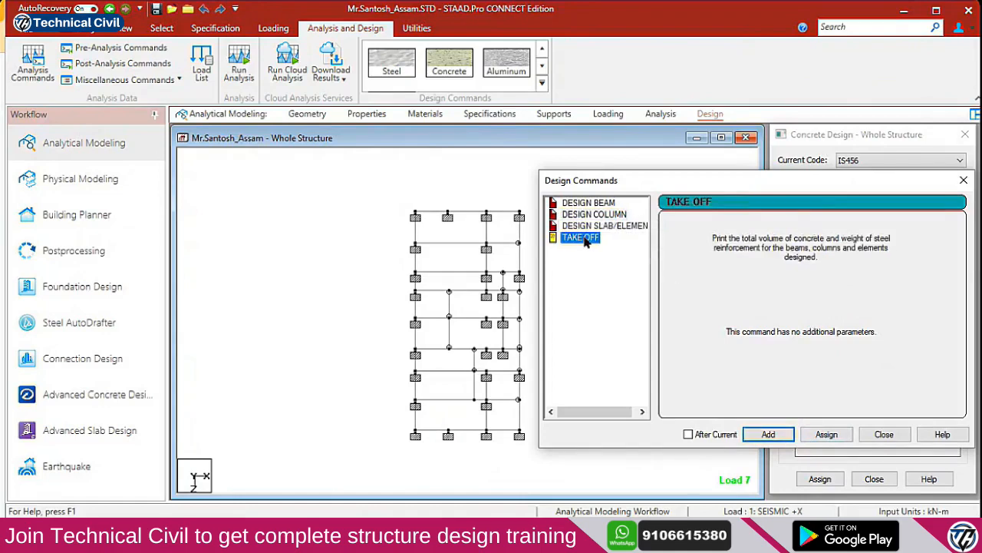
pyautogui.click(767, 434)
pyautogui.click(880, 434)
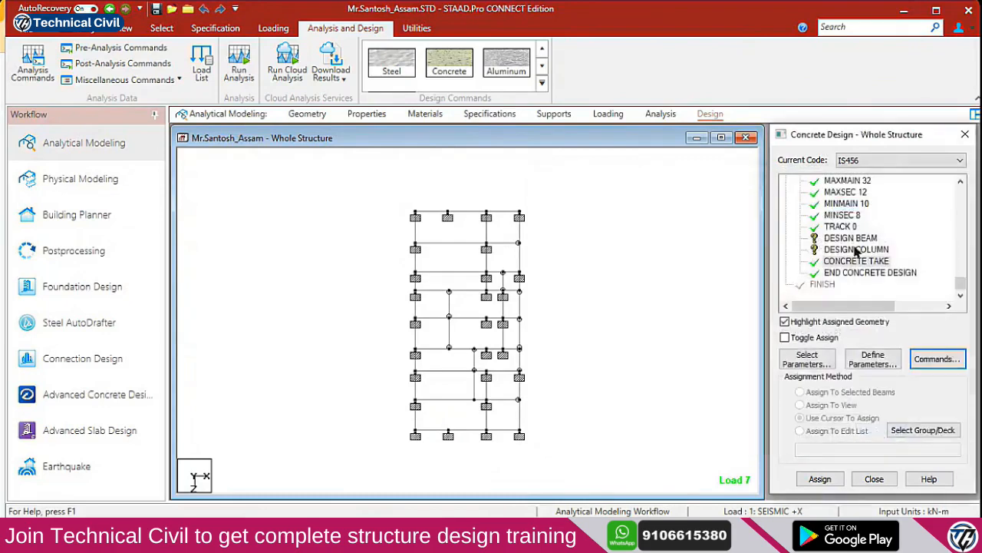
# Assign DESIGN BEAM to all beams parallel to both horizontal axes
pyautogui.click(854, 238)
pyautogui.click(127, 28)
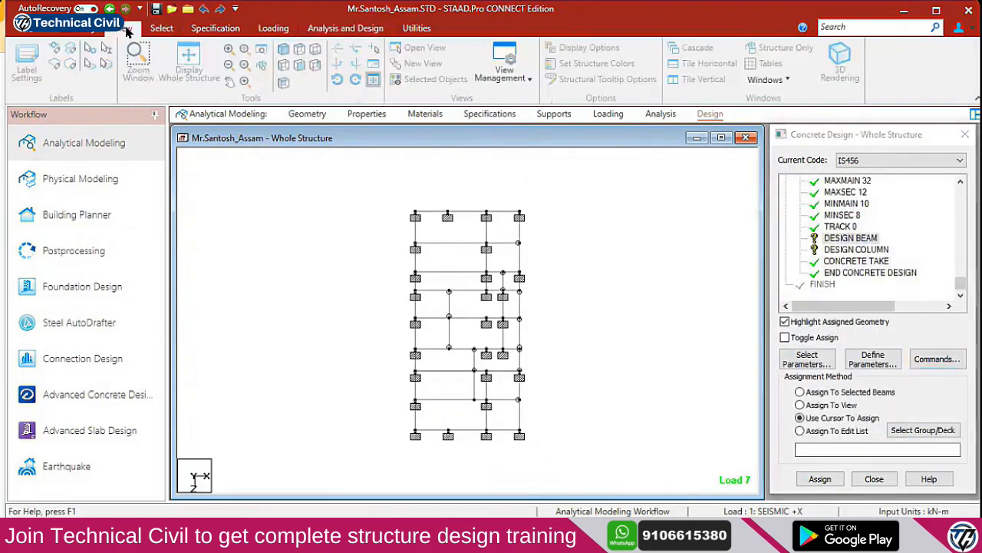
pyautogui.click(161, 28)
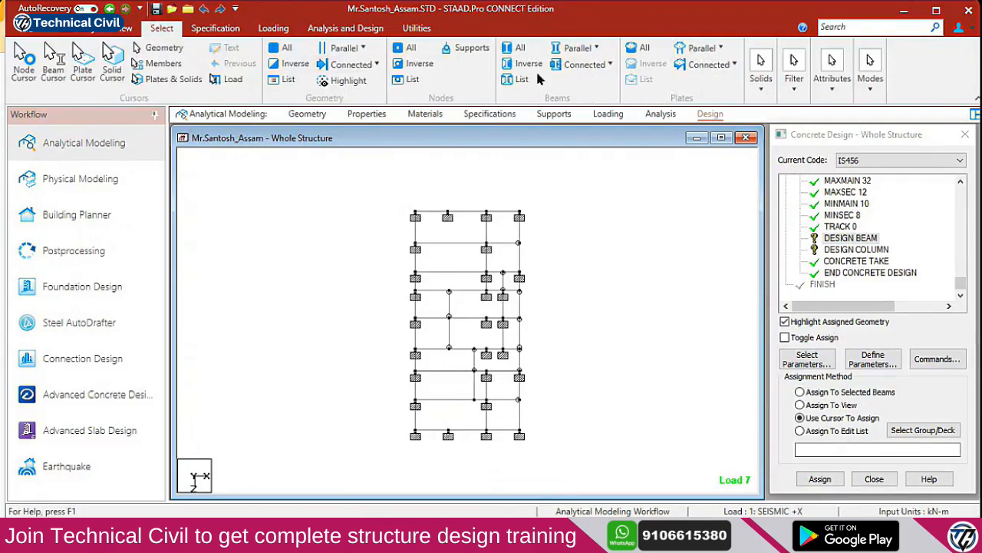
pyautogui.click(578, 48)
pyautogui.click(572, 66)
pyautogui.click(577, 48)
pyautogui.click(575, 83)
pyautogui.click(853, 238)
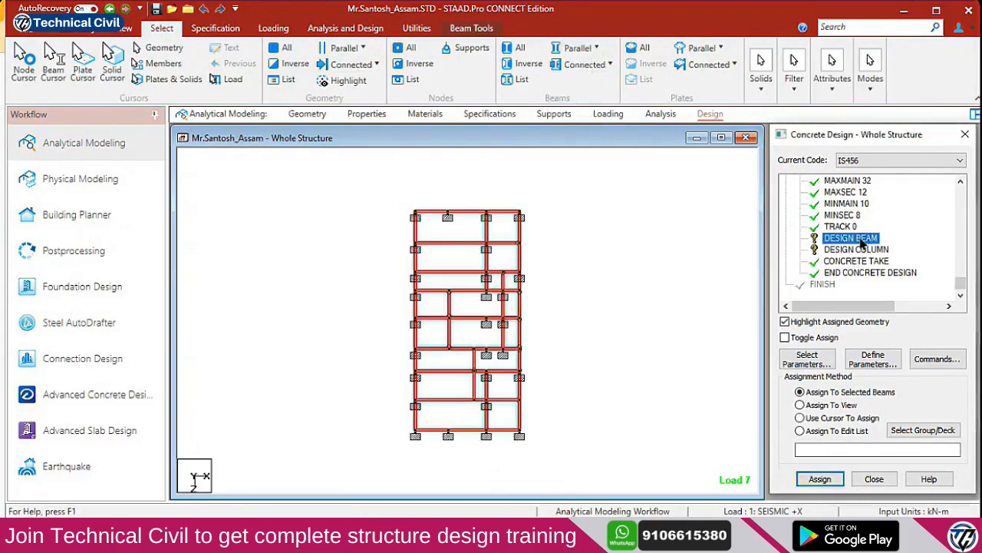
pyautogui.click(820, 479)
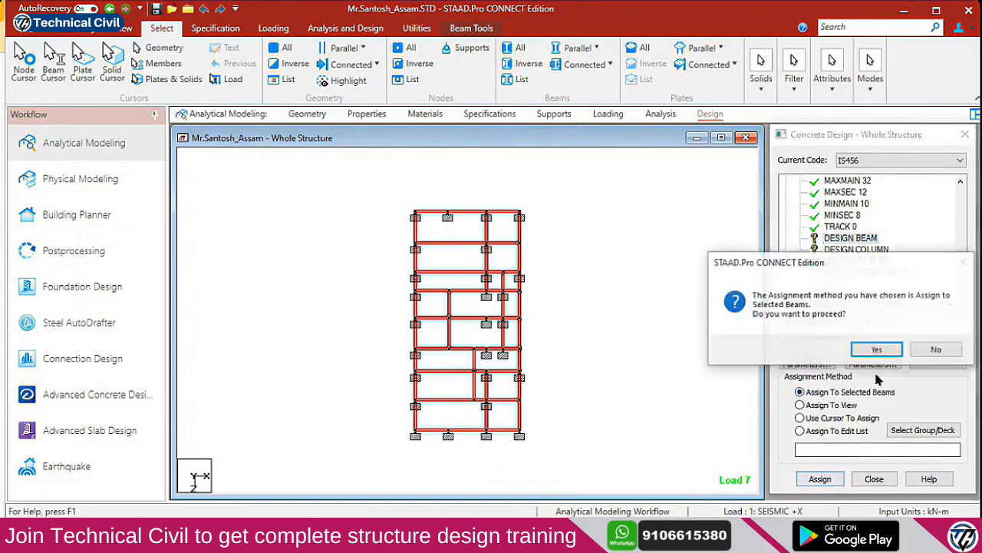
pyautogui.click(876, 350)
pyautogui.click(865, 251)
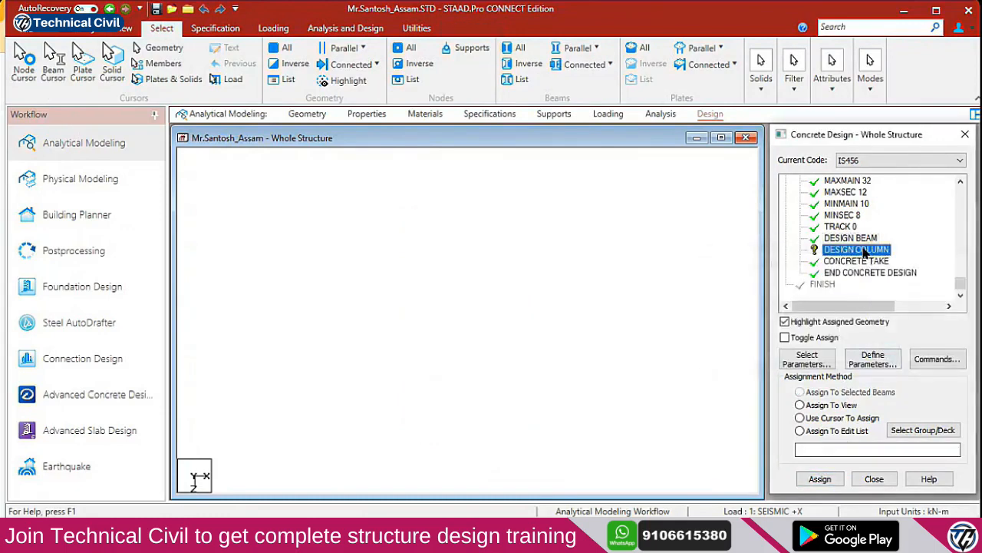
pyautogui.click(524, 174)
# Show the whole frame in isometric view and select all members parallel to Y
pyautogui.click(122, 28)
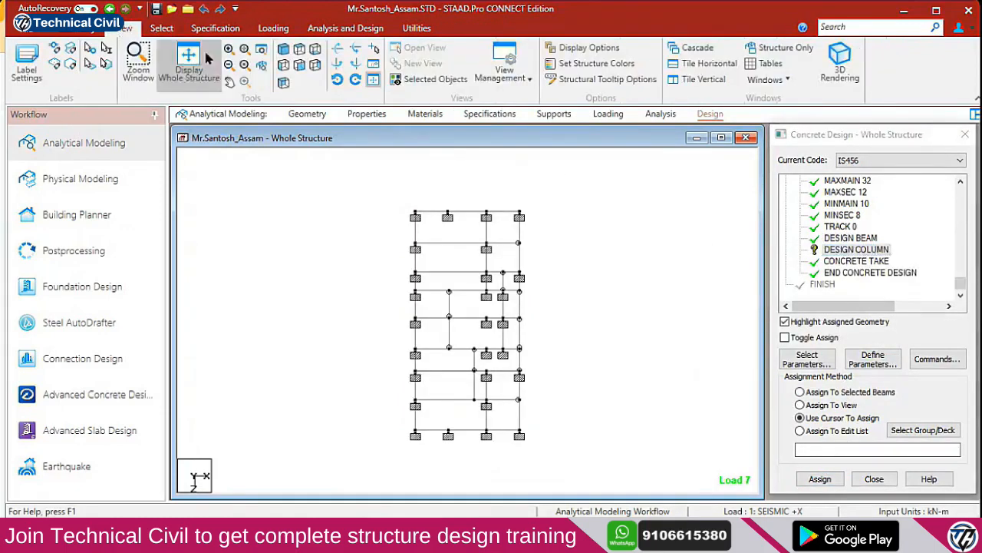
pyautogui.click(283, 49)
pyautogui.click(161, 28)
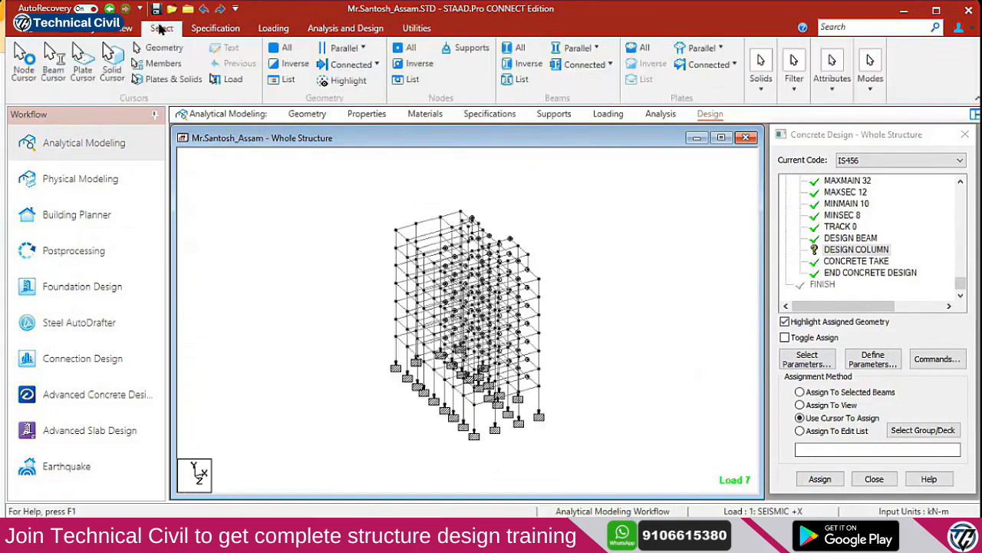
pyautogui.click(578, 48)
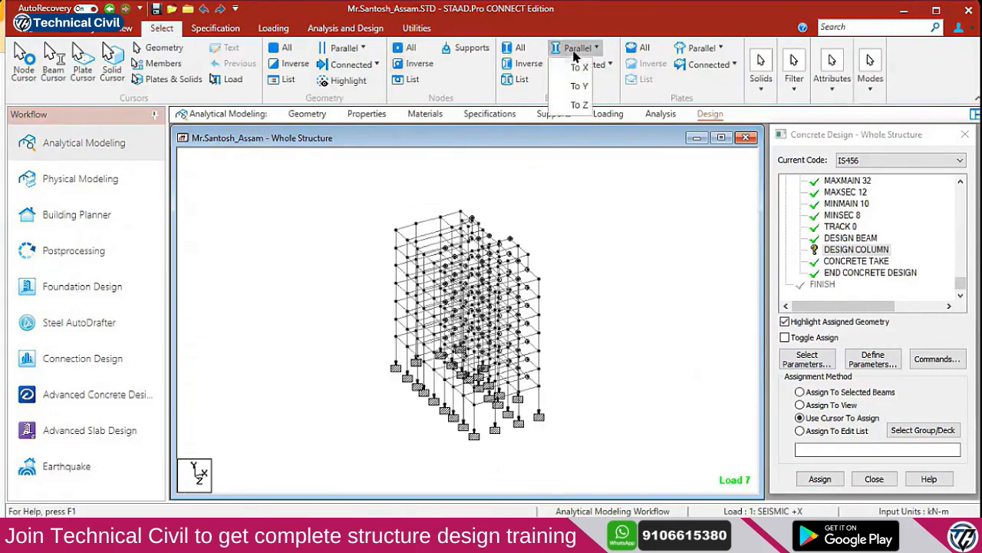
pyautogui.click(578, 89)
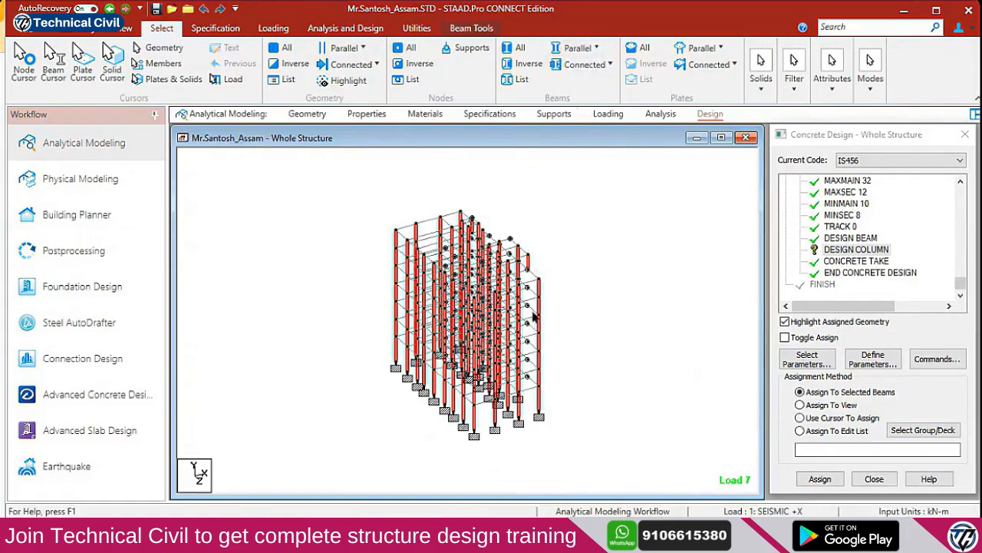
# Assign DESIGN COLUMN to the selected vertical members and confirm
pyautogui.scroll(5, 529, 282)
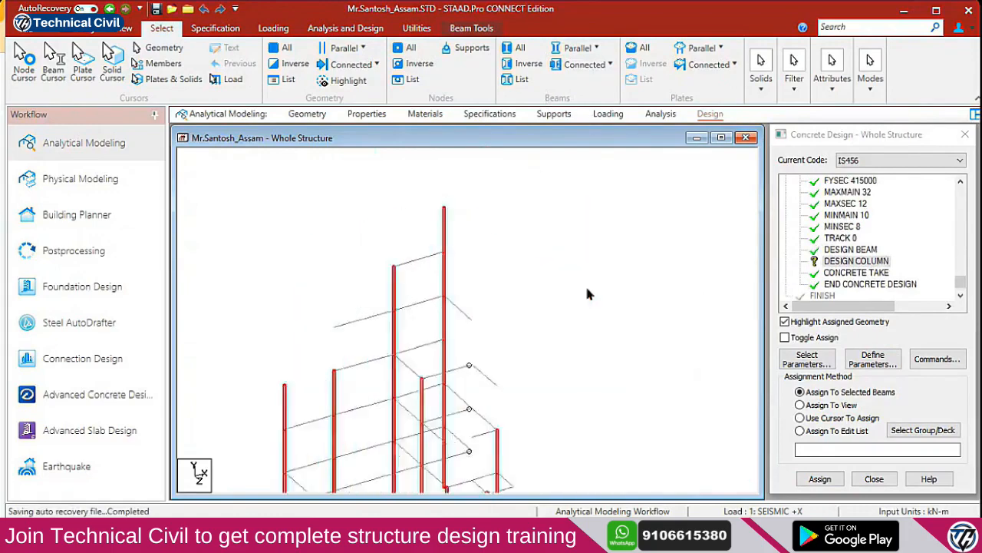
pyautogui.scroll(5, 577, 372)
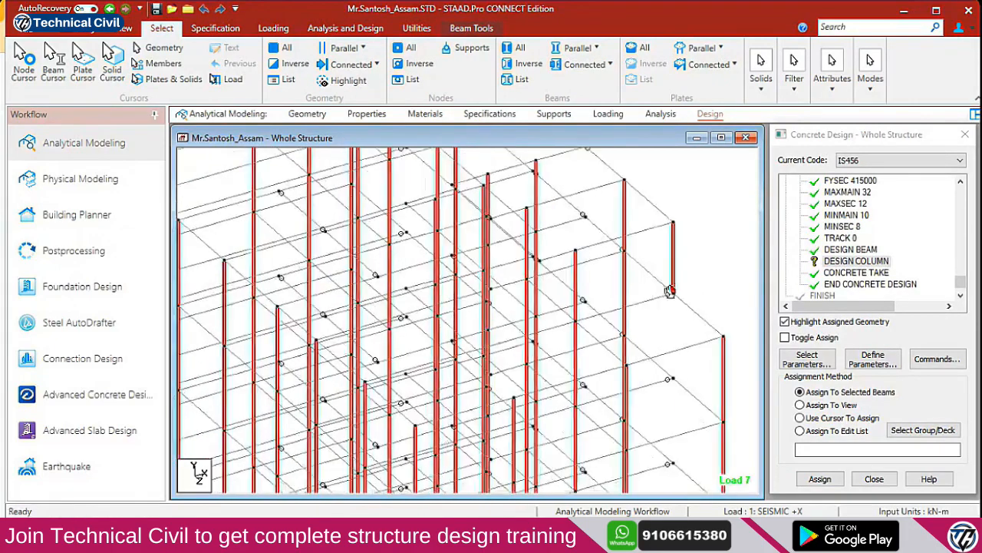
pyautogui.scroll(4, 565, 367)
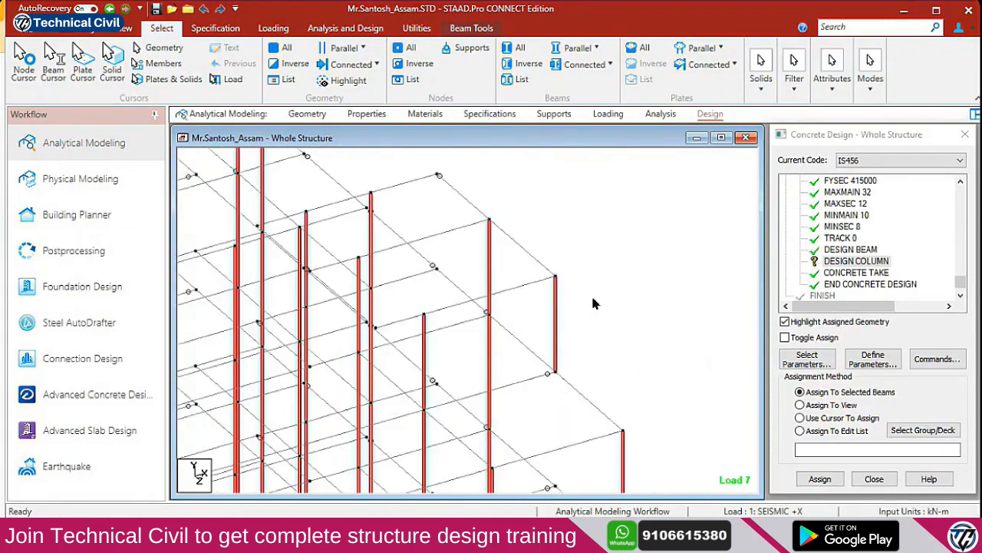
pyautogui.click(866, 261)
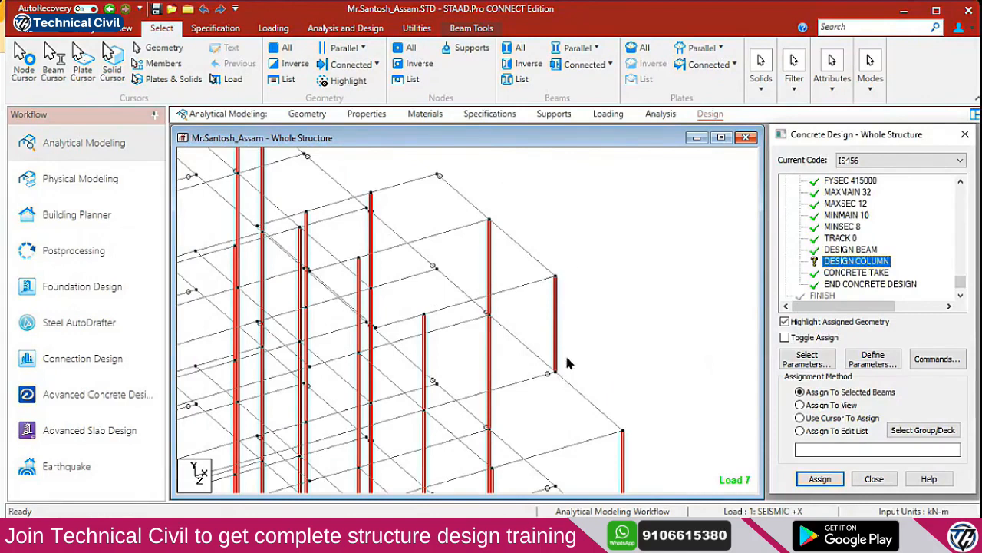
pyautogui.scroll(1, 607, 296)
pyautogui.scroll(-1, 541, 332)
pyautogui.scroll(2, 597, 307)
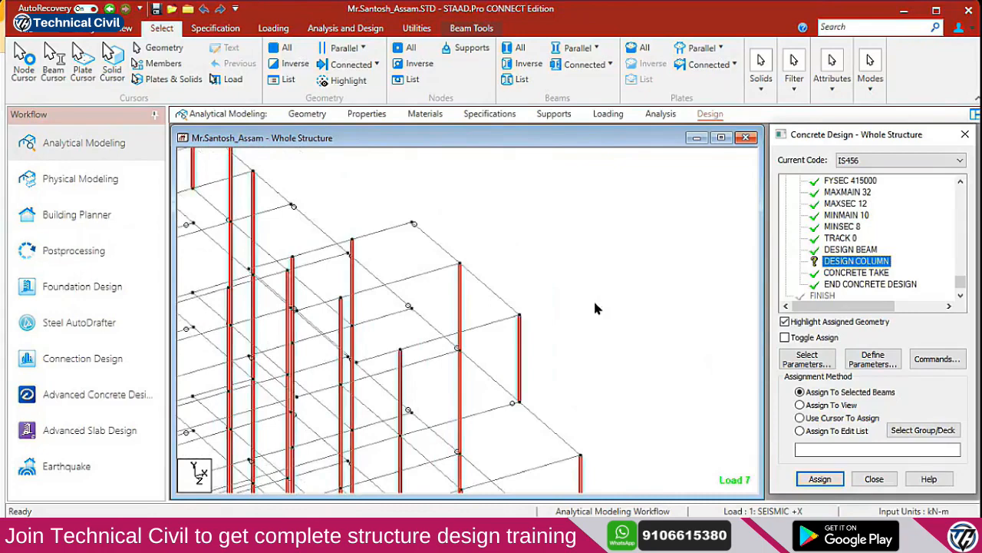
pyautogui.click(472, 281)
pyautogui.click(814, 482)
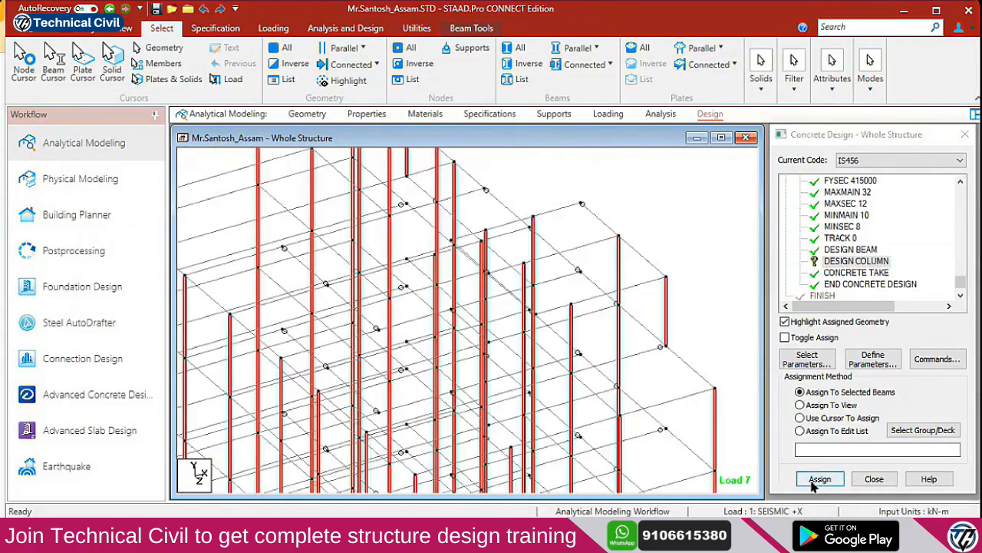
pyautogui.click(877, 353)
# Review the FC 25000 and FYMAIN 550000 concrete design parameter values
pyautogui.scroll(-2, 596, 350)
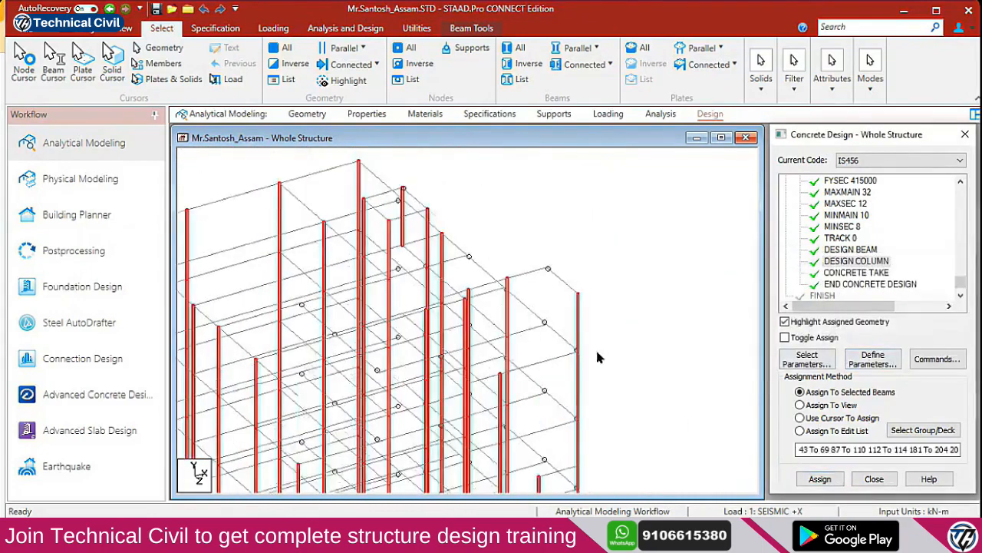
pyautogui.doubleClick(840, 203)
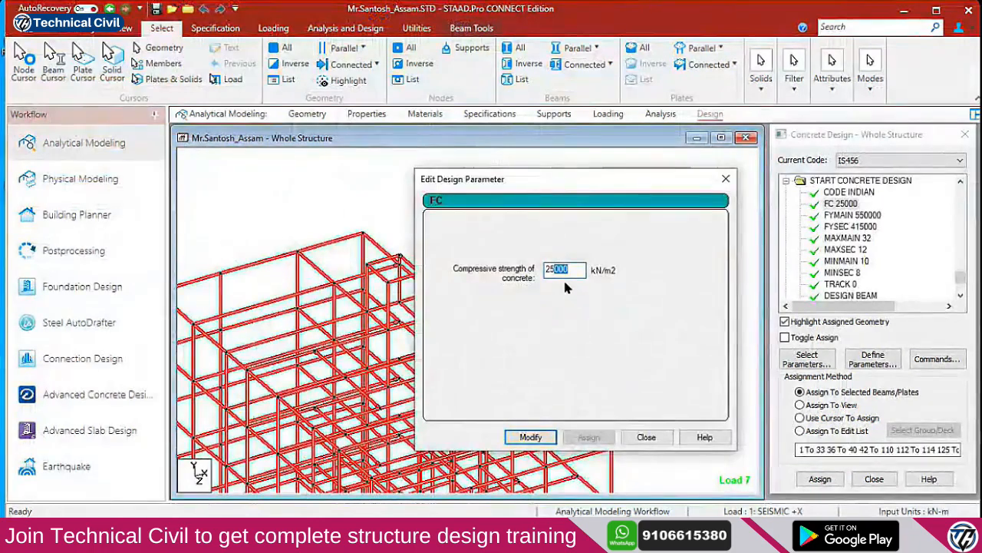
pyautogui.click(645, 437)
pyautogui.click(851, 216)
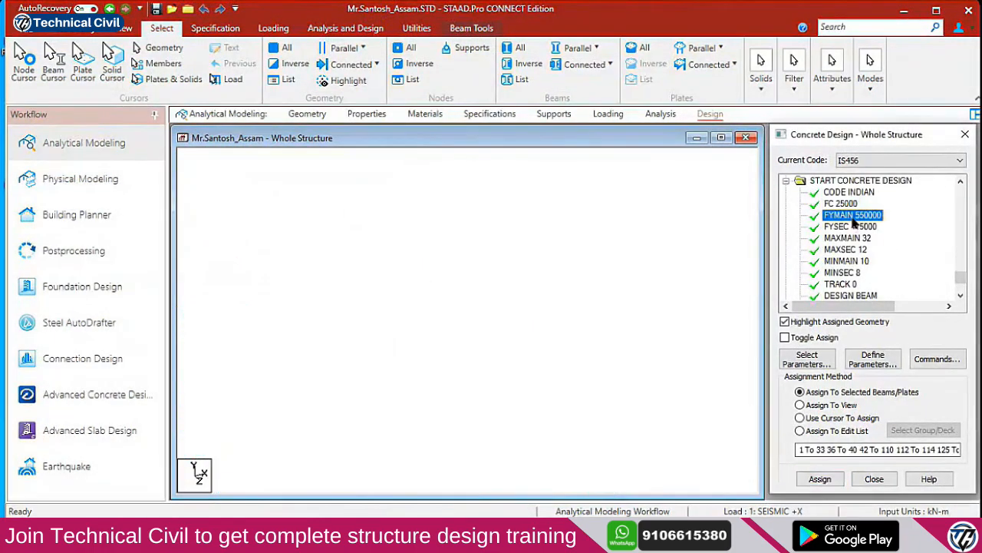
pyautogui.doubleClick(869, 217)
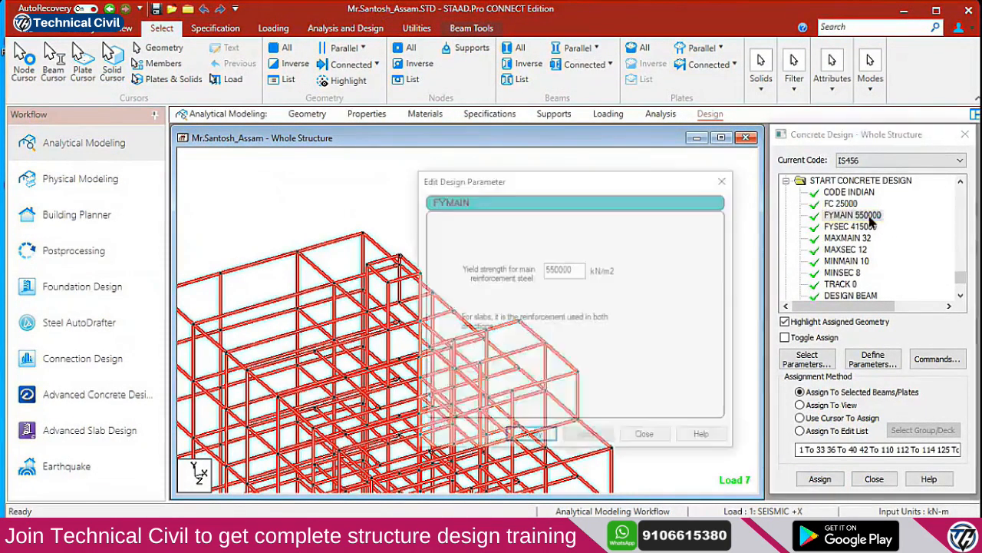
pyautogui.moveTo(558, 269); pyautogui.dragTo(591, 275)
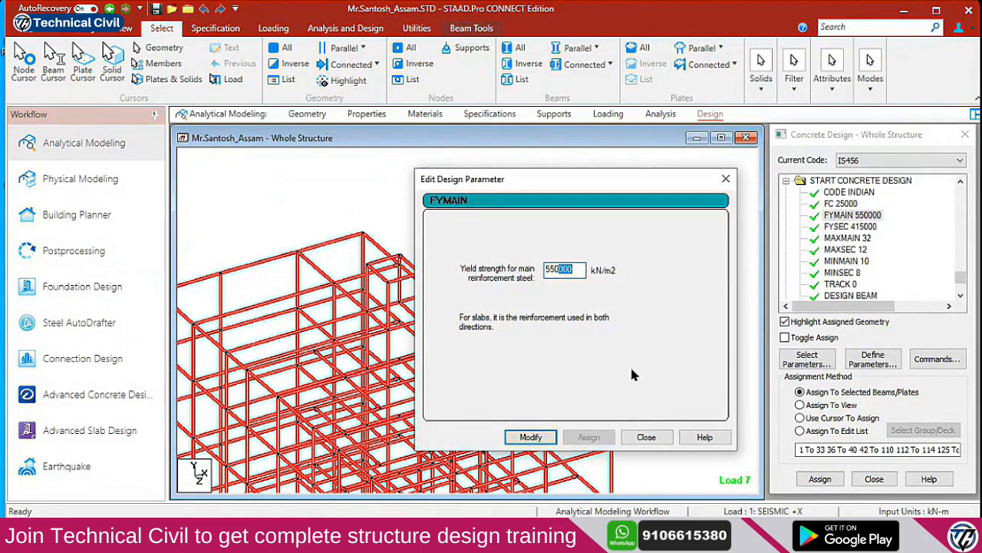
pyautogui.click(646, 436)
# Zoom out and pan to see the full frame model
pyautogui.click(961, 292)
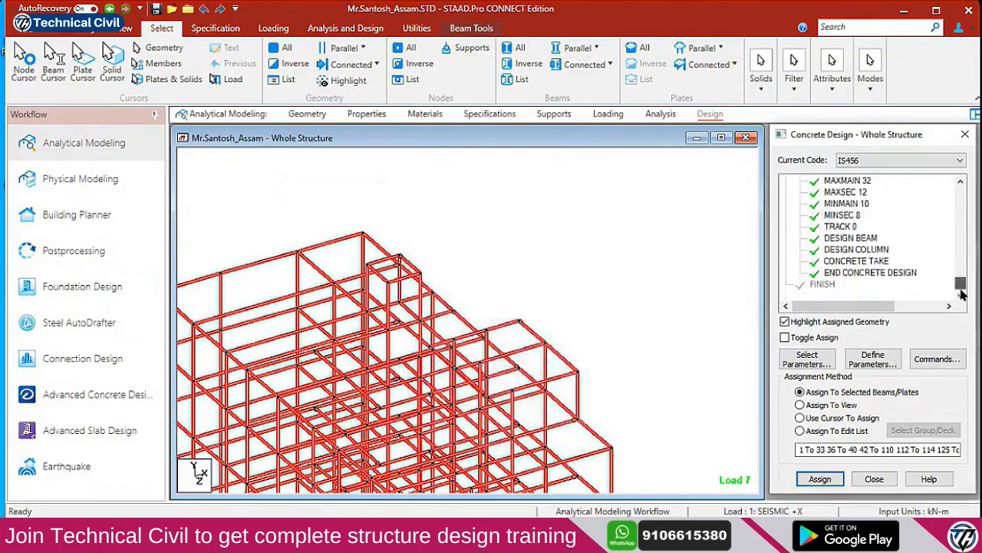
pyautogui.scroll(-2, 509, 334)
pyautogui.moveTo(457, 430); pyautogui.dragTo(507, 294, button='middle')
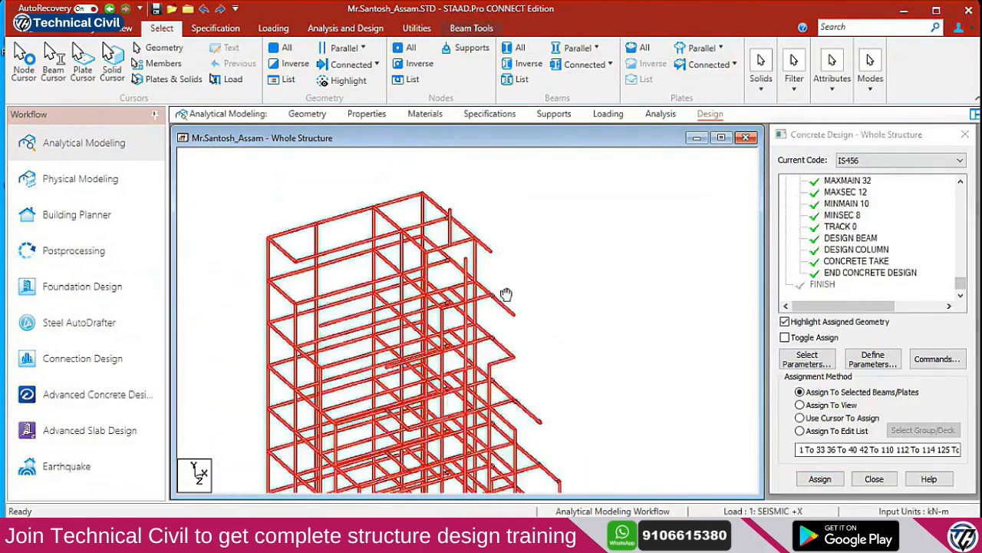
pyautogui.scroll(-3, 492, 312)
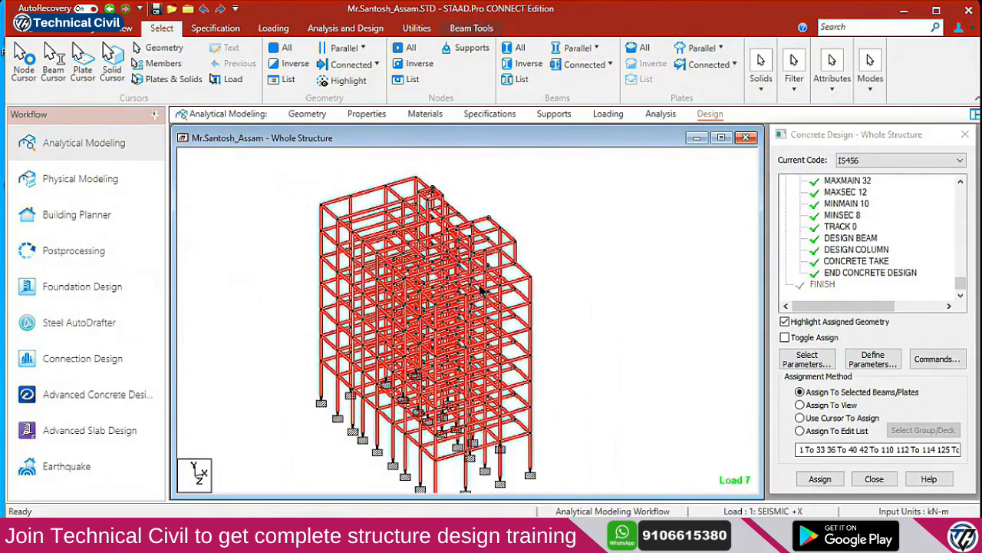
pyautogui.click(346, 28)
# Save the model and run the analysis and design, choosing to view the output file afterwards
pyautogui.click(239, 68)
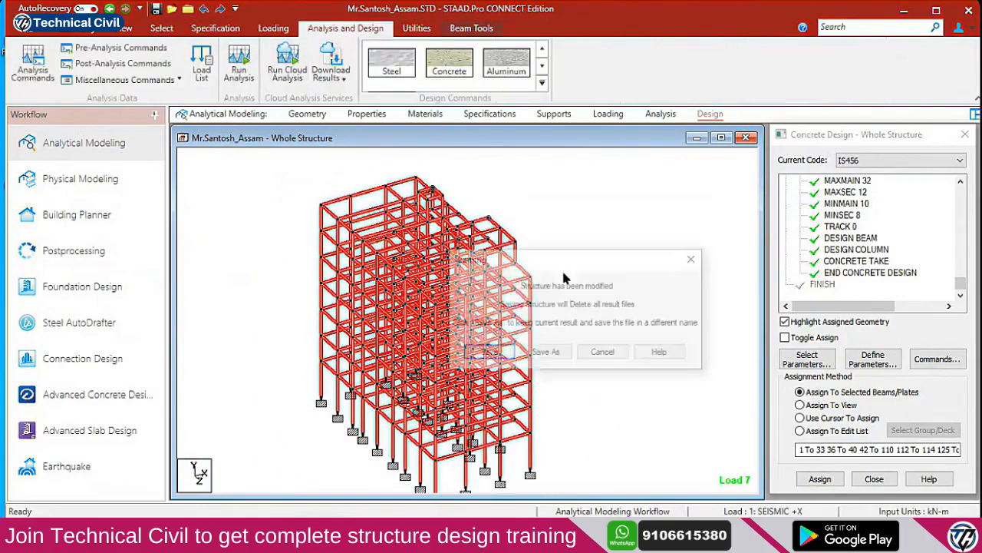
pyautogui.click(502, 357)
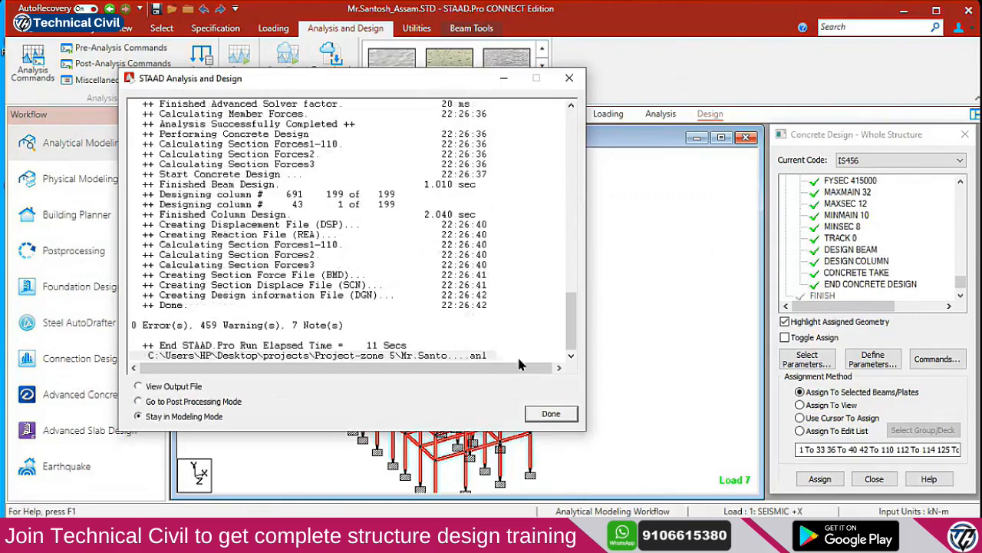
pyautogui.click(182, 389)
# Open the output file and scroll through the Error List's 459 warnings and back
pyautogui.click(554, 415)
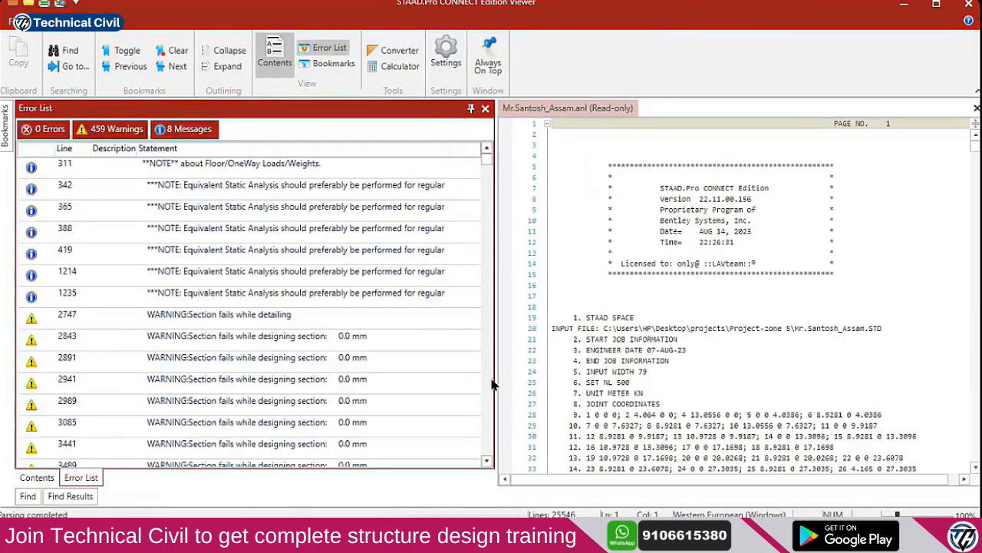
pyautogui.scroll(-6, 428, 381)
pyautogui.scroll(-10, 409, 388)
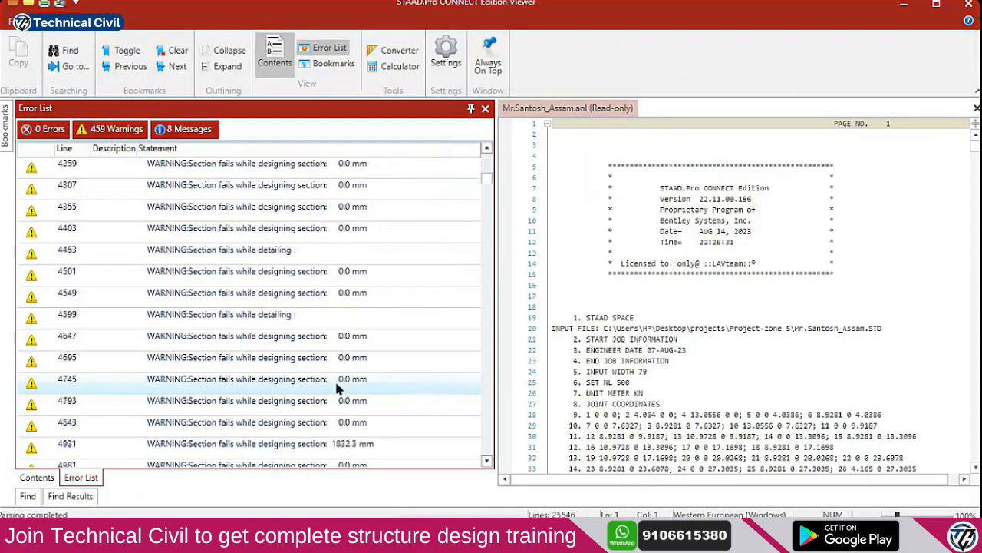
pyautogui.scroll(-15, 343, 385)
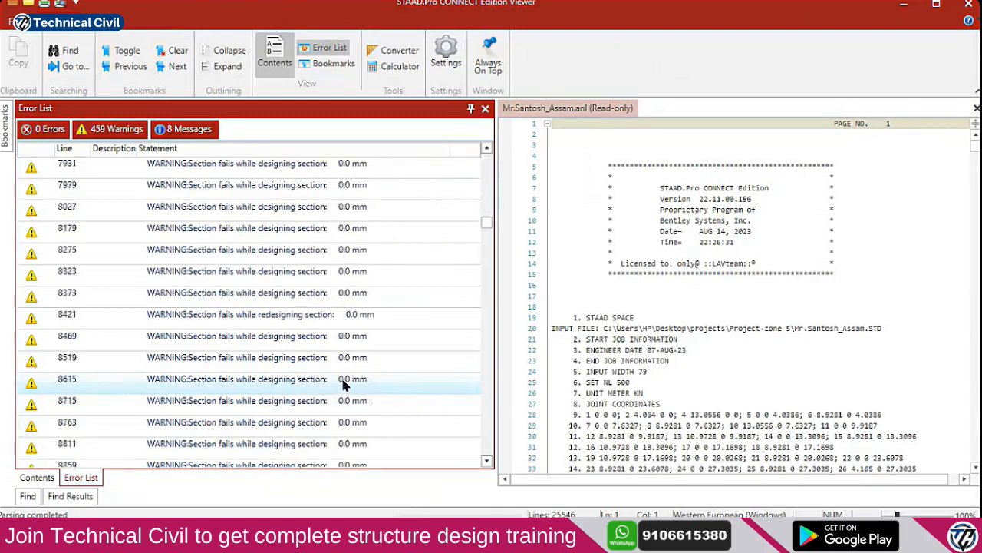
pyautogui.scroll(-20, 427, 352)
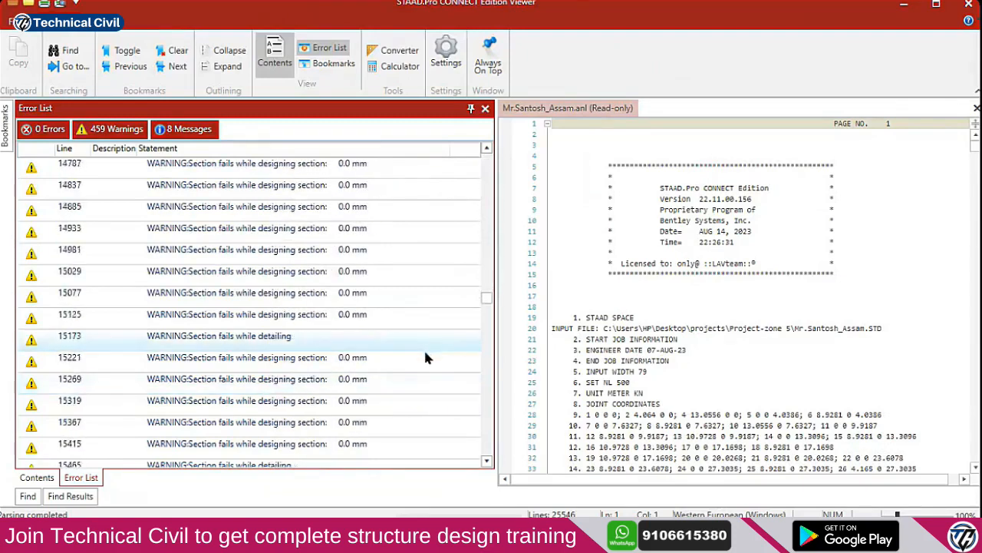
pyautogui.scroll(-10, 421, 370)
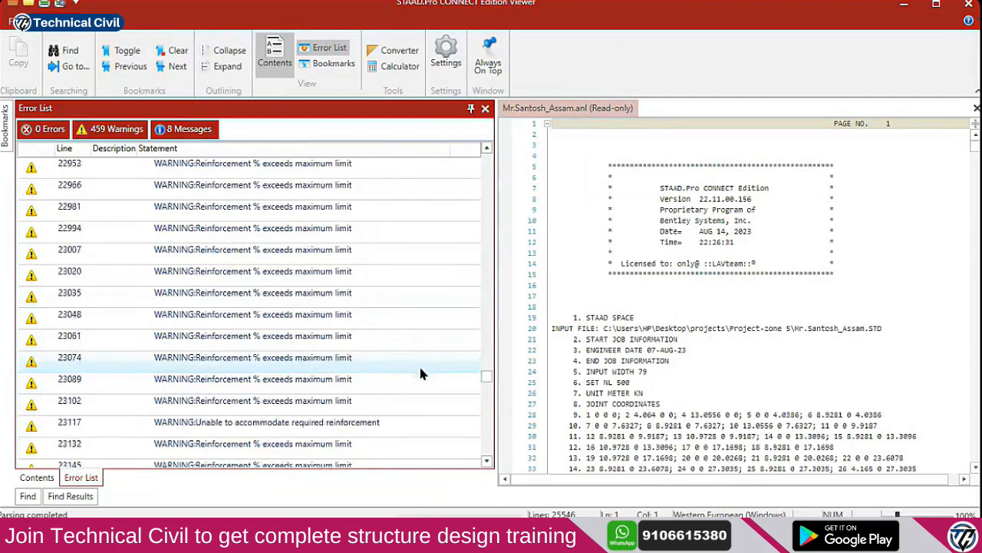
pyautogui.moveTo(488, 392); pyautogui.dragTo(513, 147)
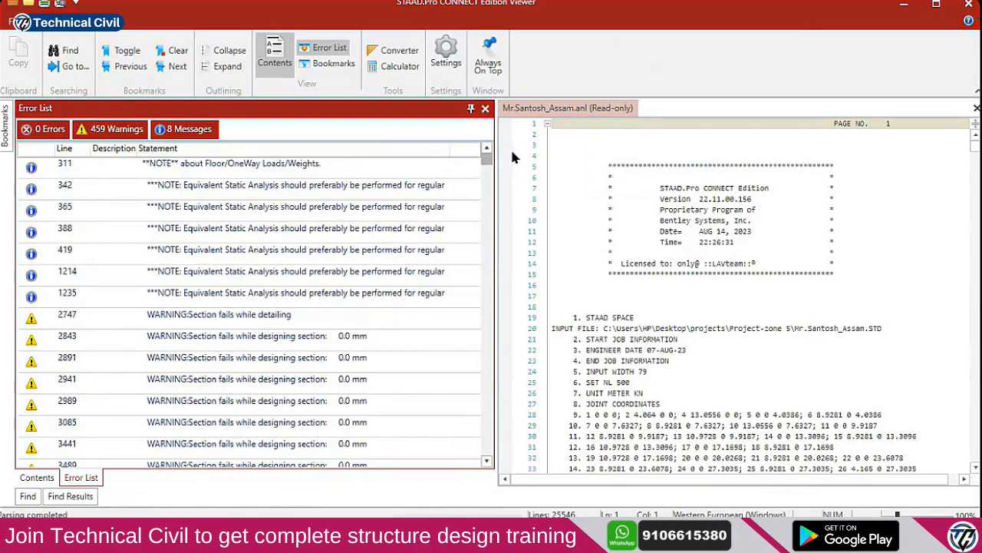
# Jump to the line 365 note on equivalent static analysis in the output
pyautogui.doubleClick(338, 208)
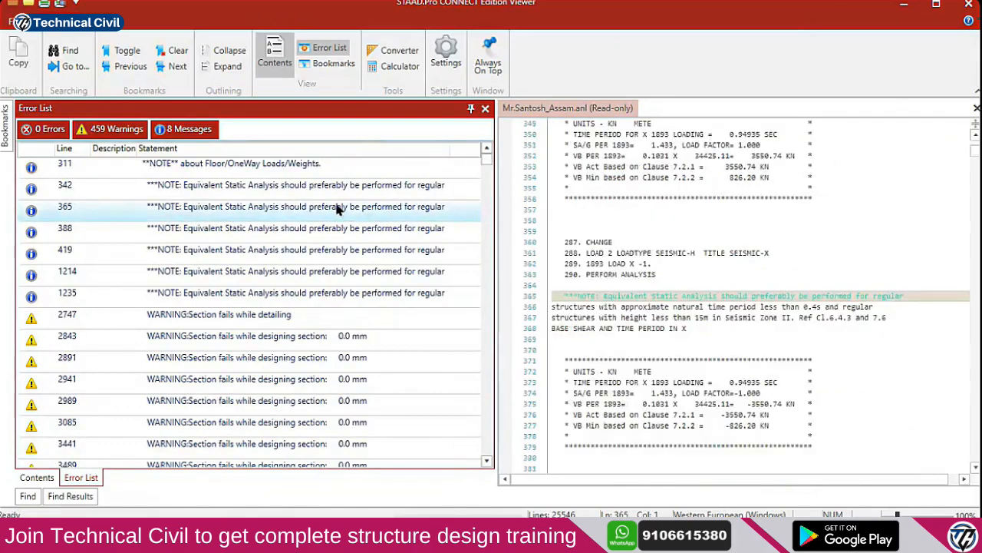
pyautogui.scroll(1, 659, 318)
pyautogui.click(745, 334)
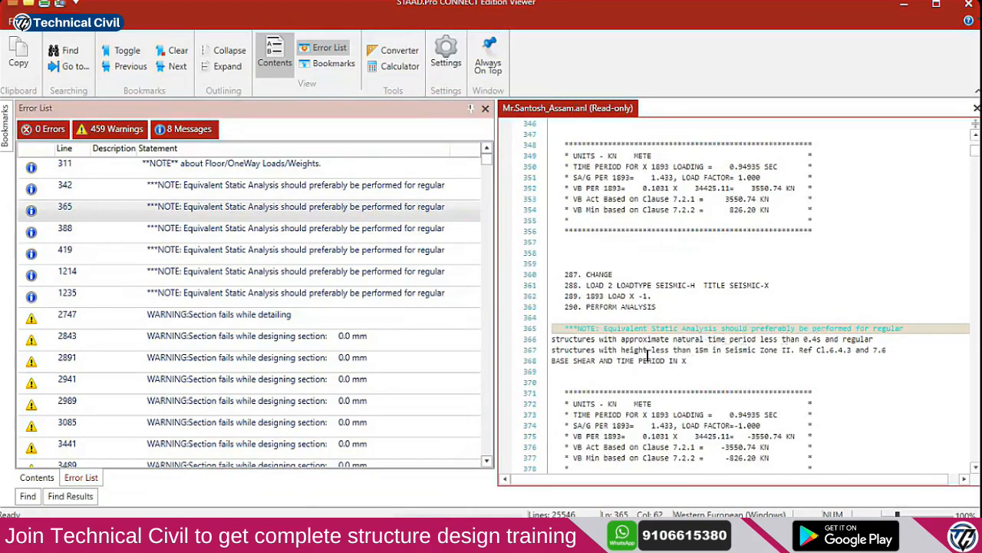
pyautogui.scroll(-3, 607, 346)
pyautogui.click(607, 241)
pyautogui.moveTo(598, 230); pyautogui.dragTo(773, 228)
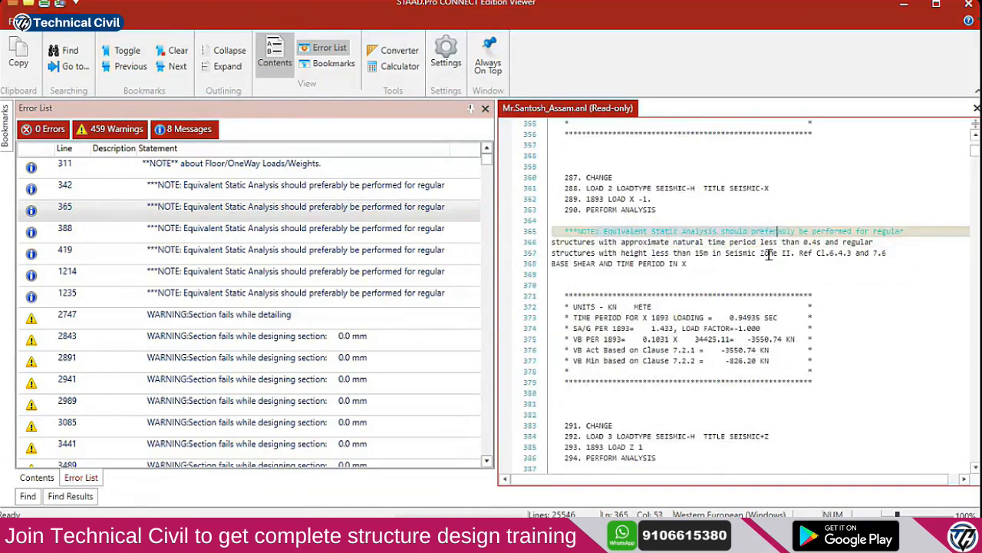
# Select the full note on lines 365–368, then jump to the detailing failure at line 2747
pyautogui.click(688, 265)
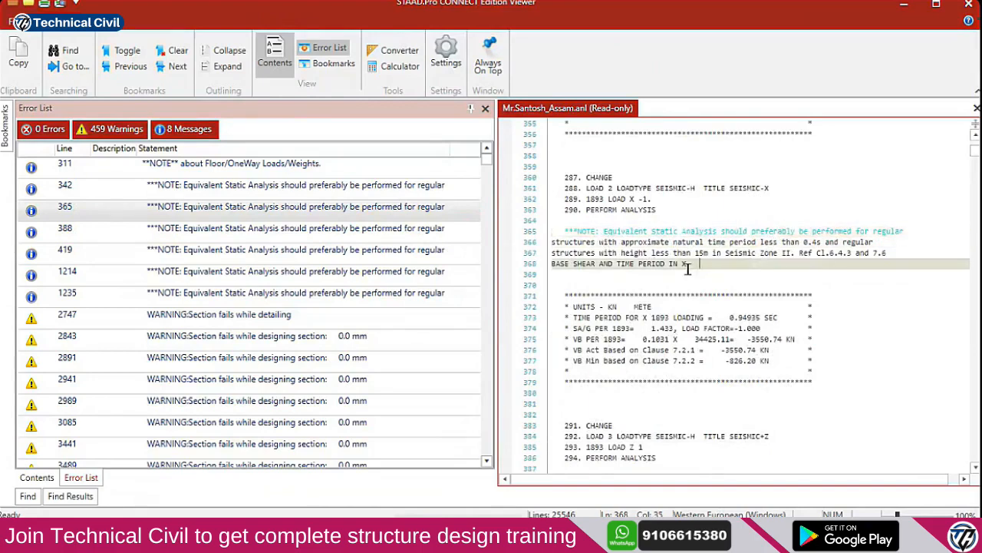
pyautogui.moveTo(553, 243); pyautogui.dragTo(815, 243)
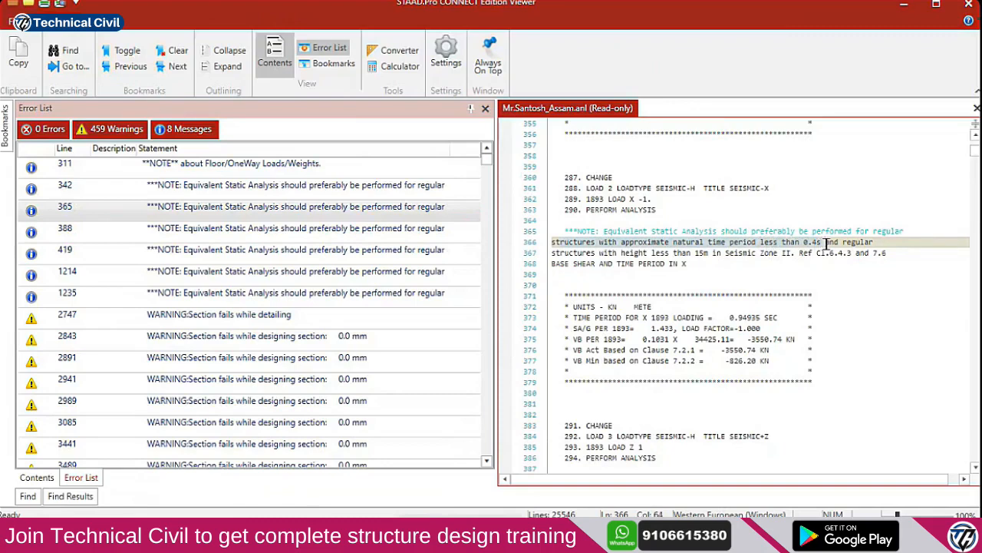
pyautogui.moveTo(827, 242); pyautogui.dragTo(572, 231)
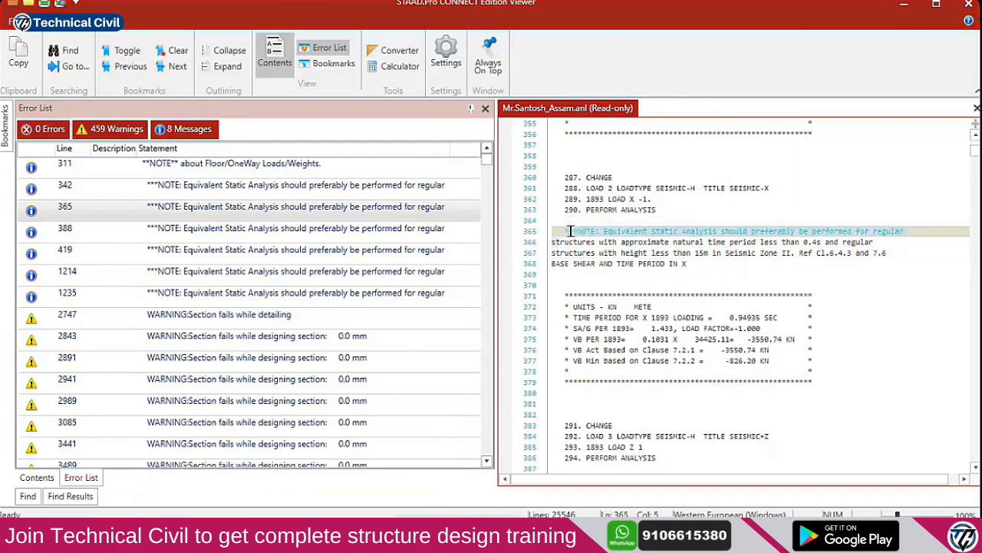
pyautogui.moveTo(573, 230); pyautogui.dragTo(571, 230)
pyautogui.click(607, 262)
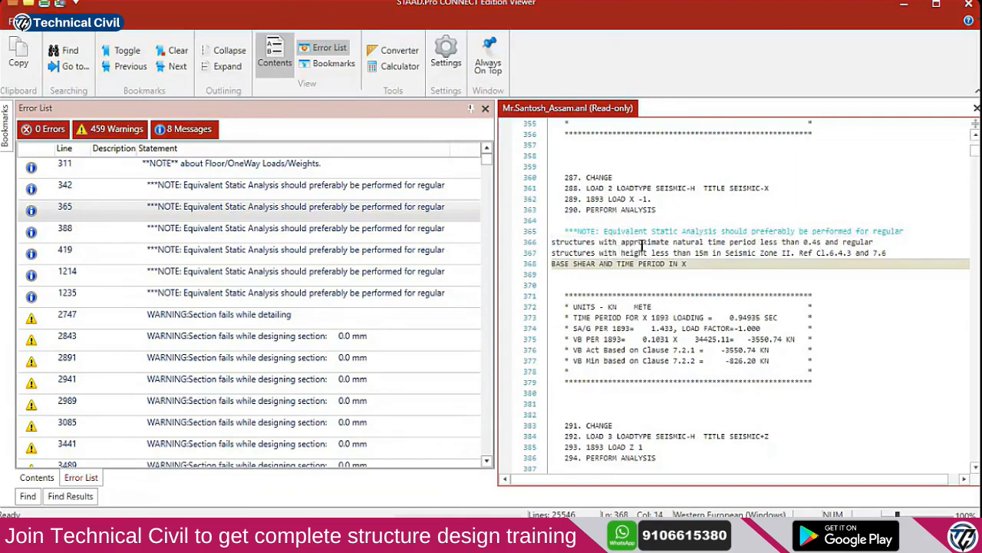
pyautogui.click(665, 263)
pyautogui.moveTo(685, 264); pyautogui.dragTo(582, 230)
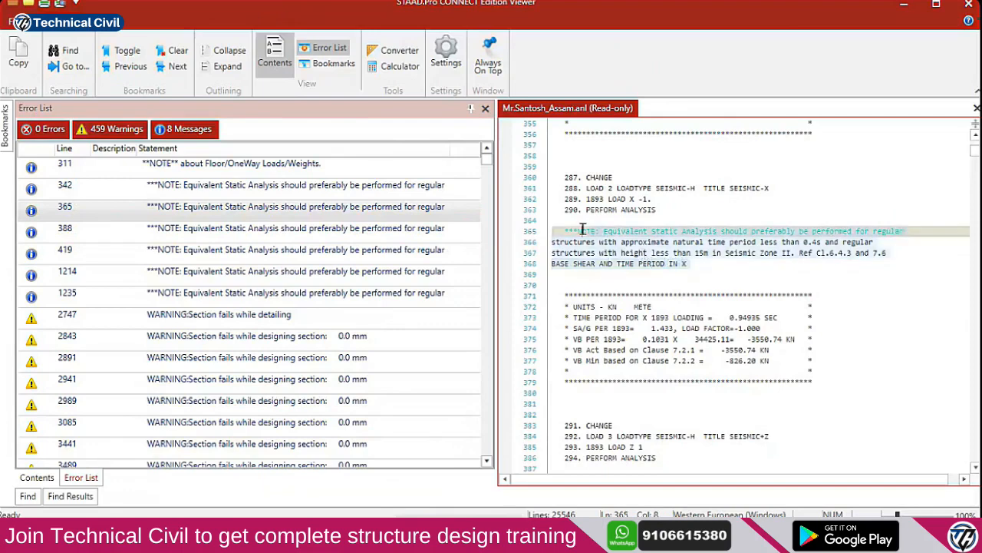
pyautogui.click(401, 235)
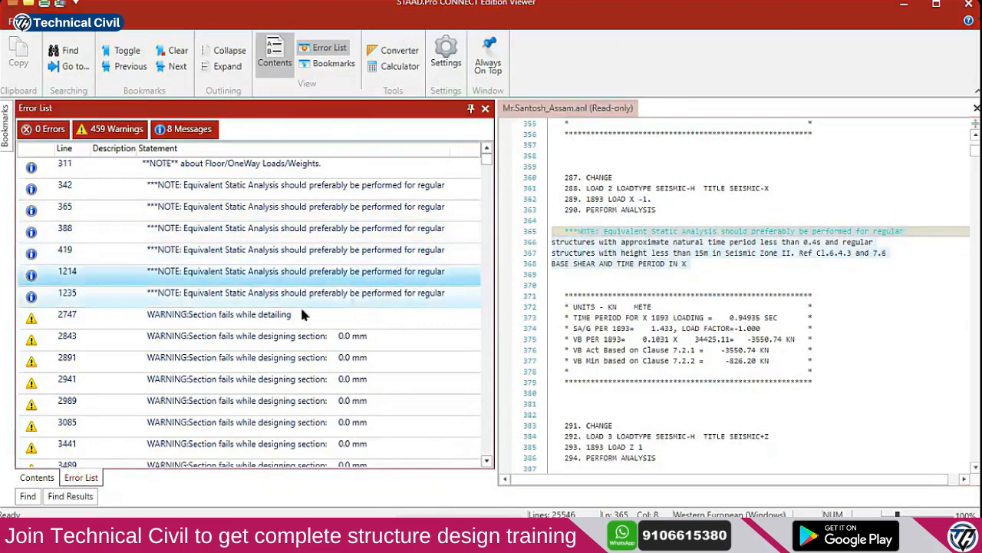
pyautogui.doubleClick(280, 321)
# Inspect the section failures of beams 32, 134 and 266 at lines 4019, 5667 and 10207
pyautogui.moveTo(554, 220); pyautogui.dragTo(743, 307)
pyautogui.scroll(-5, 280, 381)
pyautogui.doubleClick(280, 382)
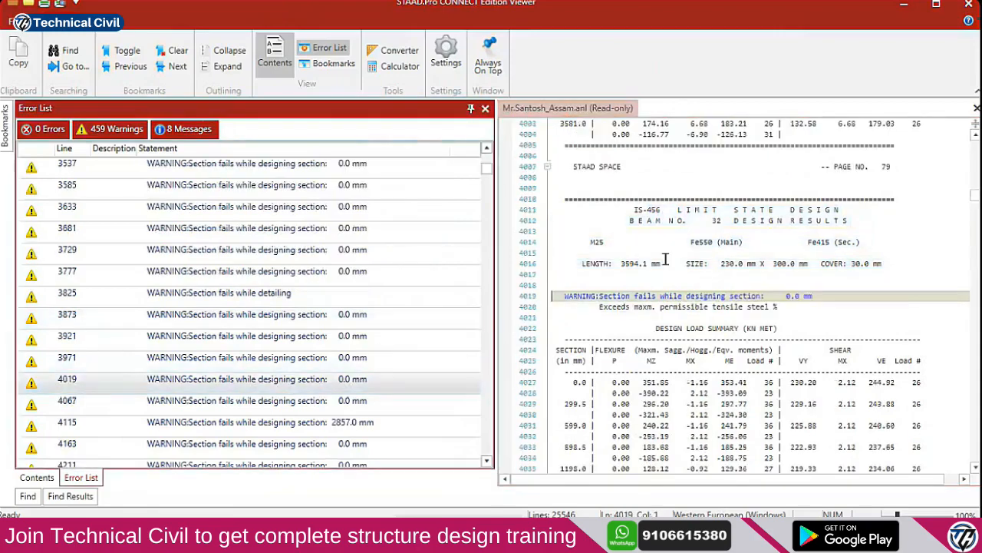
pyautogui.moveTo(641, 231); pyautogui.dragTo(803, 297)
pyautogui.scroll(-10, 318, 401)
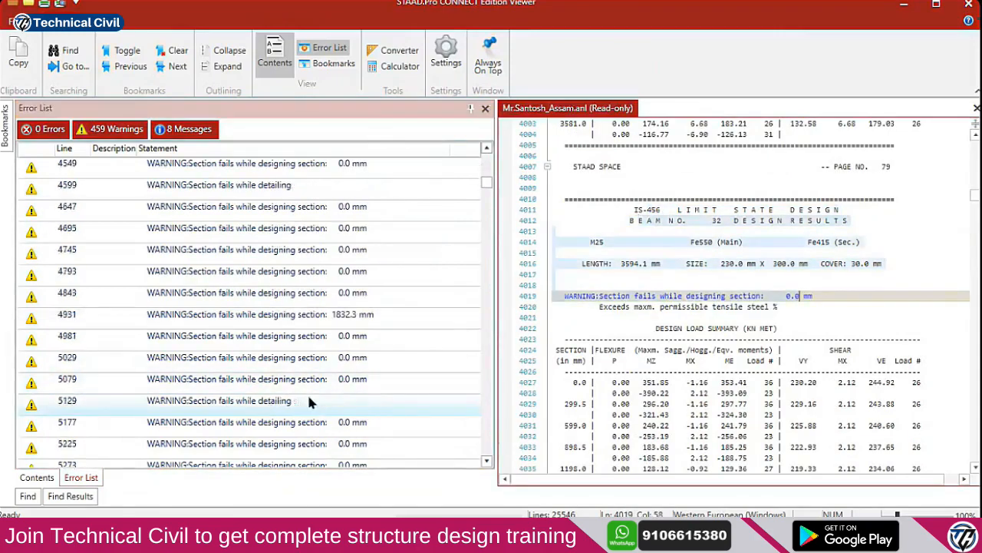
pyautogui.doubleClick(316, 314)
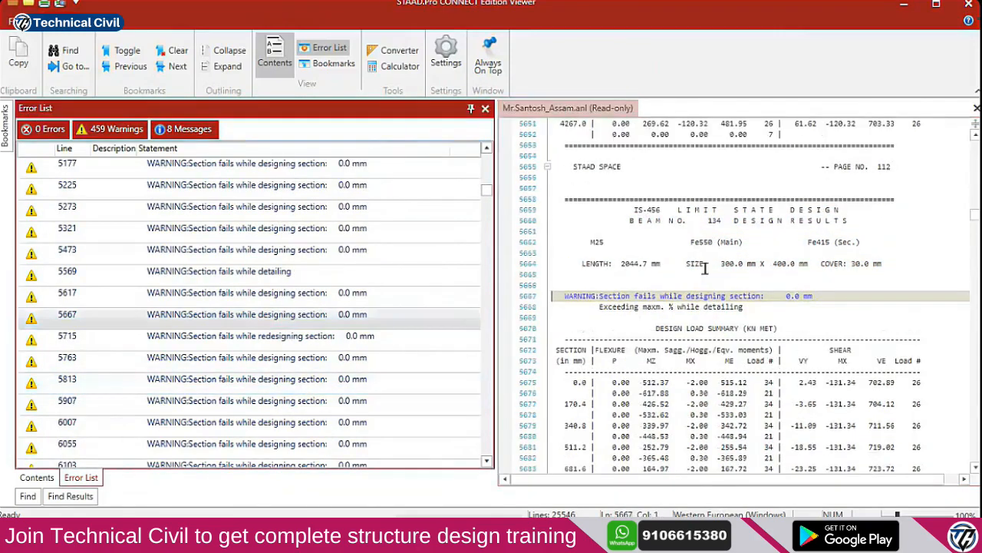
pyautogui.moveTo(636, 217); pyautogui.dragTo(768, 297)
pyautogui.scroll(-20, 263, 393)
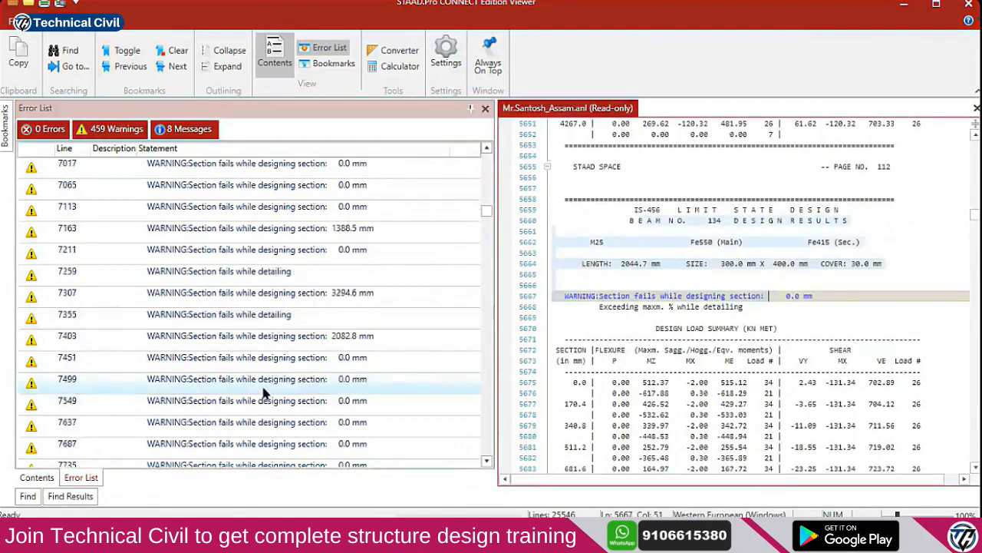
pyautogui.scroll(-8, 263, 388)
pyautogui.doubleClick(268, 294)
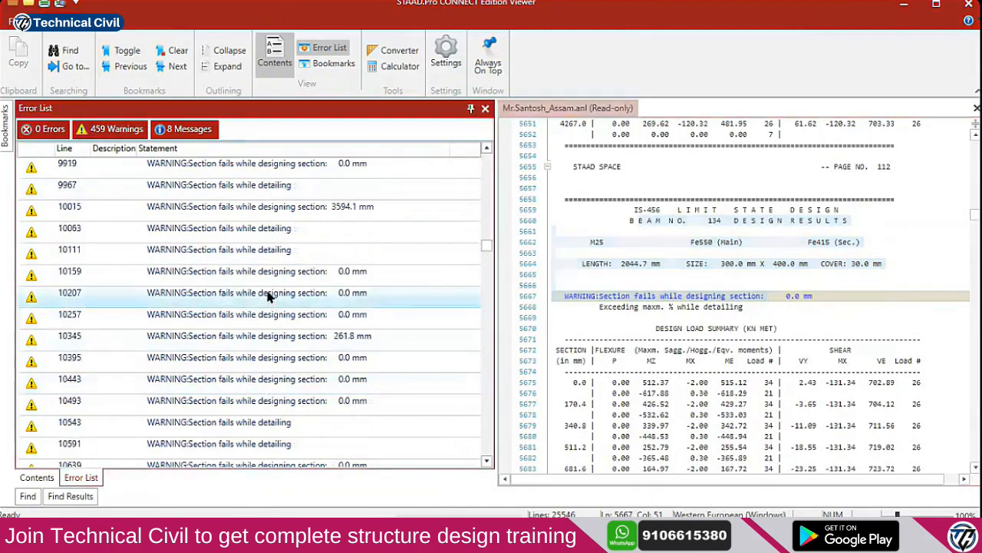
pyautogui.scroll(1, 659, 283)
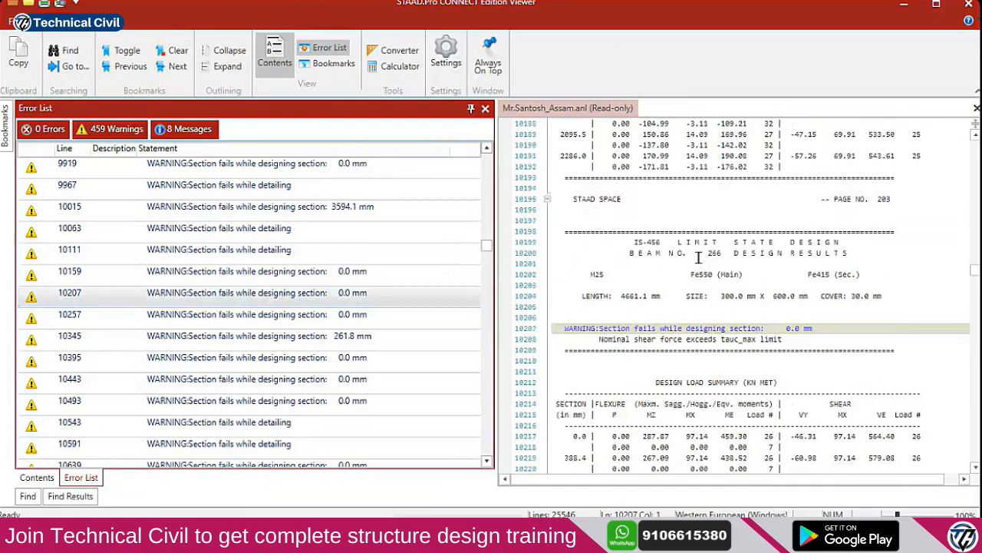
pyautogui.moveTo(698, 257); pyautogui.dragTo(554, 317)
# Review the reinforcement-limit warnings for columns 97 and 191, then close the output viewer
pyautogui.scroll(-20, 223, 334)
pyautogui.scroll(-20, 226, 337)
pyautogui.scroll(-12, 237, 338)
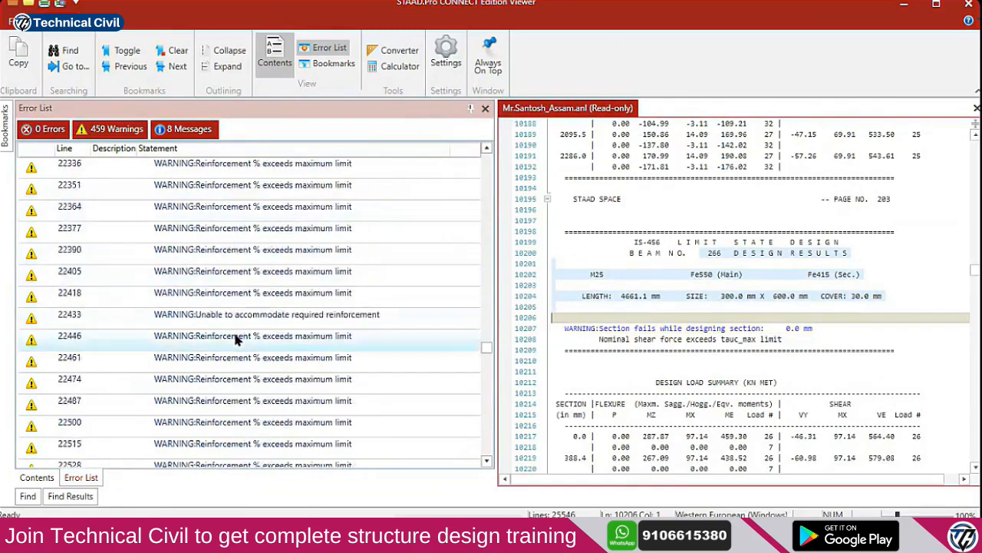
pyautogui.click(237, 336)
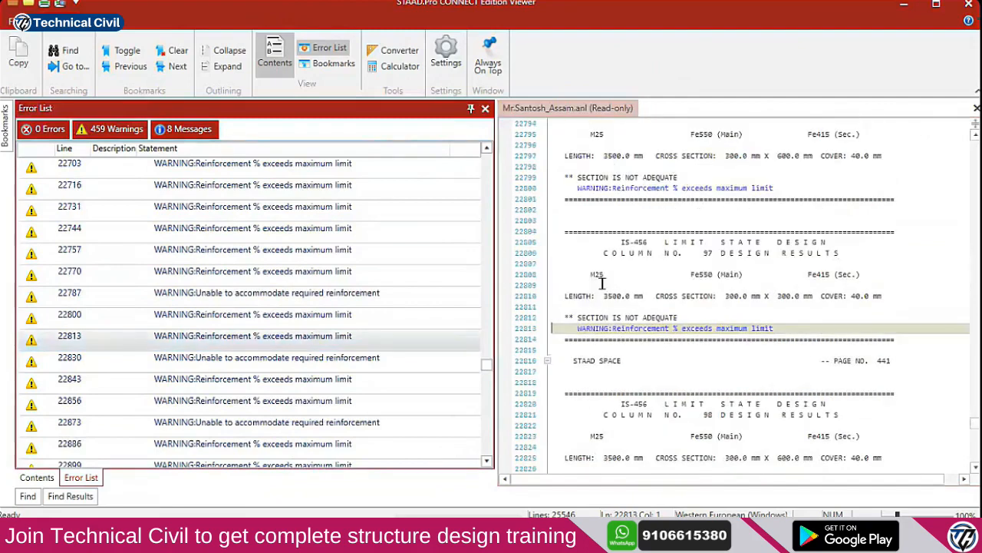
pyautogui.click(678, 317)
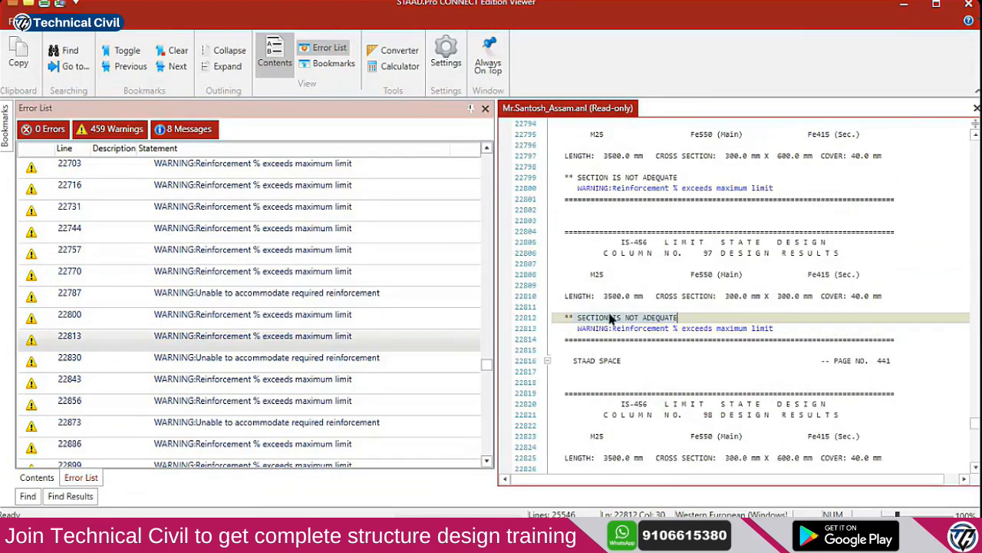
pyautogui.click(772, 324)
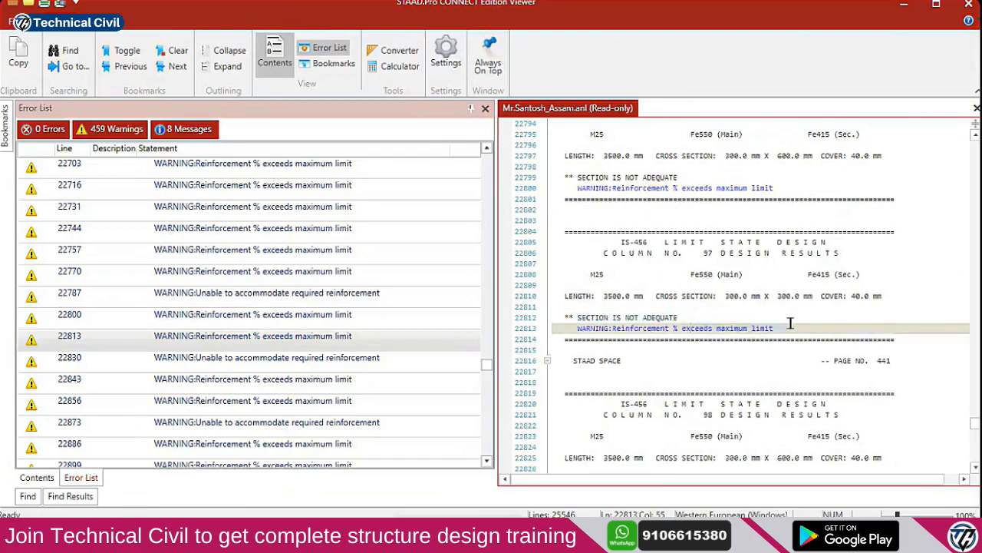
pyautogui.scroll(-3, 329, 399)
pyautogui.click(329, 400)
pyautogui.moveTo(775, 295); pyautogui.dragTo(809, 294)
pyautogui.scroll(-20, 371, 360)
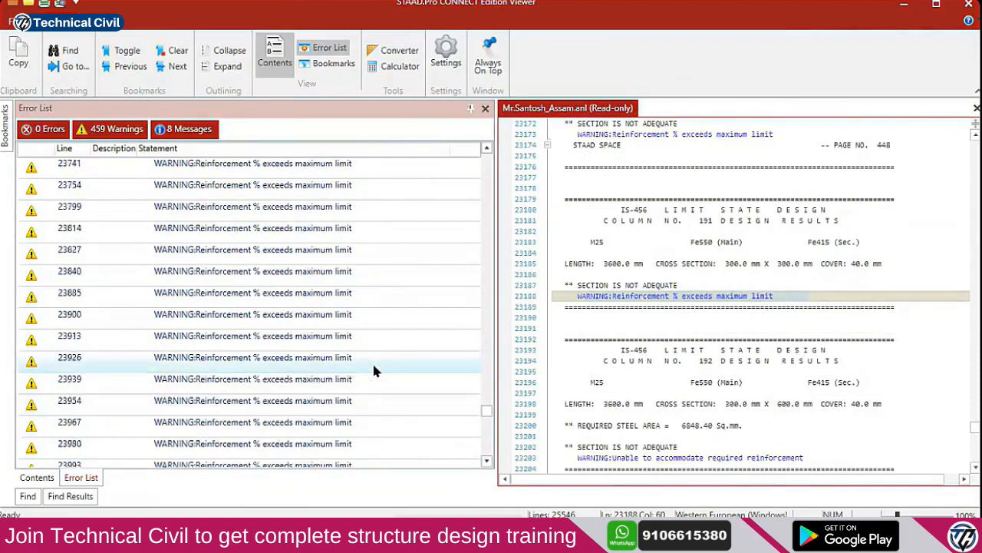
pyautogui.scroll(-8, 370, 373)
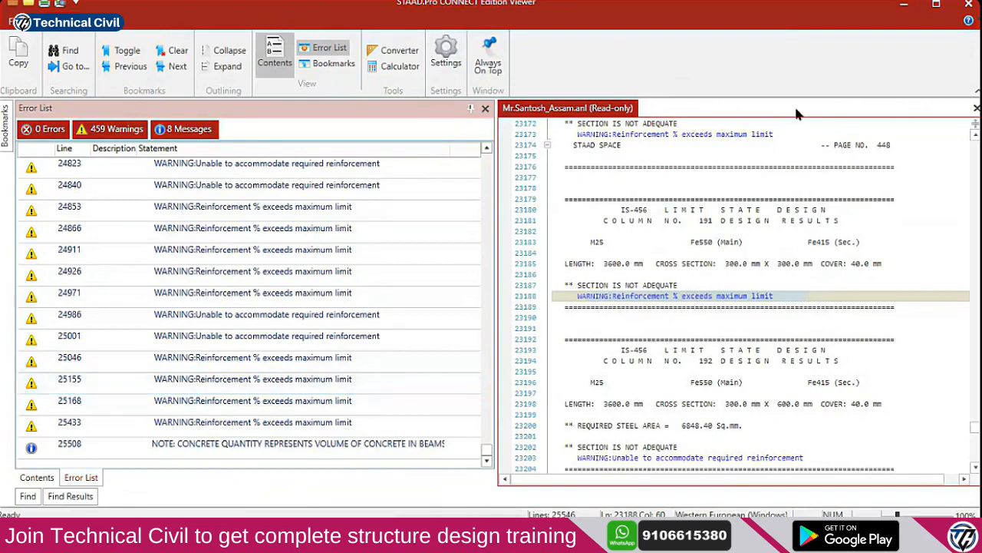
pyautogui.click(969, 4)
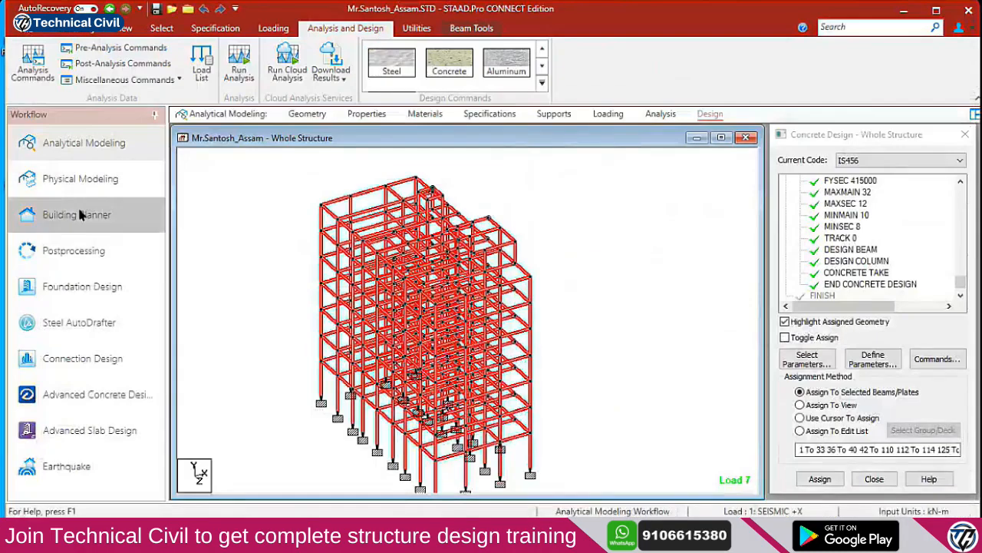
# Review displacement results in Postprocessing, then list the section properties in Analytical Modeling
pyautogui.click(94, 254)
pyautogui.click(519, 376)
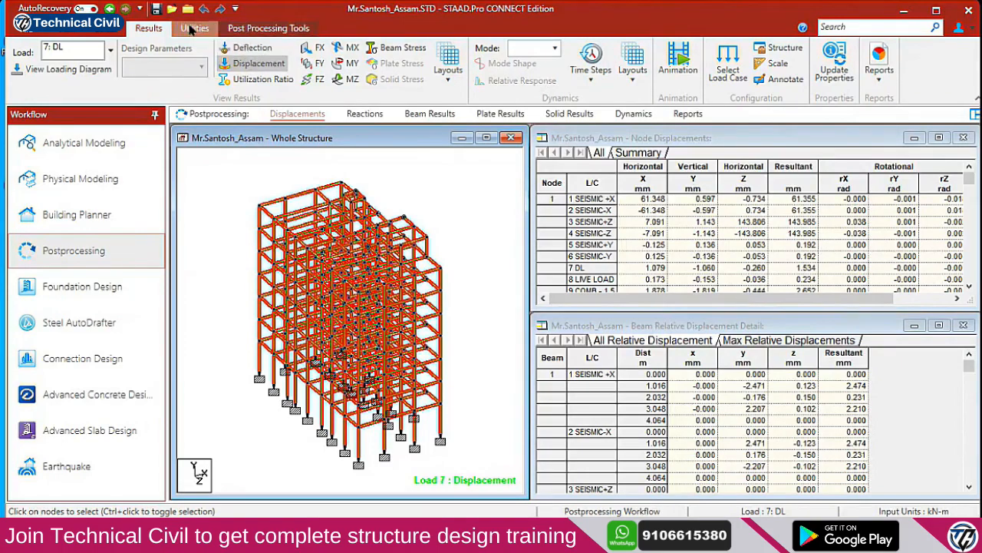
pyautogui.click(86, 157)
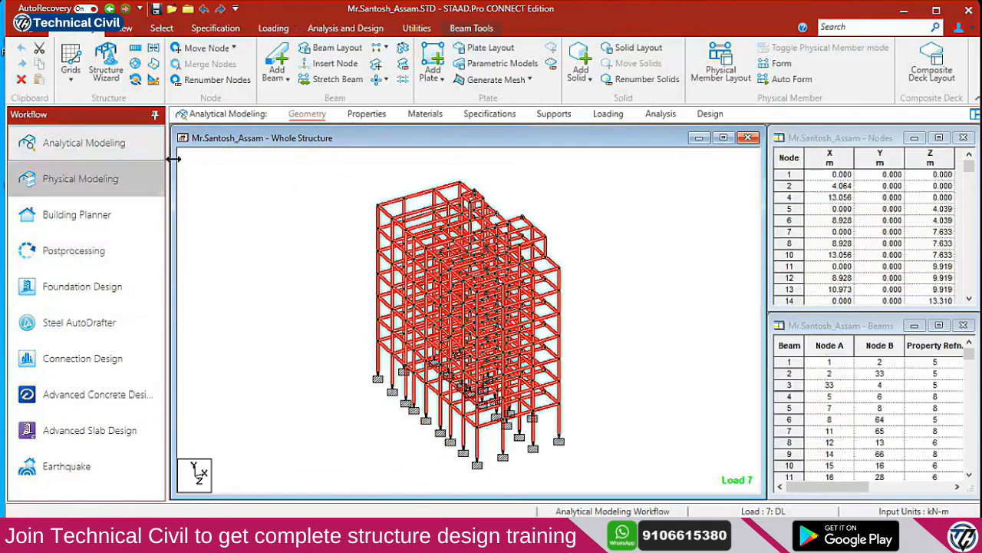
pyautogui.click(367, 113)
pyautogui.scroll(-1, 802, 263)
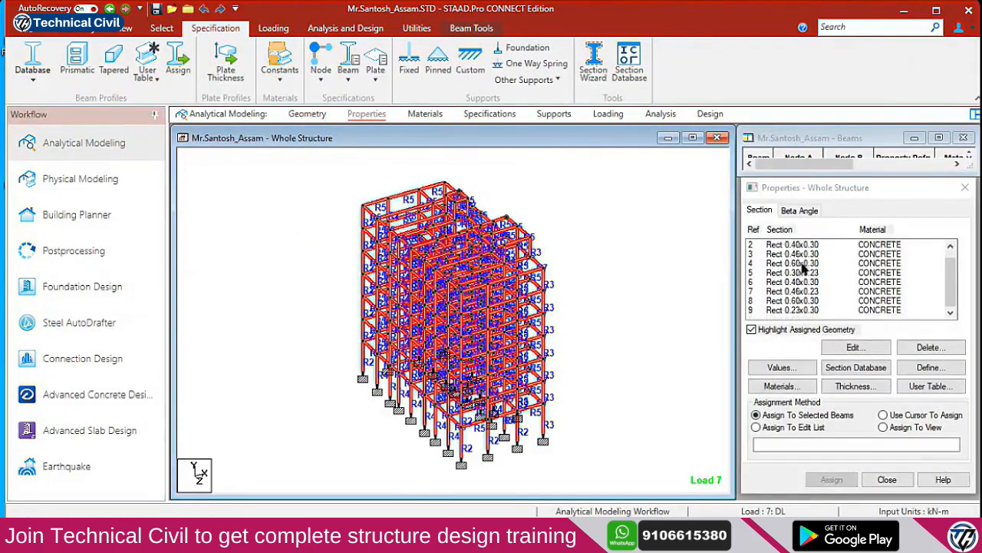
# Launch Advanced Concrete Design and create a Column & Wall project with placeholder project, client and engineer entries
pyautogui.click(108, 407)
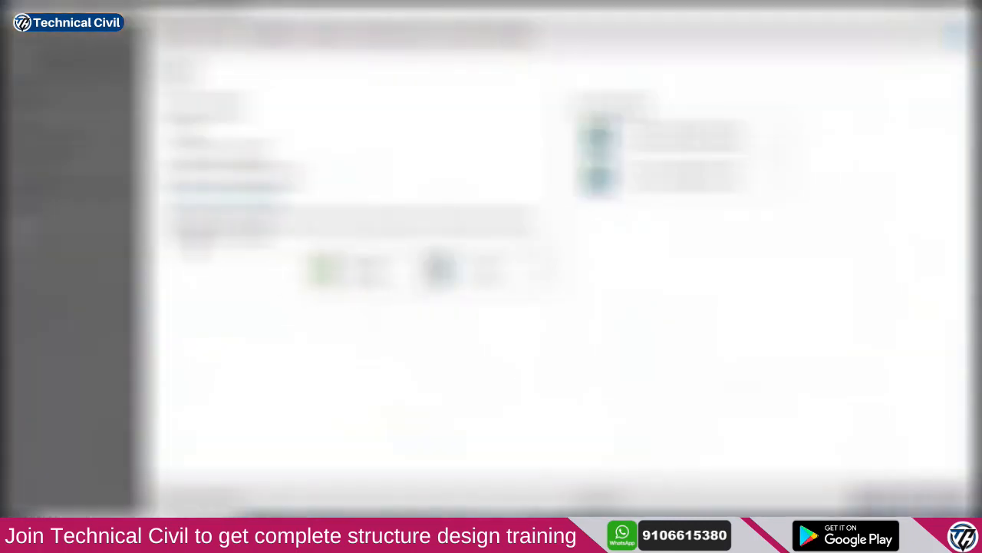
pyautogui.click(379, 270)
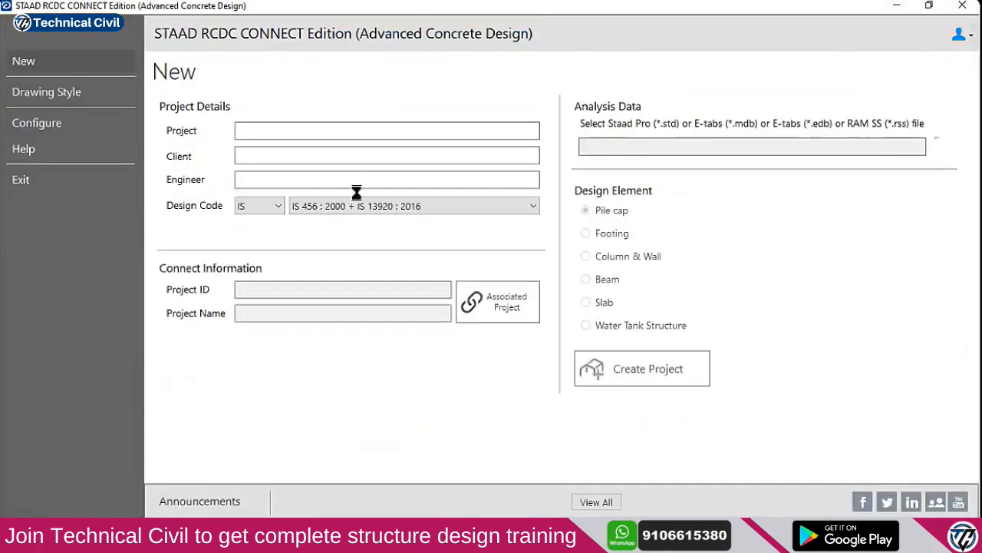
pyautogui.click(293, 132)
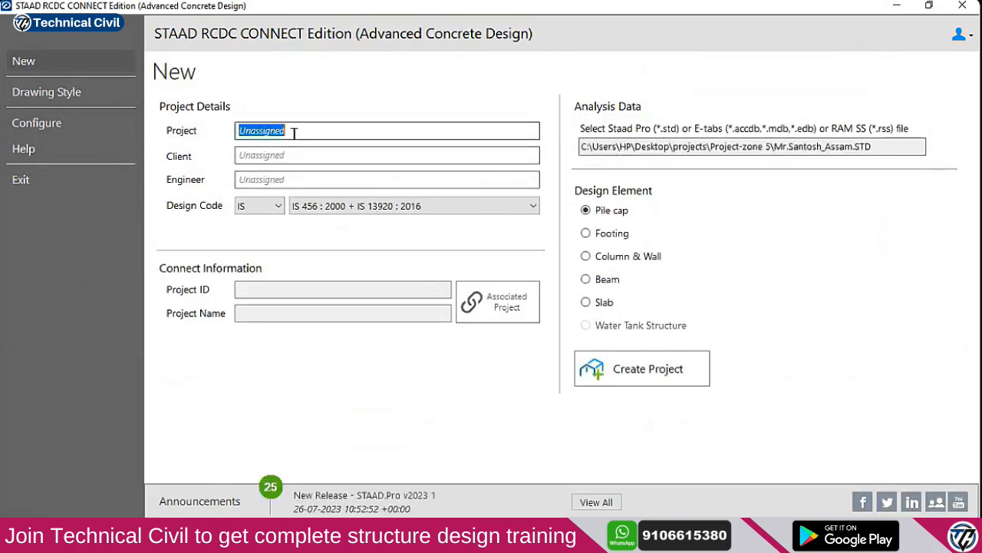
pyautogui.write('gfh')
pyautogui.click(291, 154)
pyautogui.write('gfh')
pyautogui.click(294, 178)
pyautogui.write('gfh')
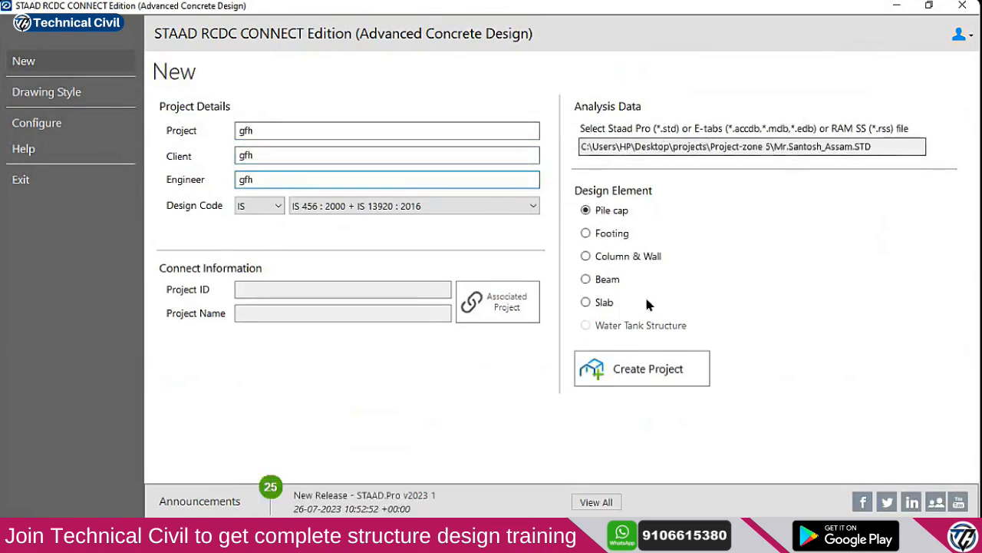
pyautogui.click(614, 257)
pyautogui.click(645, 377)
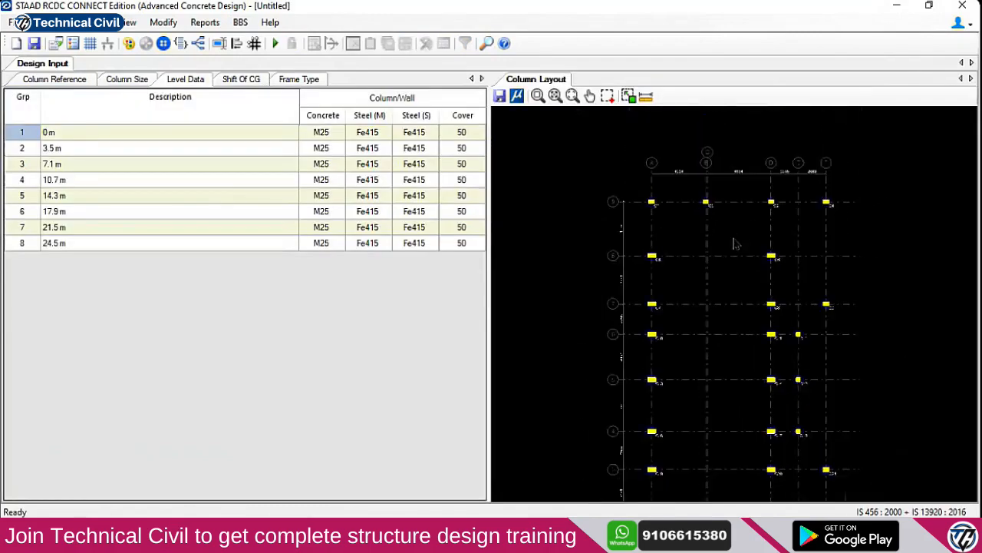
# Set the main steel grade to Fe550 for every level in Level Data
pyautogui.click(386, 132)
pyautogui.click(388, 132)
pyautogui.click(381, 164)
pyautogui.click(386, 149)
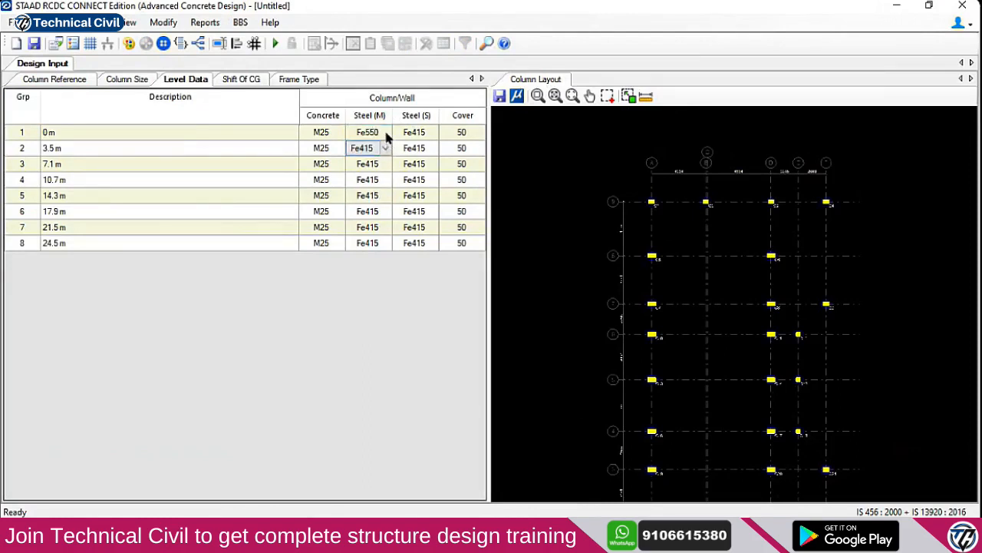
pyautogui.write('Fe550 Fe550 Fe550 Fe550 Fe550 Fe550 Fe550')
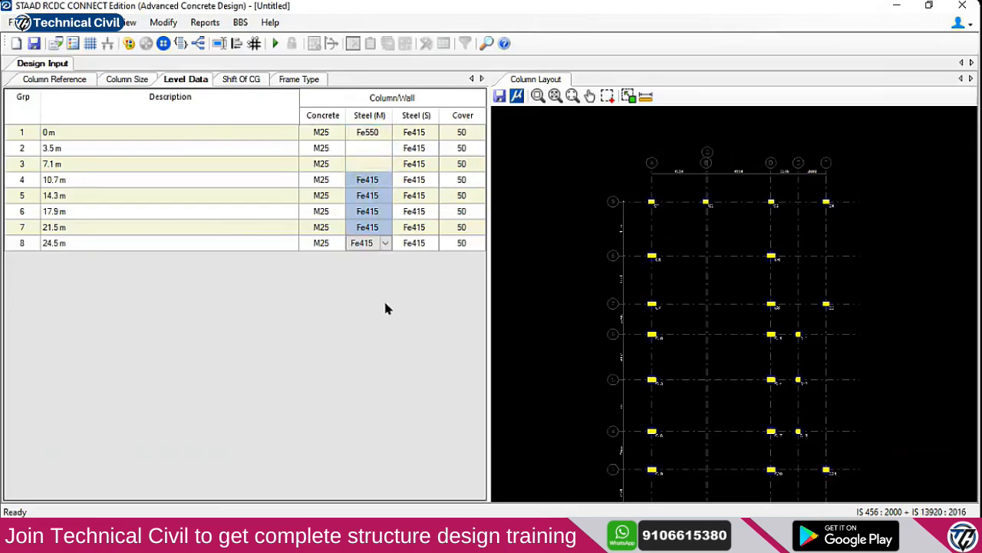
# Enable live load reduction in the column design settings
pyautogui.click(46, 22)
pyautogui.click(63, 38)
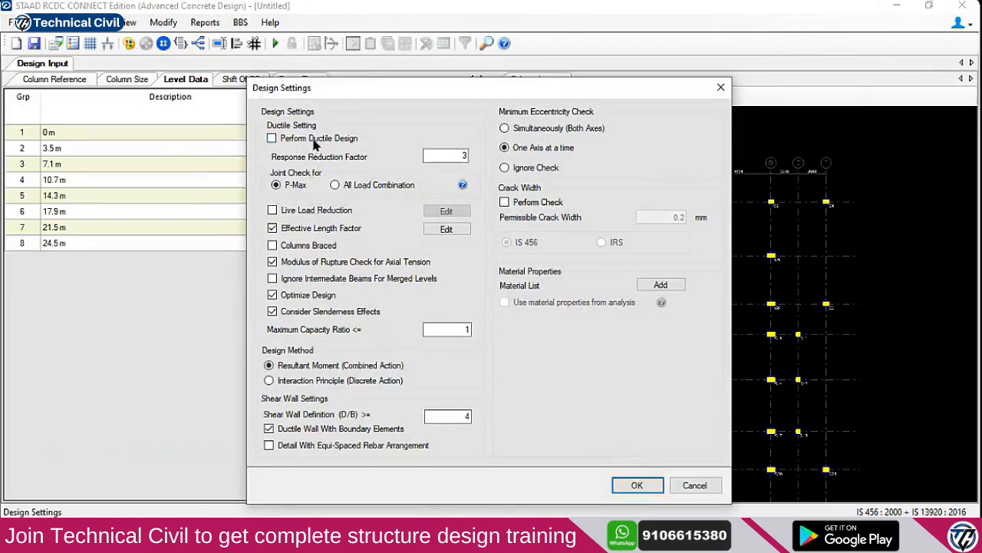
pyautogui.click(318, 213)
pyautogui.click(637, 485)
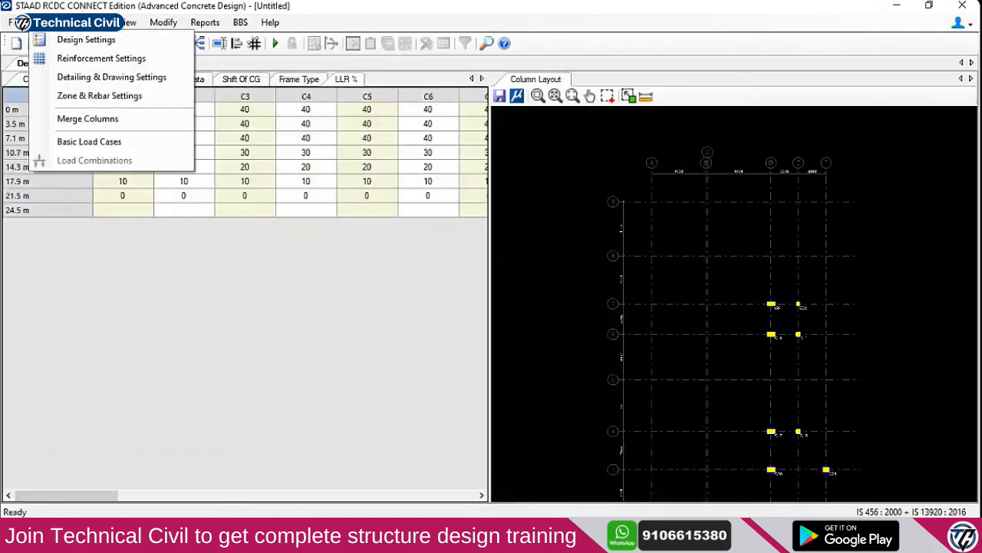
# In Basic Load Cases, set LOAD 1 and LOAD 2 to Earthquake X and LOAD 3 and LOAD 4 to Earthquake Z
pyautogui.click(87, 141)
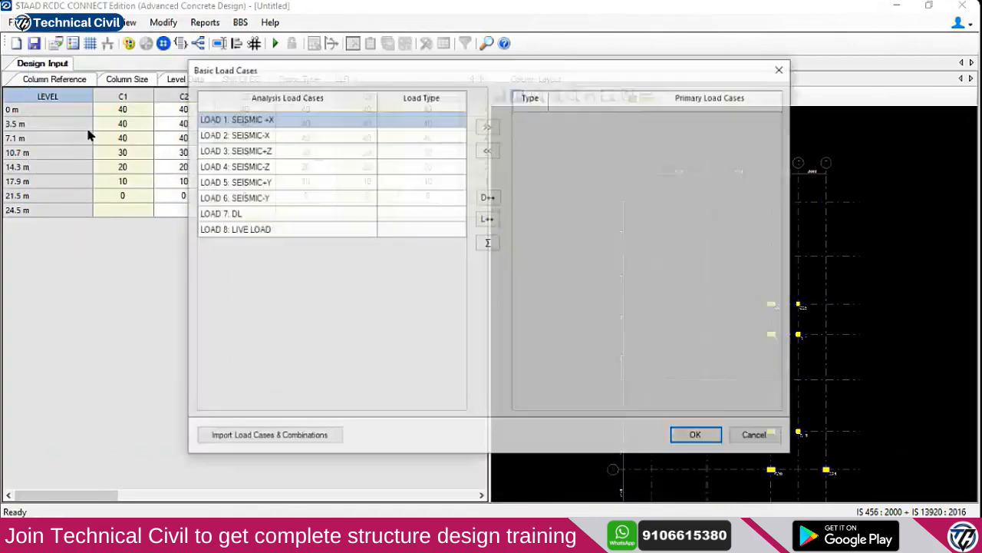
pyautogui.click(430, 133)
pyautogui.click(455, 121)
pyautogui.click(461, 120)
pyautogui.click(444, 159)
pyautogui.click(456, 135)
pyautogui.click(459, 136)
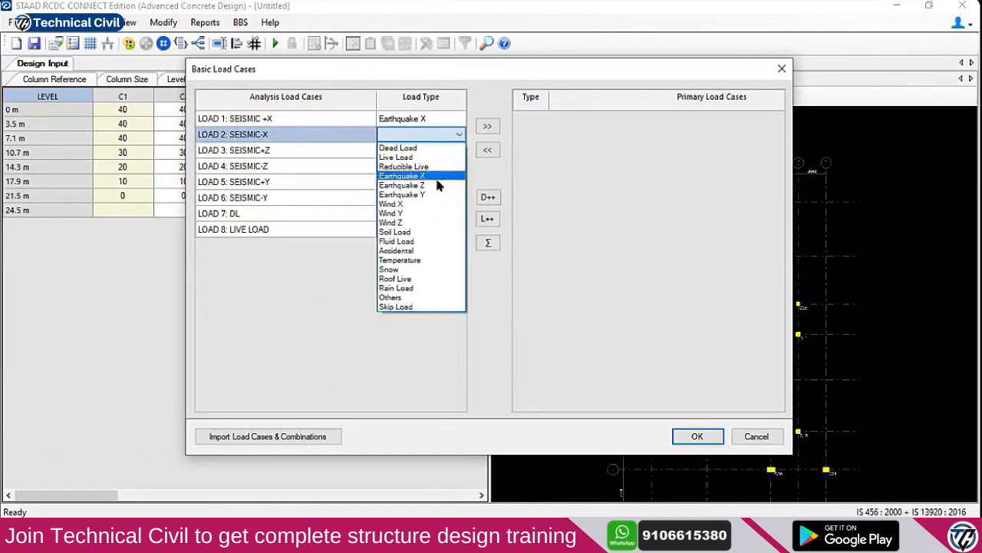
pyautogui.click(450, 180)
pyautogui.click(444, 151)
pyautogui.click(445, 151)
pyautogui.click(439, 182)
pyautogui.click(453, 165)
pyautogui.click(459, 165)
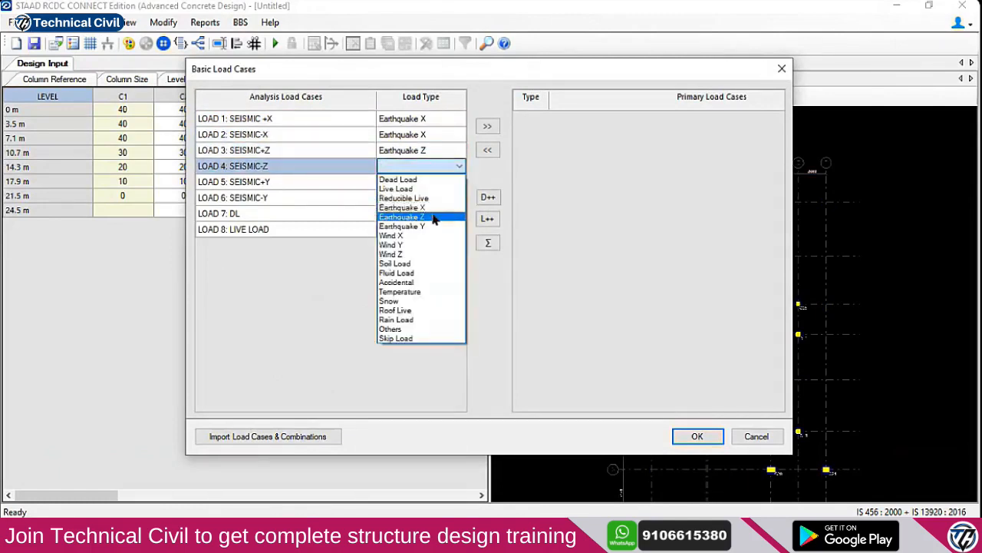
pyautogui.click(439, 214)
# Set LOAD 5 and LOAD 6 to Earthquake Y, LOAD 7 to Dead Load and LOAD 8 to Live Load
pyautogui.click(434, 184)
pyautogui.click(458, 182)
pyautogui.click(442, 230)
pyautogui.click(434, 188)
pyautogui.click(438, 242)
pyautogui.click(450, 198)
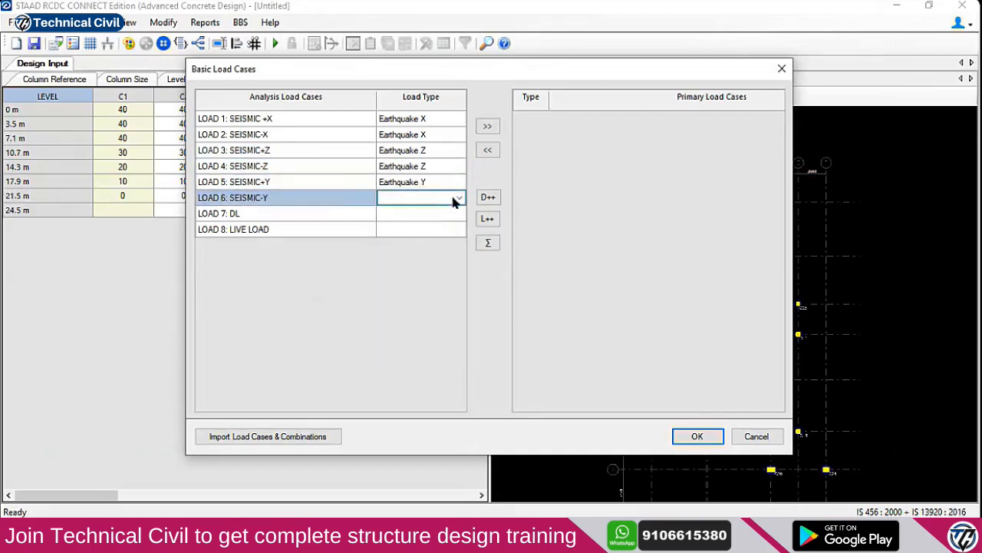
pyautogui.click(457, 197)
pyautogui.click(430, 259)
pyautogui.click(449, 217)
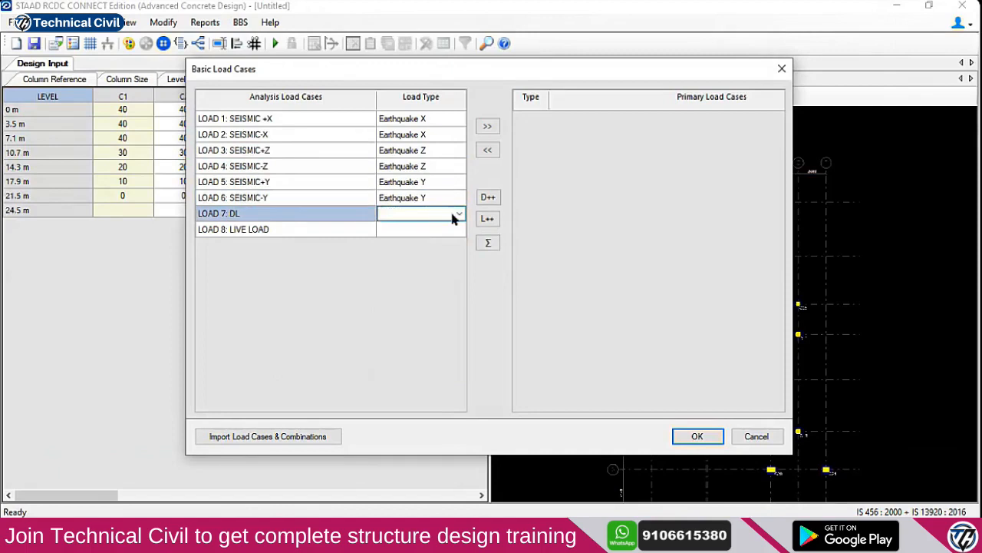
pyautogui.click(439, 221)
pyautogui.click(441, 215)
pyautogui.click(430, 221)
pyautogui.click(448, 228)
pyautogui.click(442, 230)
pyautogui.click(429, 250)
# Add all eight load cases as primary load cases and confirm the basic load case setup
pyautogui.moveTo(430, 119); pyautogui.dragTo(443, 253)
pyautogui.click(488, 126)
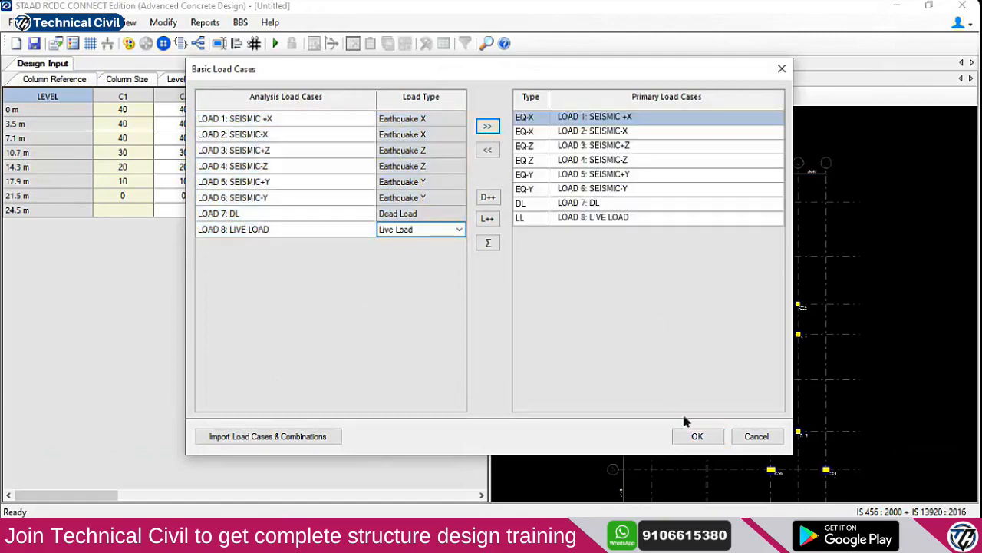
pyautogui.click(693, 434)
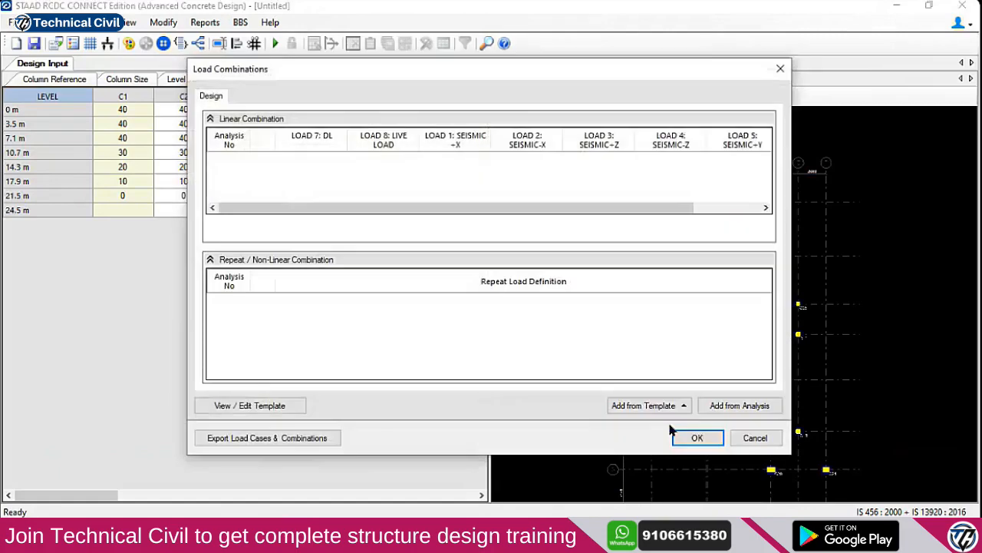
# Generate load combinations from the For Regular Structure template and confirm them
pyautogui.click(641, 407)
pyautogui.click(641, 367)
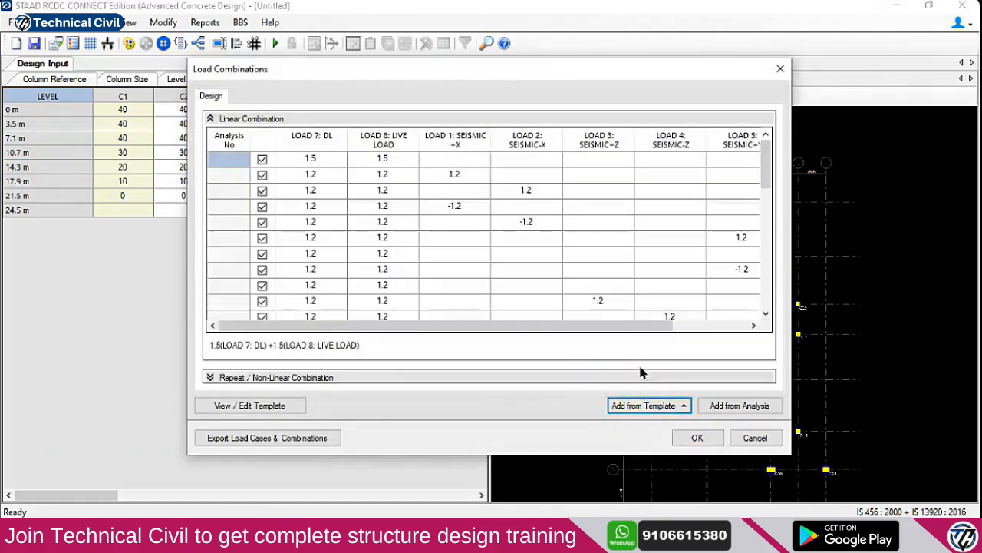
pyautogui.click(697, 439)
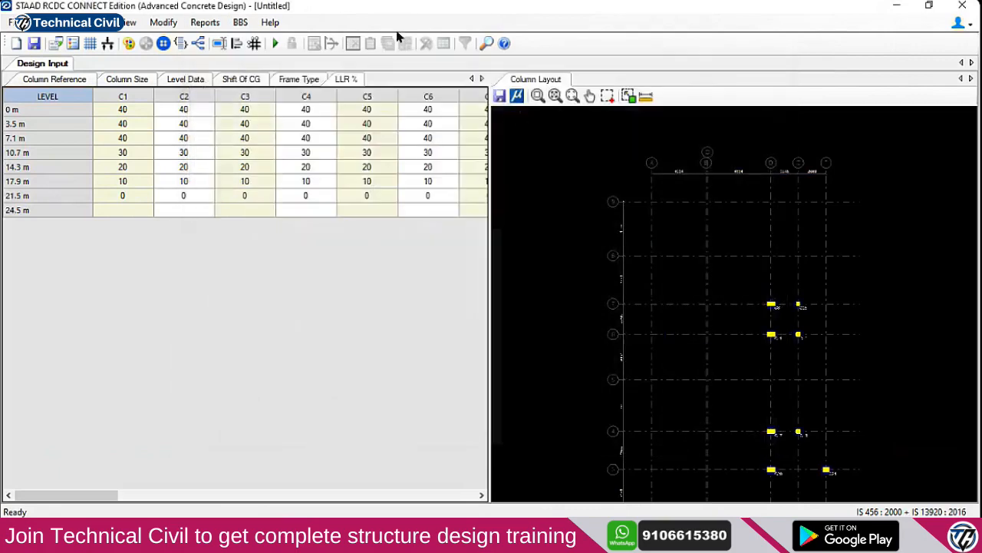
pyautogui.click(82, 22)
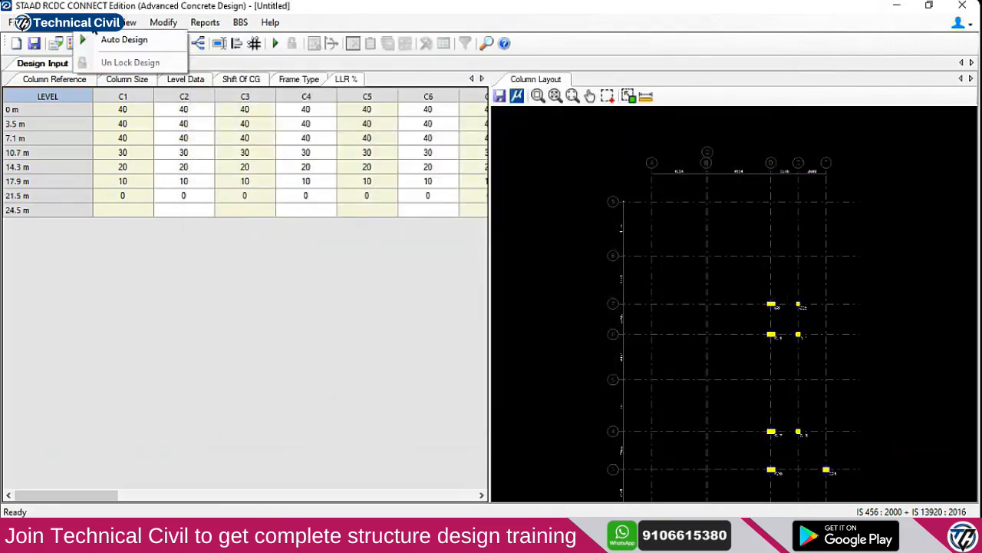
# Run Auto Design, dismiss the failed-columns list, and review results down to C1's -5 m to 0 m size
pyautogui.click(104, 39)
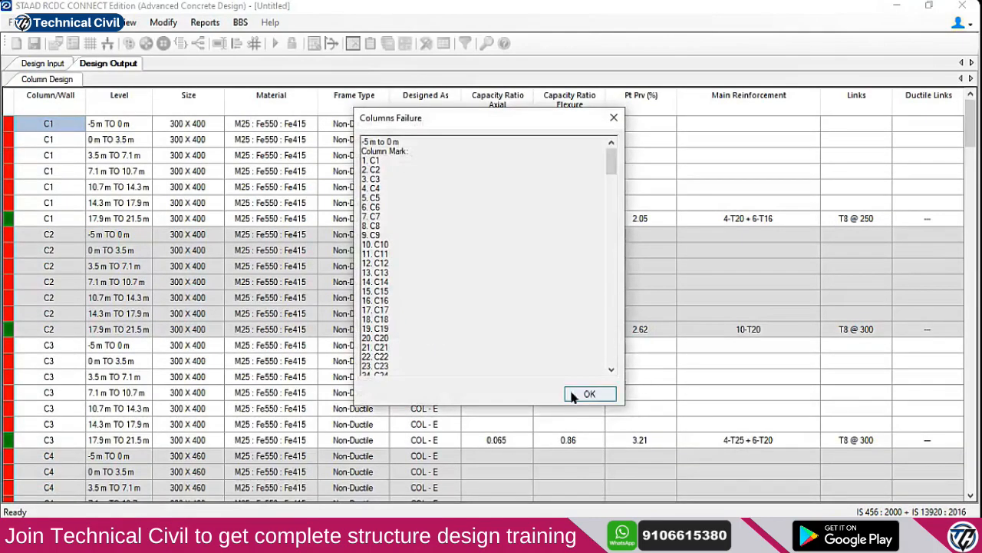
pyautogui.click(589, 392)
pyautogui.scroll(-20, 129, 178)
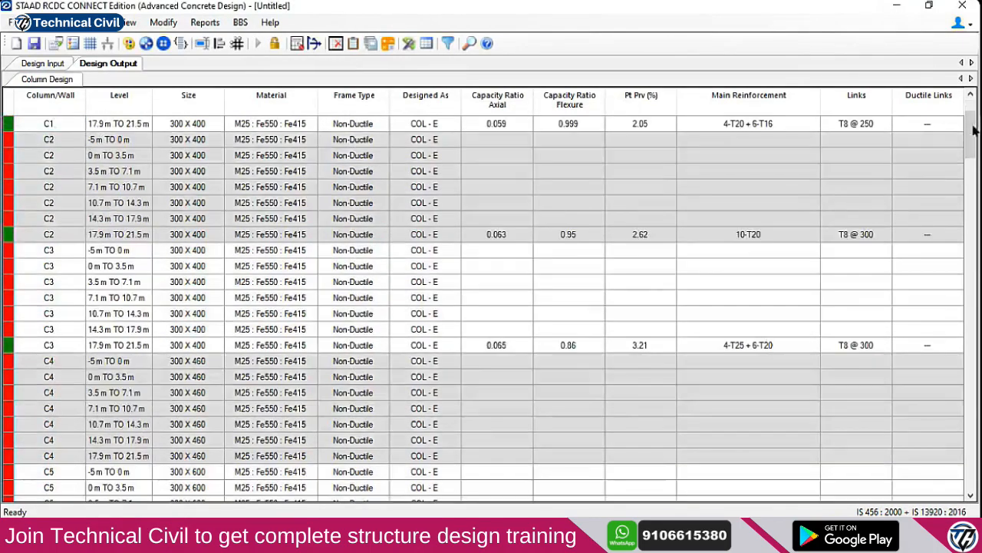
pyautogui.scroll(-20, 483, 306)
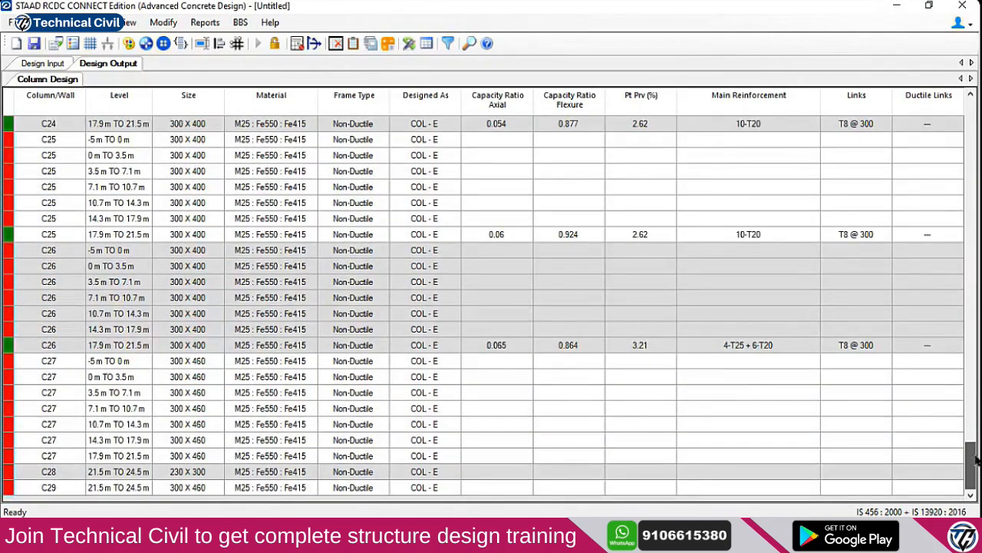
pyautogui.scroll(5, 896, 429)
pyautogui.click(73, 278)
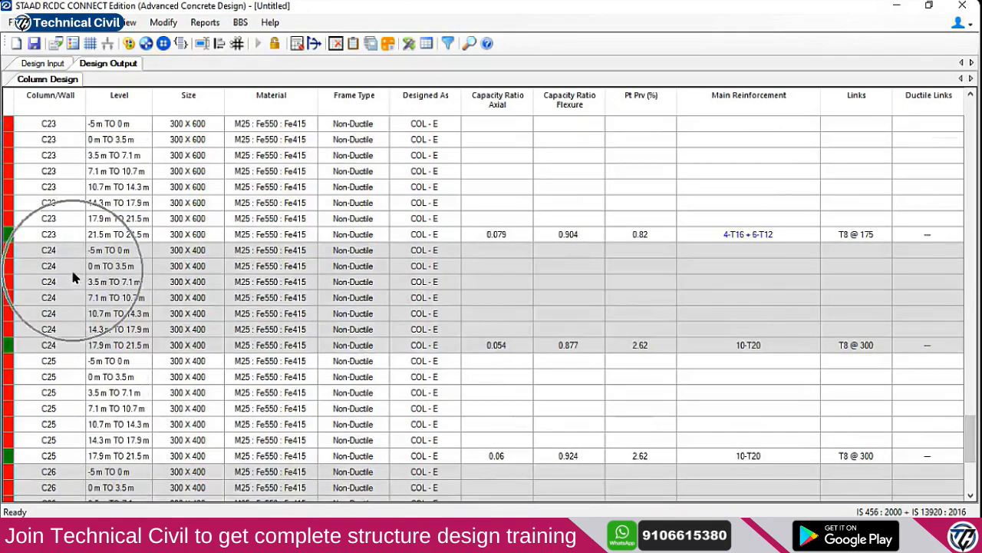
pyautogui.moveTo(965, 432); pyautogui.dragTo(960, 101)
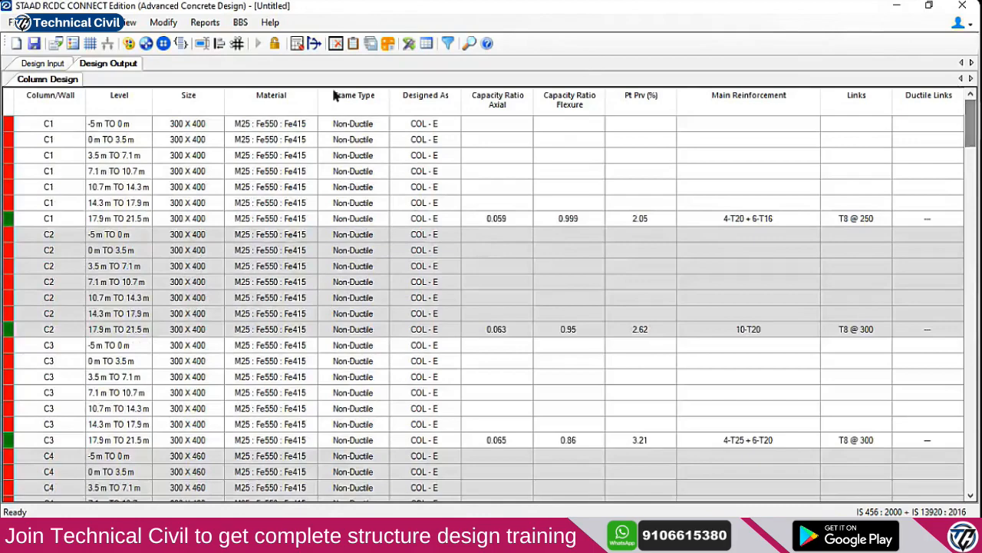
pyautogui.click(184, 126)
# Open Redesign Column for C1 and redesign the -5 m to 0 m level at 400 width, which fails
pyautogui.rightClick(184, 125)
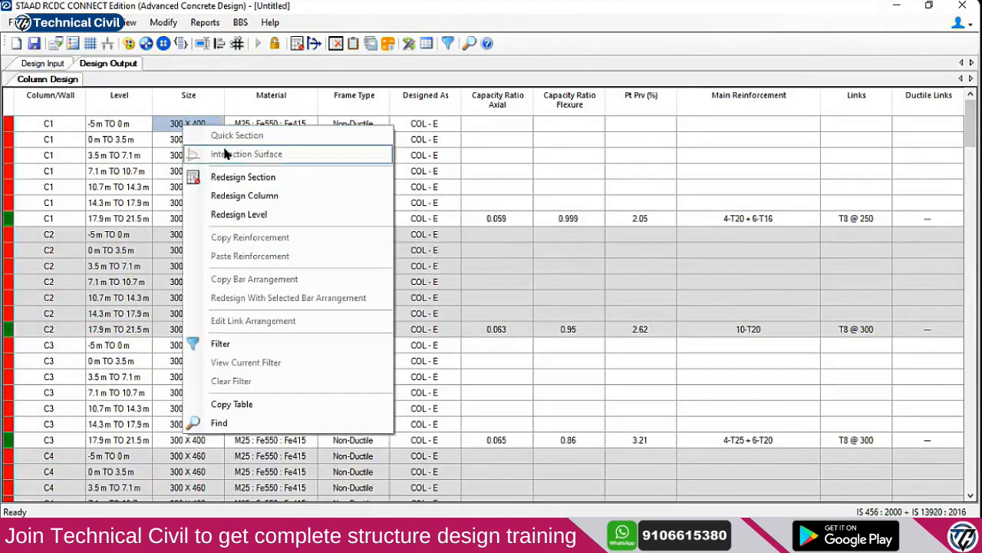
pyautogui.click(245, 196)
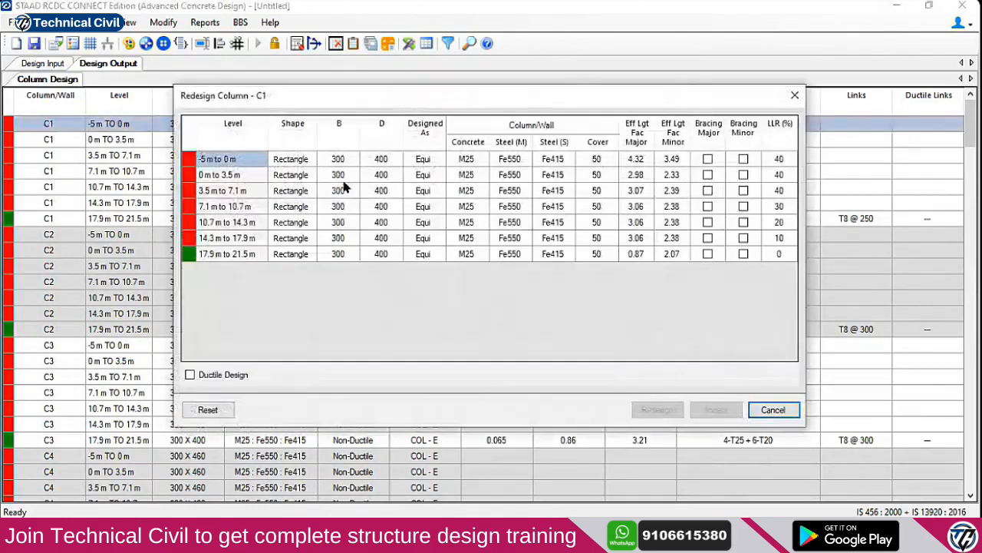
pyautogui.click(339, 163)
pyautogui.click(379, 164)
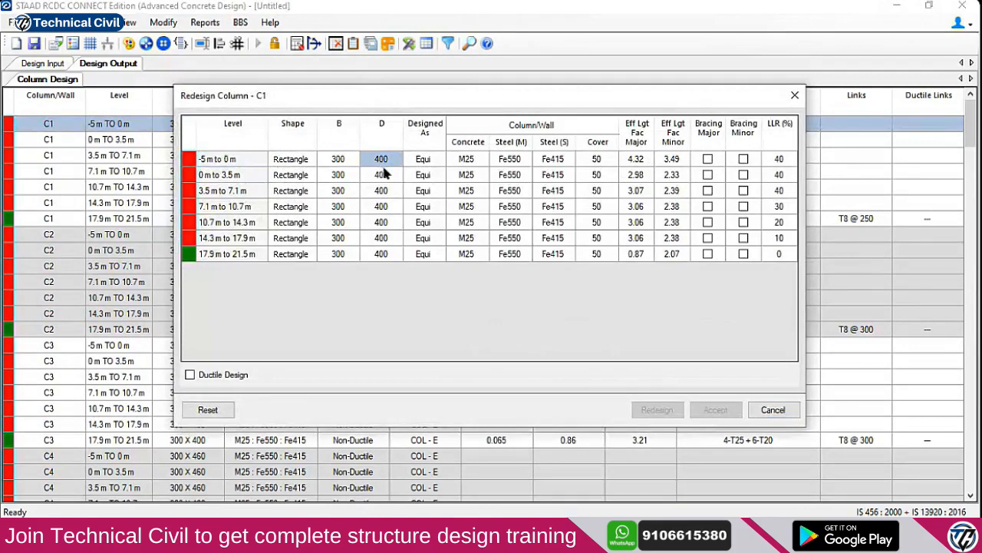
pyautogui.doubleClick(341, 162)
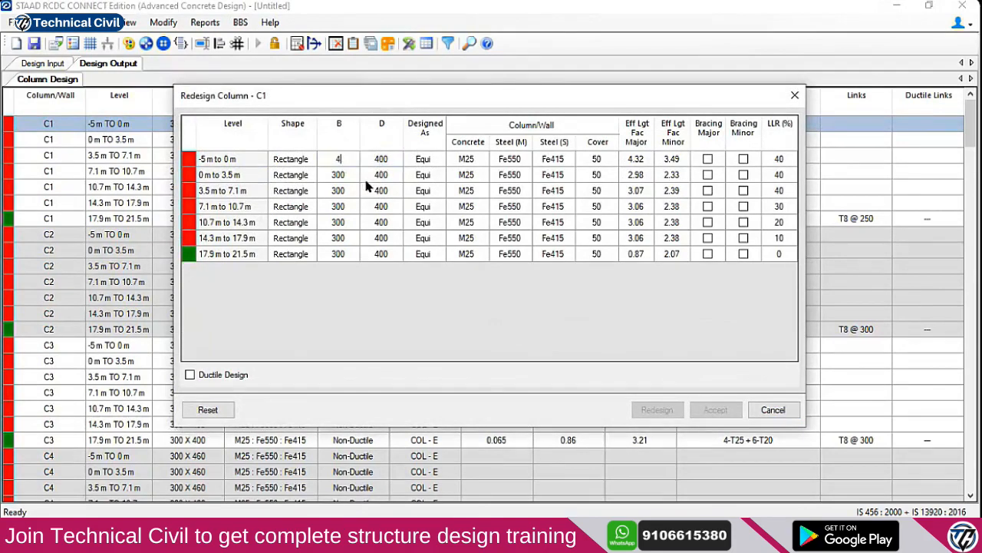
pyautogui.click(233, 377)
pyautogui.click(233, 376)
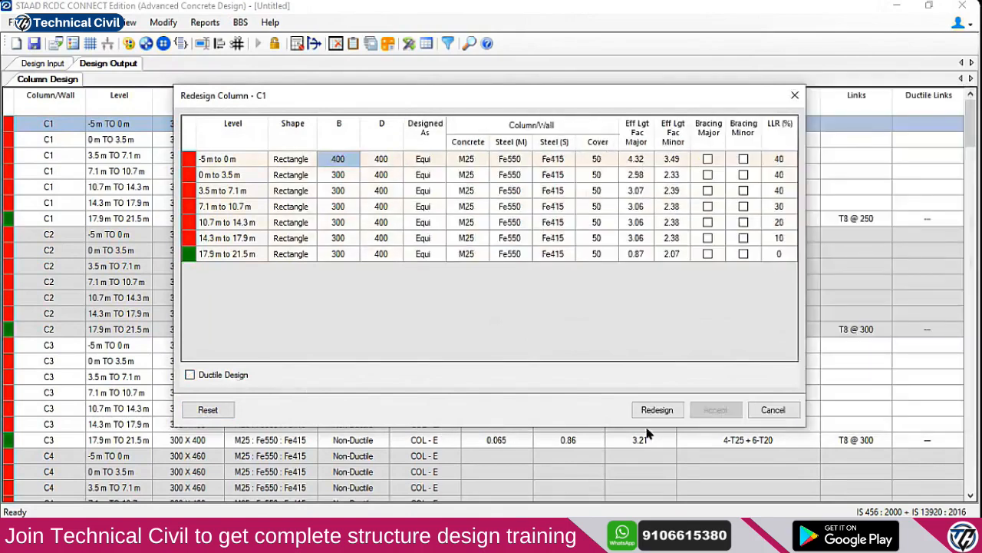
pyautogui.click(632, 409)
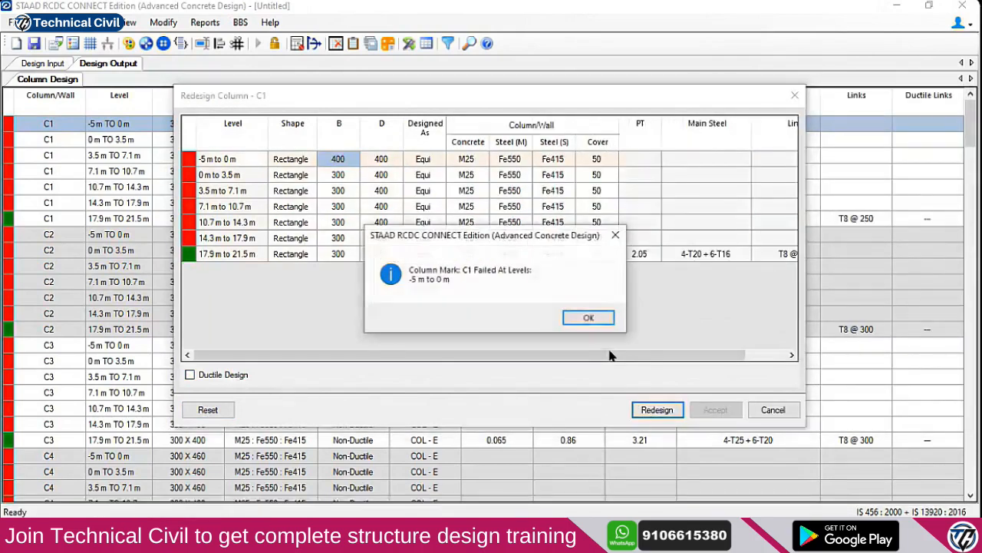
pyautogui.click(588, 318)
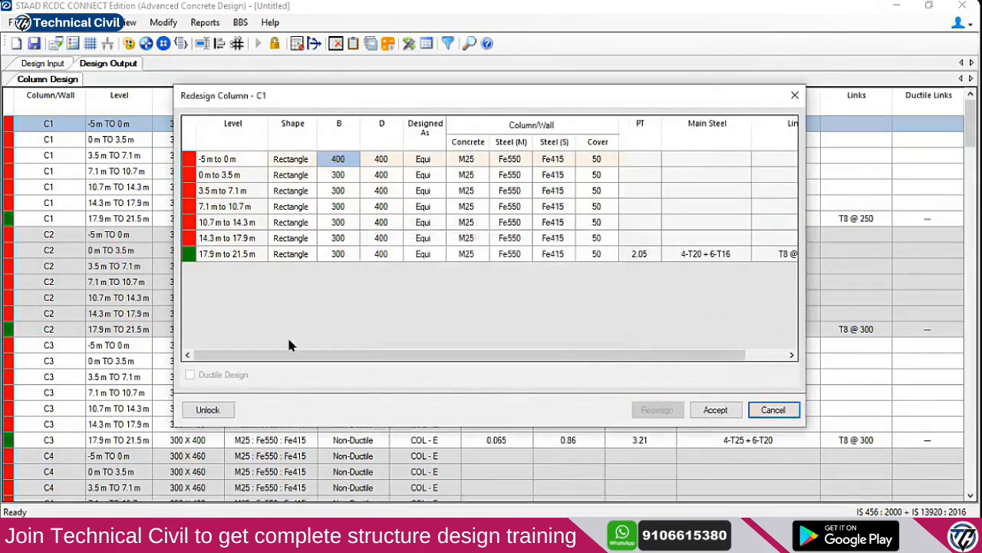
# Try the -5 m to 0 m level at 300 width with 500, then 600 depth; both fail
pyautogui.click(219, 411)
pyautogui.doubleClick(346, 159)
pyautogui.write('300')
pyautogui.press('Tab')
pyautogui.write('50')
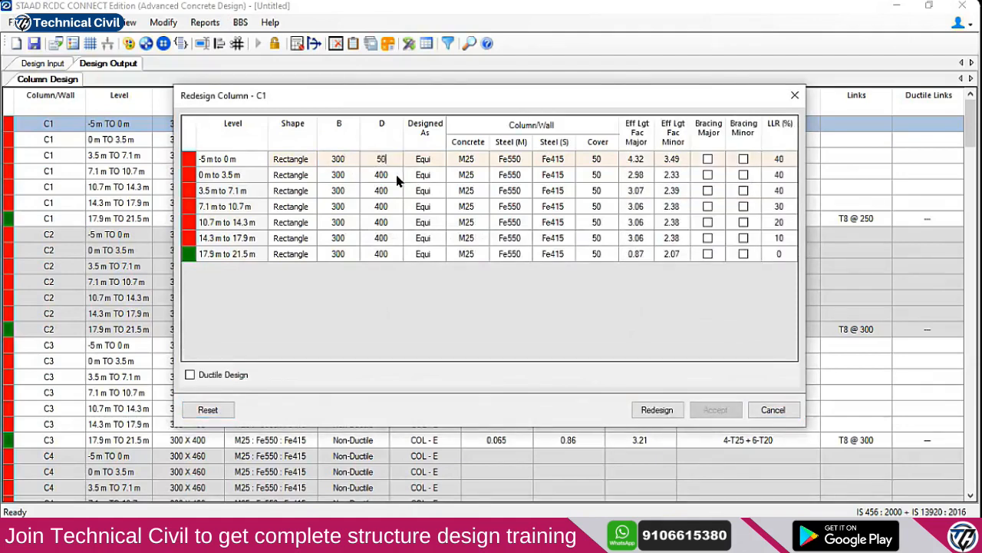
pyautogui.click(657, 409)
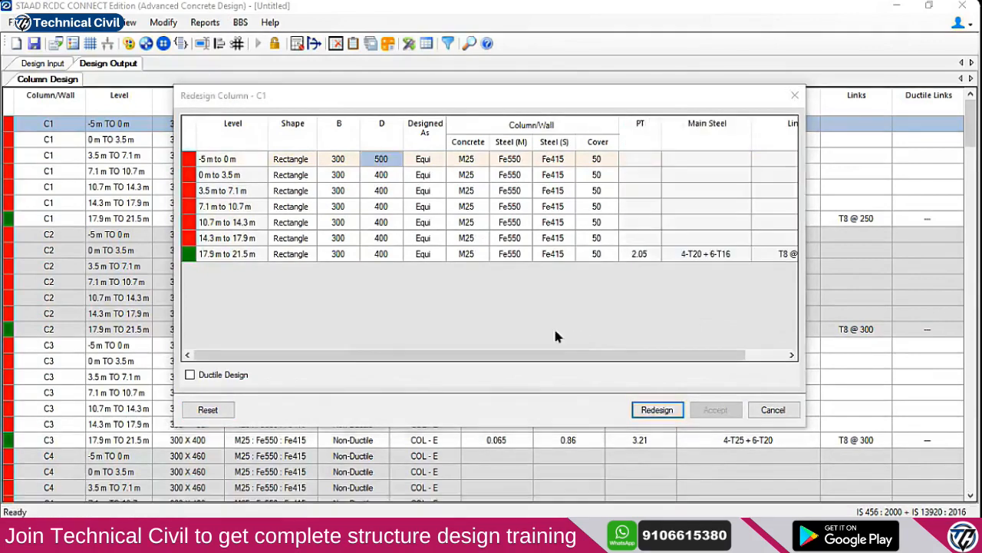
pyautogui.click(584, 318)
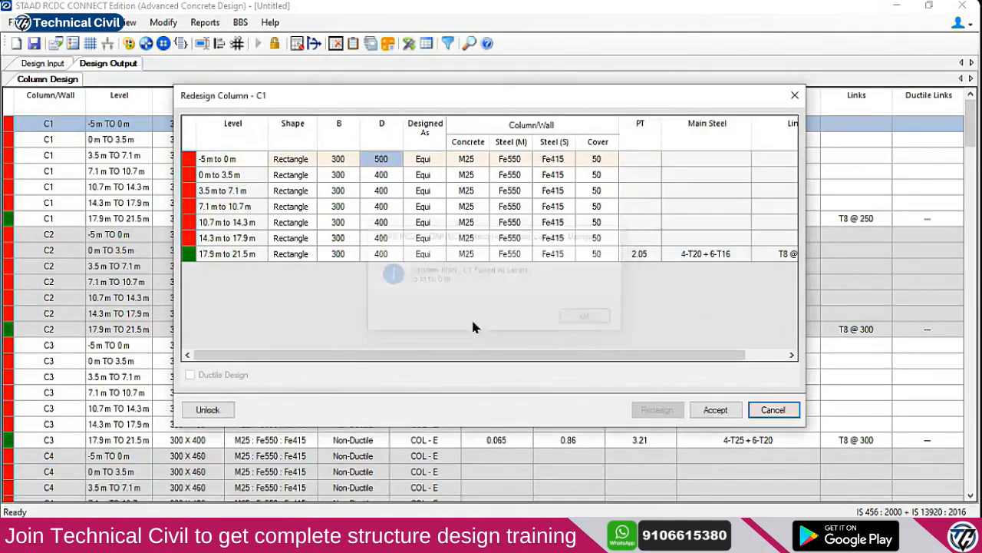
pyautogui.click(223, 410)
pyautogui.click(384, 161)
pyautogui.click(387, 163)
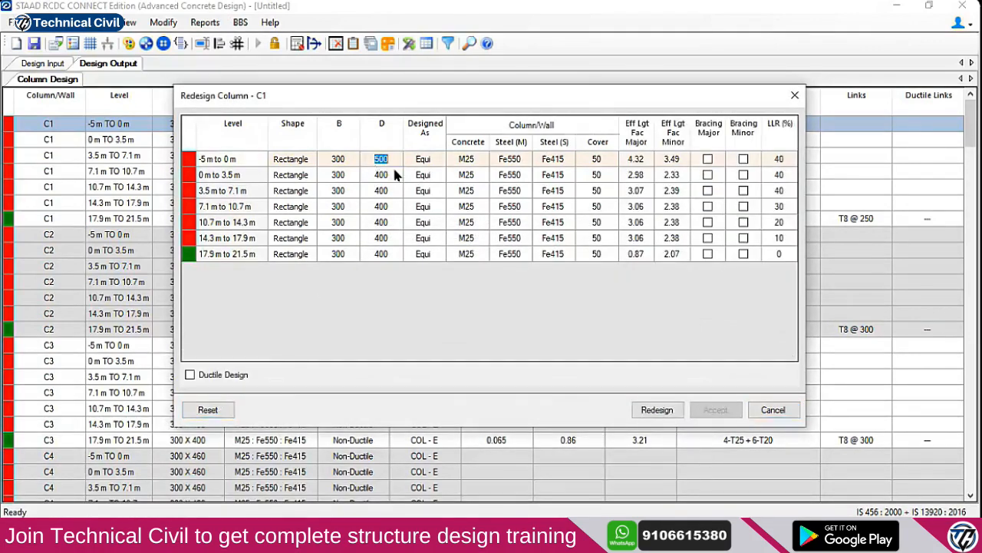
pyautogui.click(657, 409)
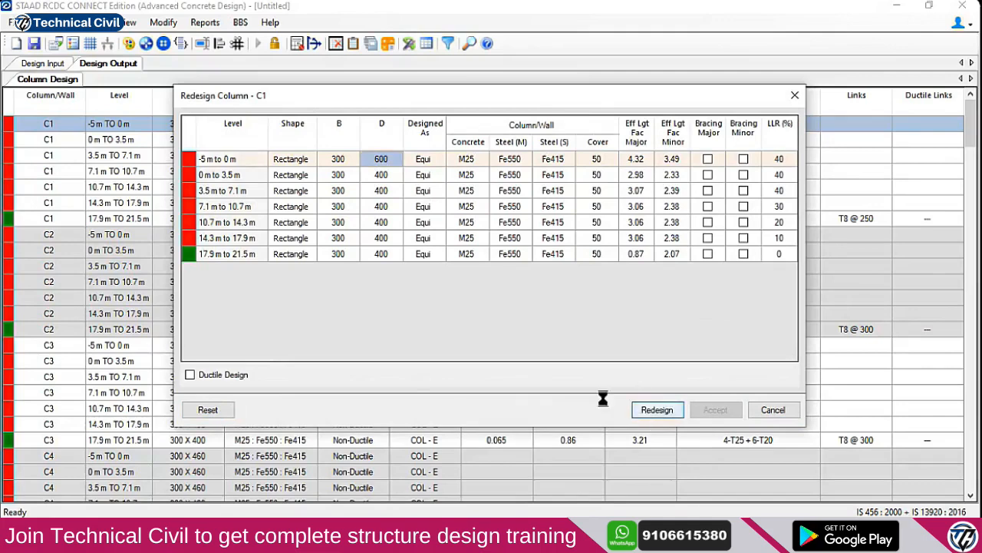
pyautogui.click(587, 318)
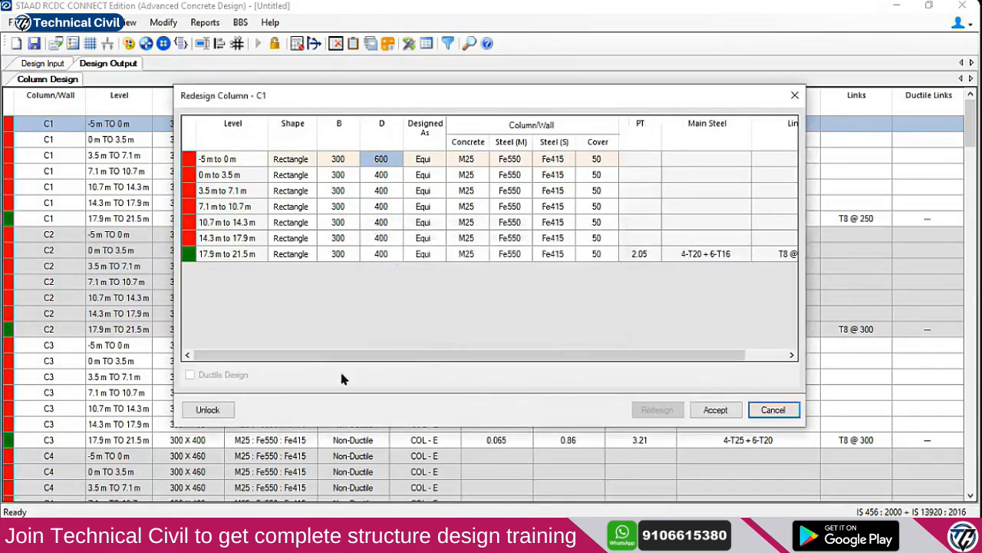
# Try depth 700, then 400 × 700, then 800 depth for the bottom level; each still fails
pyautogui.click(208, 410)
pyautogui.press('Tab')
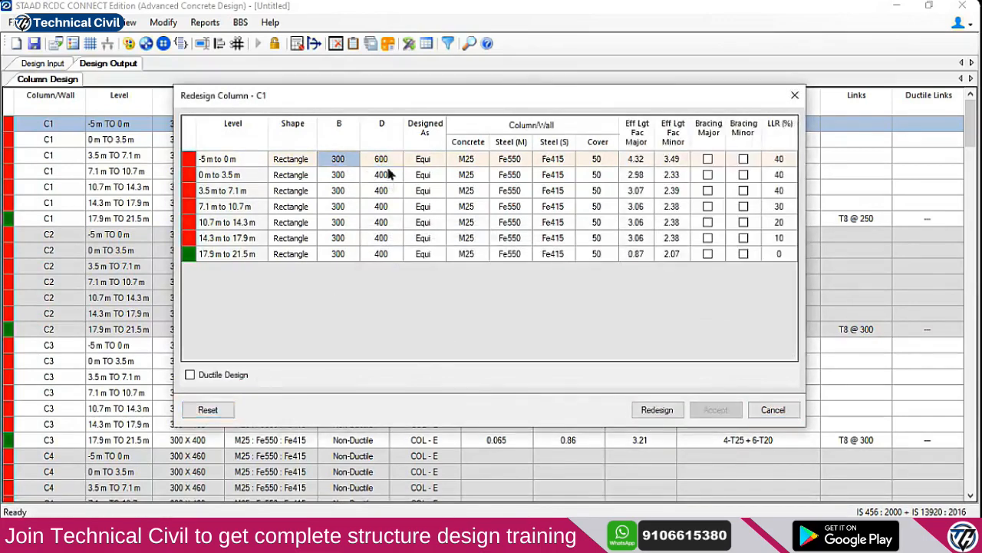
pyautogui.click(386, 163)
pyautogui.write('7')
pyautogui.click(657, 409)
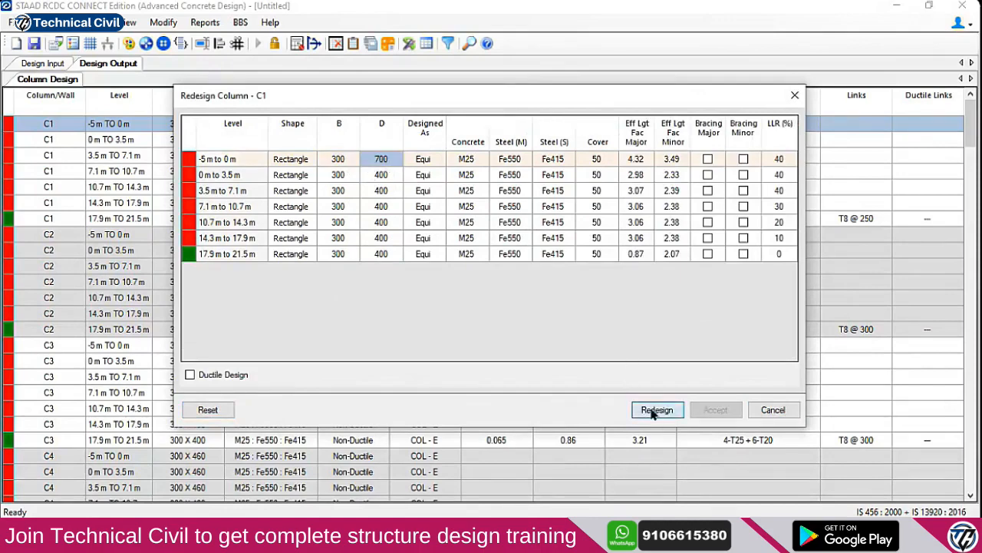
pyautogui.click(578, 319)
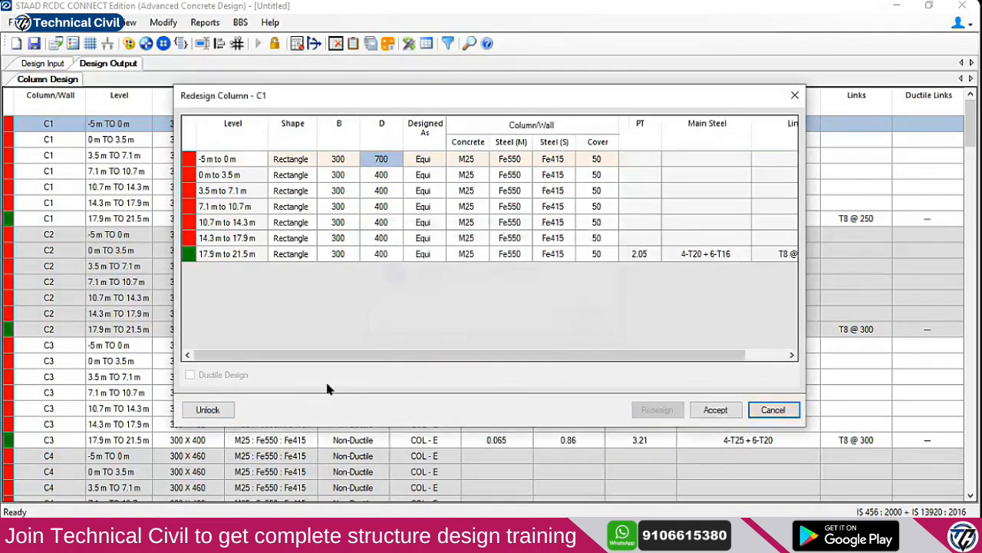
pyautogui.click(345, 161)
pyautogui.write('4')
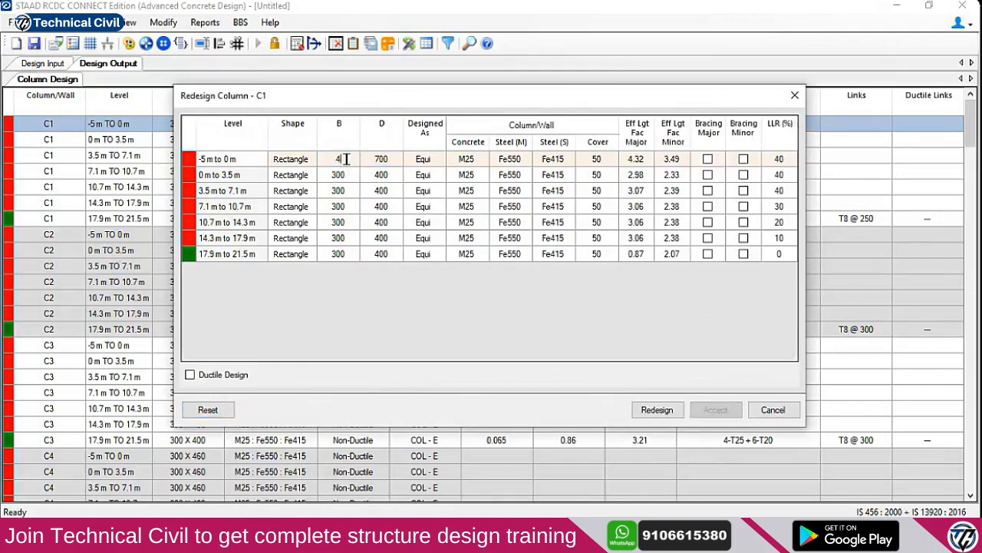
pyautogui.click(657, 409)
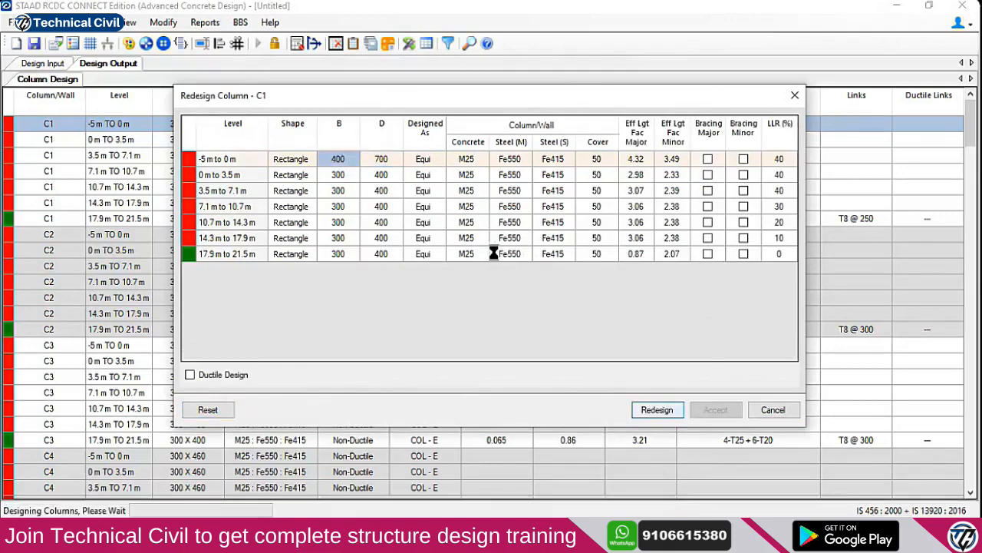
pyautogui.click(589, 319)
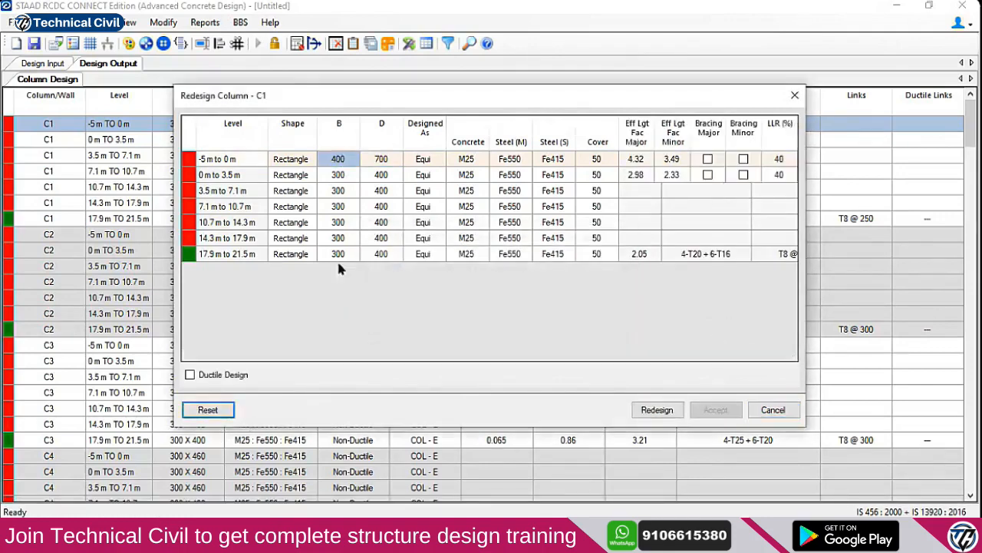
pyautogui.click(378, 161)
pyautogui.write('800')
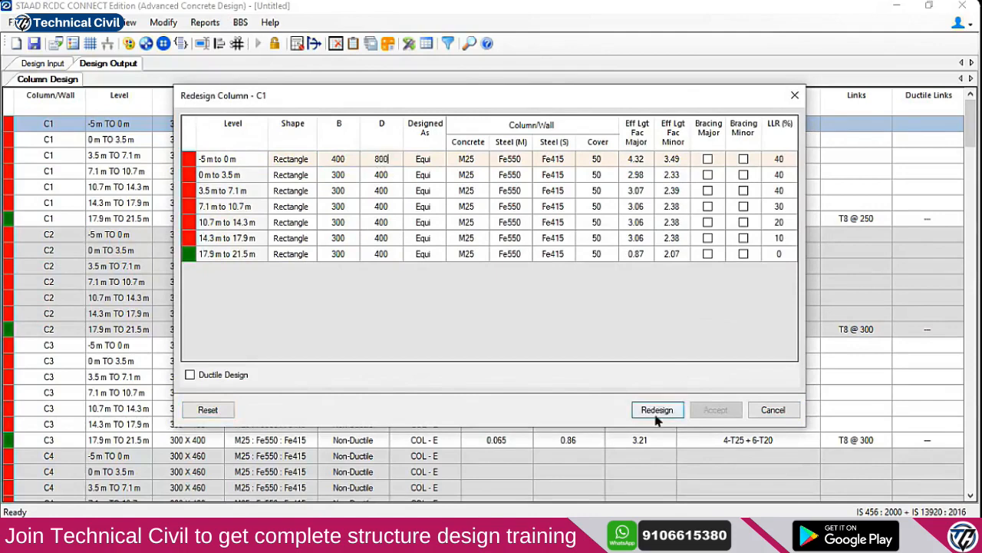
pyautogui.click(657, 409)
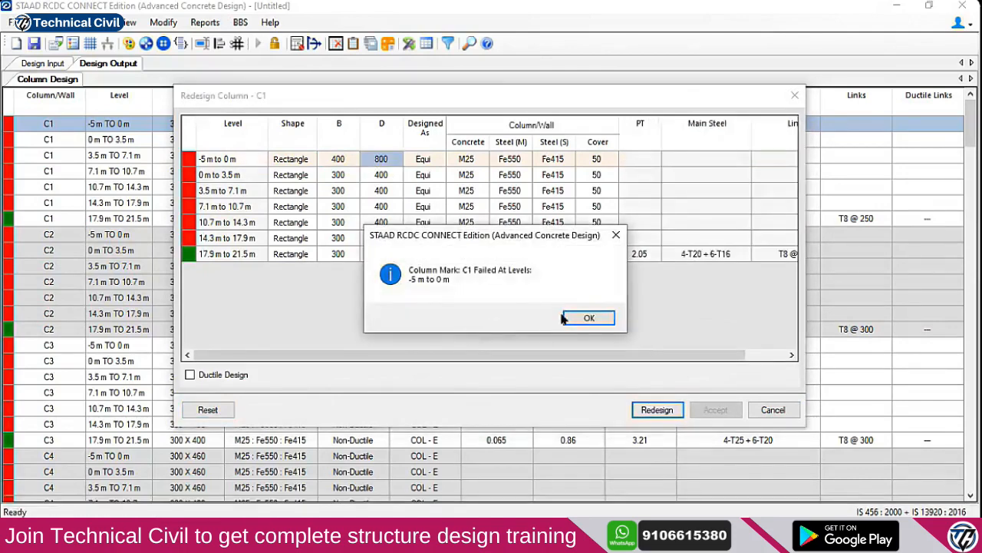
pyautogui.click(570, 318)
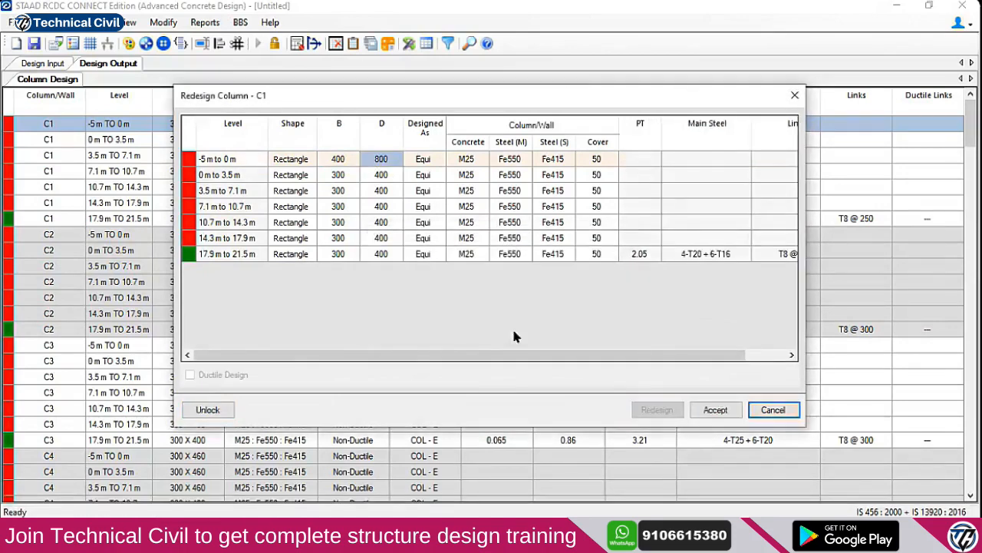
# Redesign the bottom level at 500 × 800, then at 1000 × 1000
pyautogui.click(222, 404)
pyautogui.click(340, 161)
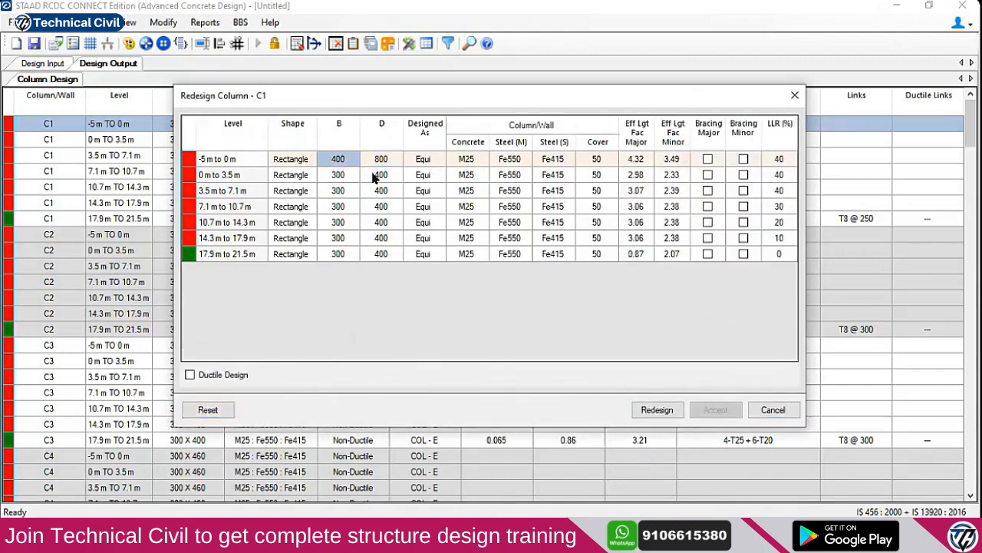
pyautogui.write('500')
pyautogui.click(658, 407)
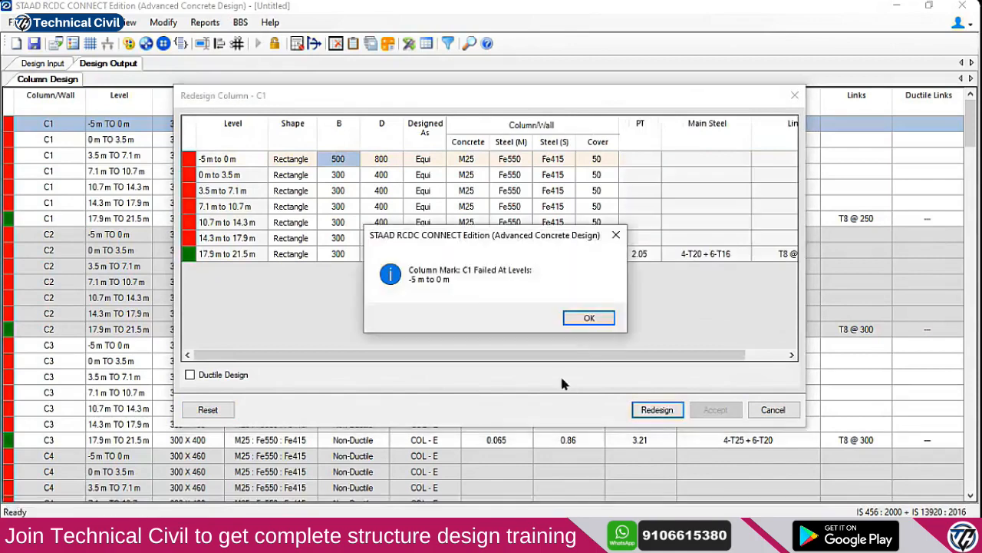
pyautogui.click(588, 318)
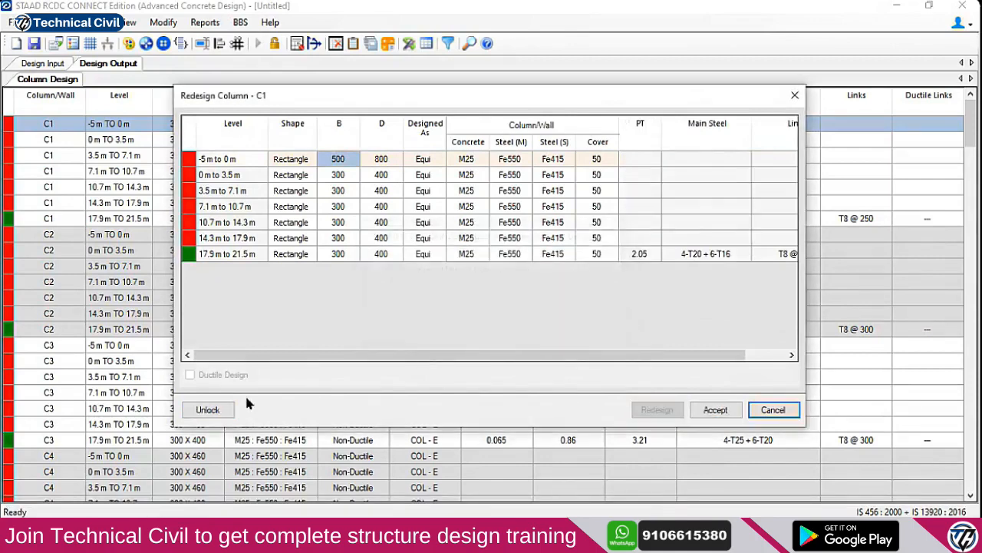
pyautogui.click(347, 159)
pyautogui.write('1000')
pyautogui.click(379, 163)
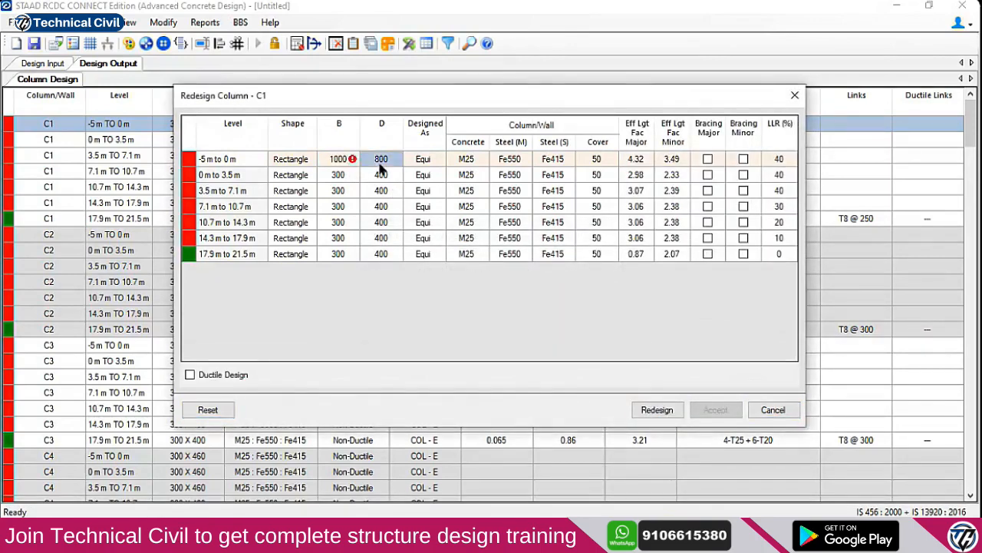
pyautogui.press('BackSpace')
pyautogui.click(668, 407)
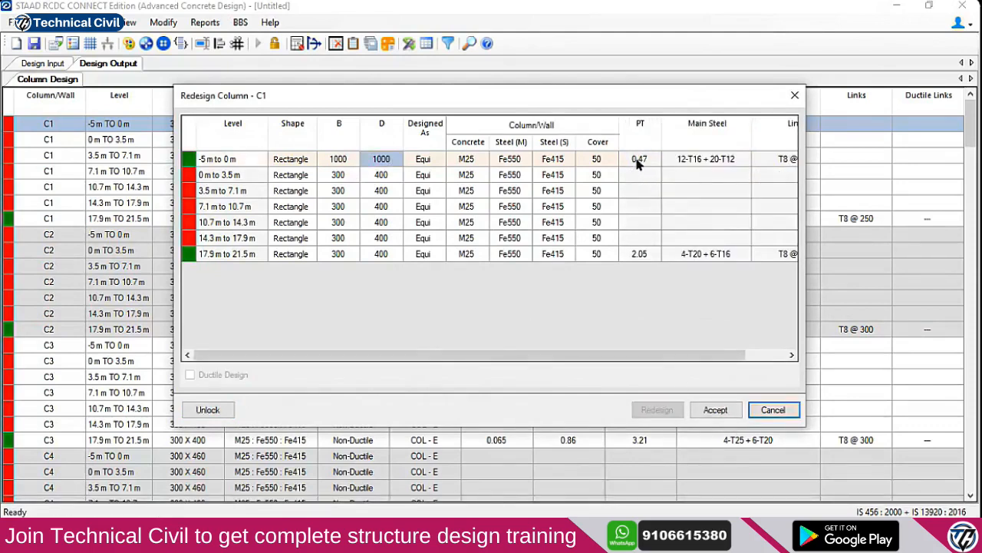
# Resize the bottom level to 500 × 600, then 500 × 700; both designs fail
pyautogui.click(207, 409)
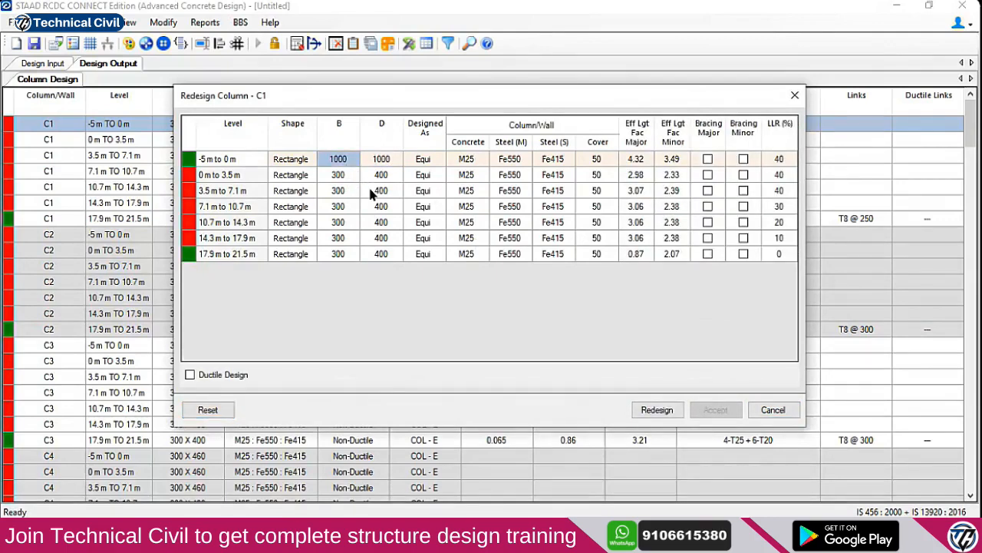
pyautogui.write('5')
pyautogui.click(386, 163)
pyautogui.write('6')
pyautogui.click(656, 409)
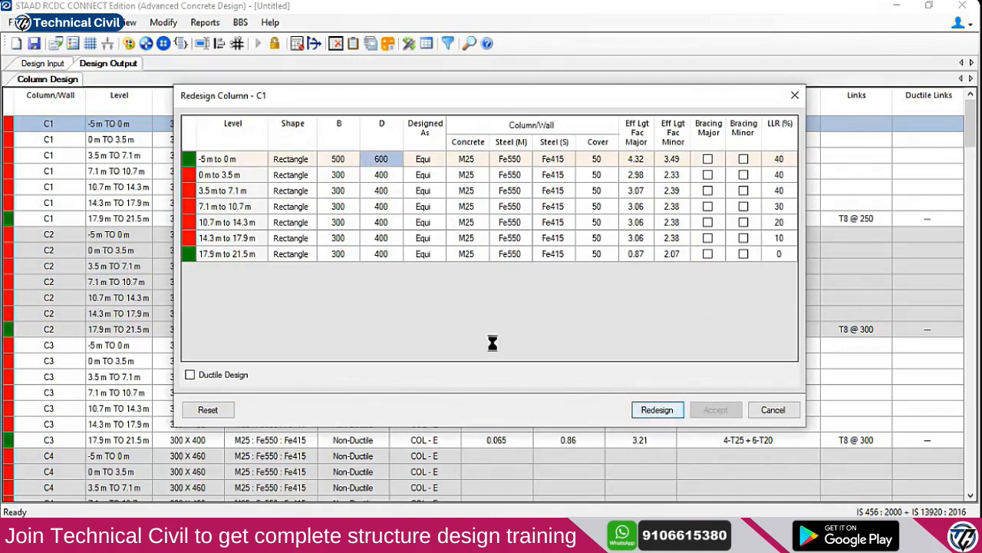
pyautogui.click(588, 317)
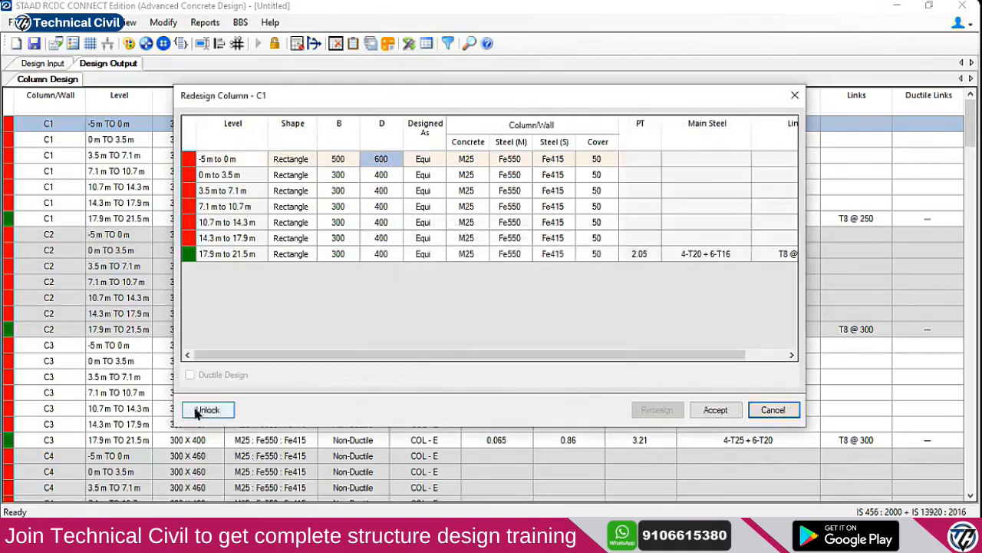
pyautogui.click(207, 409)
pyautogui.click(381, 161)
pyautogui.write('700')
pyautogui.click(657, 409)
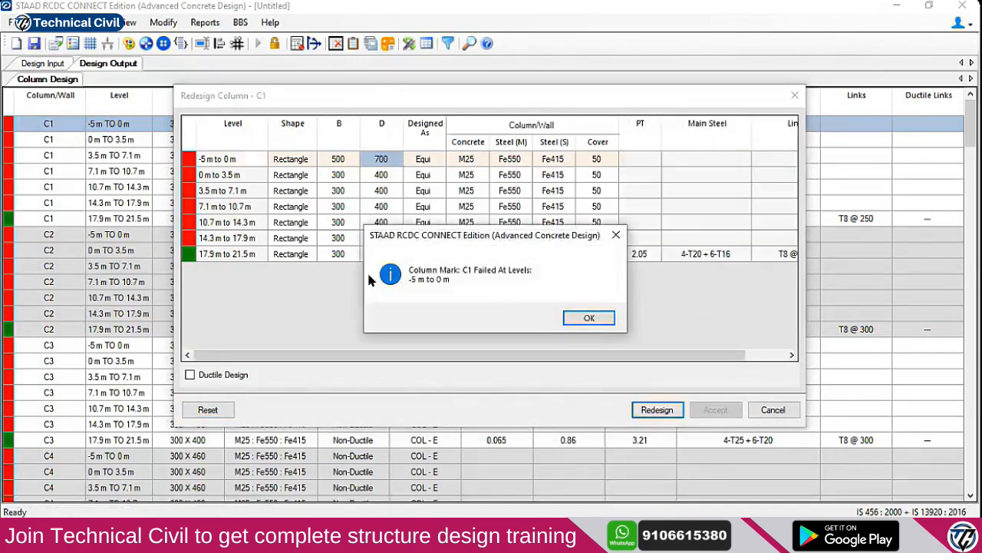
pyautogui.click(588, 317)
# Try the bottom level at 600 × 600, then 600 × 700, and check the steel percentage
pyautogui.click(207, 410)
pyautogui.click(338, 160)
pyautogui.write('600')
pyautogui.click(384, 160)
pyautogui.write('6')
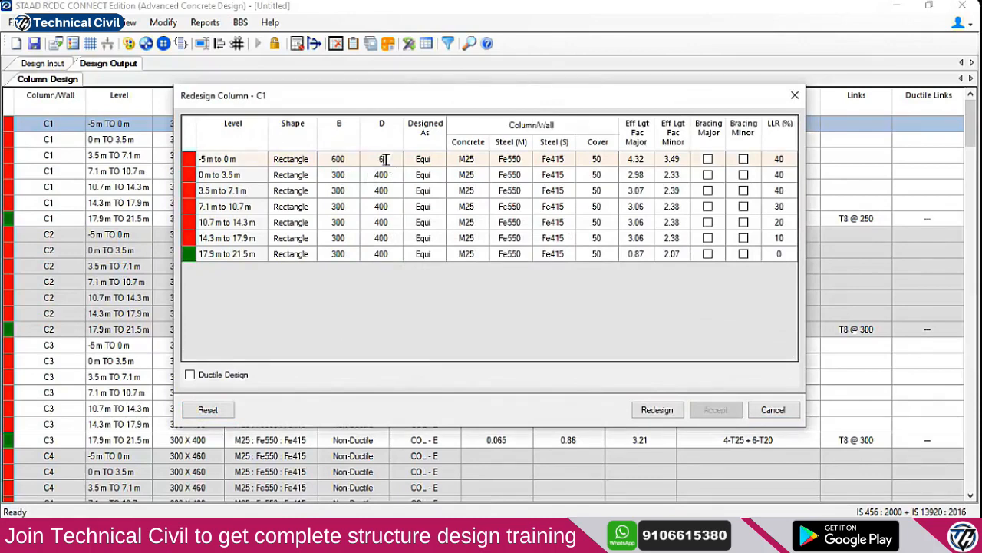
pyautogui.write('00')
pyautogui.click(657, 409)
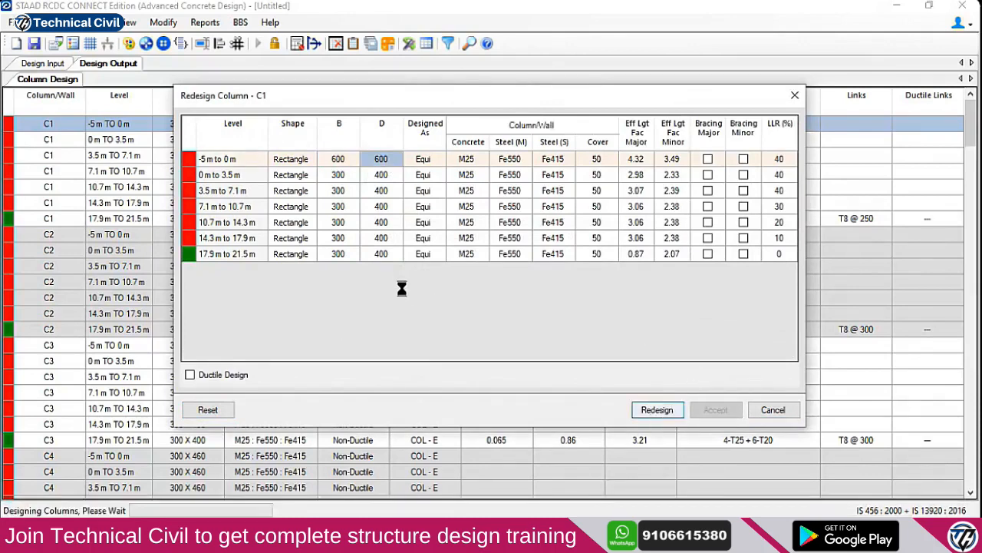
pyautogui.click(588, 317)
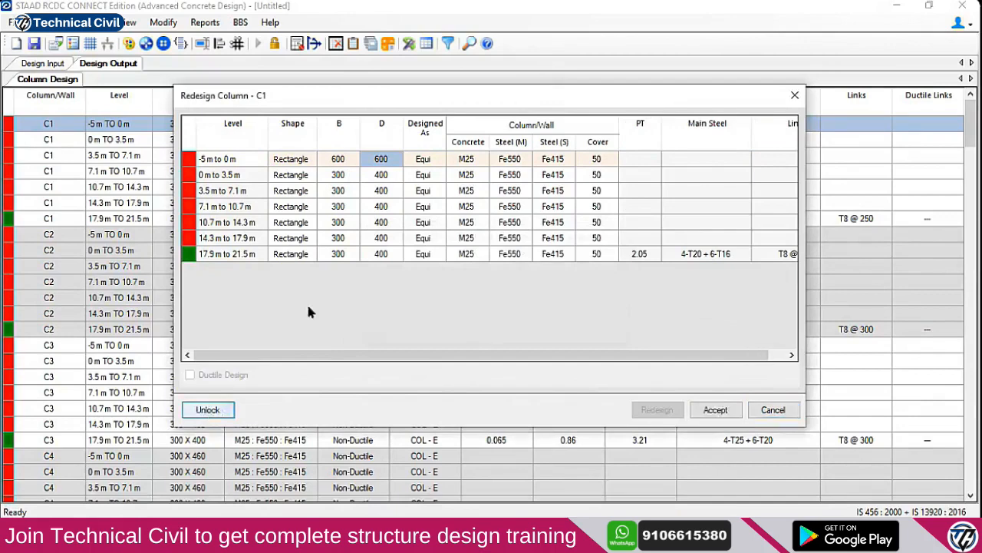
pyautogui.click(350, 166)
pyautogui.click(376, 169)
pyautogui.write('7')
pyautogui.click(657, 407)
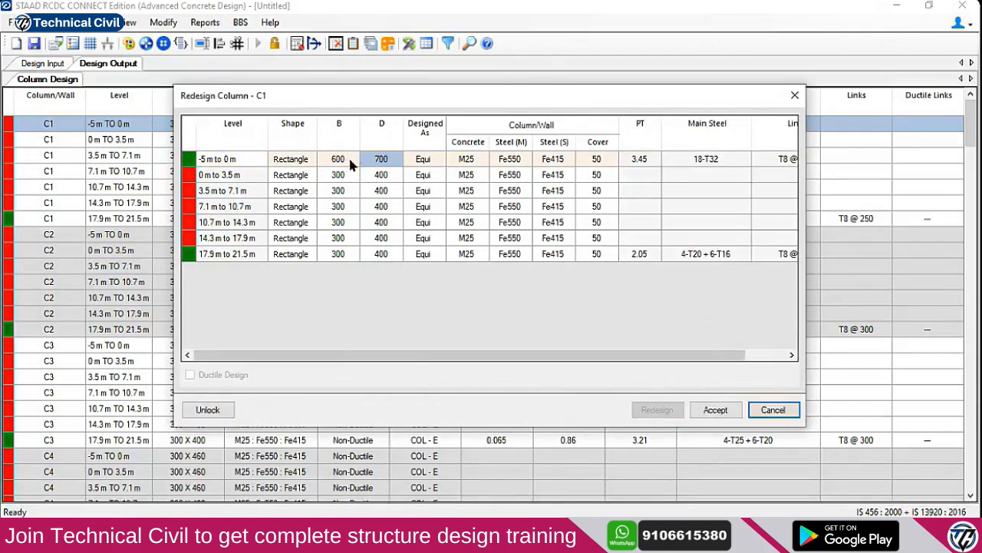
pyautogui.click(647, 166)
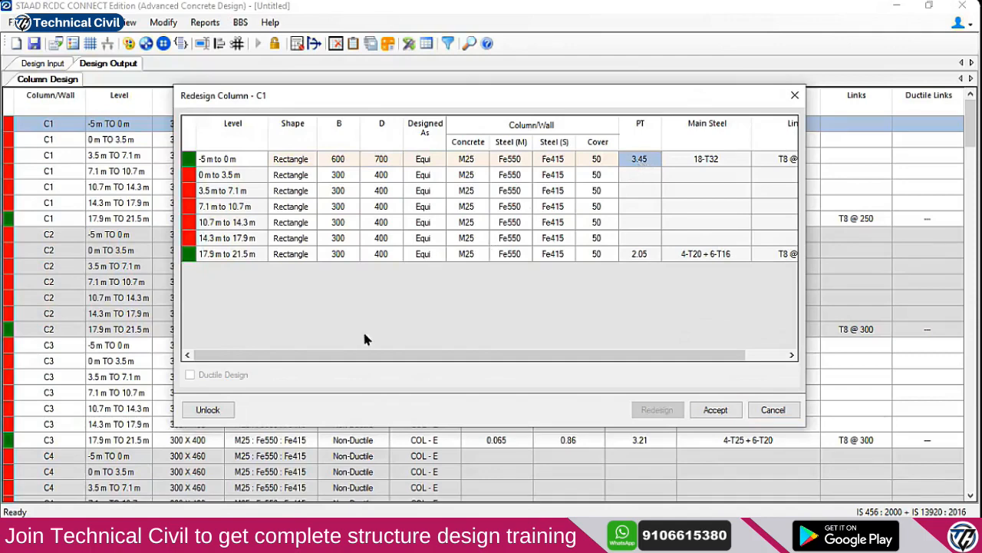
# Set the bottom level to 700 × 700 and redesign, reaching 2.00% steel
pyautogui.click(211, 409)
pyautogui.click(338, 159)
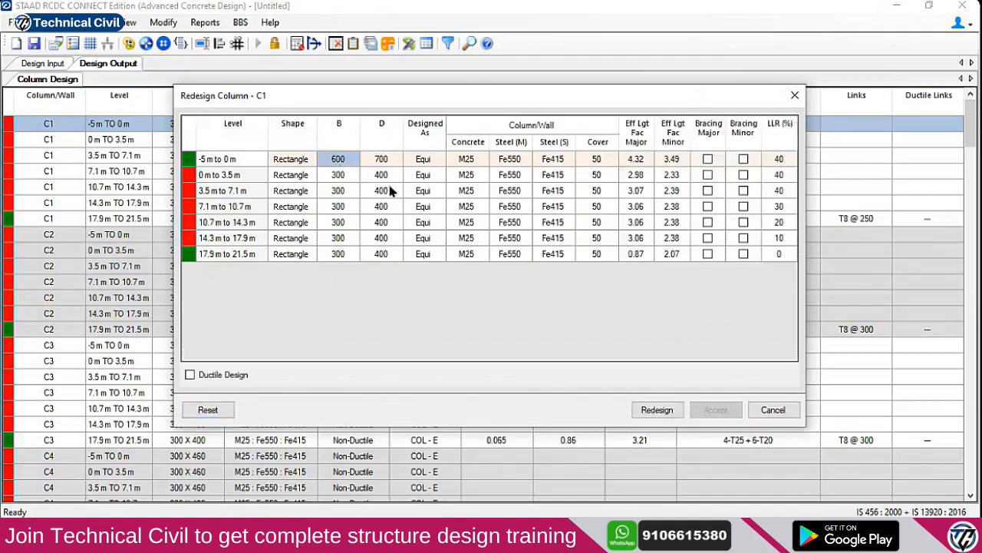
pyautogui.write('700')
pyautogui.click(654, 410)
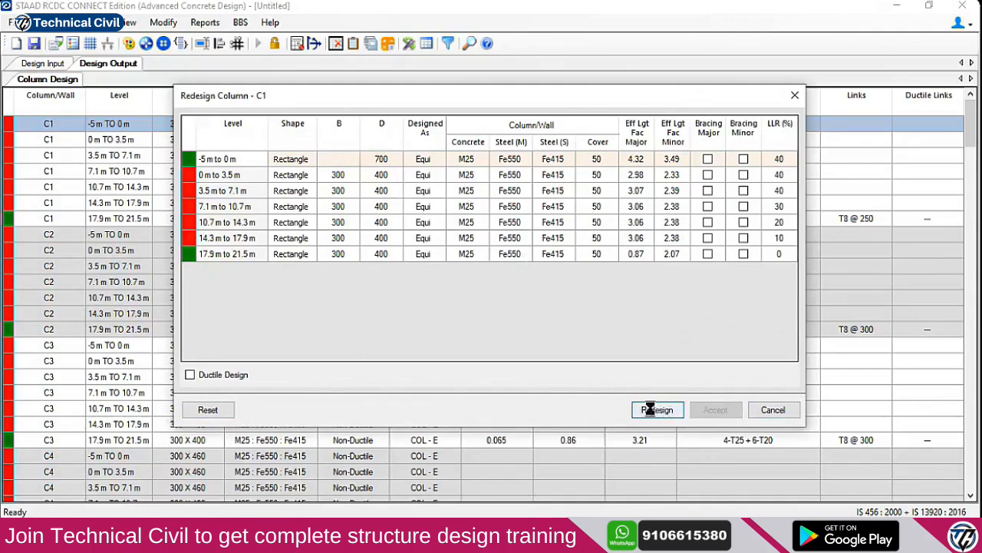
pyautogui.click(639, 162)
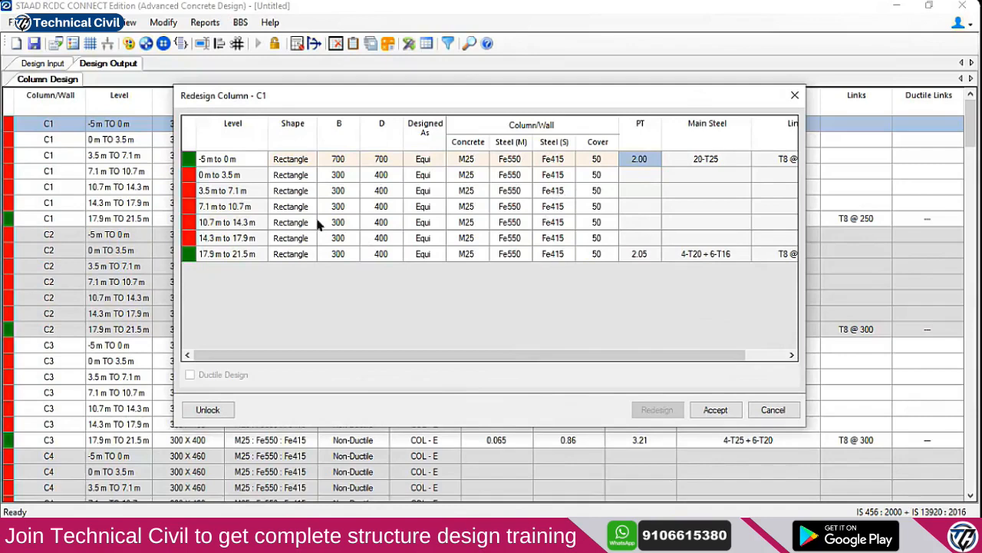
# Redesign C1's 0 m to 3.5 m level at 700 × 700, giving 0.46% steel
pyautogui.click(339, 177)
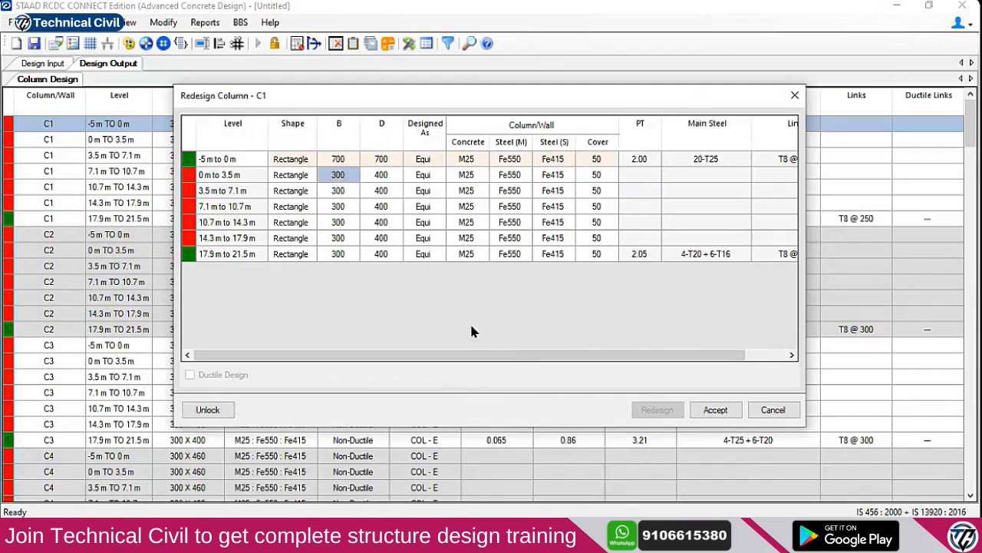
pyautogui.click(209, 410)
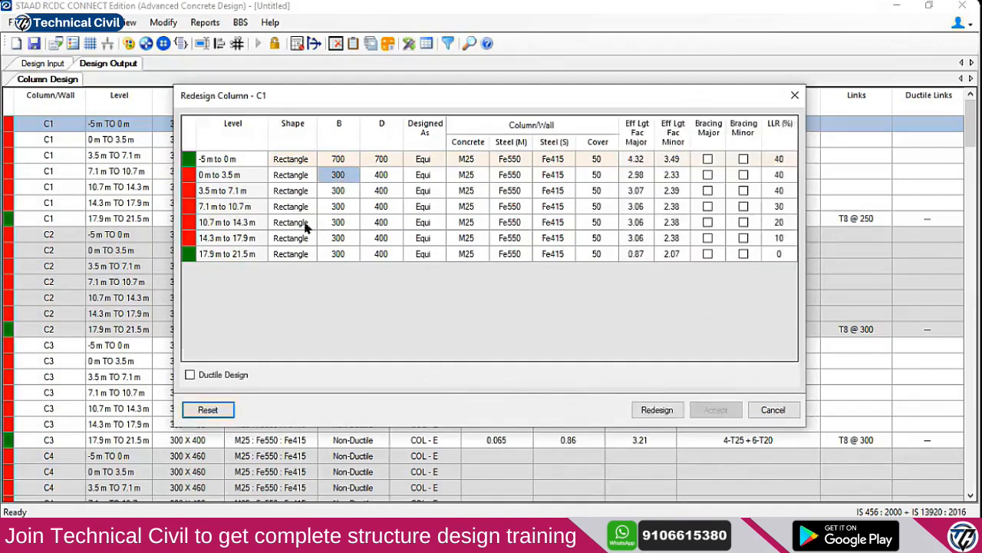
pyautogui.click(341, 176)
pyautogui.write('700')
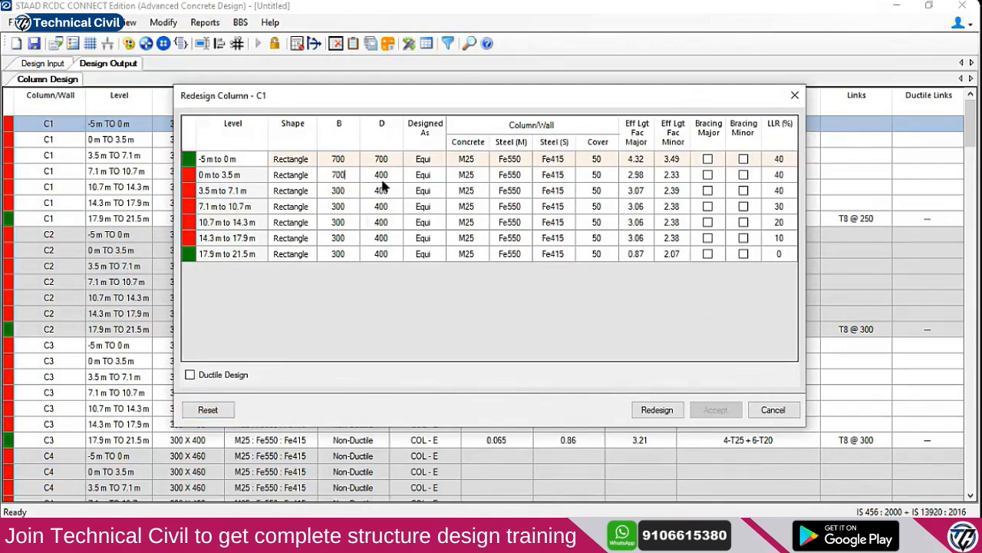
pyautogui.press('Tab')
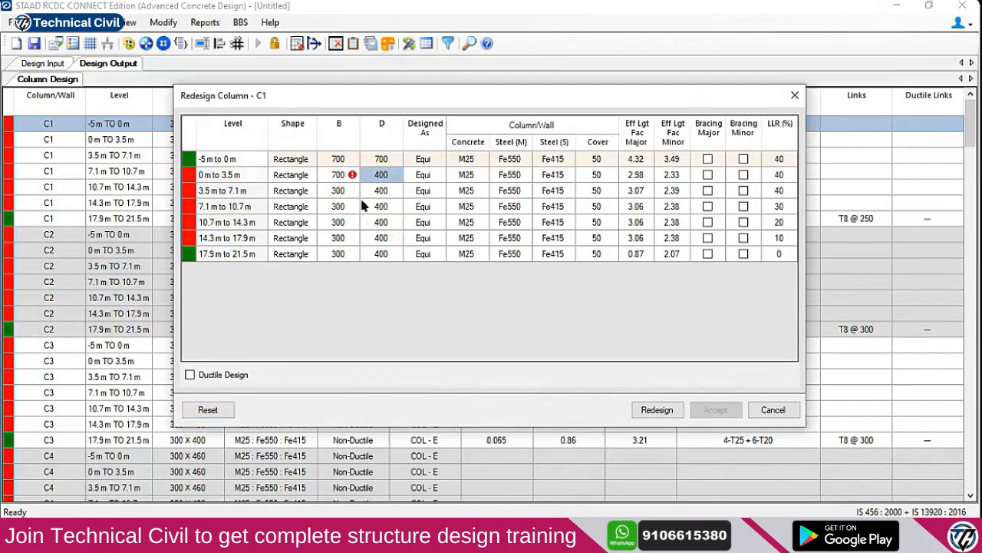
pyautogui.write('700')
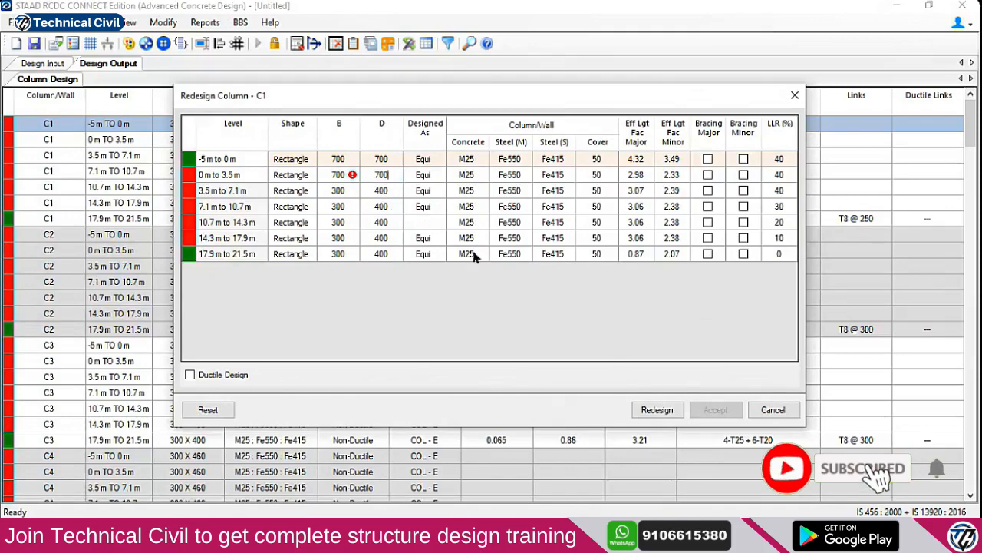
pyautogui.click(657, 409)
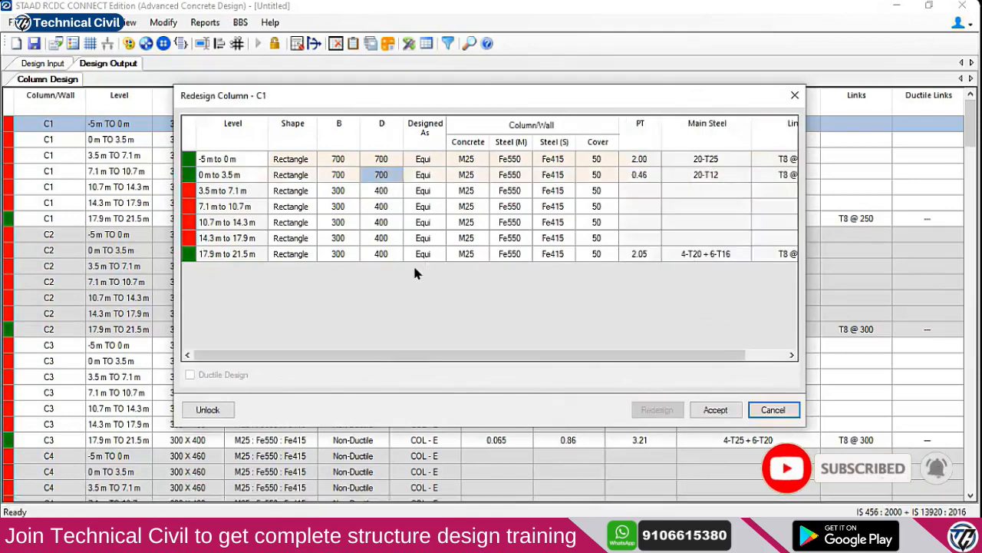
pyautogui.click(641, 178)
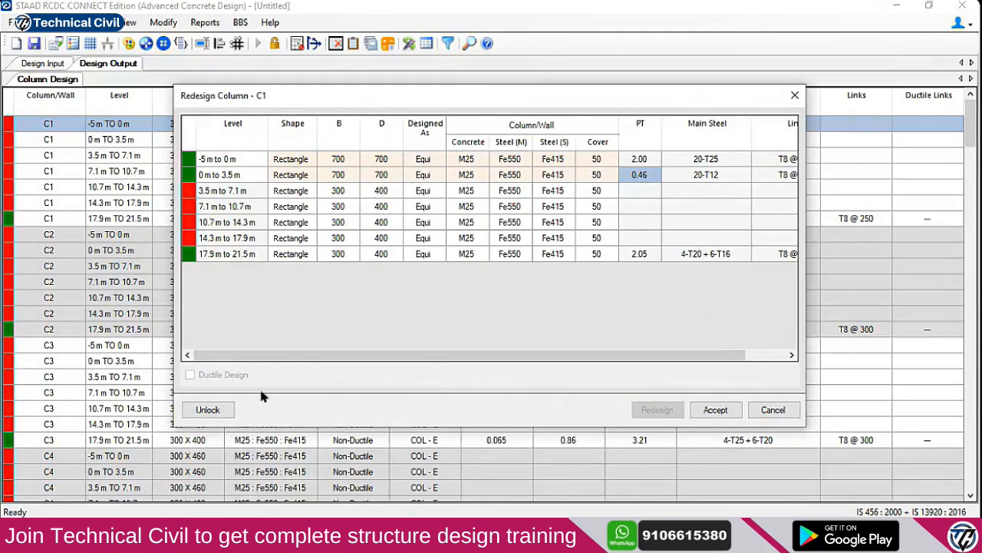
# Reduce that level to 600 × 600, redesign to 0.60% steel, and cancel the redesign window
pyautogui.click(207, 409)
pyautogui.click(349, 178)
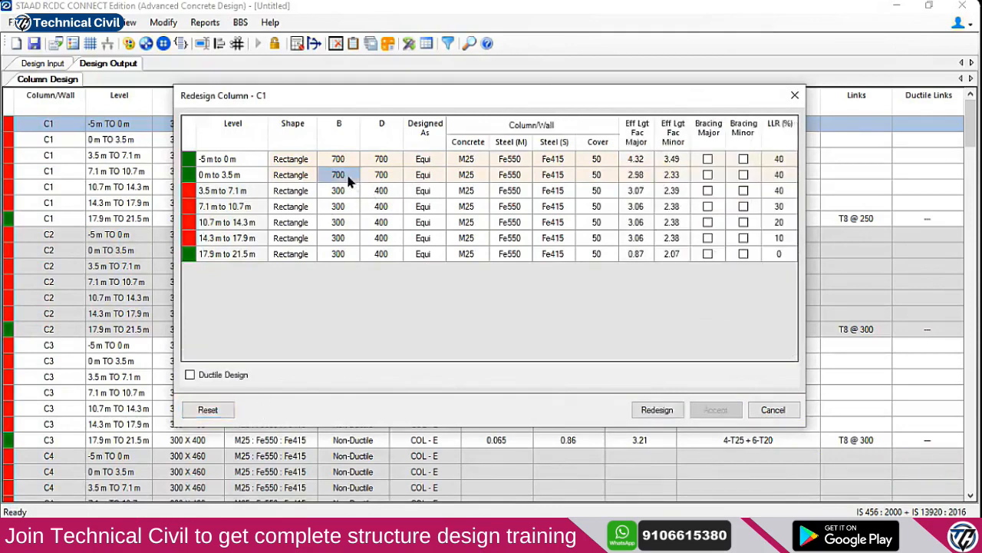
pyautogui.write('600')
pyautogui.click(384, 177)
pyautogui.write('600')
pyautogui.click(657, 409)
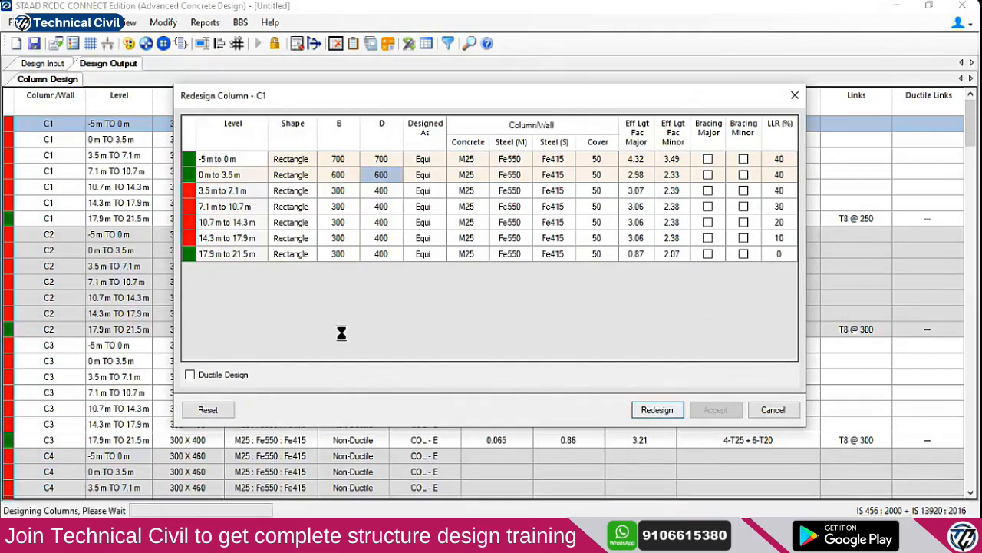
pyautogui.click(649, 178)
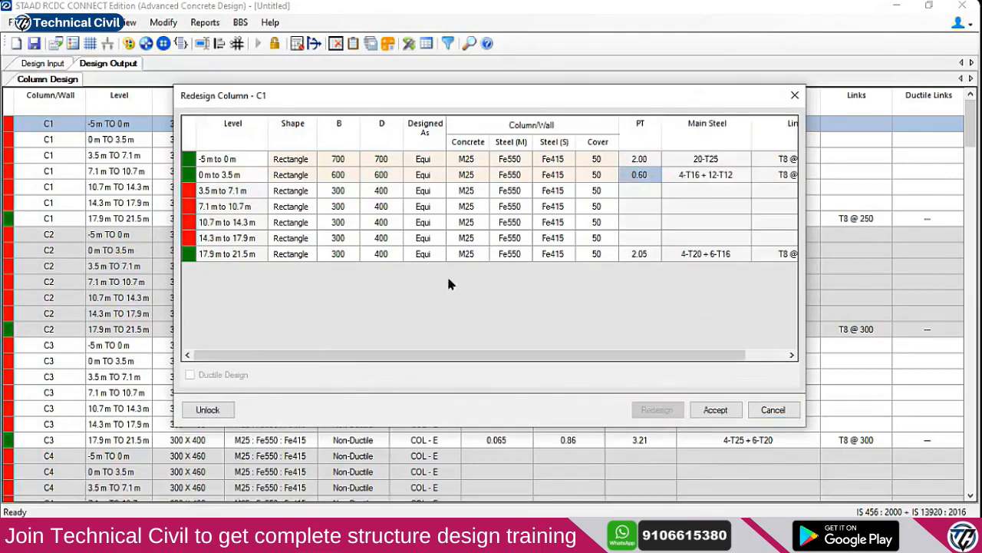
pyautogui.click(755, 409)
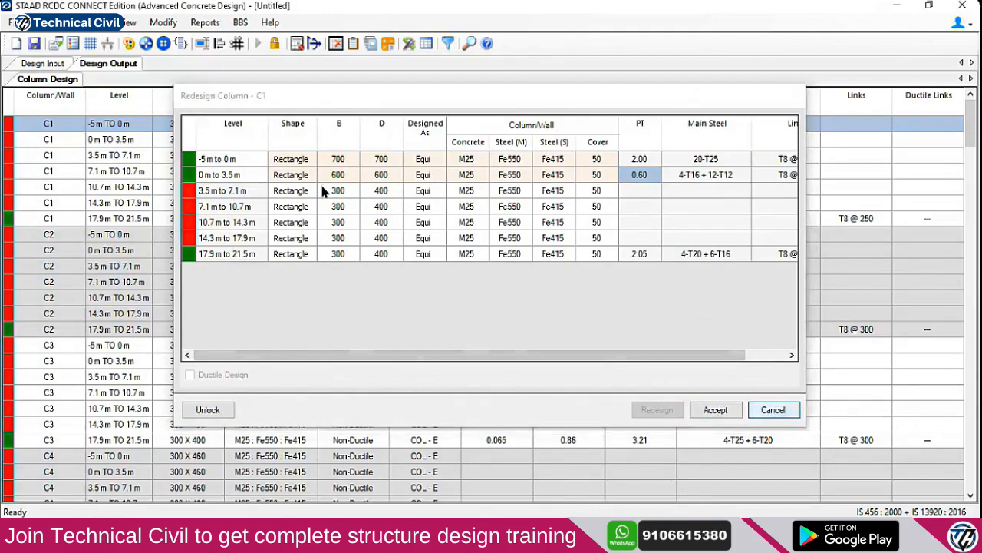
# Review the design and reinforcement settings unchanged, then unlock the design, accepting deletion of existing results
pyautogui.click(63, 23)
pyautogui.click(80, 42)
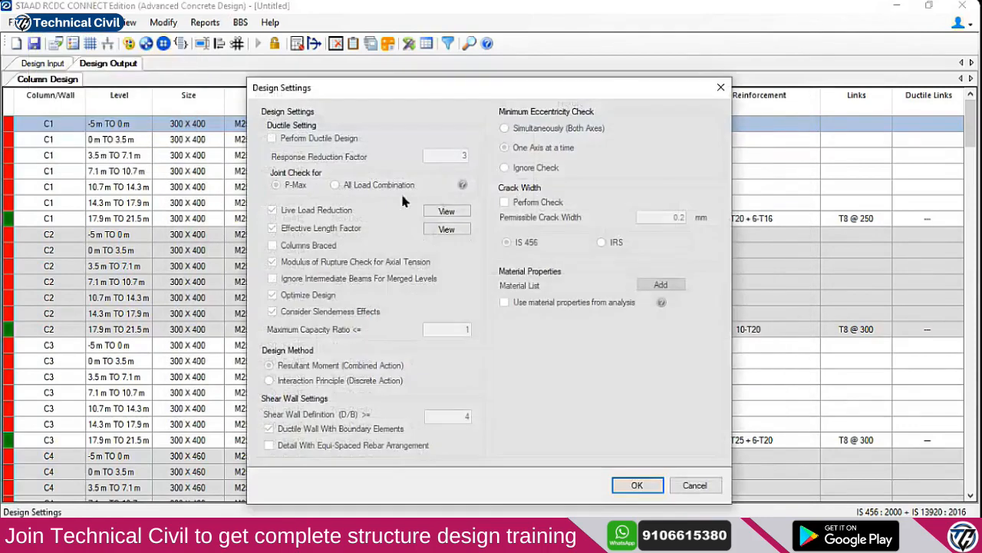
pyautogui.click(678, 493)
pyautogui.click(62, 24)
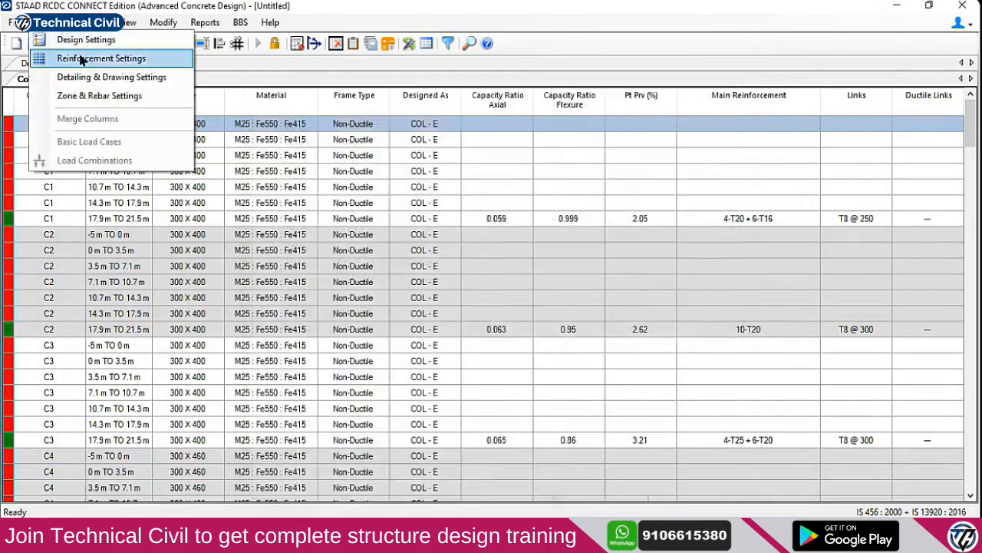
pyautogui.click(89, 58)
pyautogui.click(658, 427)
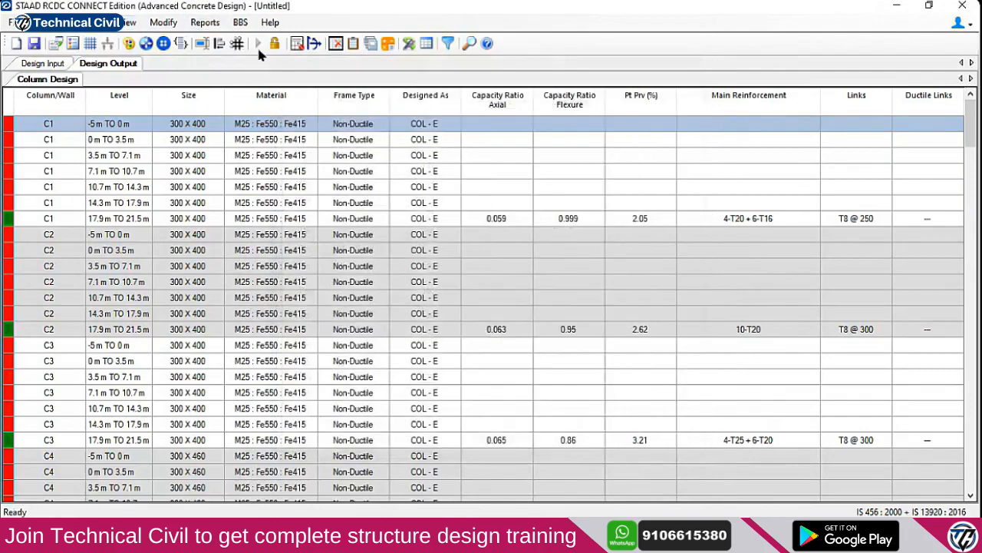
pyautogui.click(274, 43)
pyautogui.click(526, 321)
# Raise the Column % Steel Minimum to 0.8 in Reinforcement Settings
pyautogui.click(61, 23)
pyautogui.click(79, 39)
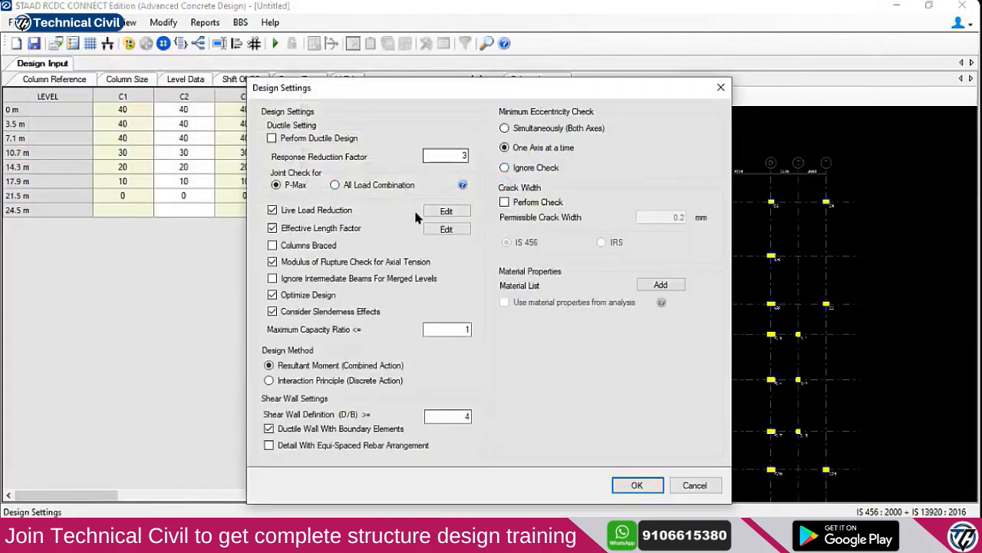
pyautogui.click(695, 485)
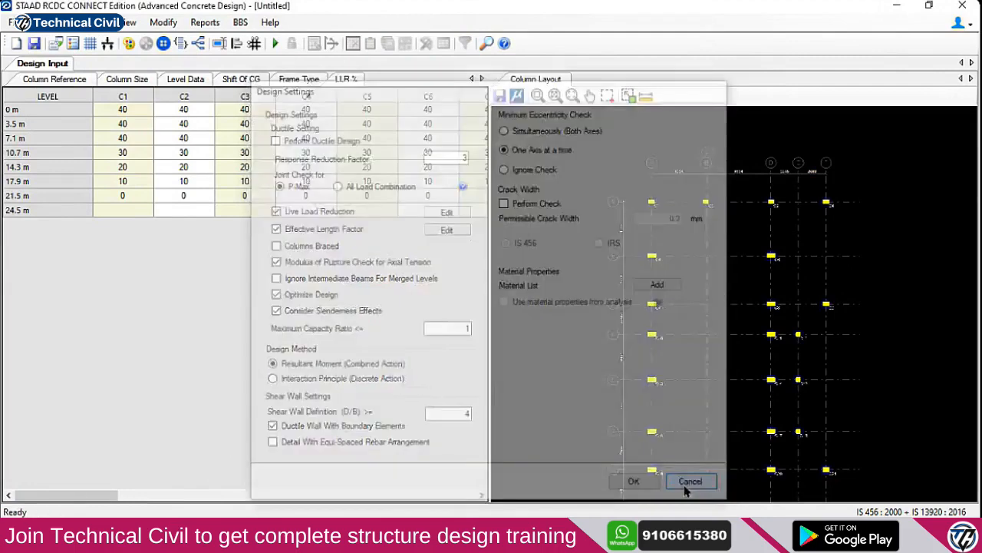
pyautogui.click(62, 23)
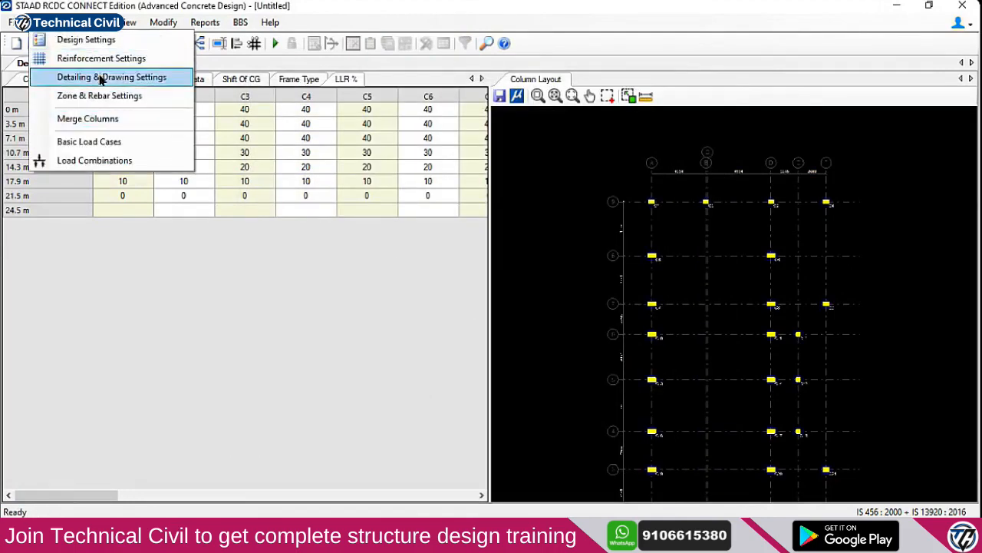
pyautogui.click(101, 62)
pyautogui.doubleClick(414, 130)
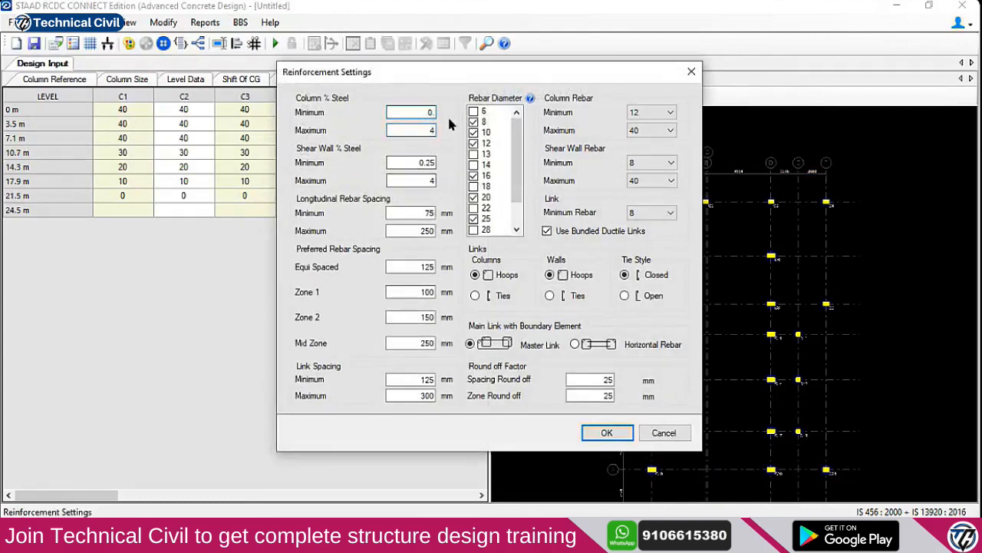
pyautogui.write('0.8')
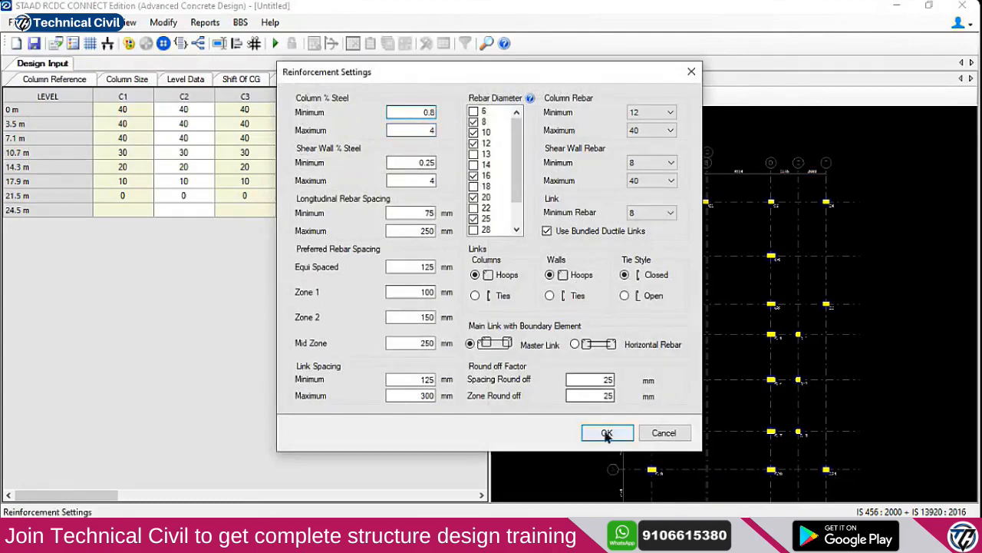
pyautogui.click(606, 434)
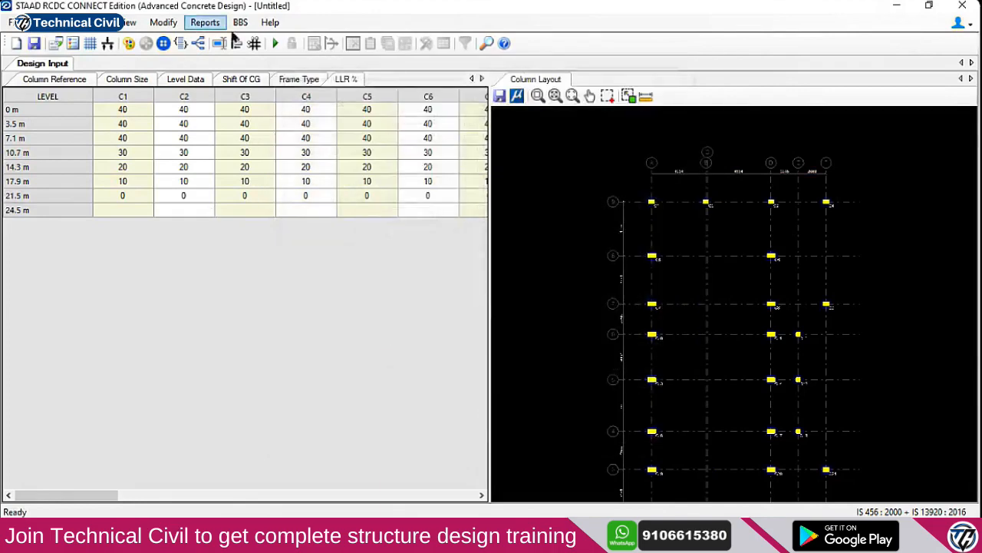
# Rerun the automatic column design and dismiss the Columns Failure list
pyautogui.click(275, 44)
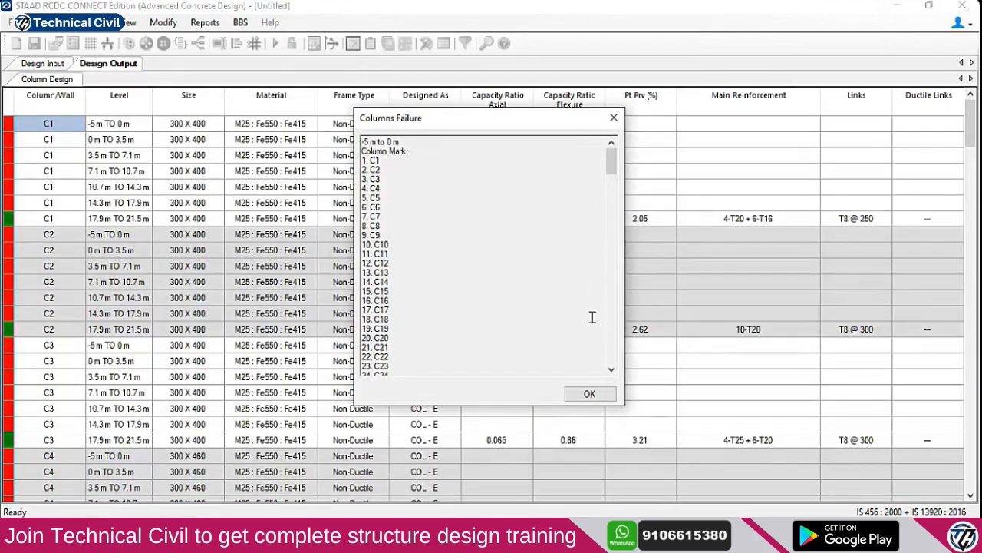
pyautogui.click(589, 393)
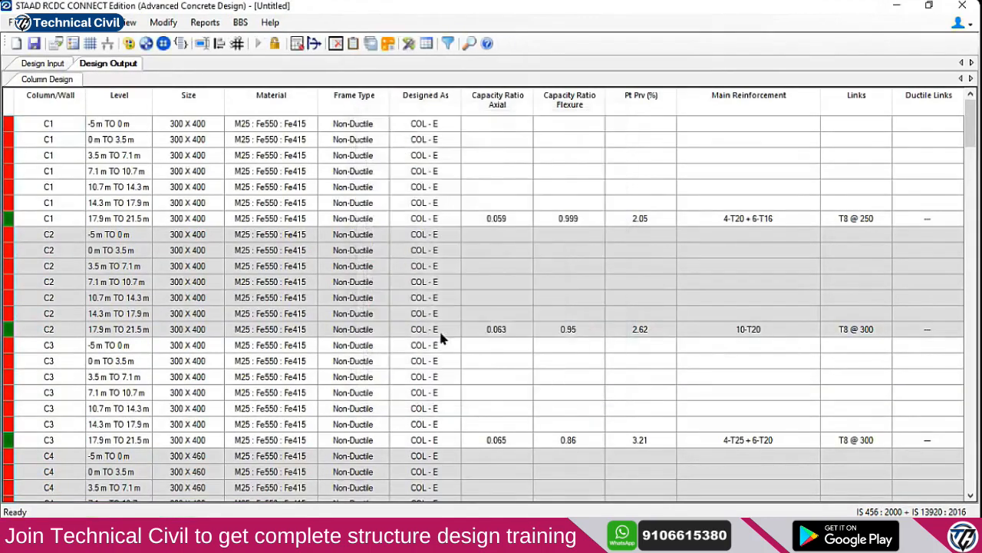
pyautogui.click(46, 22)
pyautogui.click(61, 189)
# Select C1's bottom level row and switch to the Live Session browser window
pyautogui.click(64, 127)
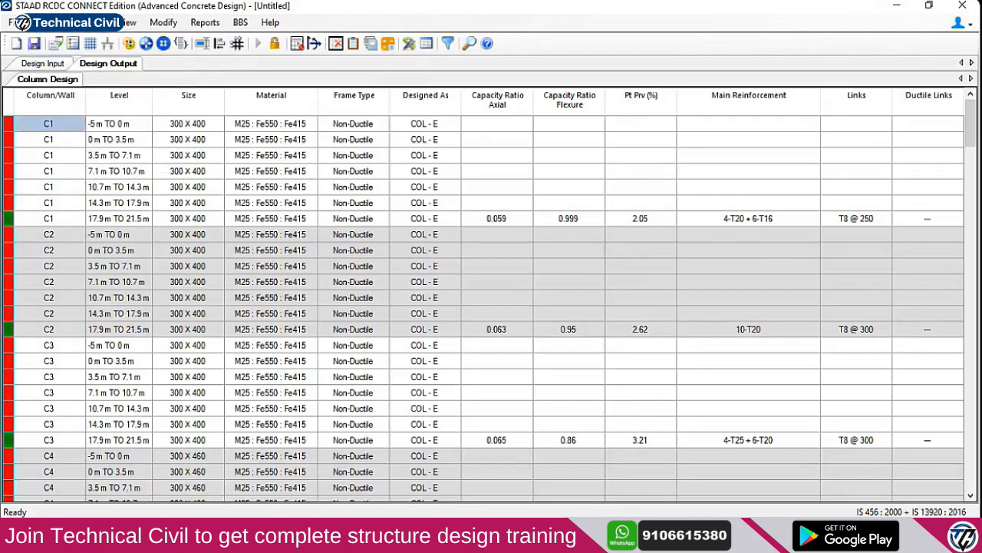
pyautogui.moveTo(367, 539)
pyautogui.click(302, 491)
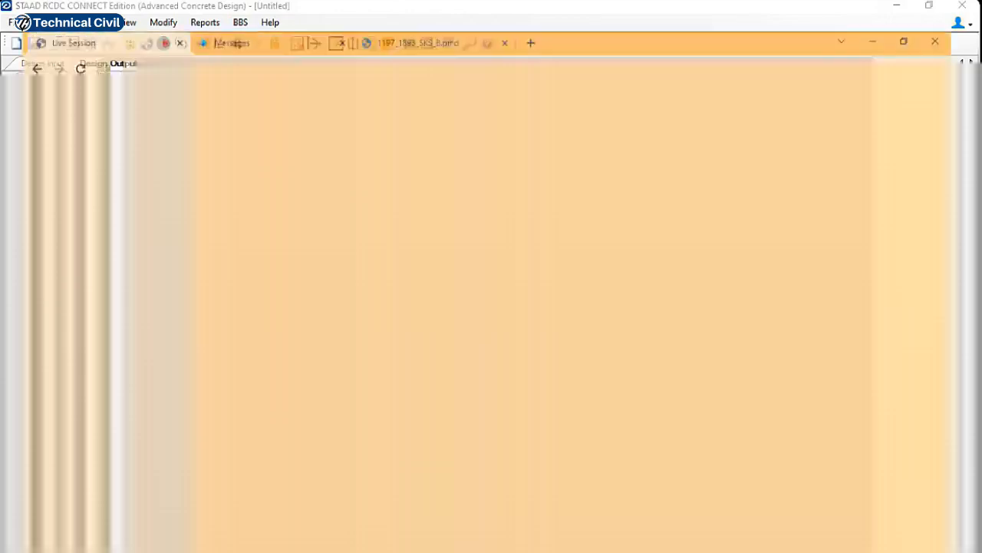